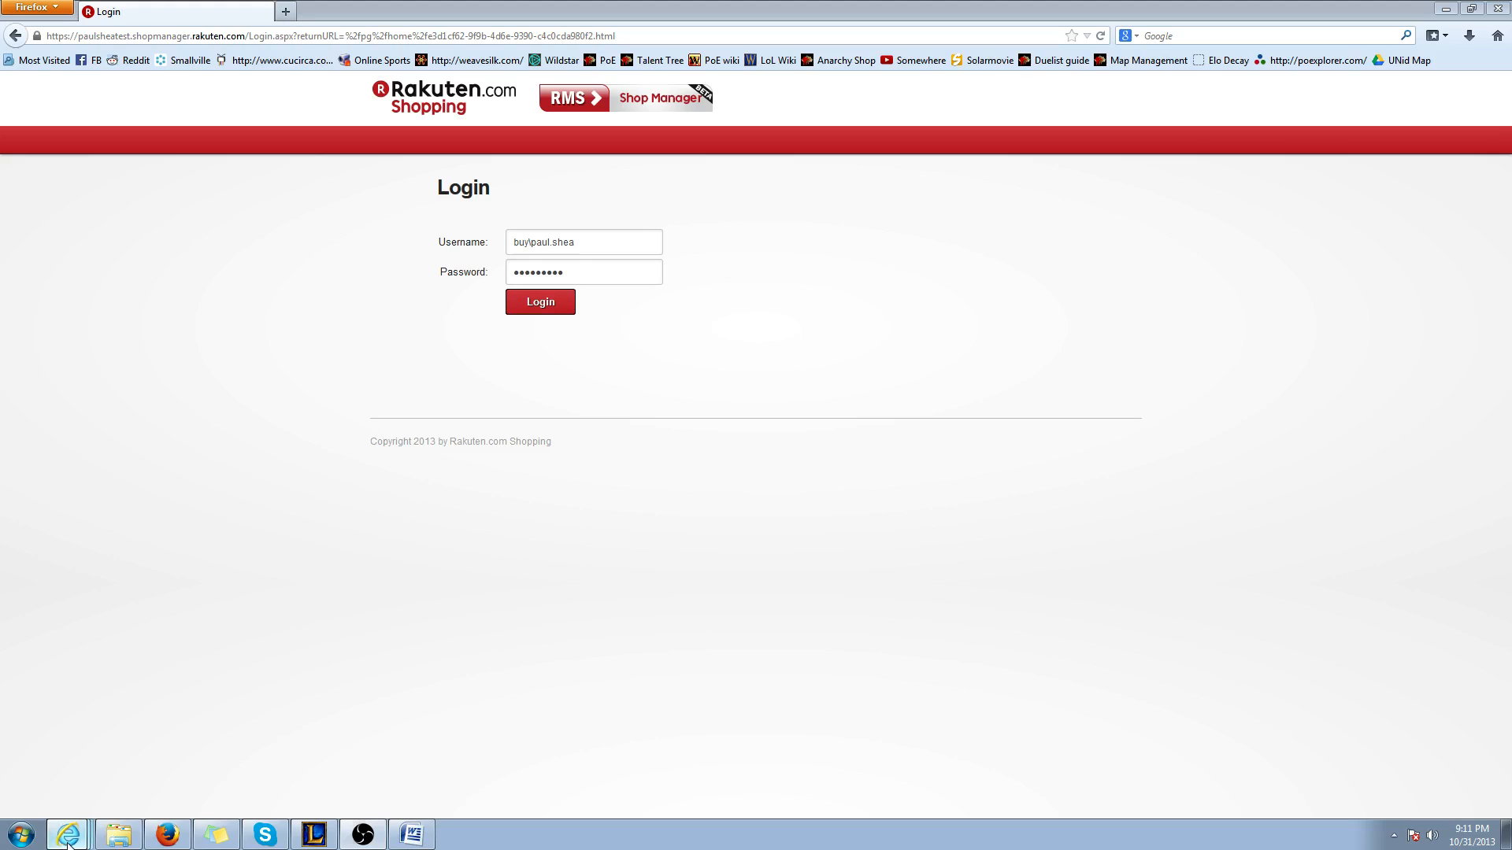
# View the example storefronts in the Internet Explorer window, including the AshCorp shop, and return to the Shop Manager login page
pyautogui.click(109, 775)
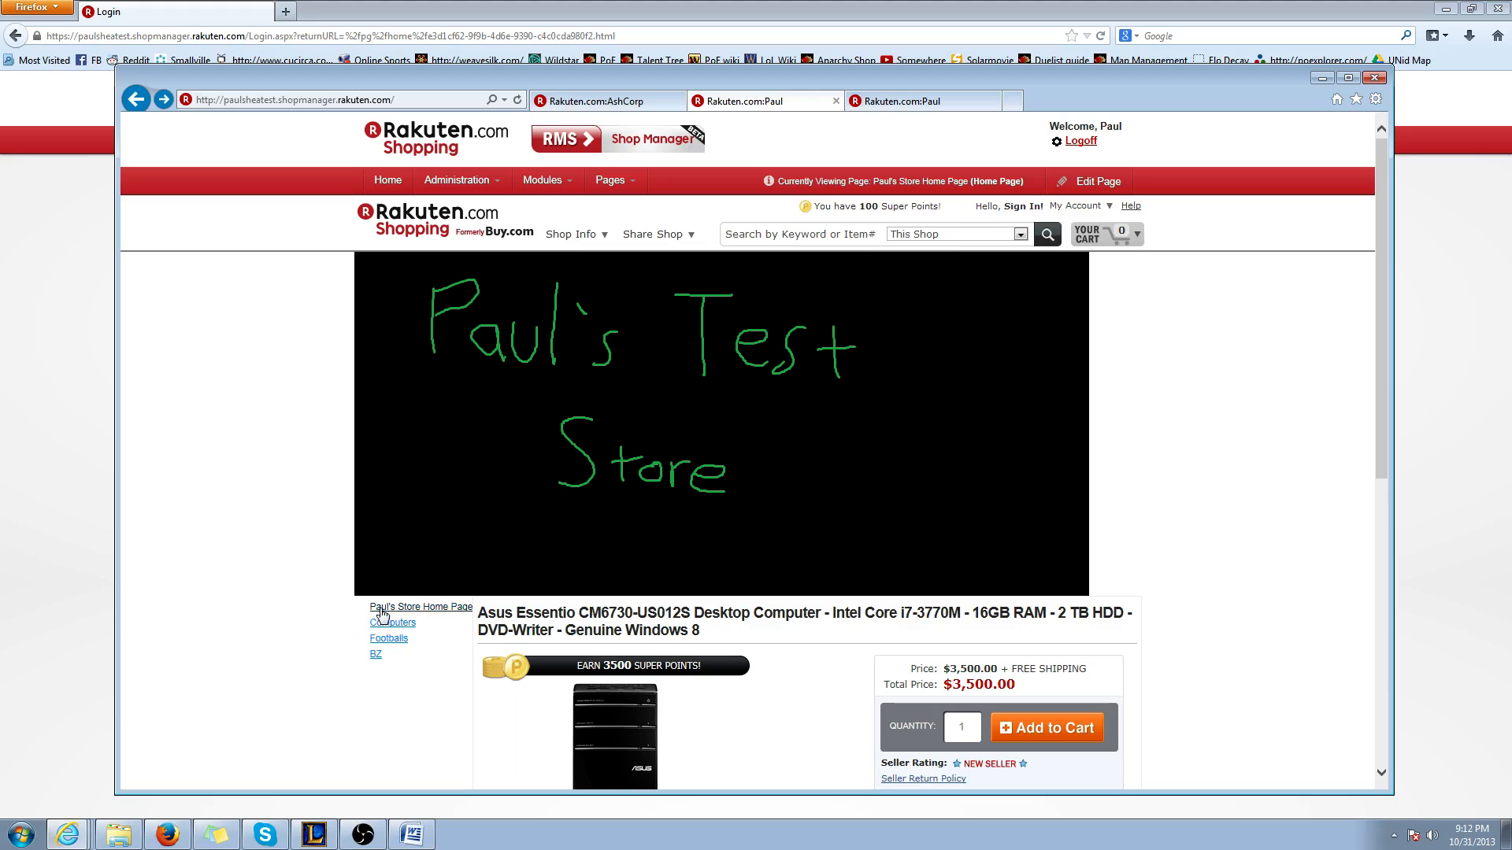
pyautogui.click(627, 104)
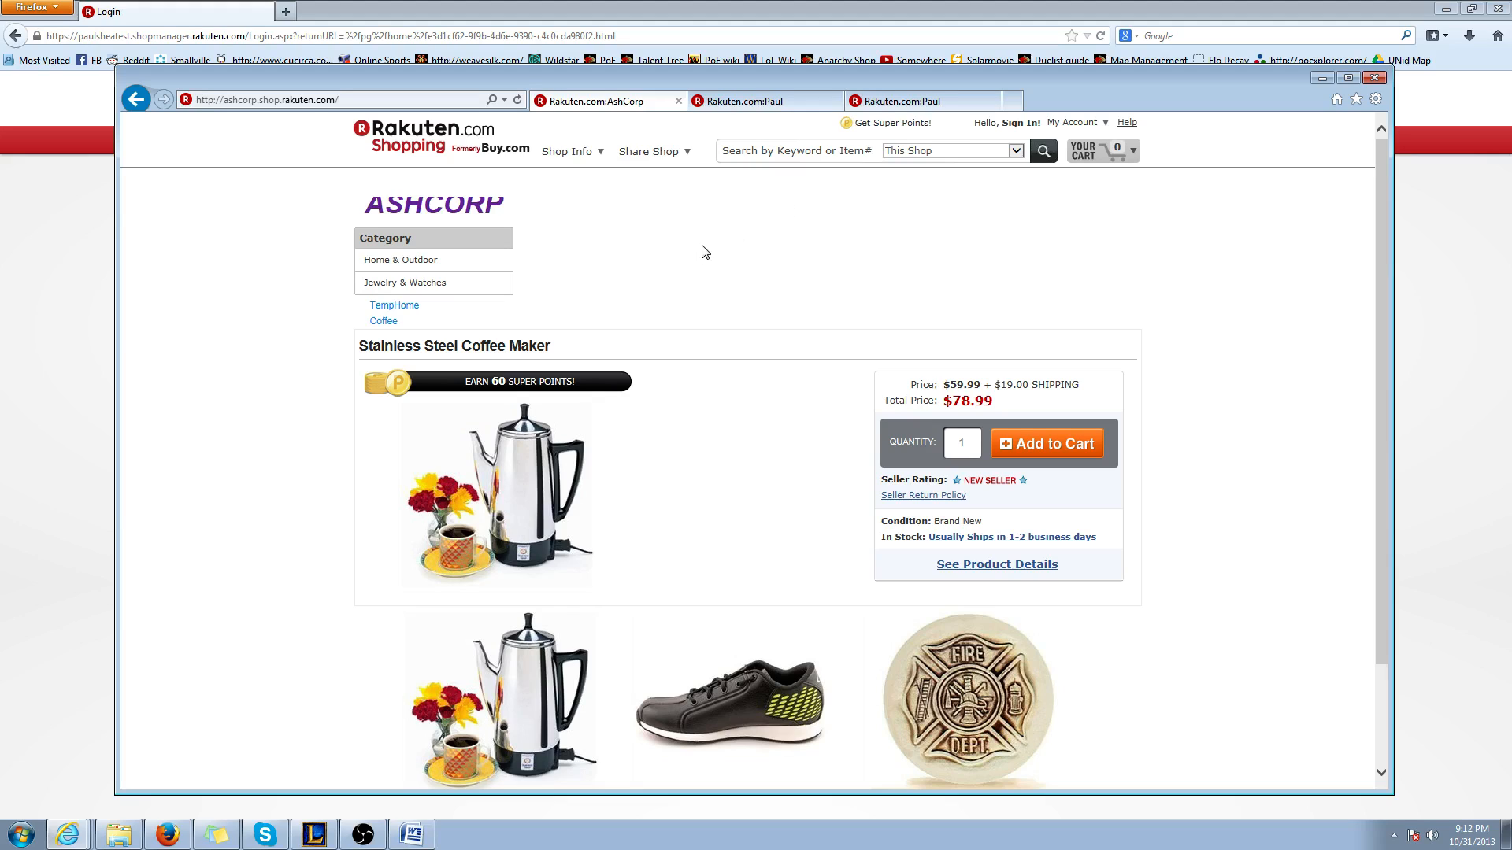
pyautogui.click(73, 578)
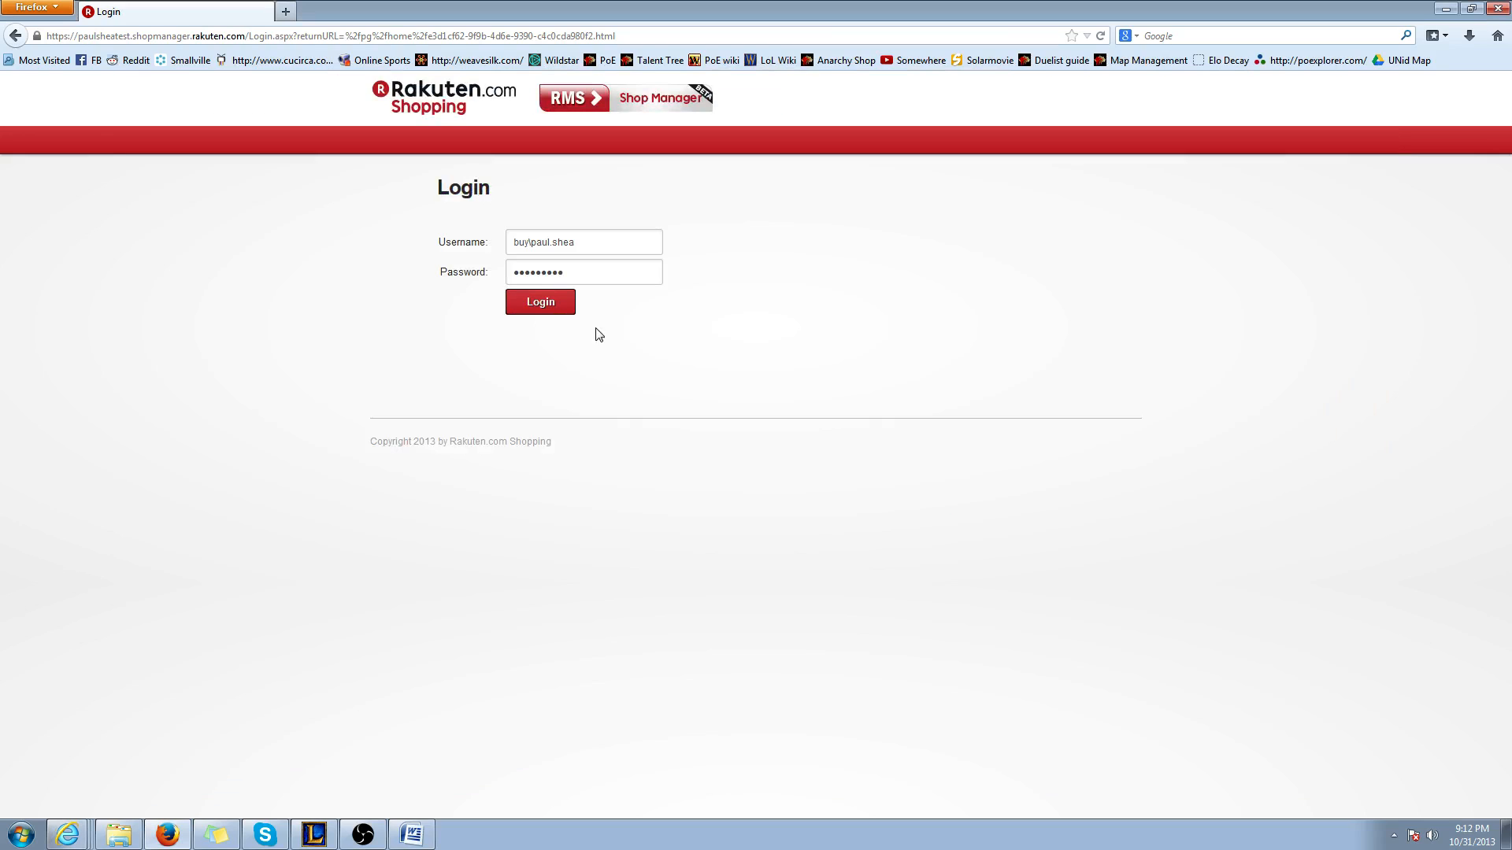
# Log in to the Shop Manager, entering the account password again for the prefilled username
pyautogui.click(556, 309)
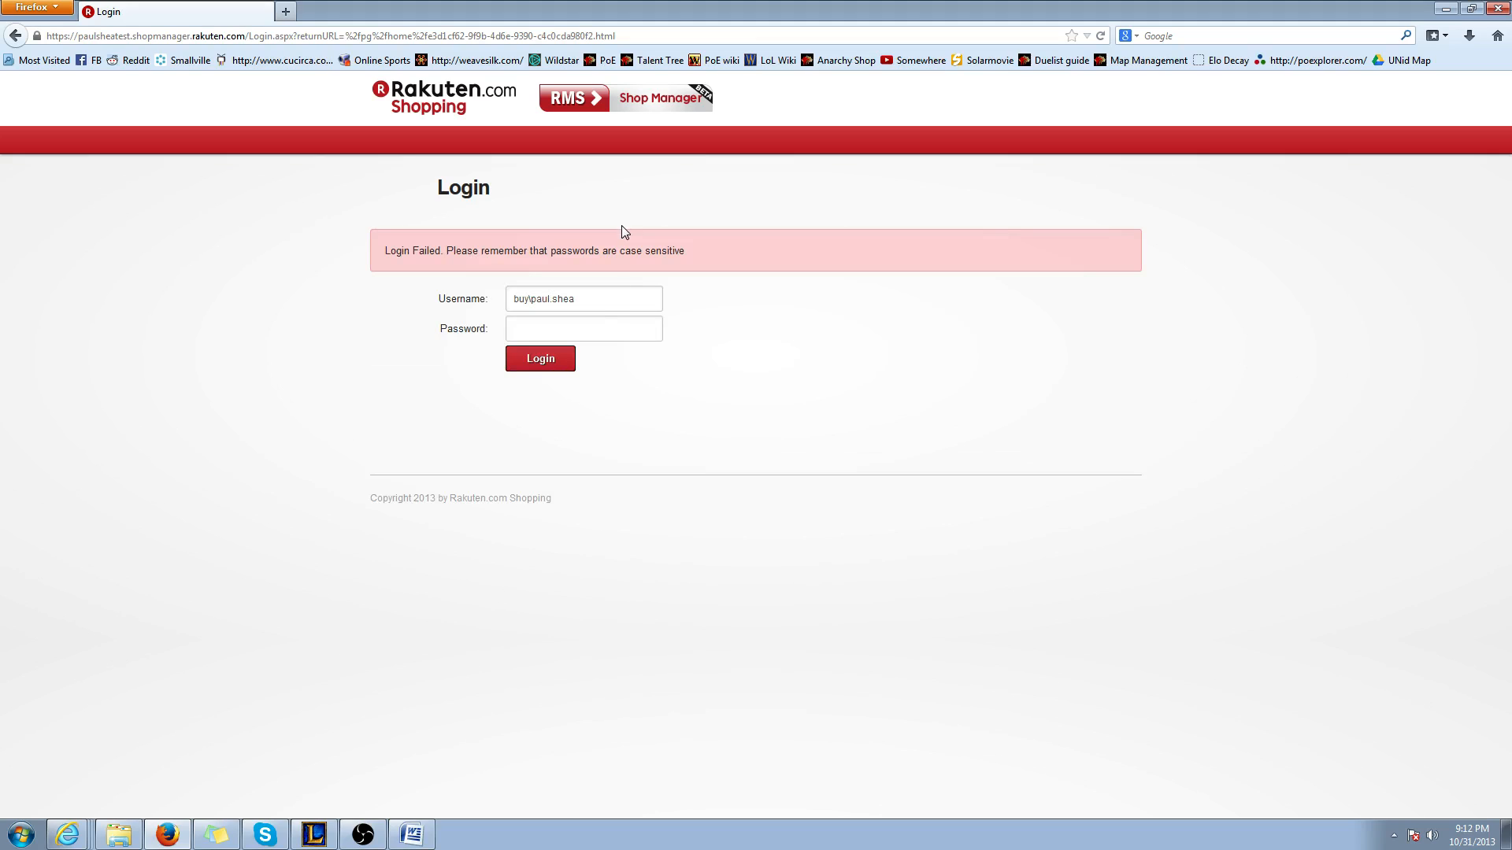
pyautogui.click(602, 327)
pyautogui.press('Return')
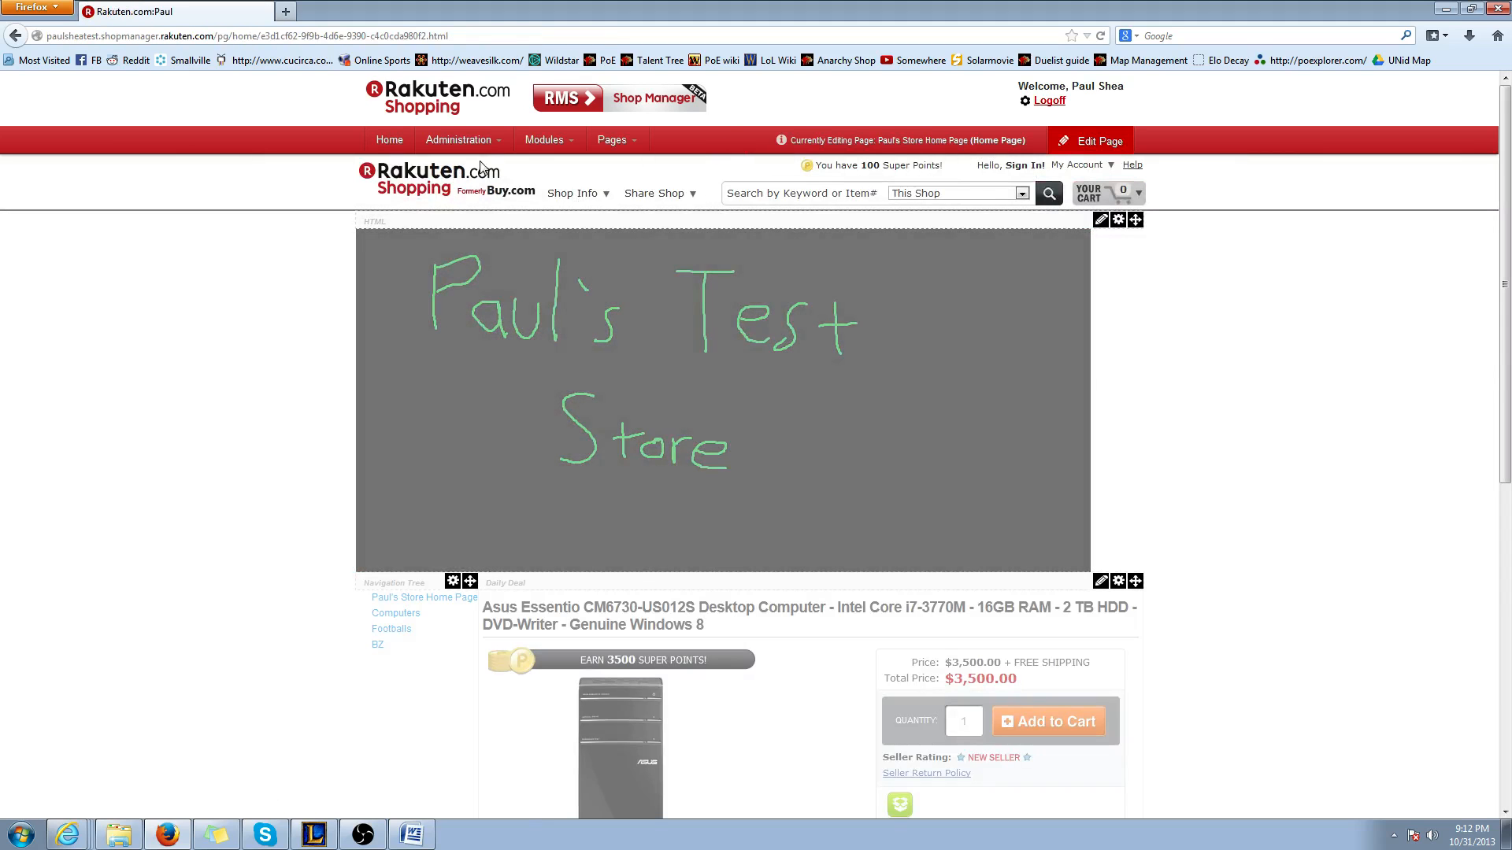
# Open the shop's home page for management and put it into edit mode
pyautogui.click(390, 141)
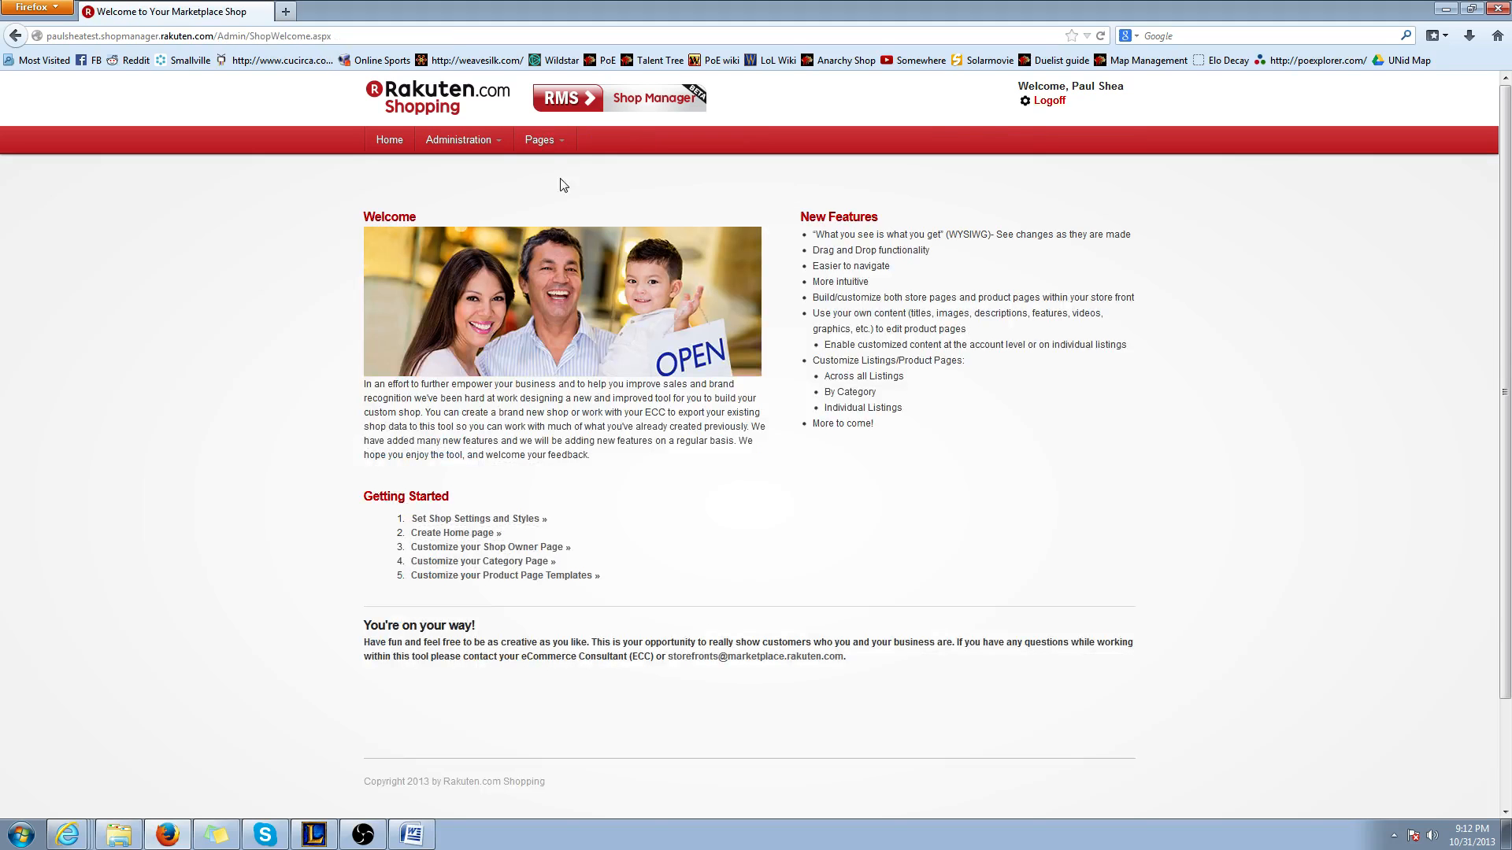
pyautogui.moveTo(557, 148)
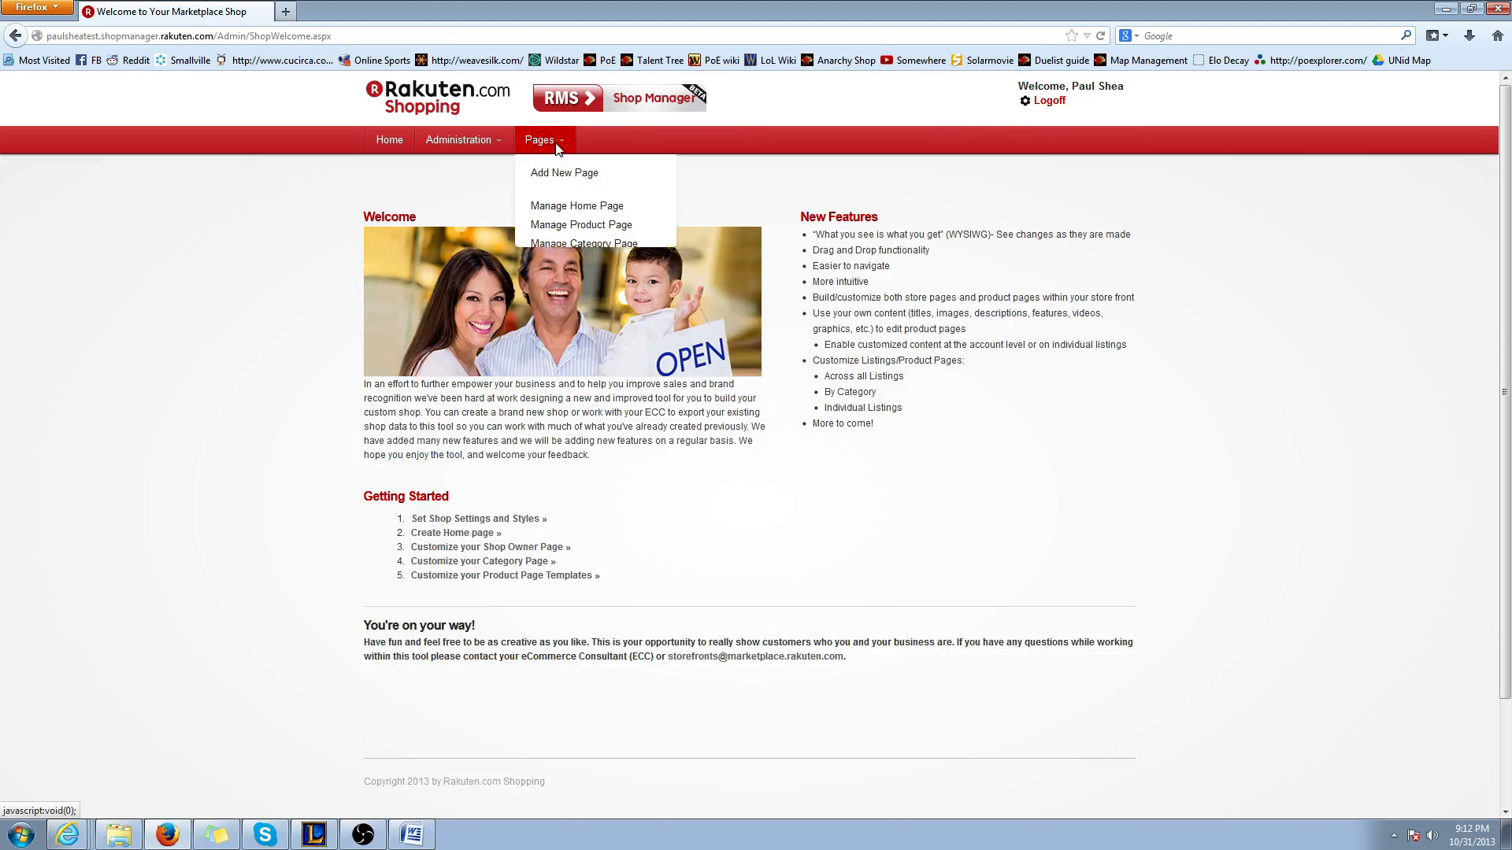
pyautogui.click(567, 217)
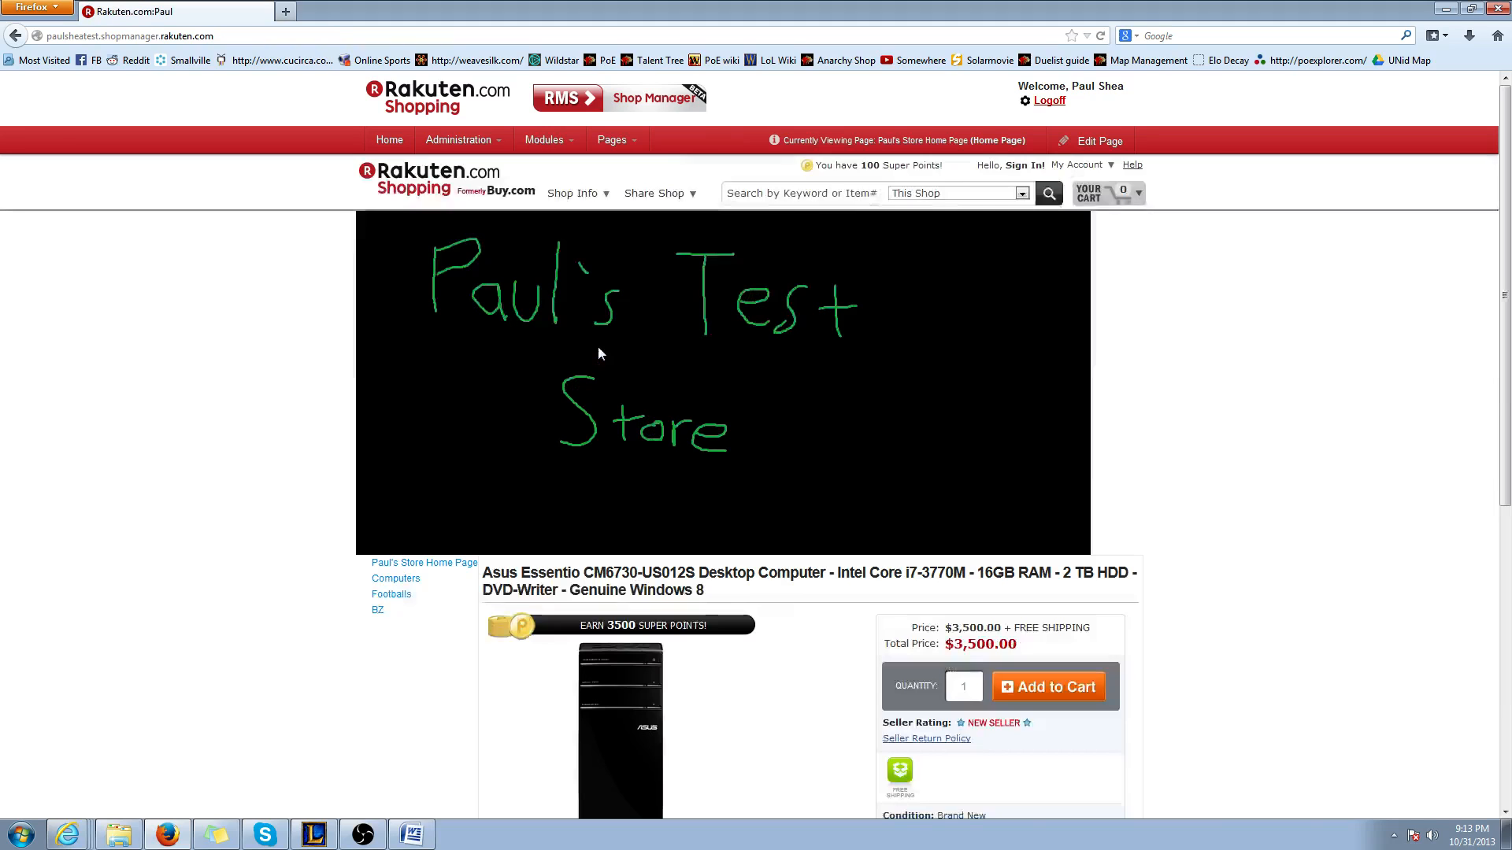
pyautogui.click(1102, 150)
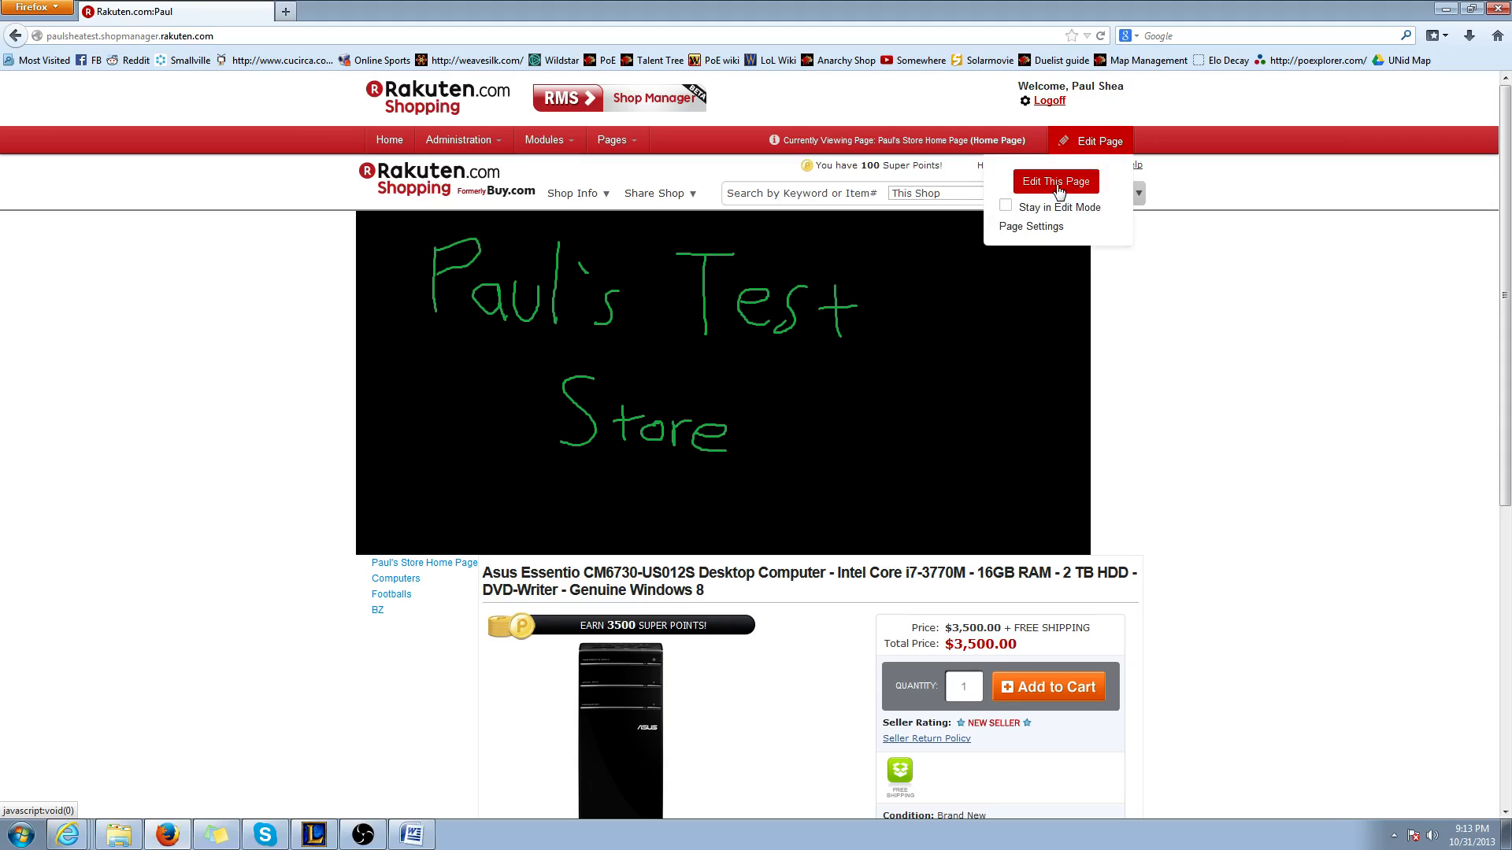
pyautogui.click(1058, 186)
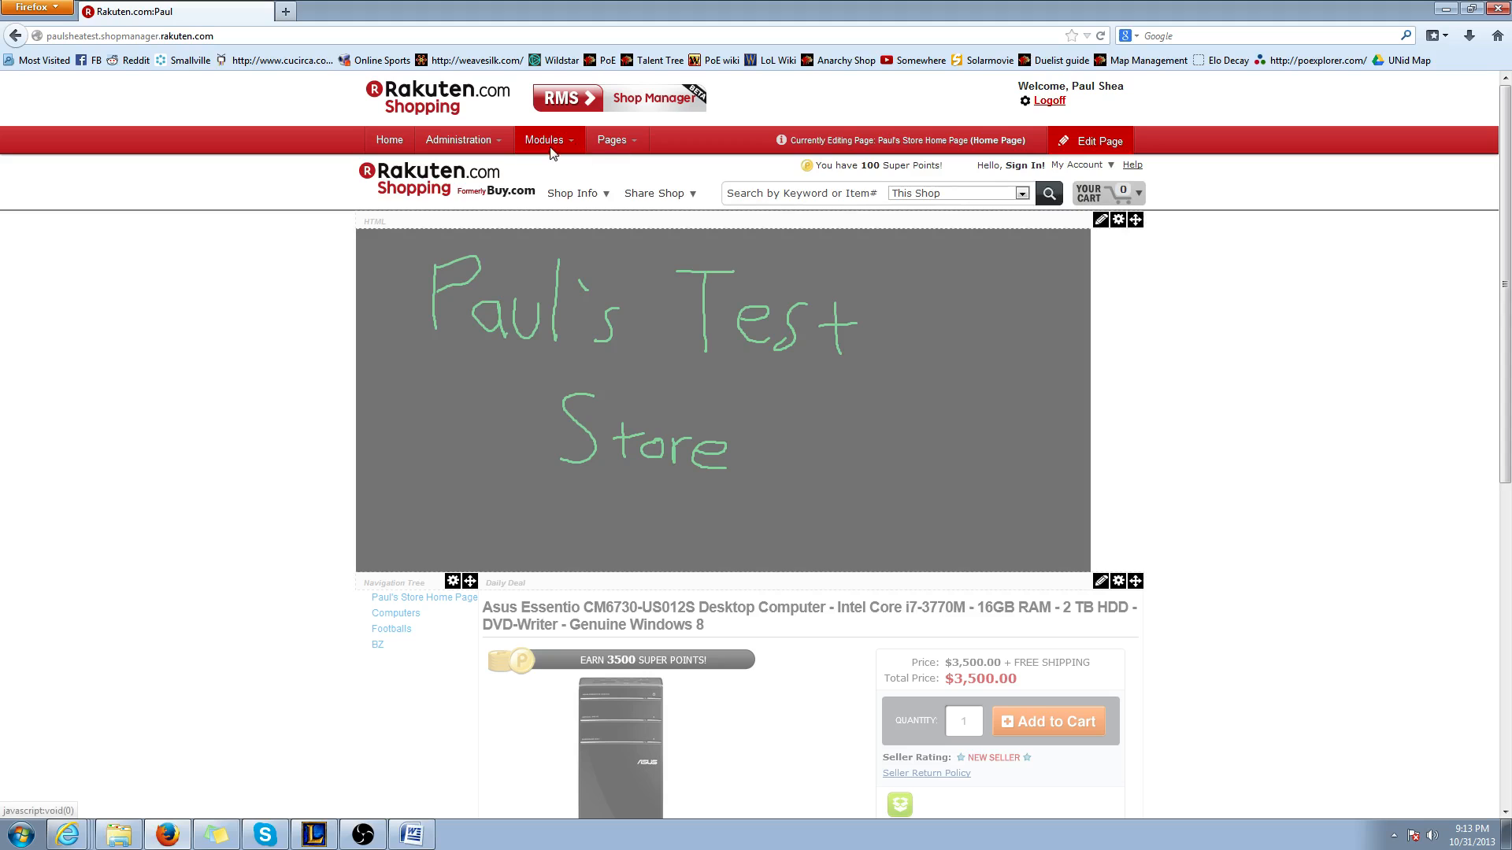
# Add an HTML module to the home page between the store banner and the Daily Deal module
pyautogui.click(549, 142)
pyautogui.click(553, 181)
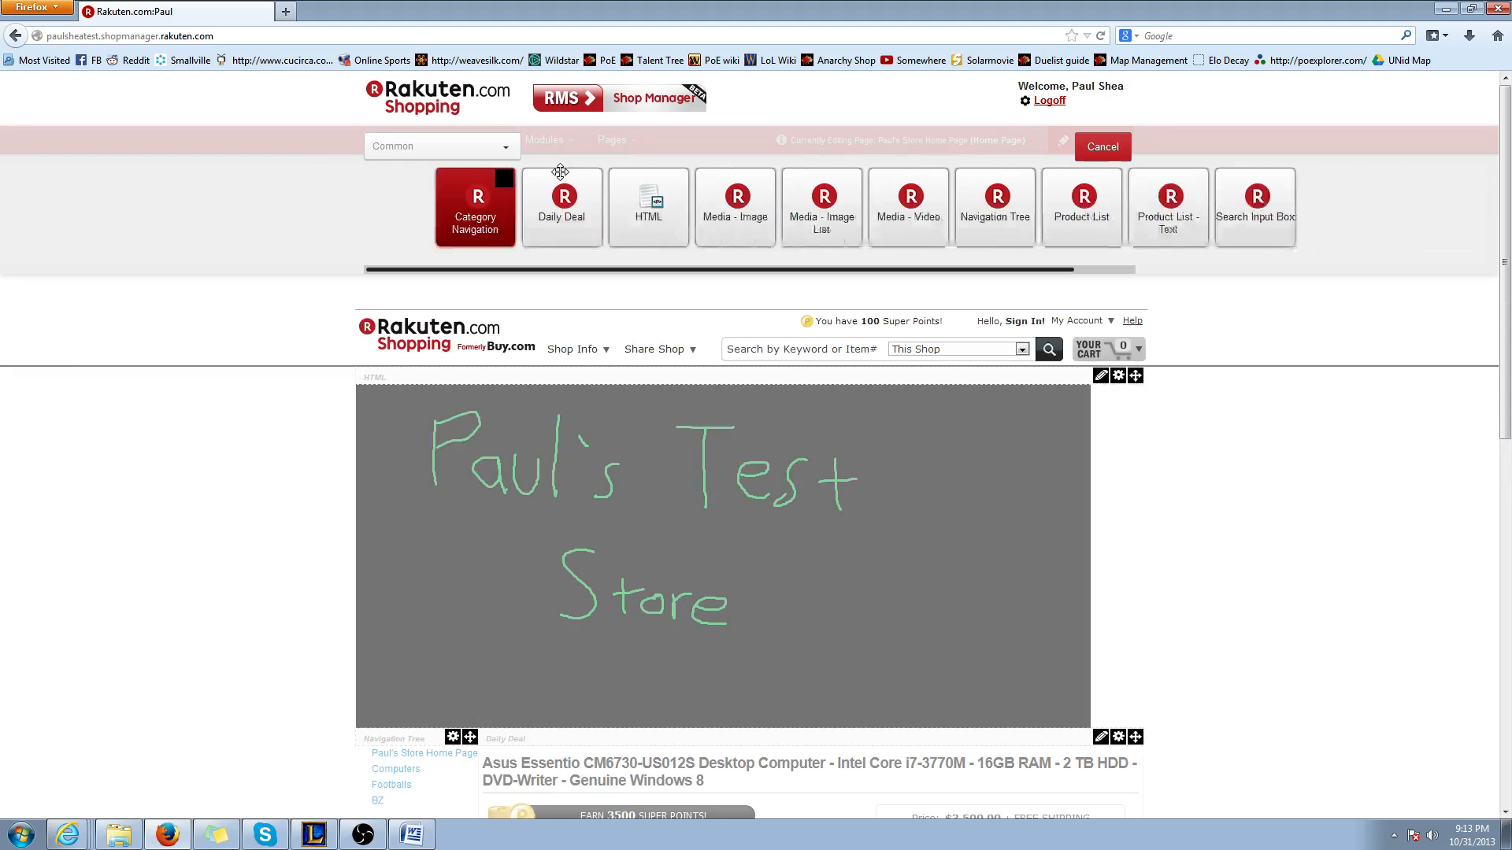
pyautogui.scroll(-2, 905, 367)
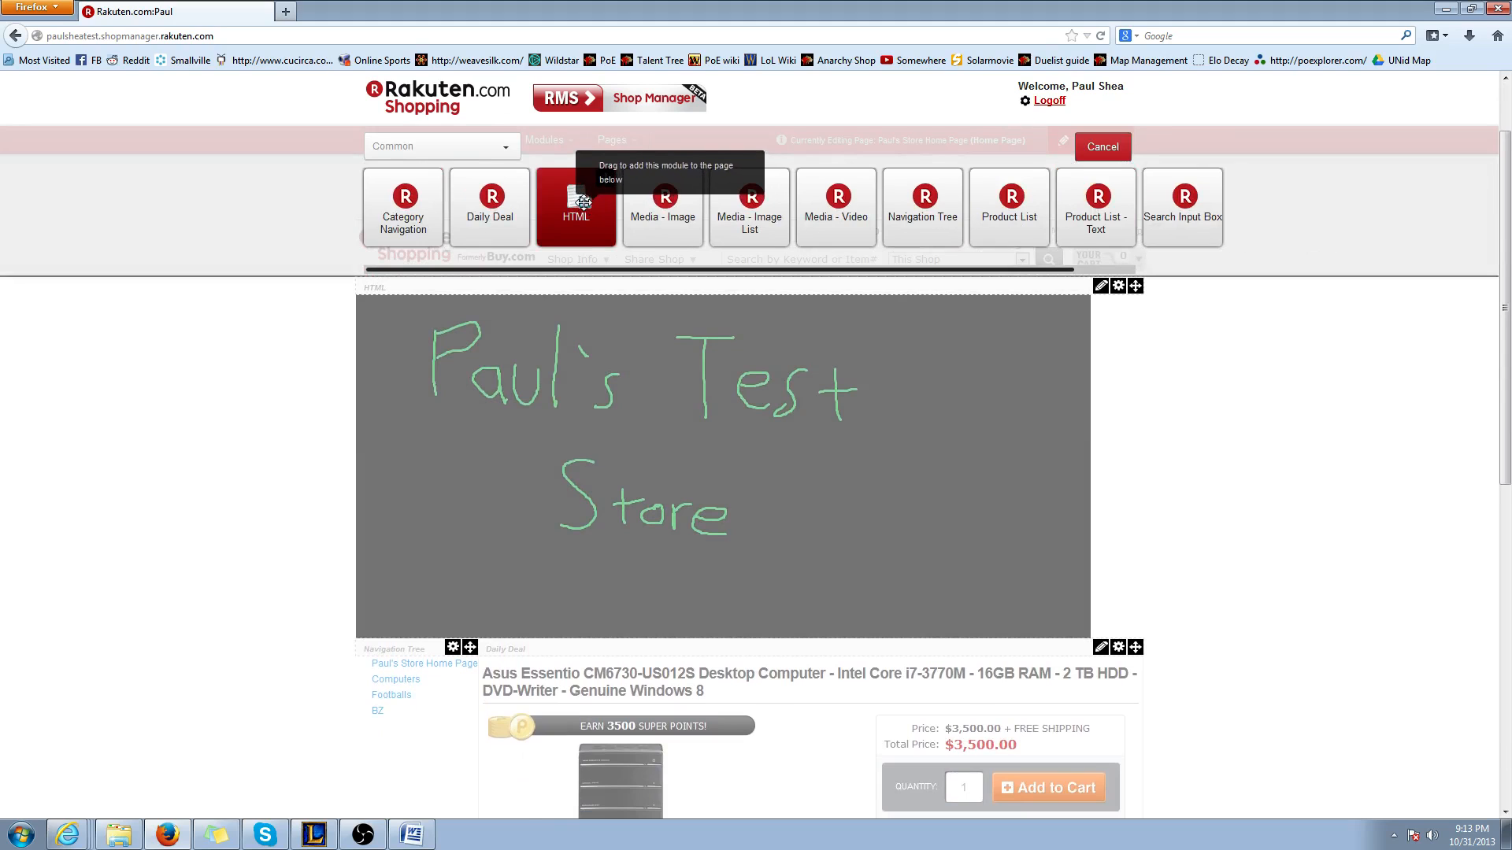
pyautogui.moveTo(589, 207); pyautogui.dragTo(622, 681)
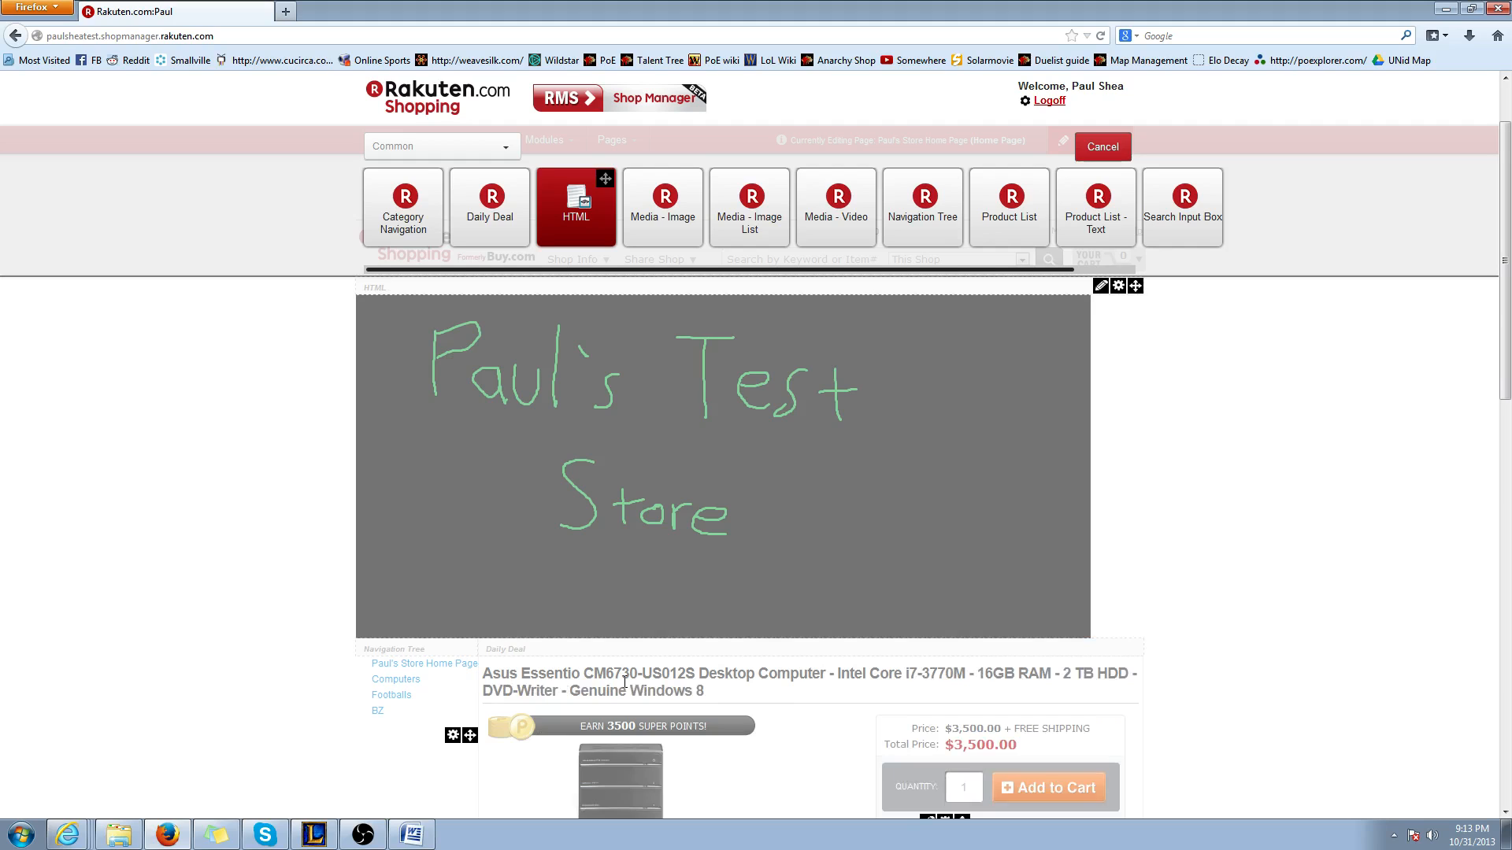
pyautogui.scroll(-2, 579, 668)
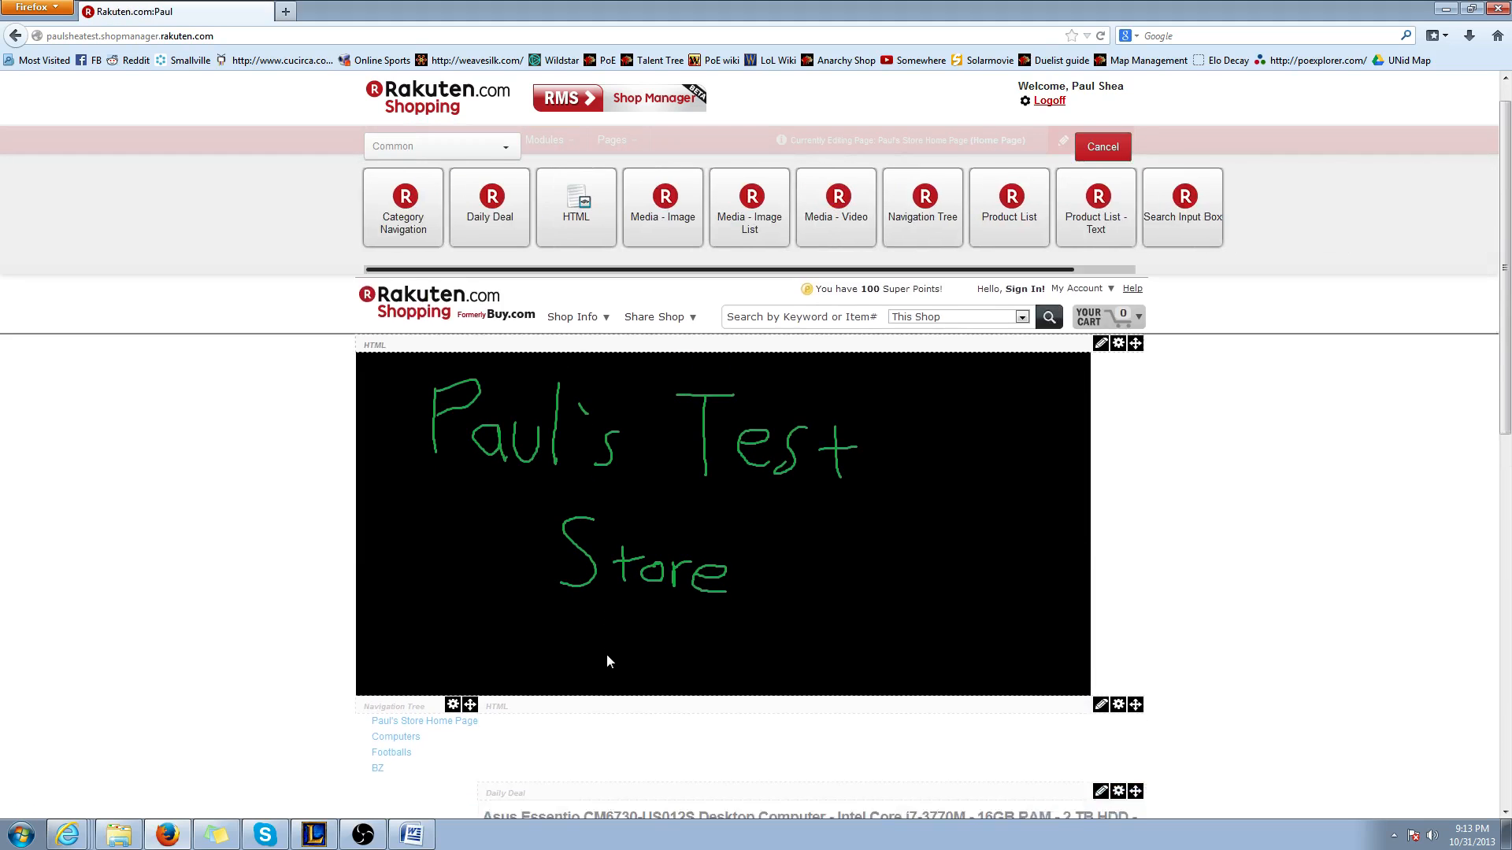
pyautogui.scroll(-1, 606, 655)
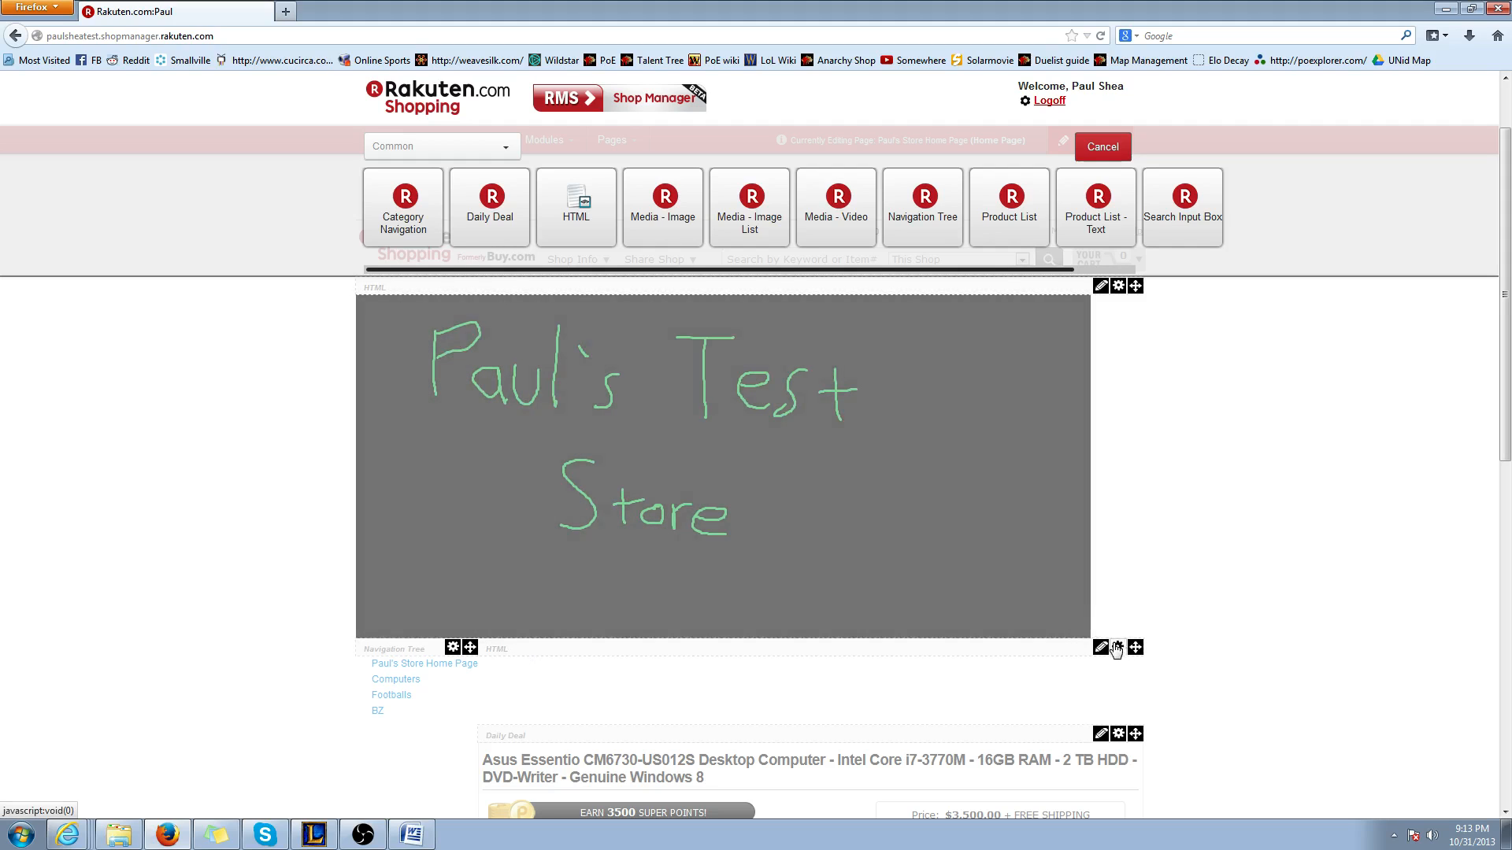
# Open the new HTML module's content for editing and delete its placeholder text
pyautogui.click(1100, 649)
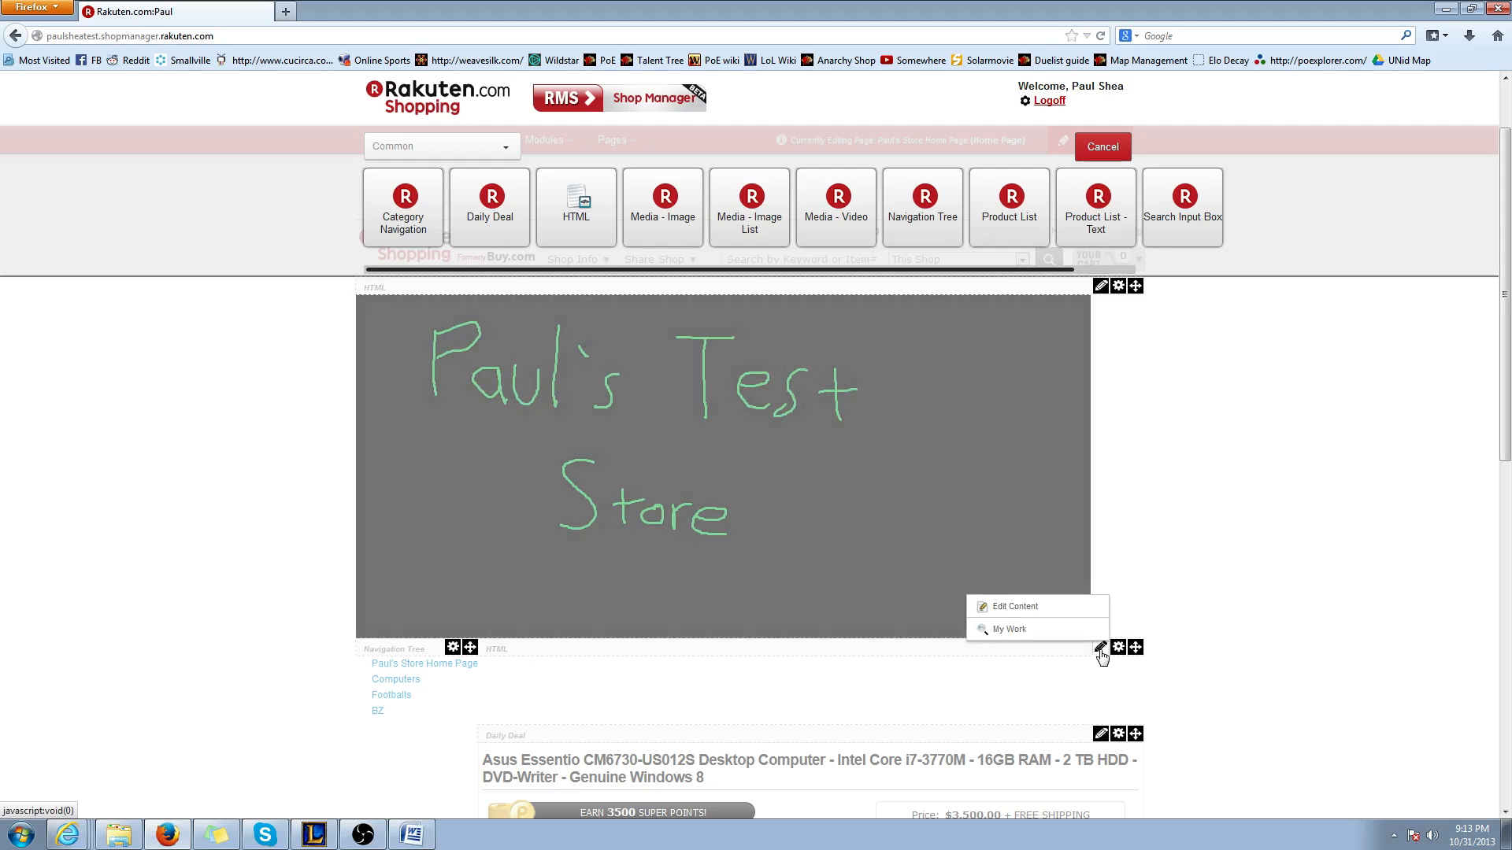
pyautogui.click(1015, 607)
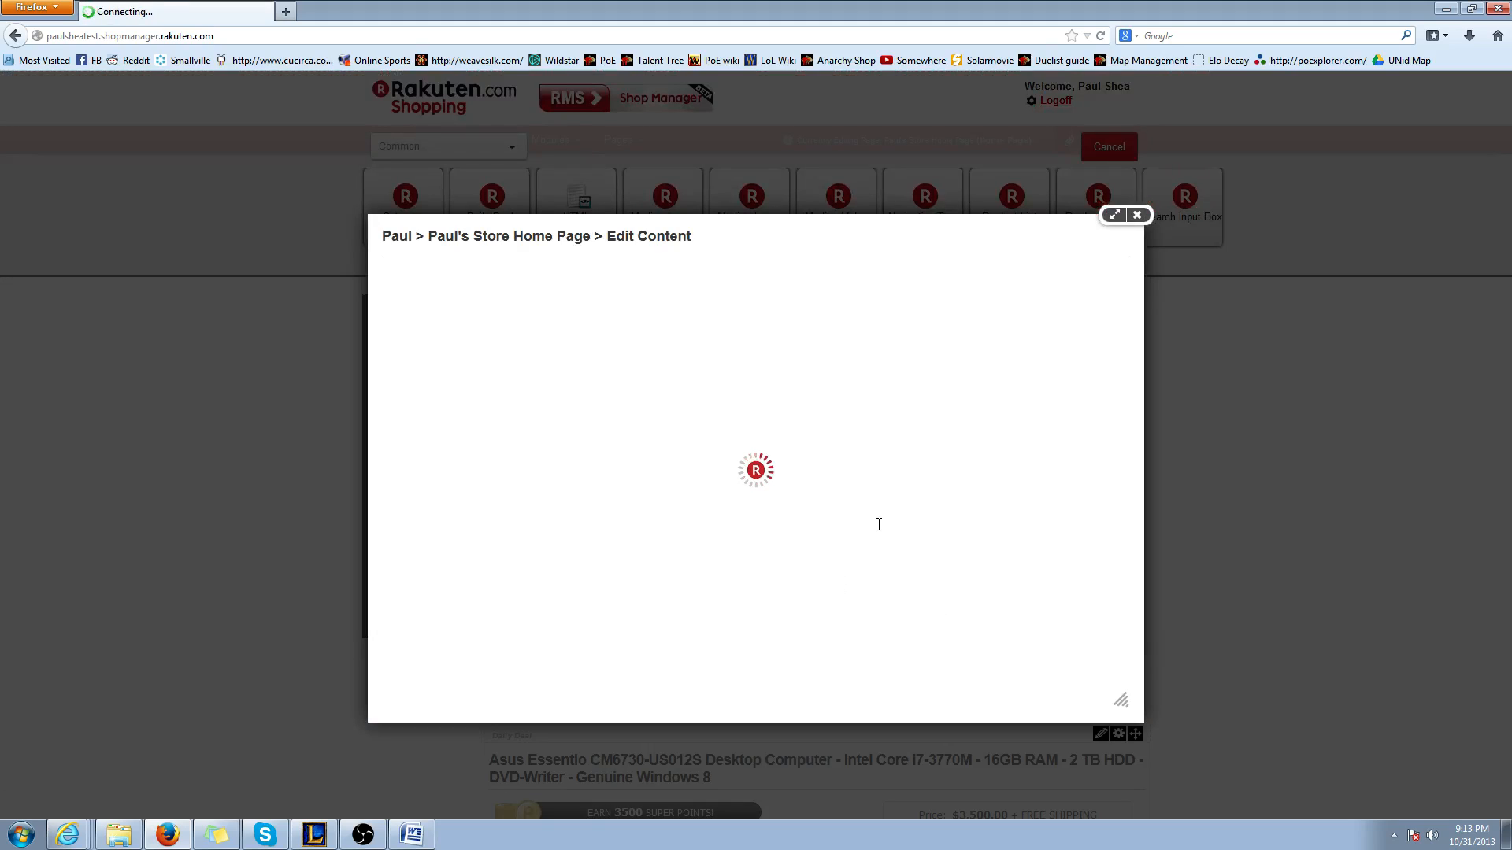
pyautogui.moveTo(482, 396); pyautogui.dragTo(370, 415)
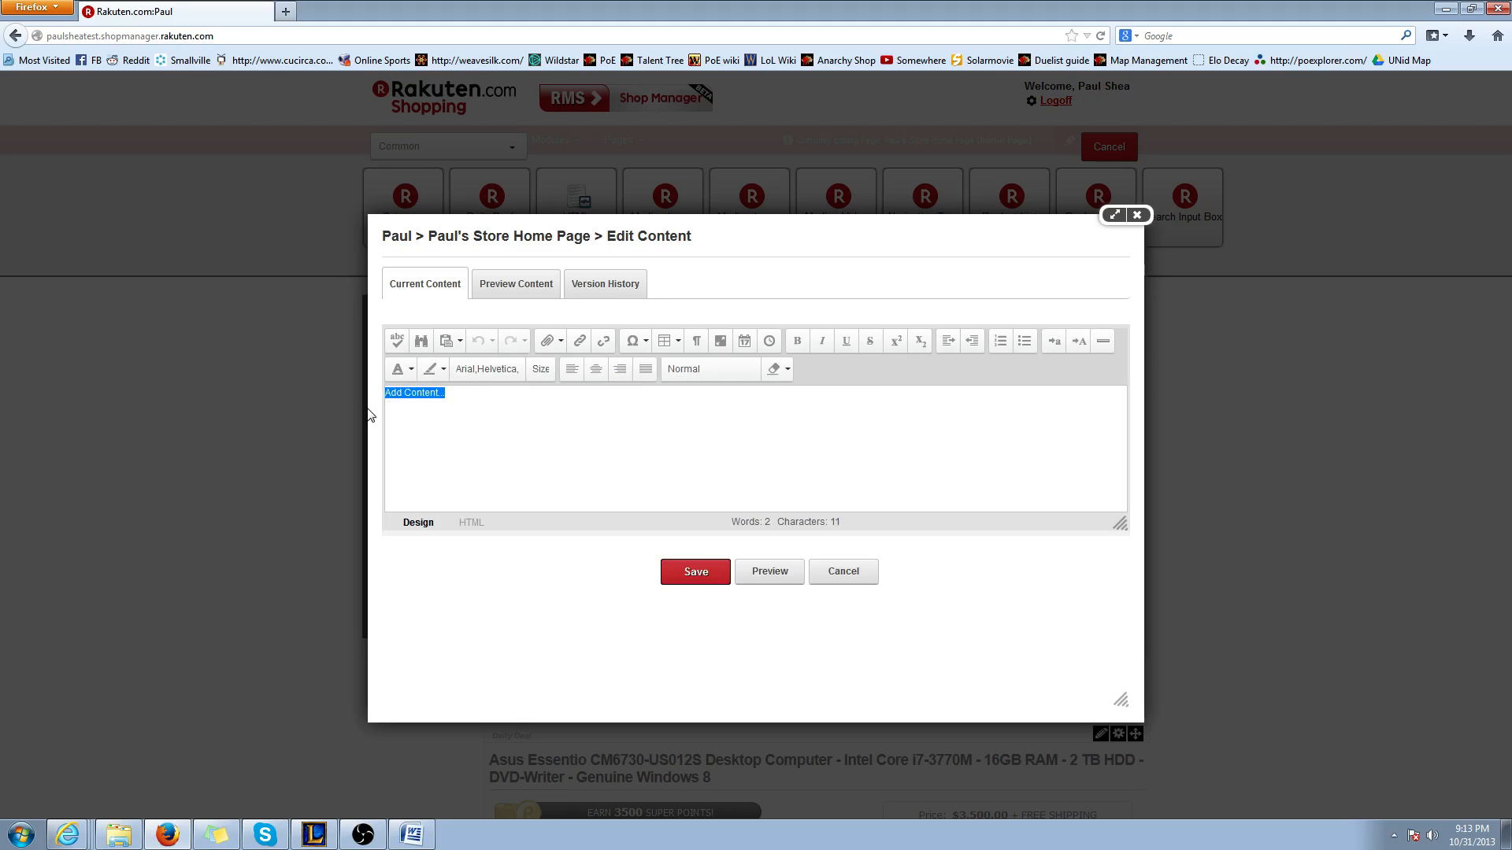
pyautogui.press('Delete')
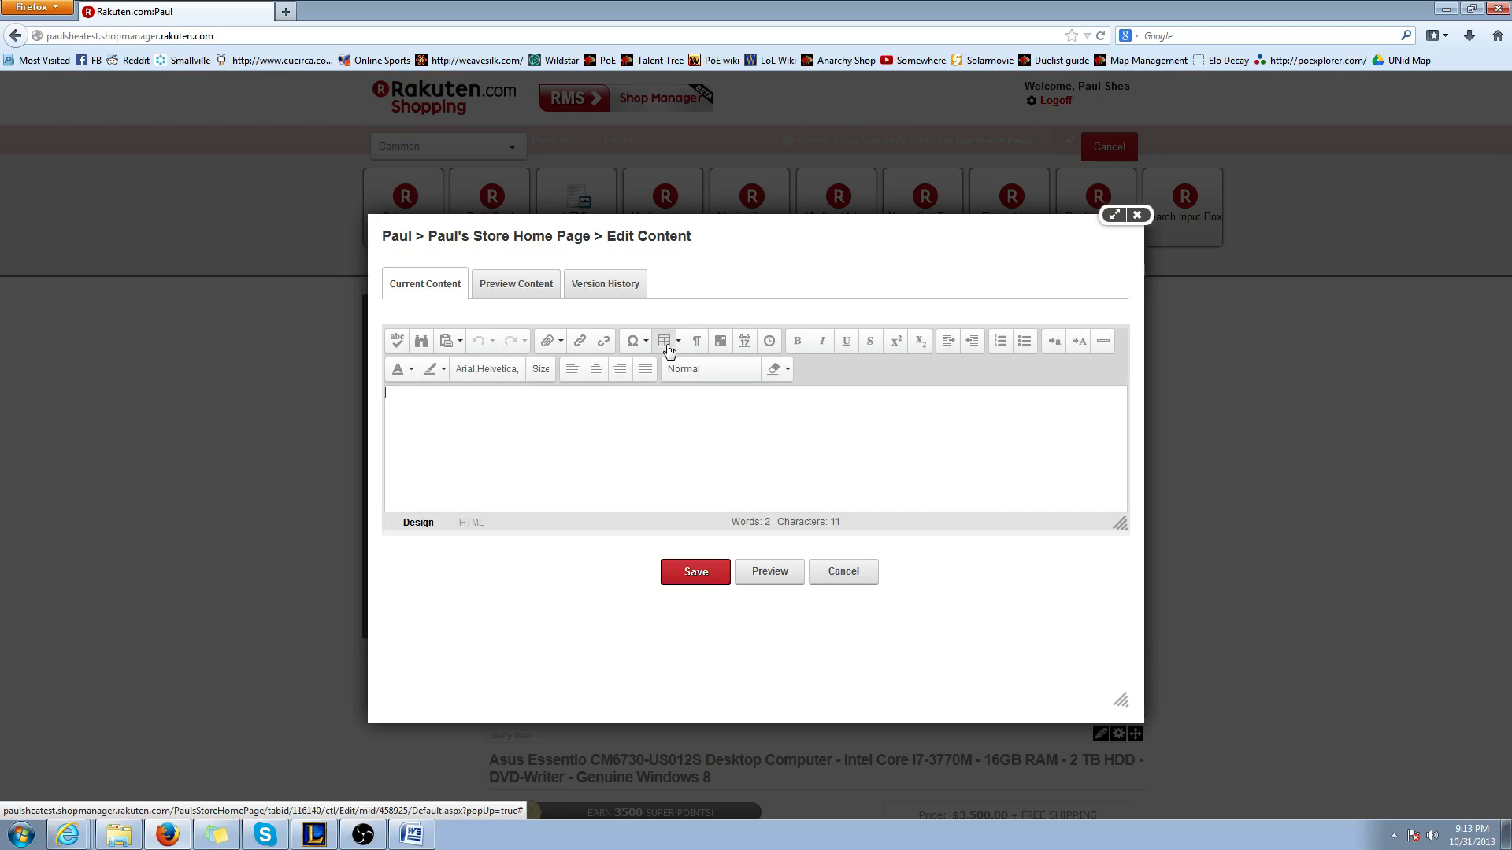
# Start a table with the Table Wizard and reduce its layout to one column and one row
pyautogui.click(667, 346)
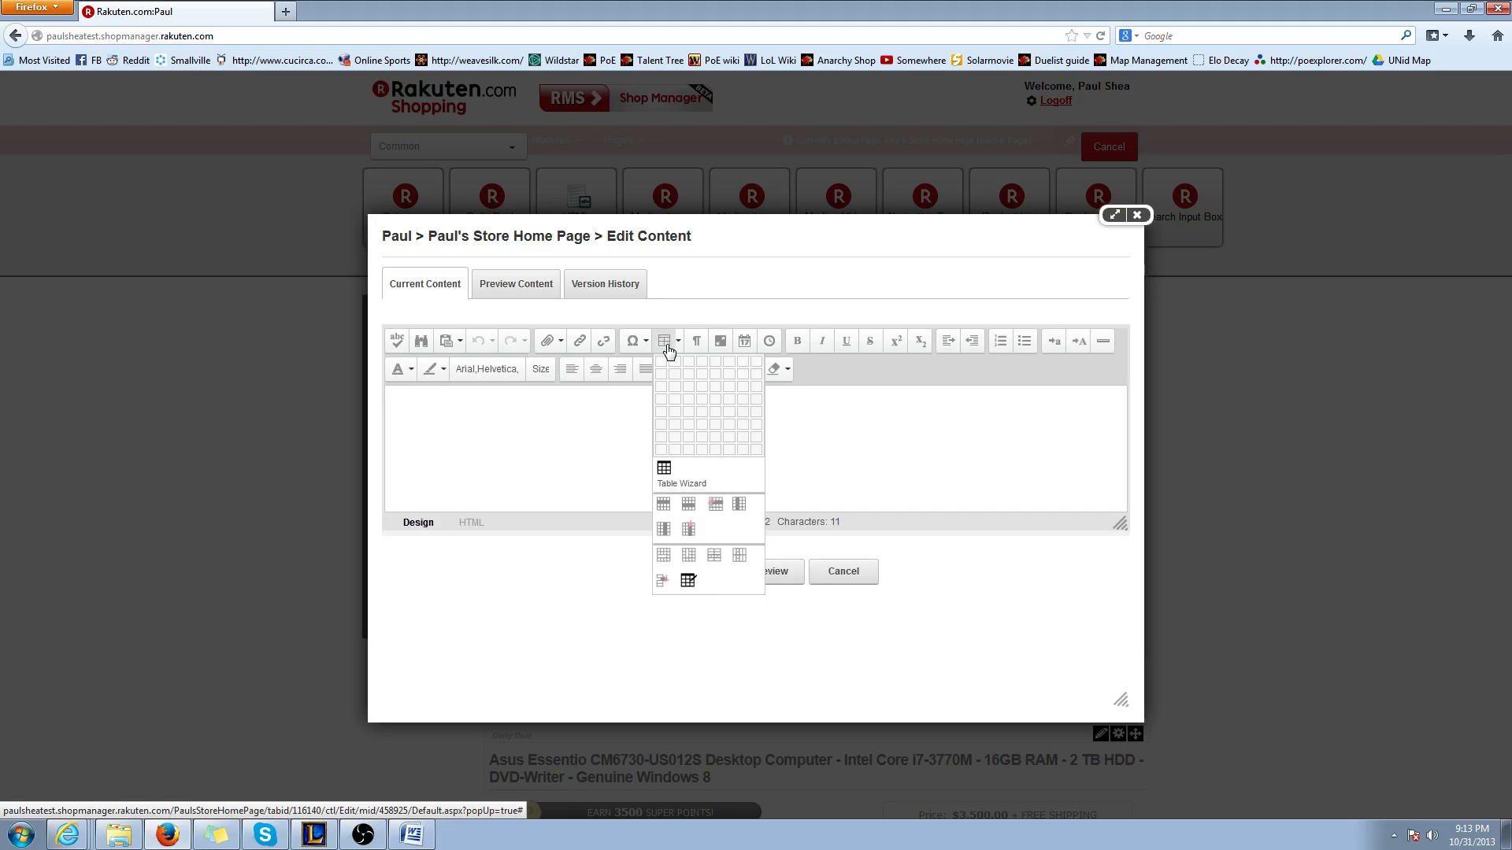
pyautogui.click(675, 485)
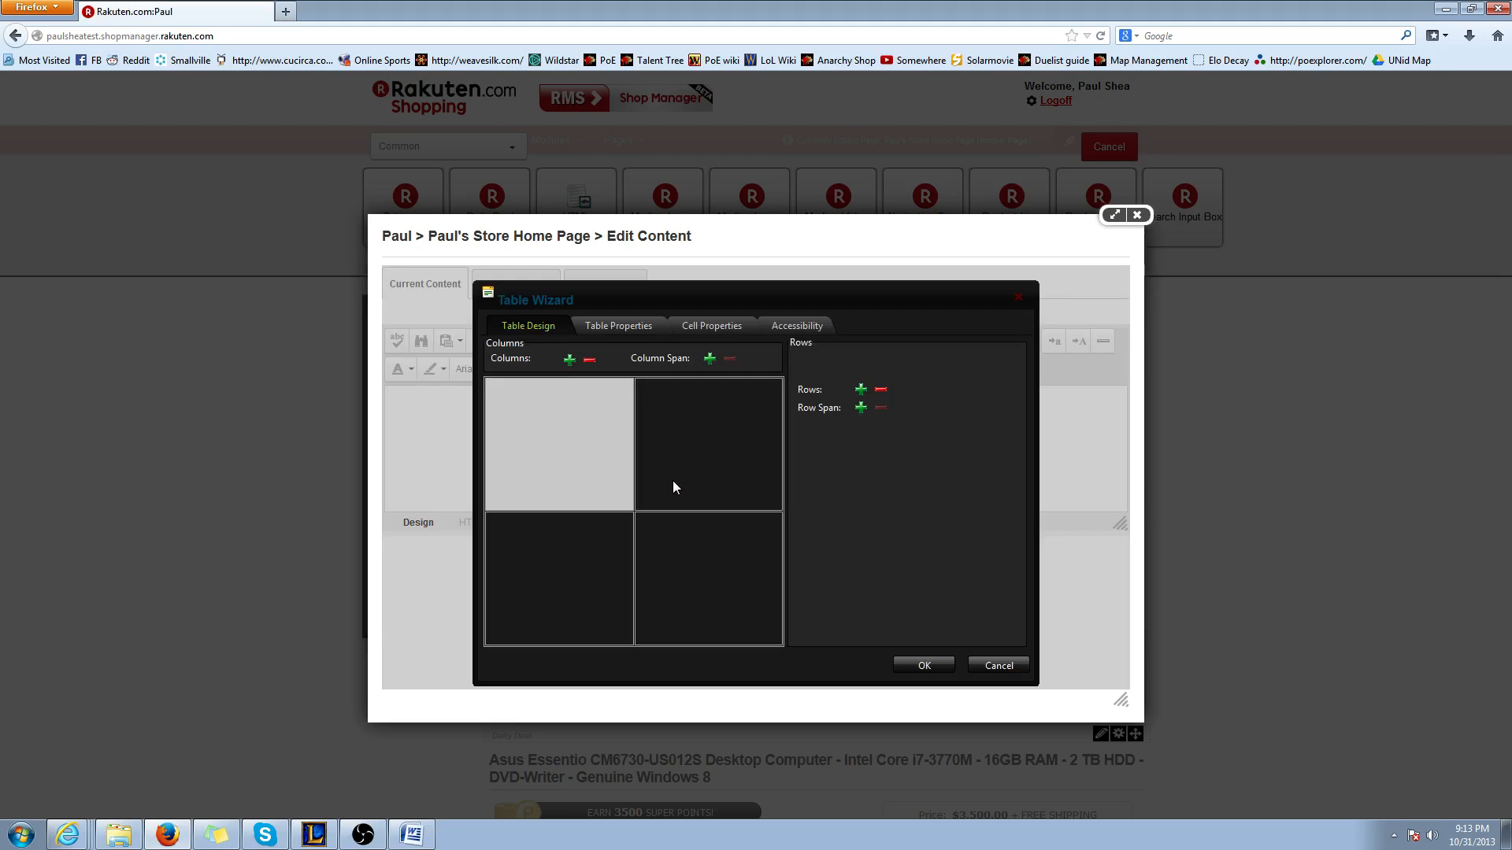
pyautogui.click(592, 361)
pyautogui.click(881, 389)
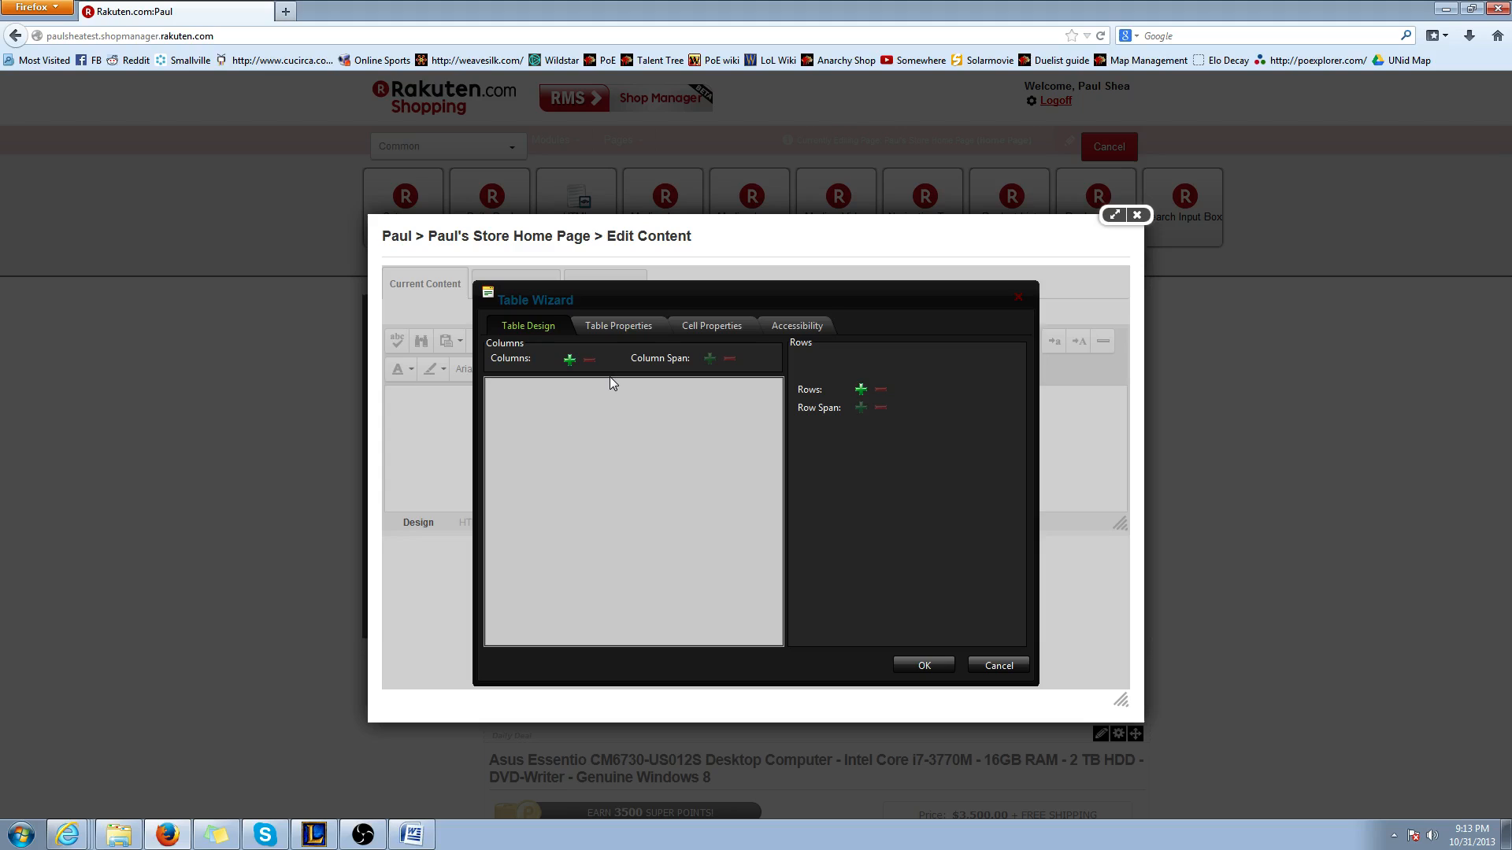
# Try out extra rows in the table design and remove them again down to a single row
pyautogui.click(864, 391)
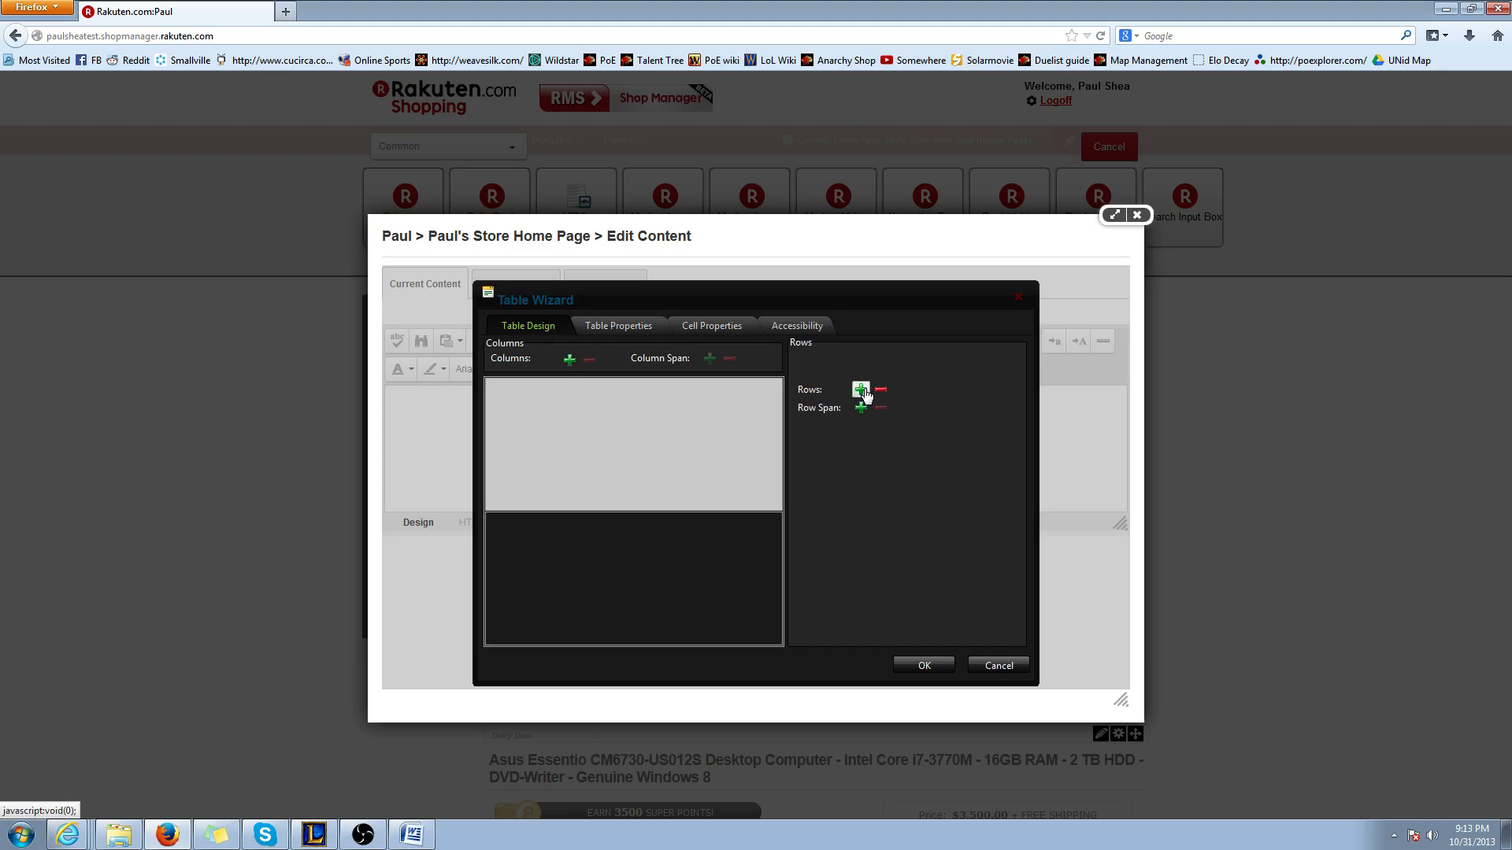
pyautogui.click(863, 391)
pyautogui.click(863, 391)
pyautogui.click(863, 392)
pyautogui.click(863, 392)
pyautogui.click(864, 392)
pyautogui.click(863, 391)
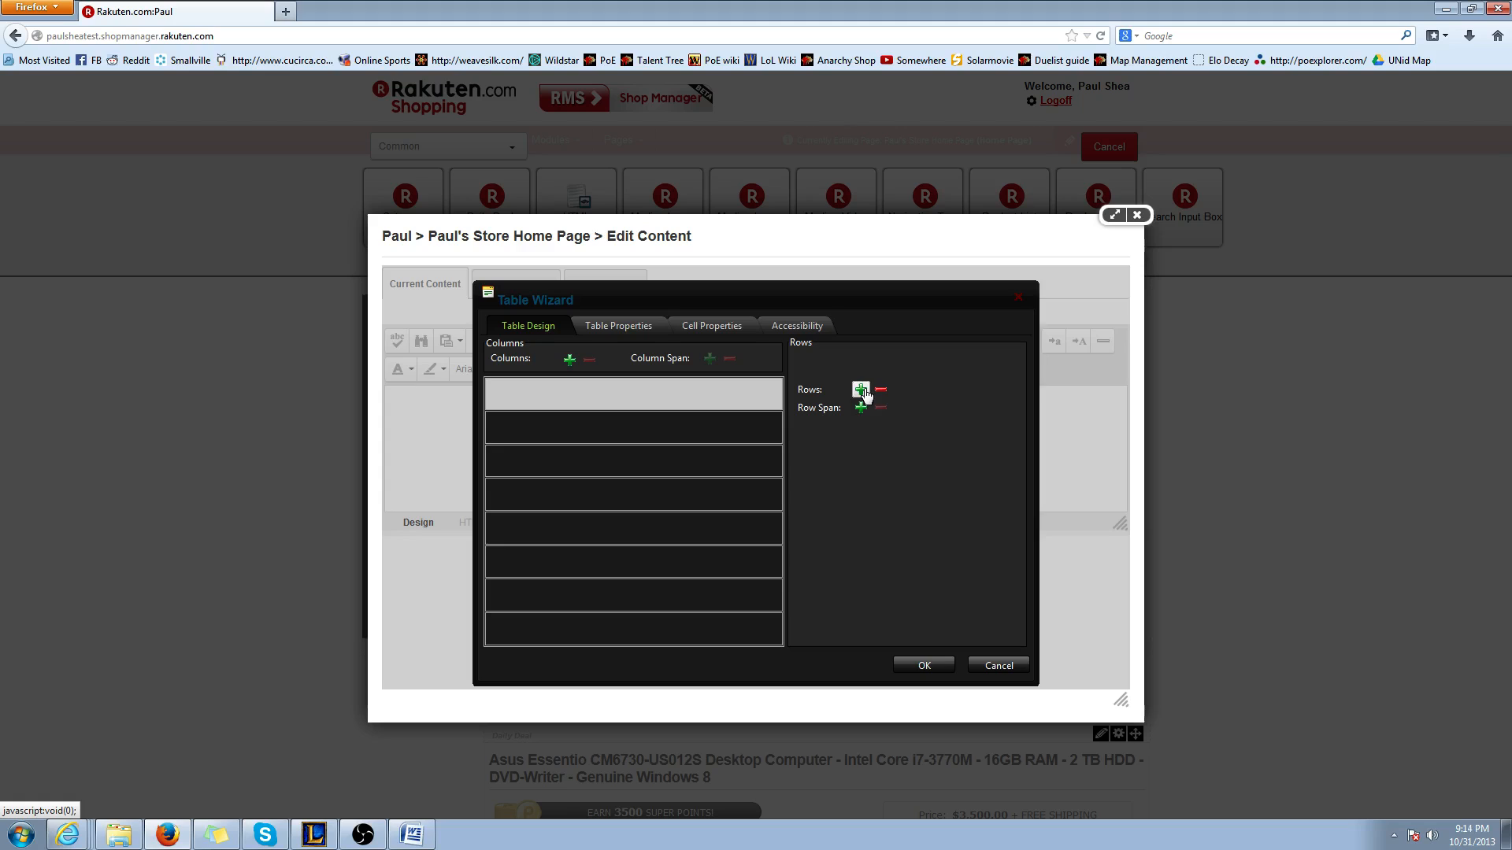
pyautogui.click(864, 391)
pyautogui.click(883, 392)
pyautogui.click(883, 393)
pyautogui.click(883, 392)
pyautogui.click(882, 392)
pyautogui.click(883, 392)
pyautogui.click(883, 392)
pyautogui.click(883, 392)
pyautogui.click(883, 392)
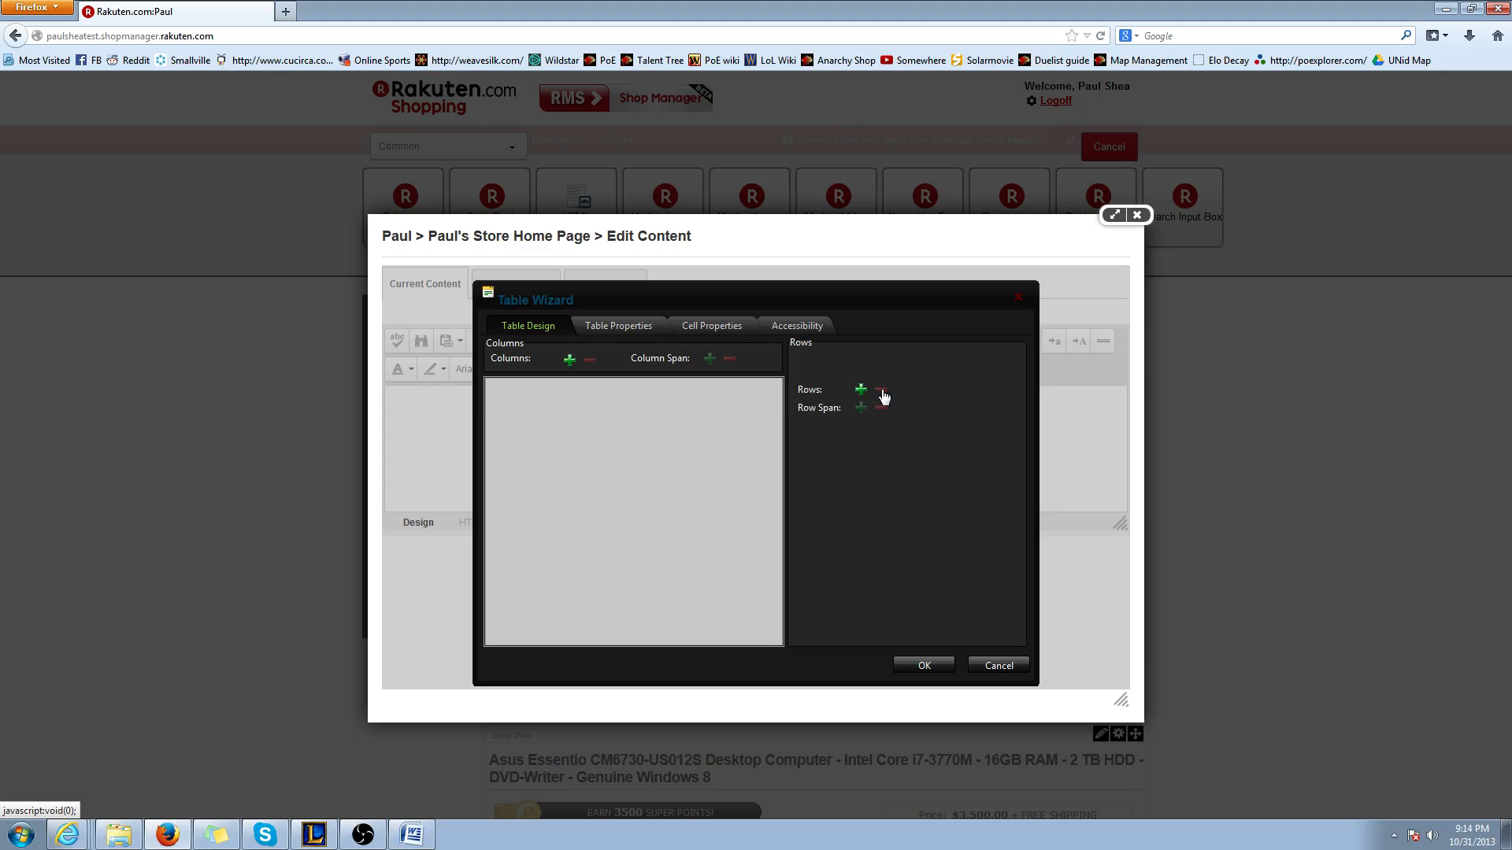
# Expand the single-row table design to three columns
pyautogui.click(569, 360)
pyautogui.click(569, 360)
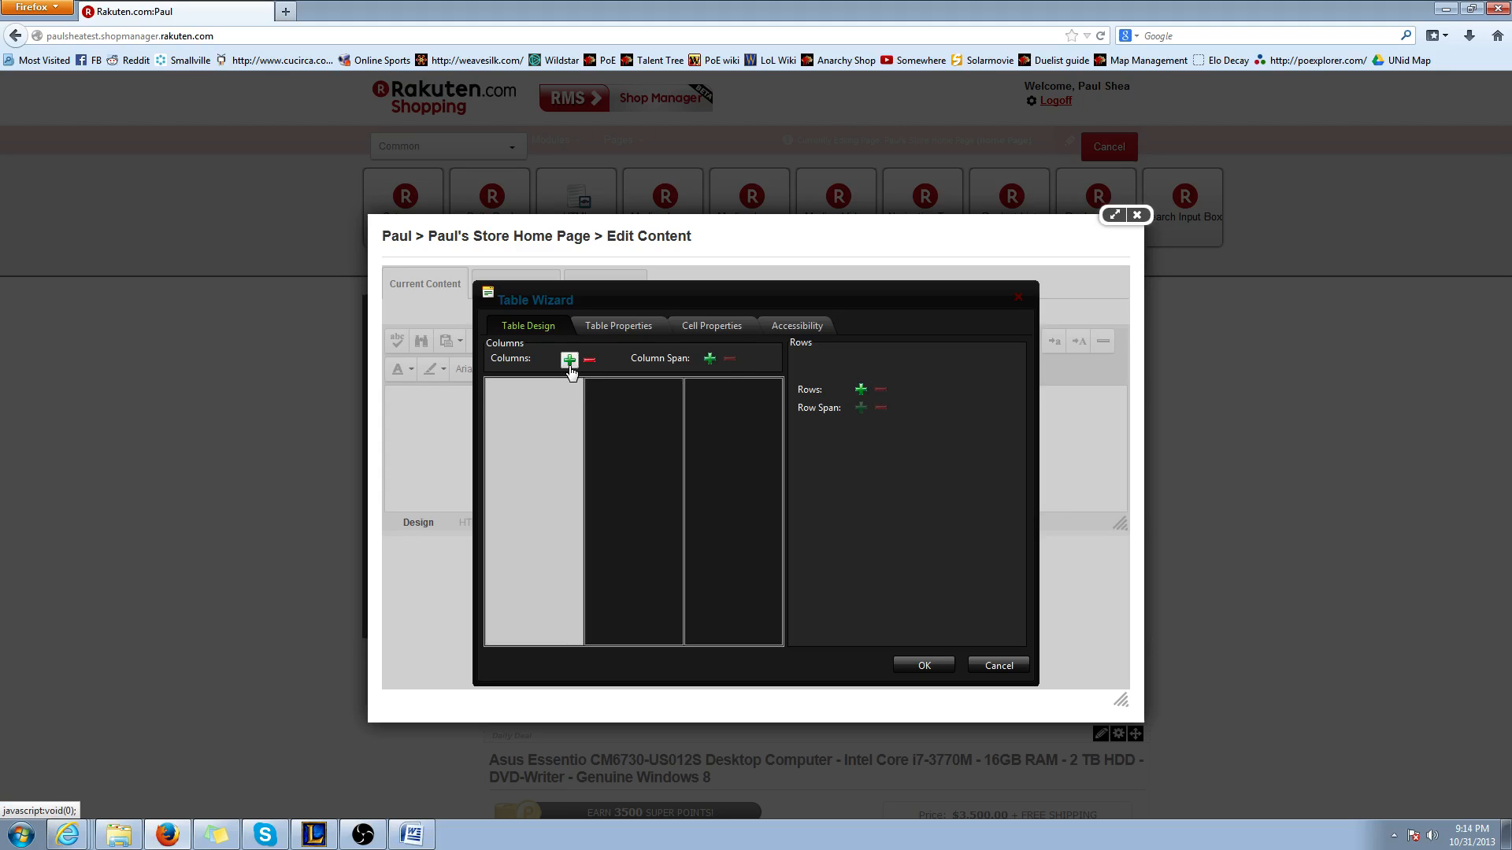
pyautogui.click(569, 359)
pyautogui.click(590, 360)
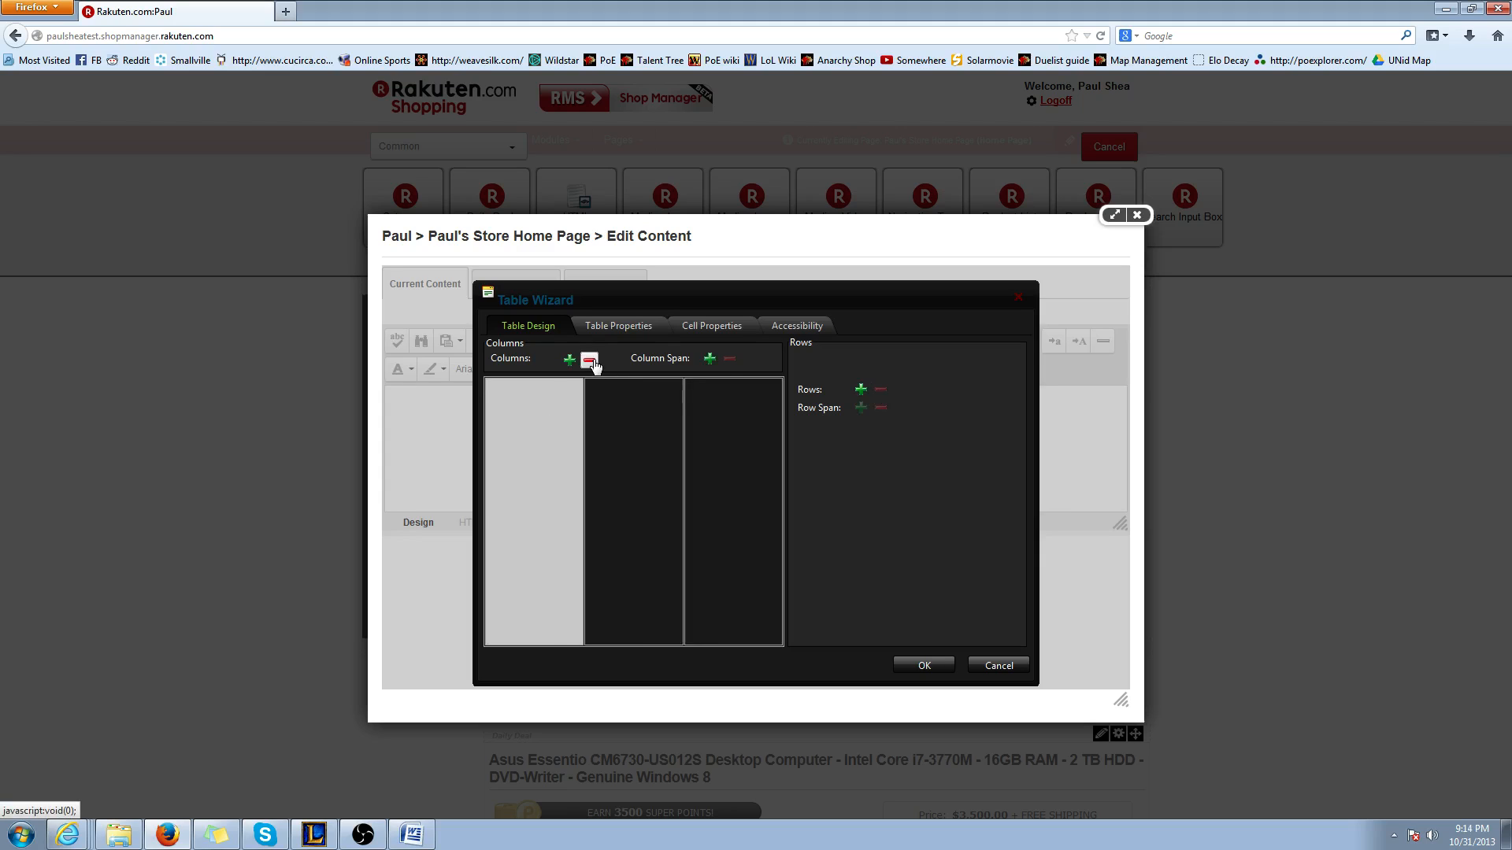
# Set the table's background color to orange #f79646 in its table properties
pyautogui.click(639, 331)
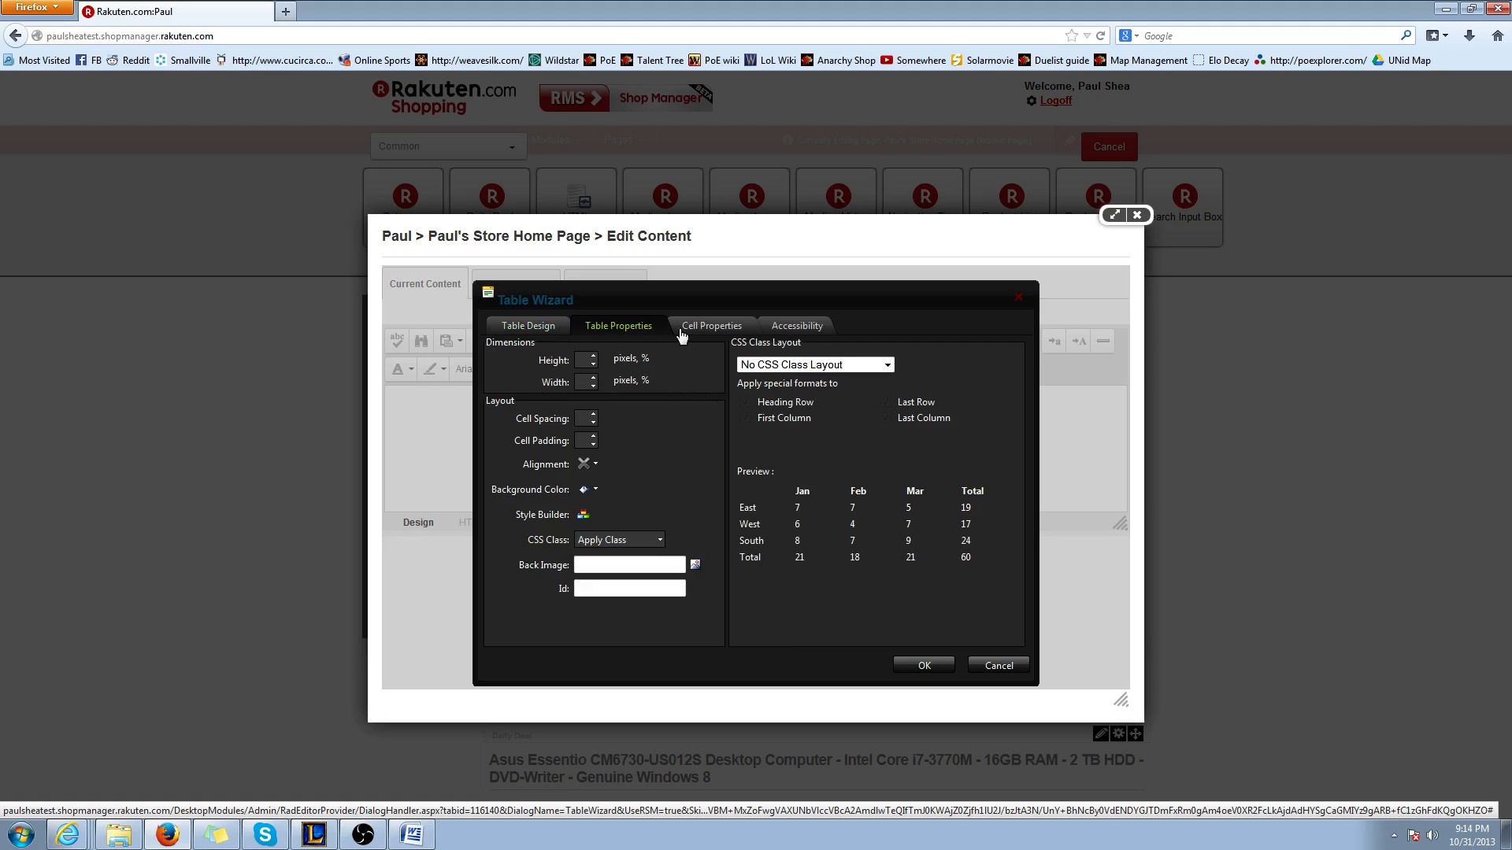
pyautogui.click(543, 326)
pyautogui.click(611, 329)
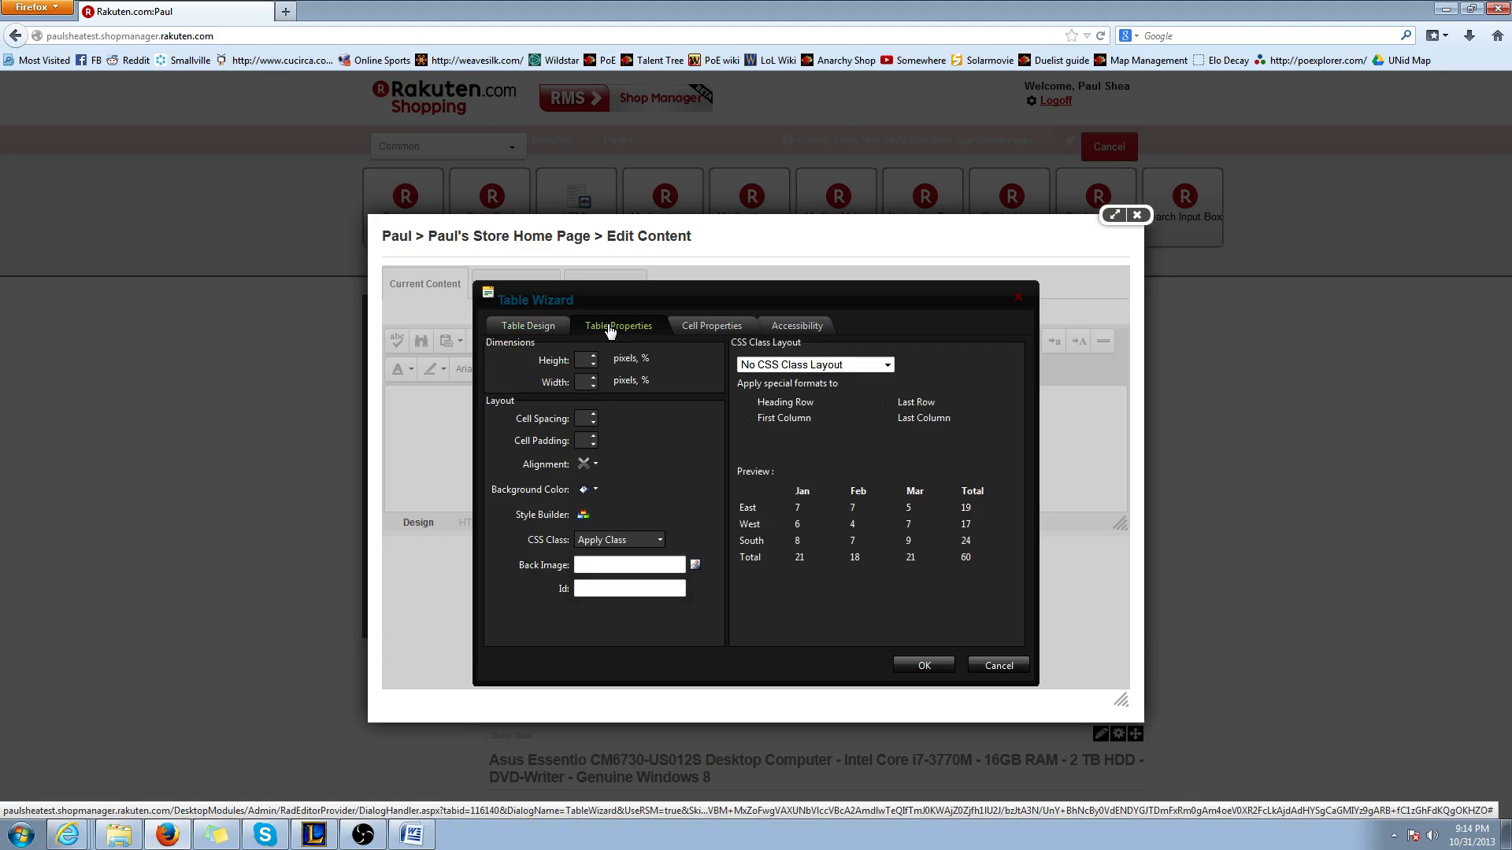
pyautogui.click(596, 490)
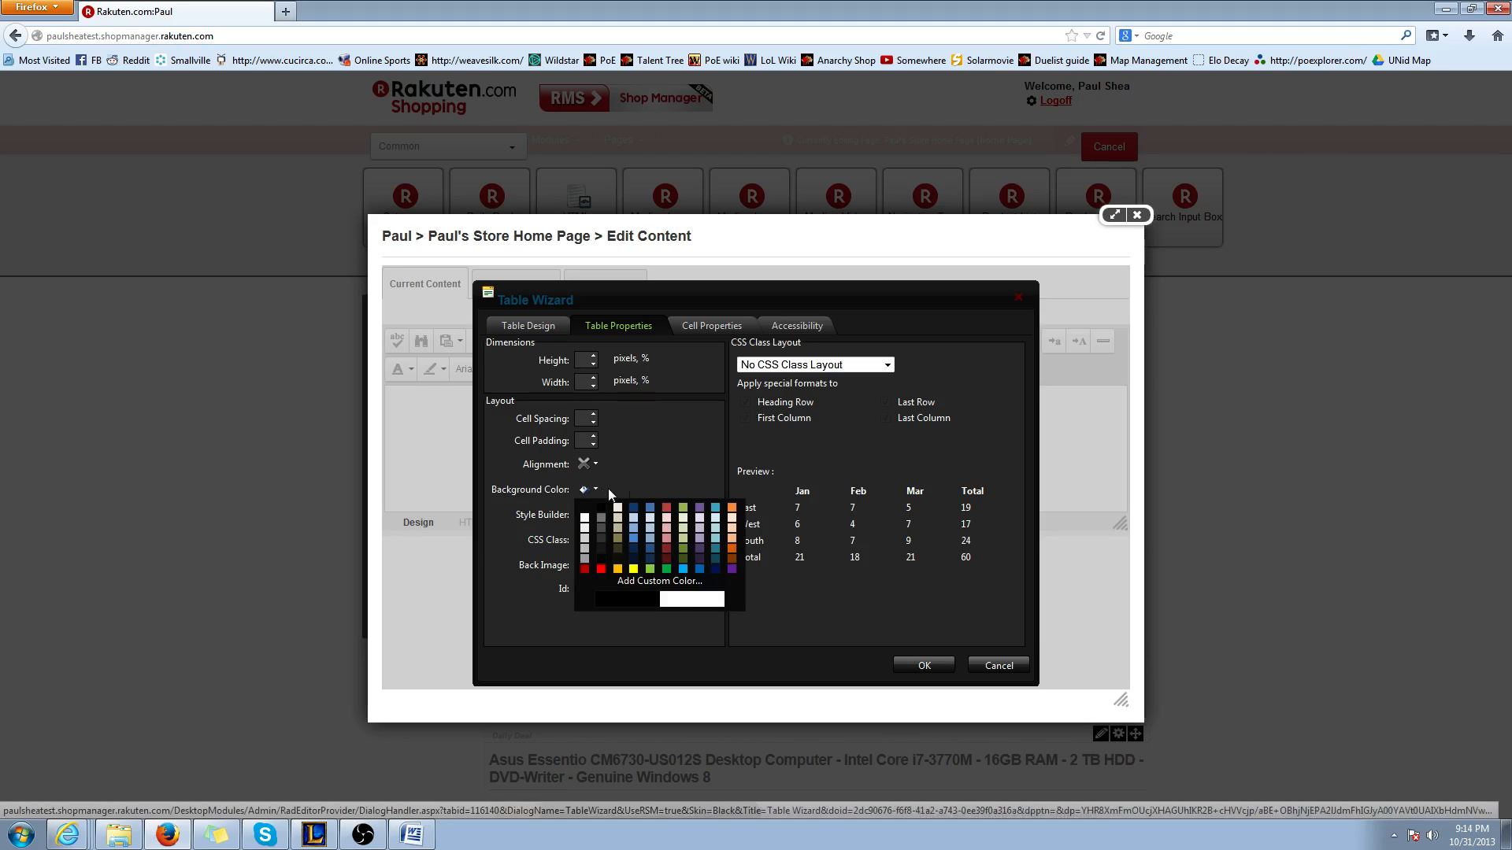
pyautogui.click(732, 508)
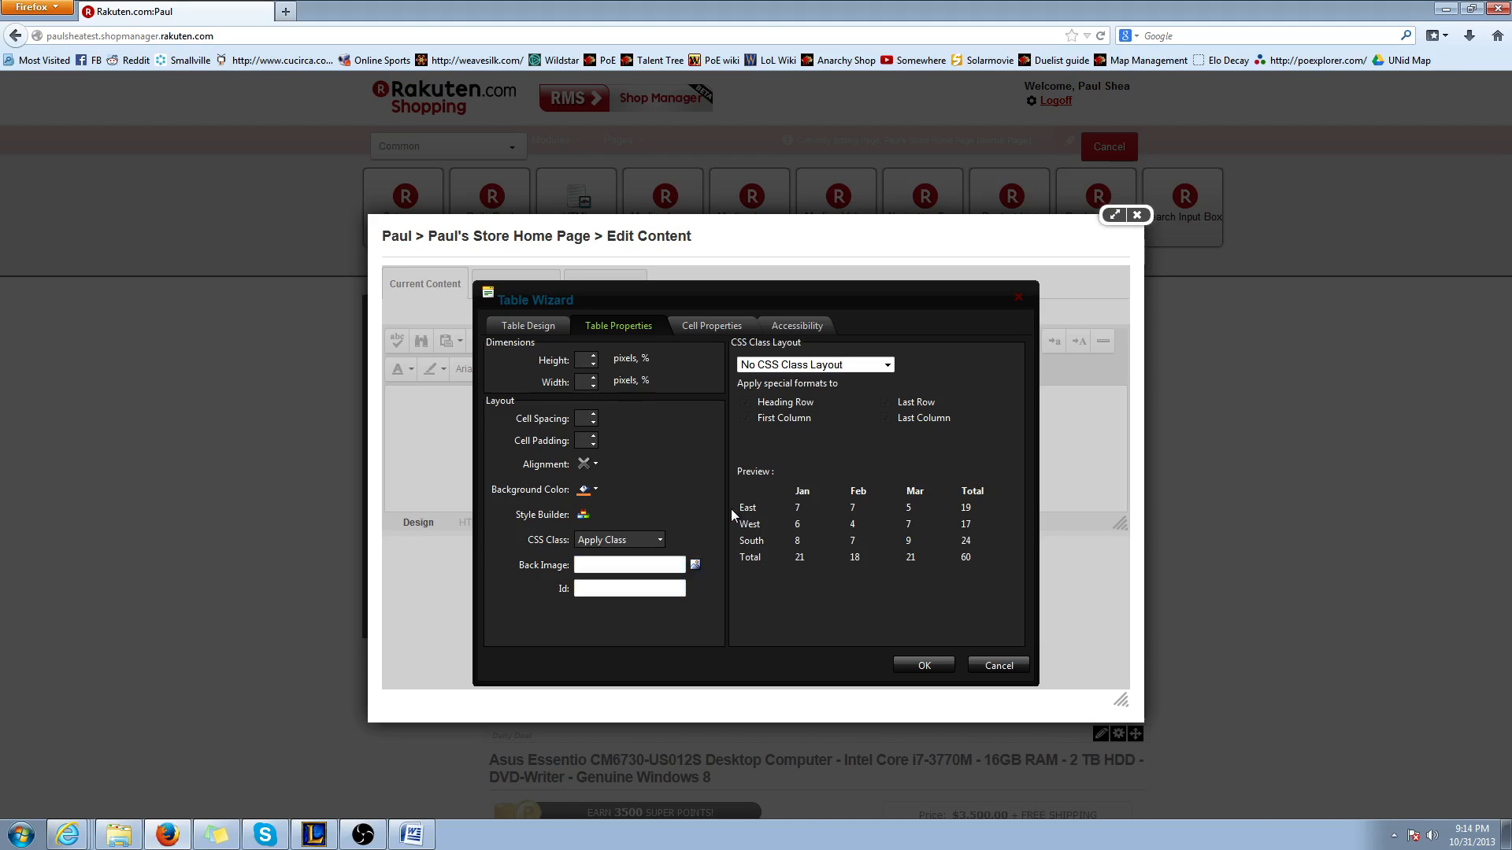
# Set the table's font family to Arial and pick a dark blue font color in the Style Builder
pyautogui.click(582, 517)
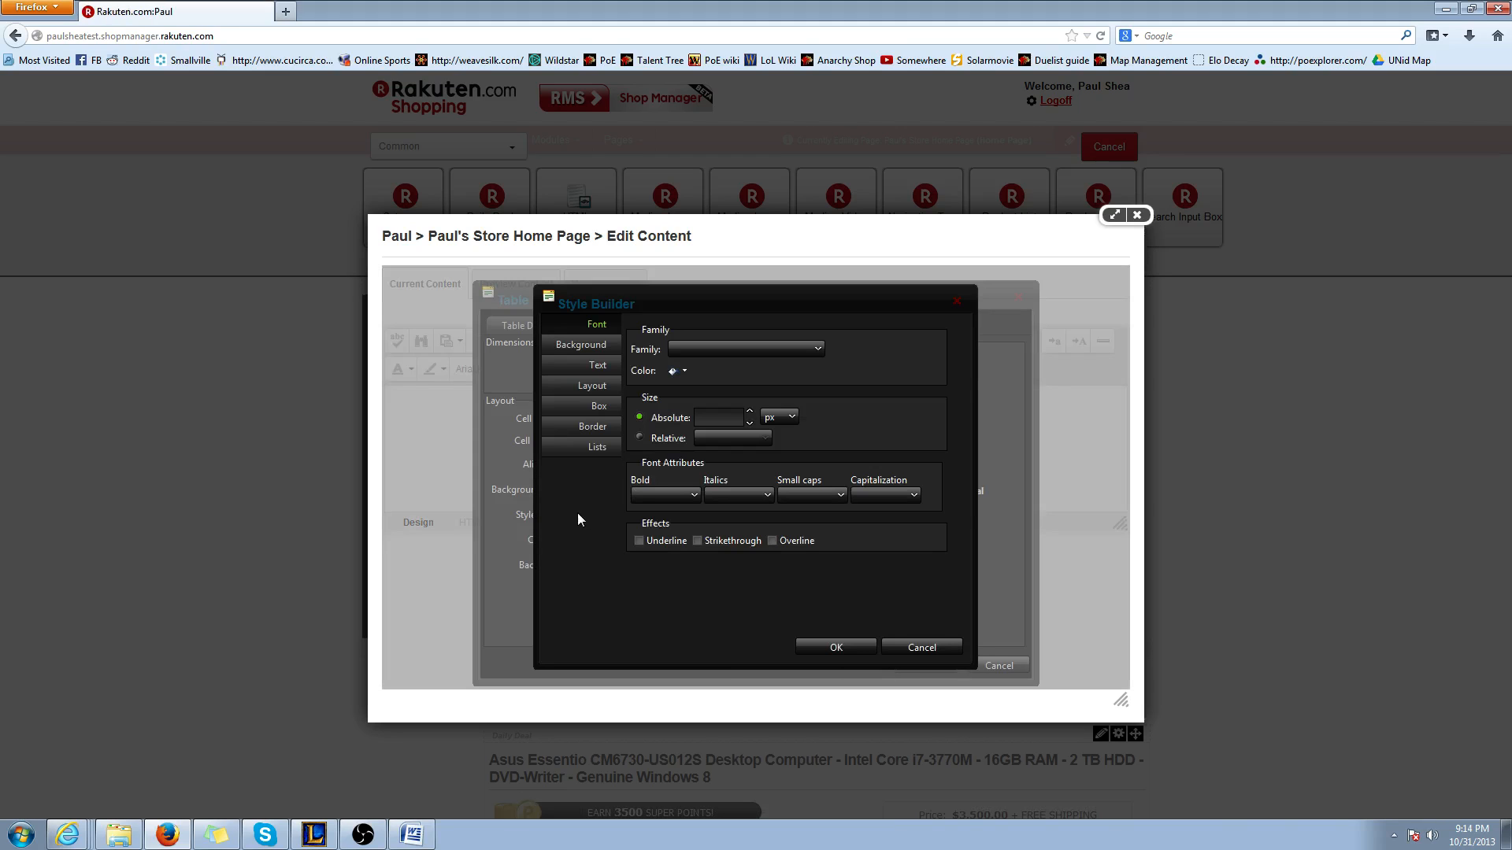
pyautogui.click(706, 356)
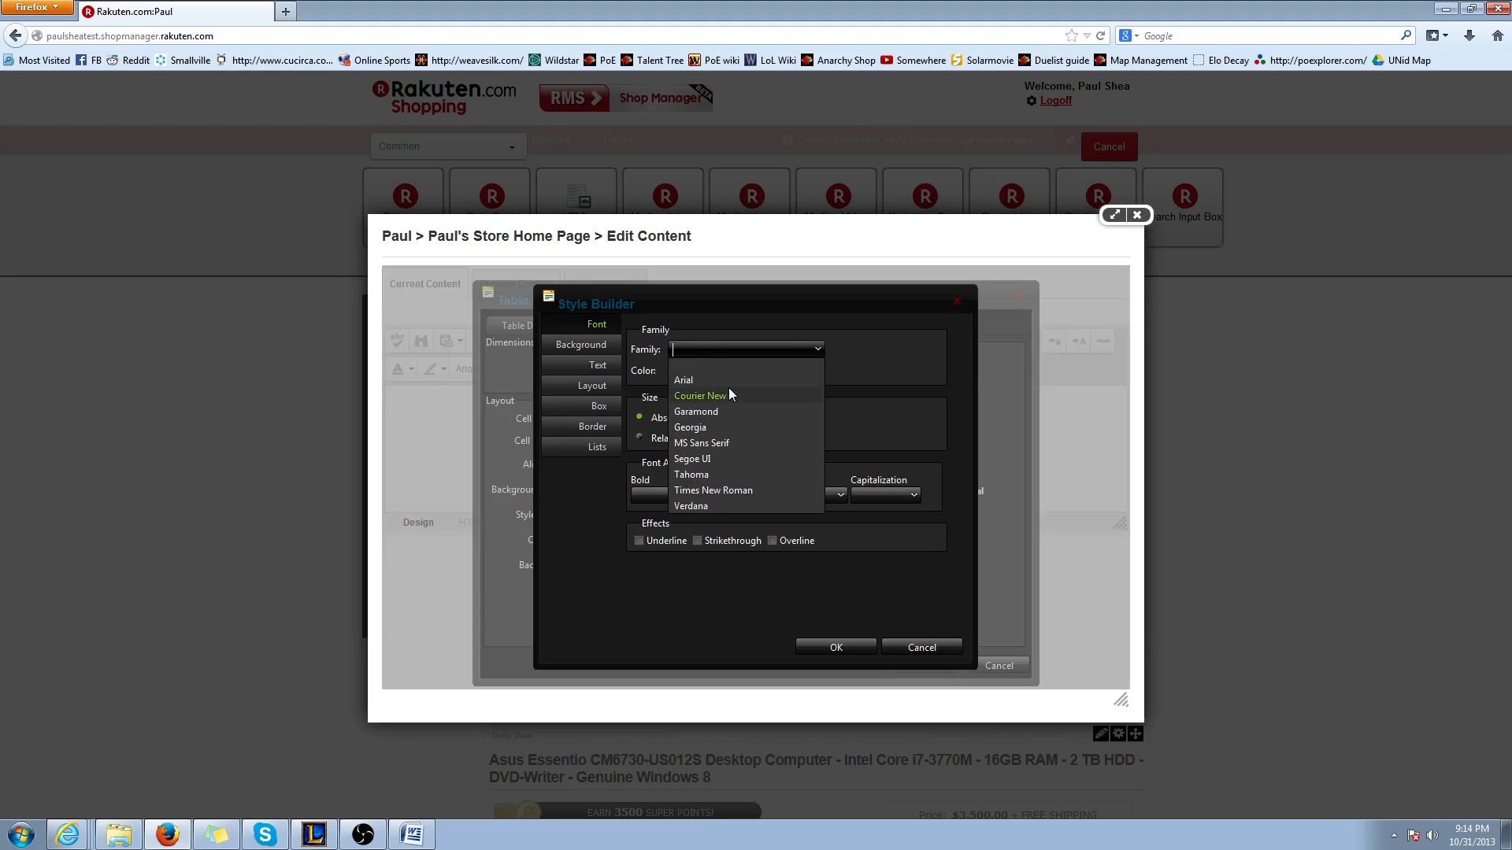
pyautogui.click(713, 381)
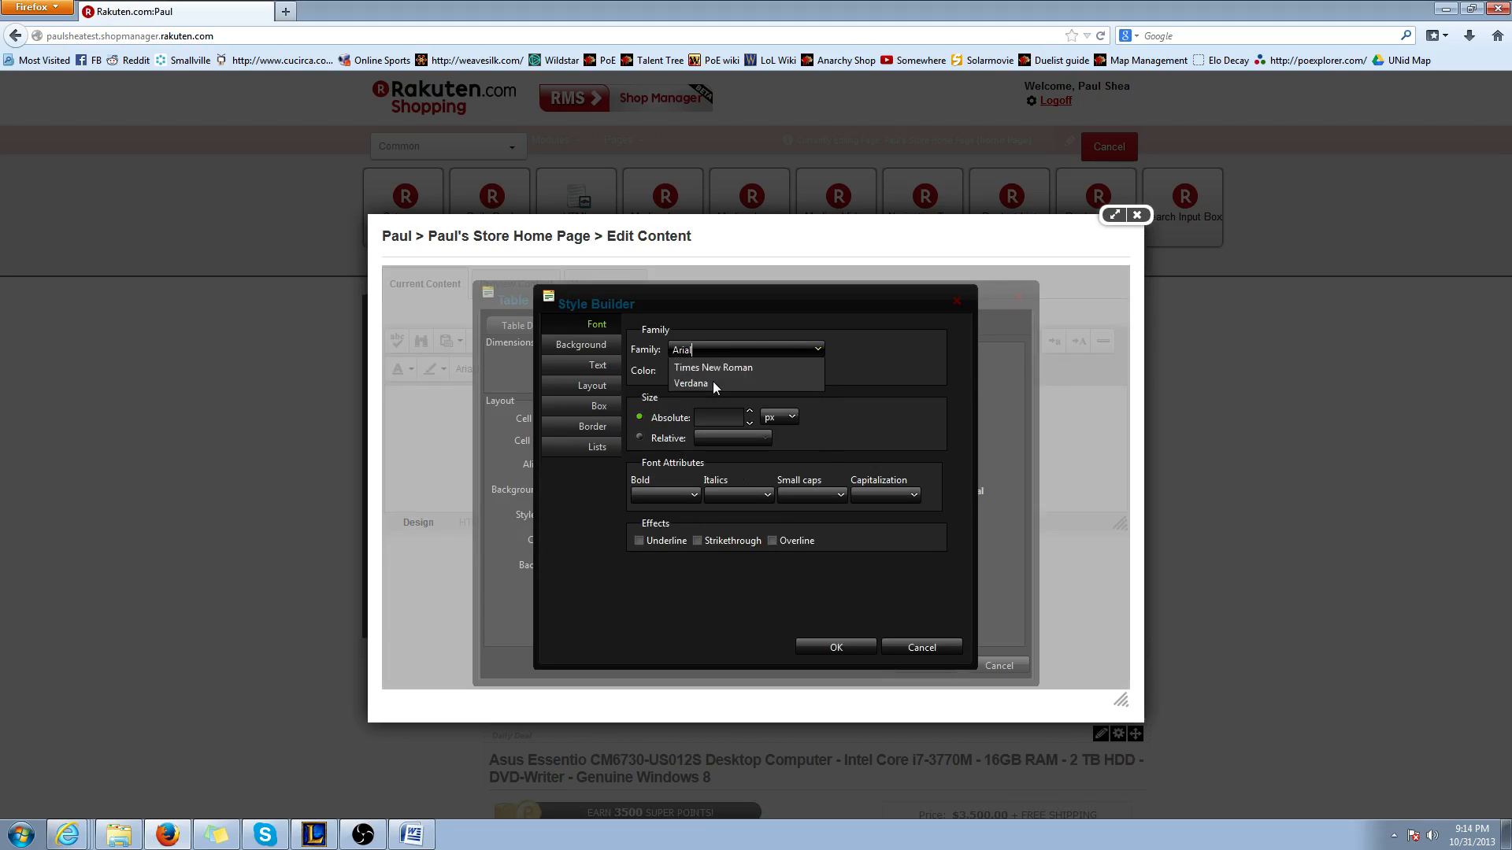
pyautogui.click(686, 375)
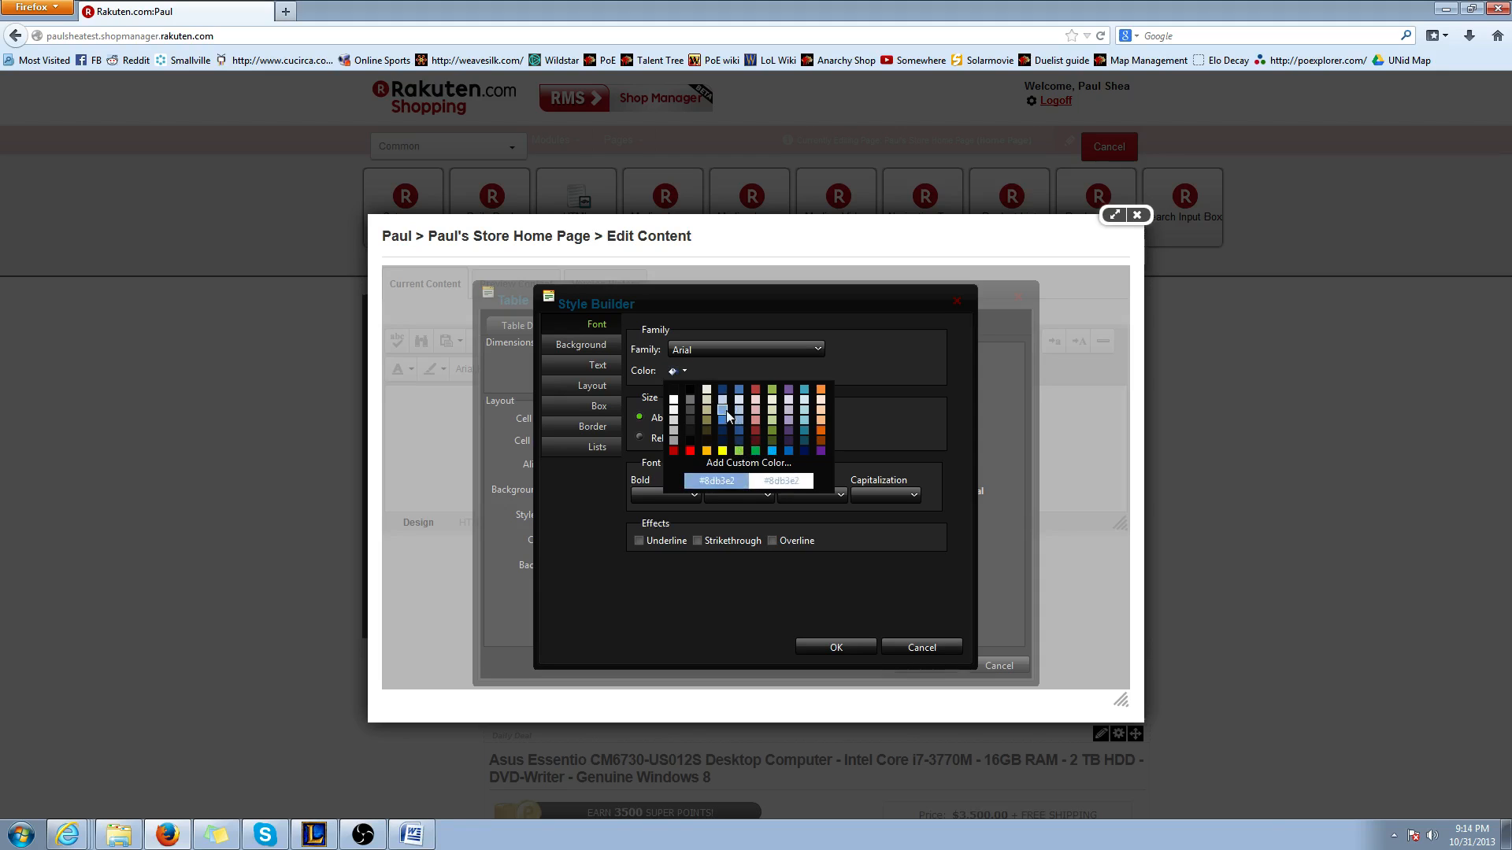
pyautogui.click(723, 437)
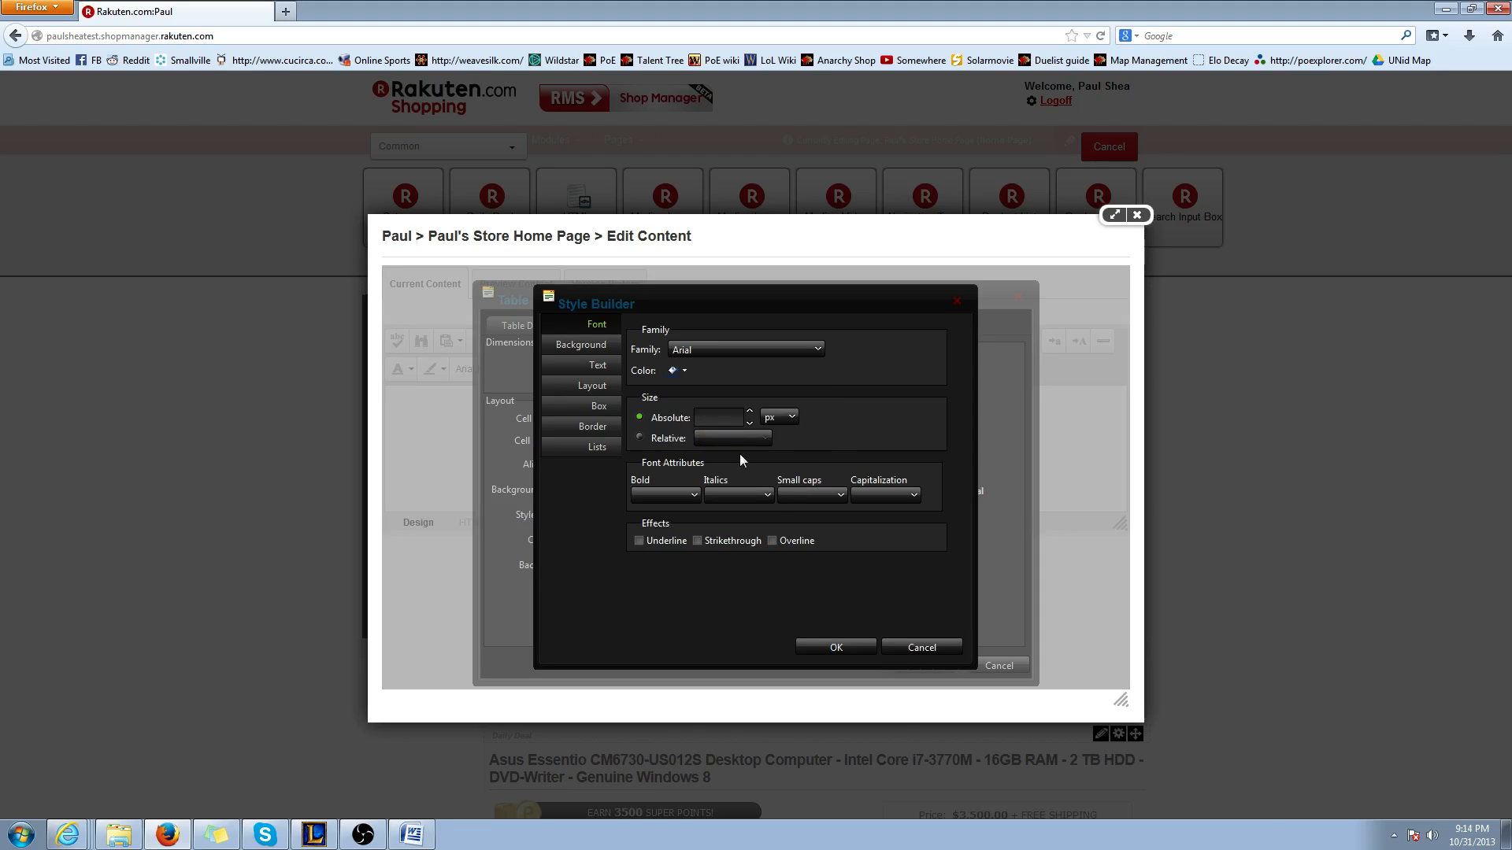
# Confirm the font style, insert the three-column table into the content, and enlarge it to over half the editor's width
pyautogui.click(832, 651)
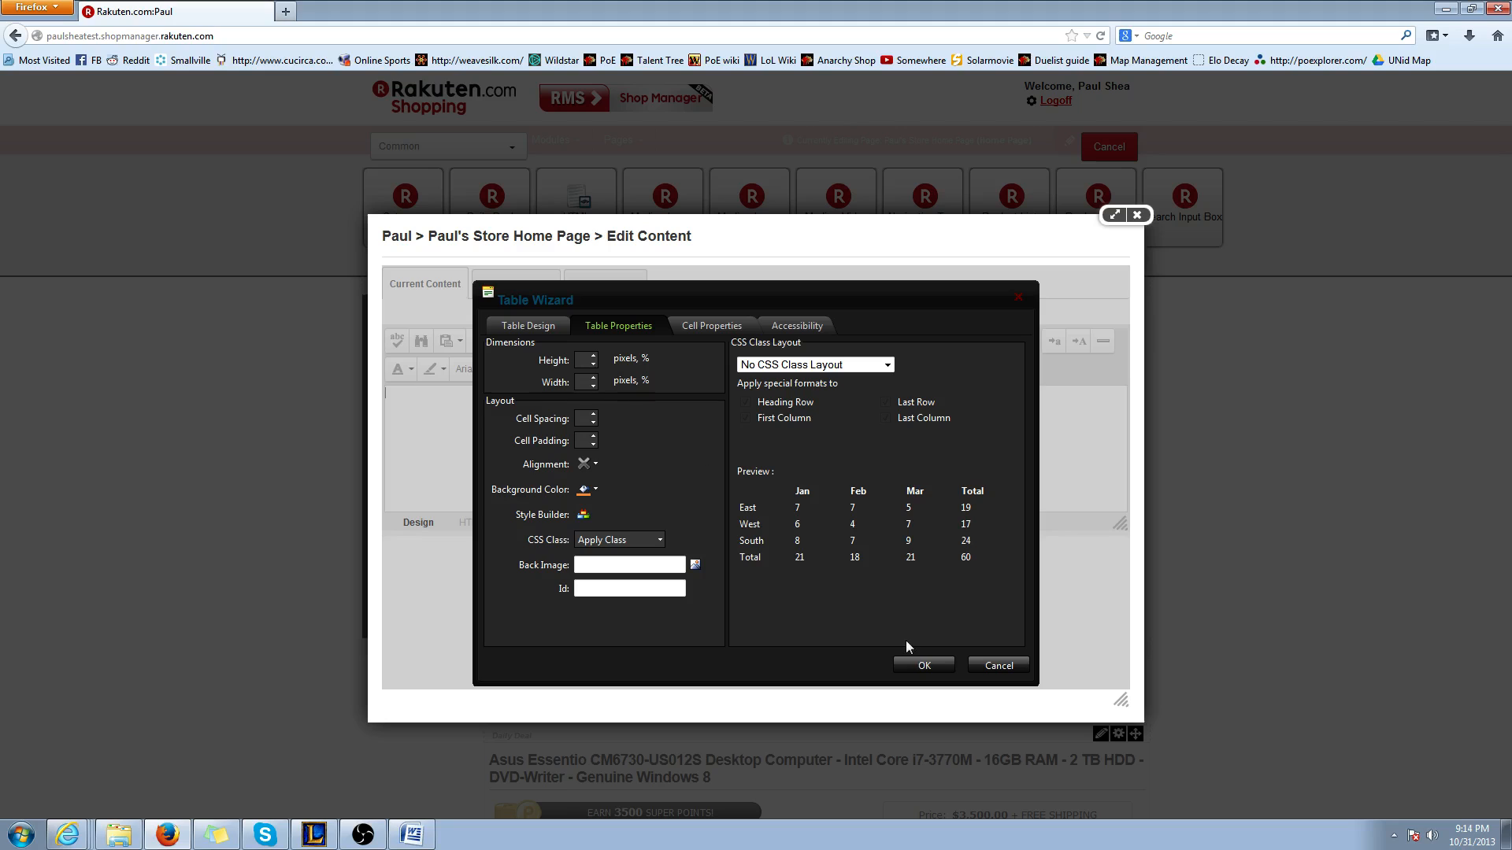
pyautogui.click(531, 326)
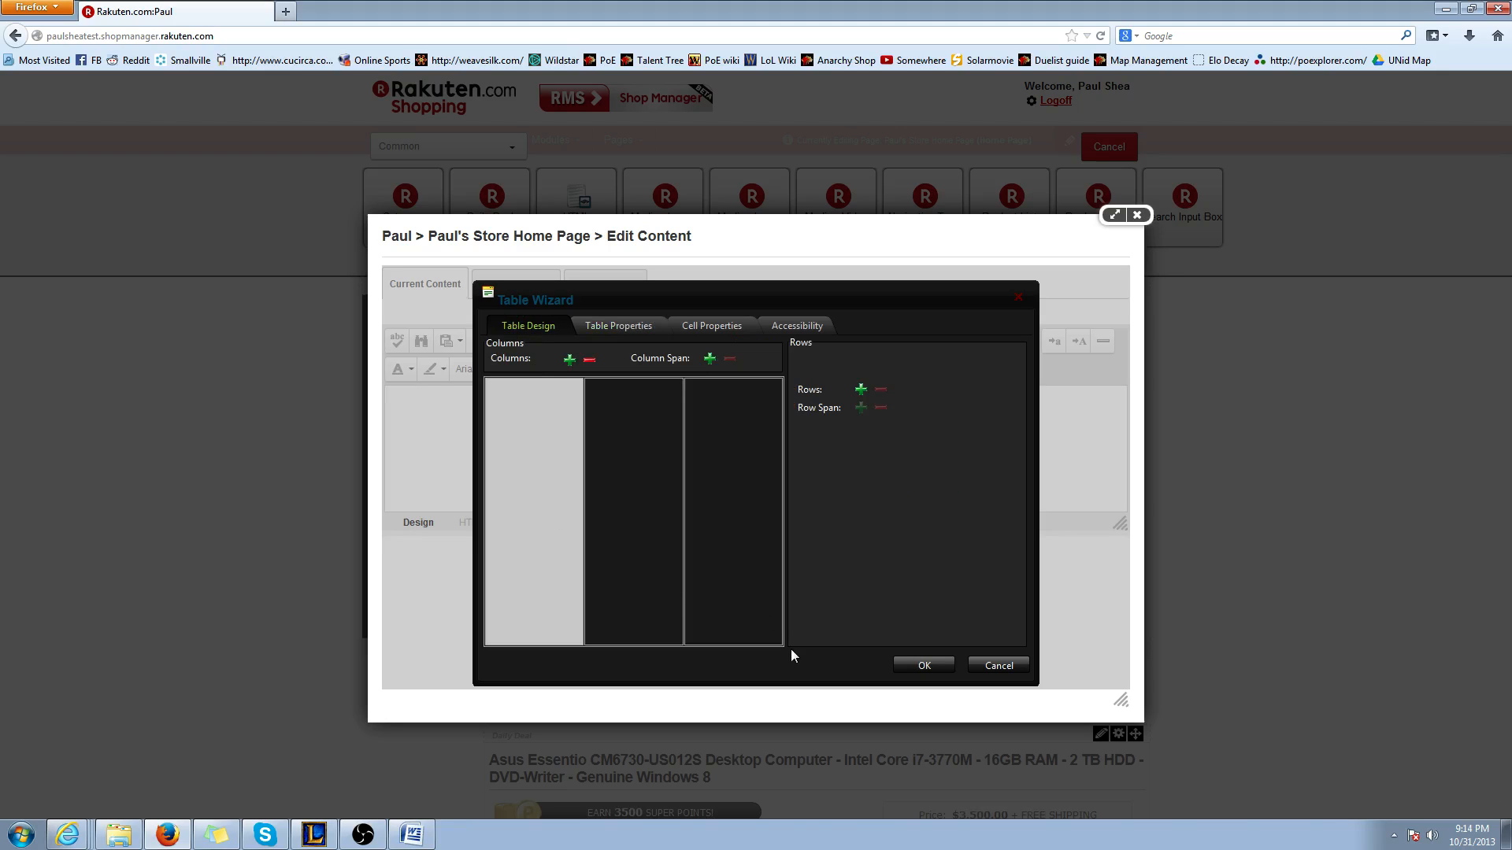
pyautogui.click(906, 663)
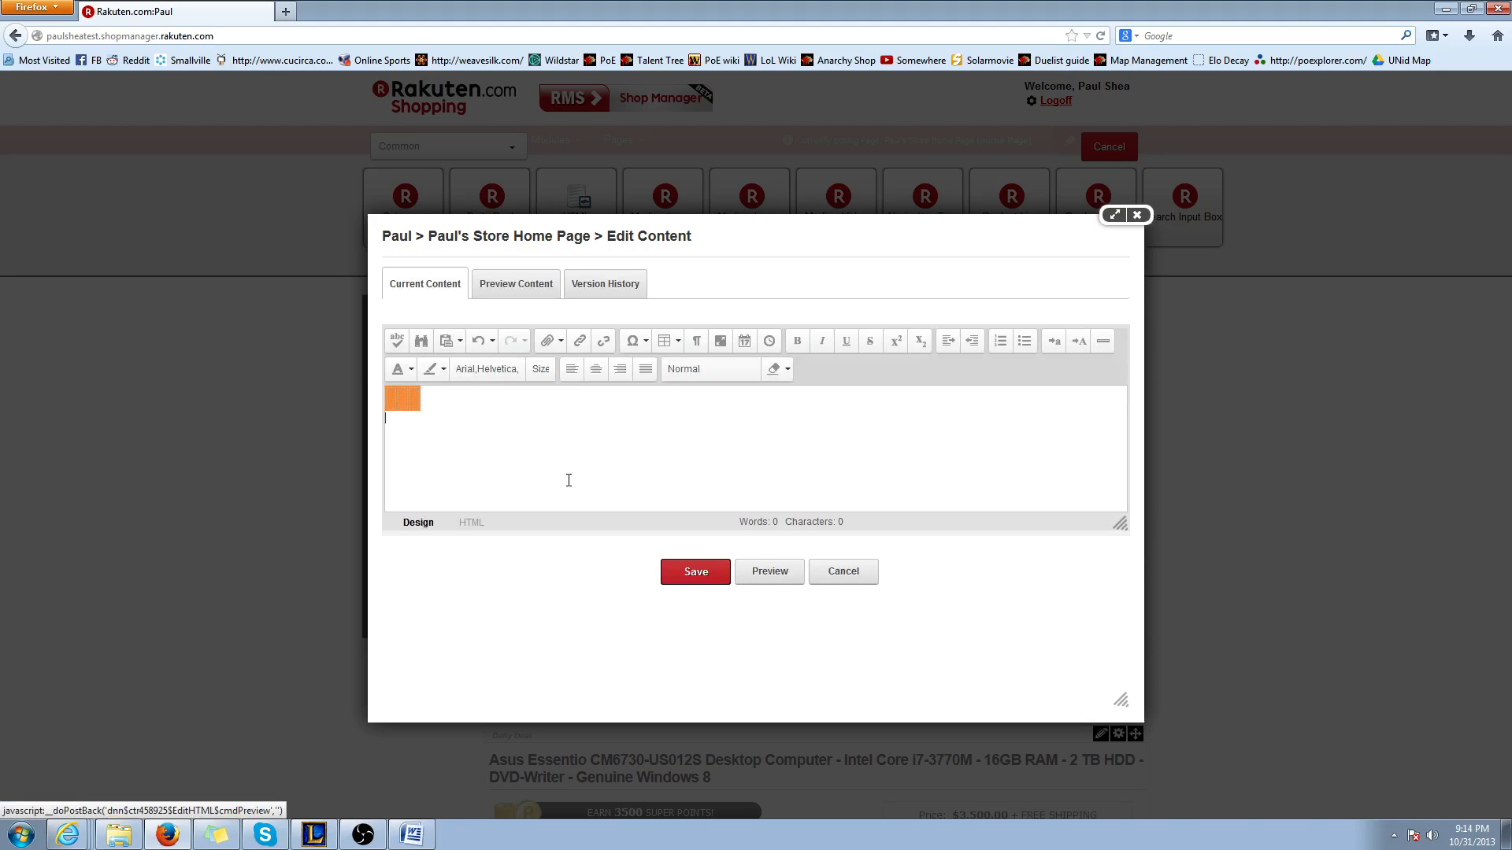
pyautogui.click(399, 396)
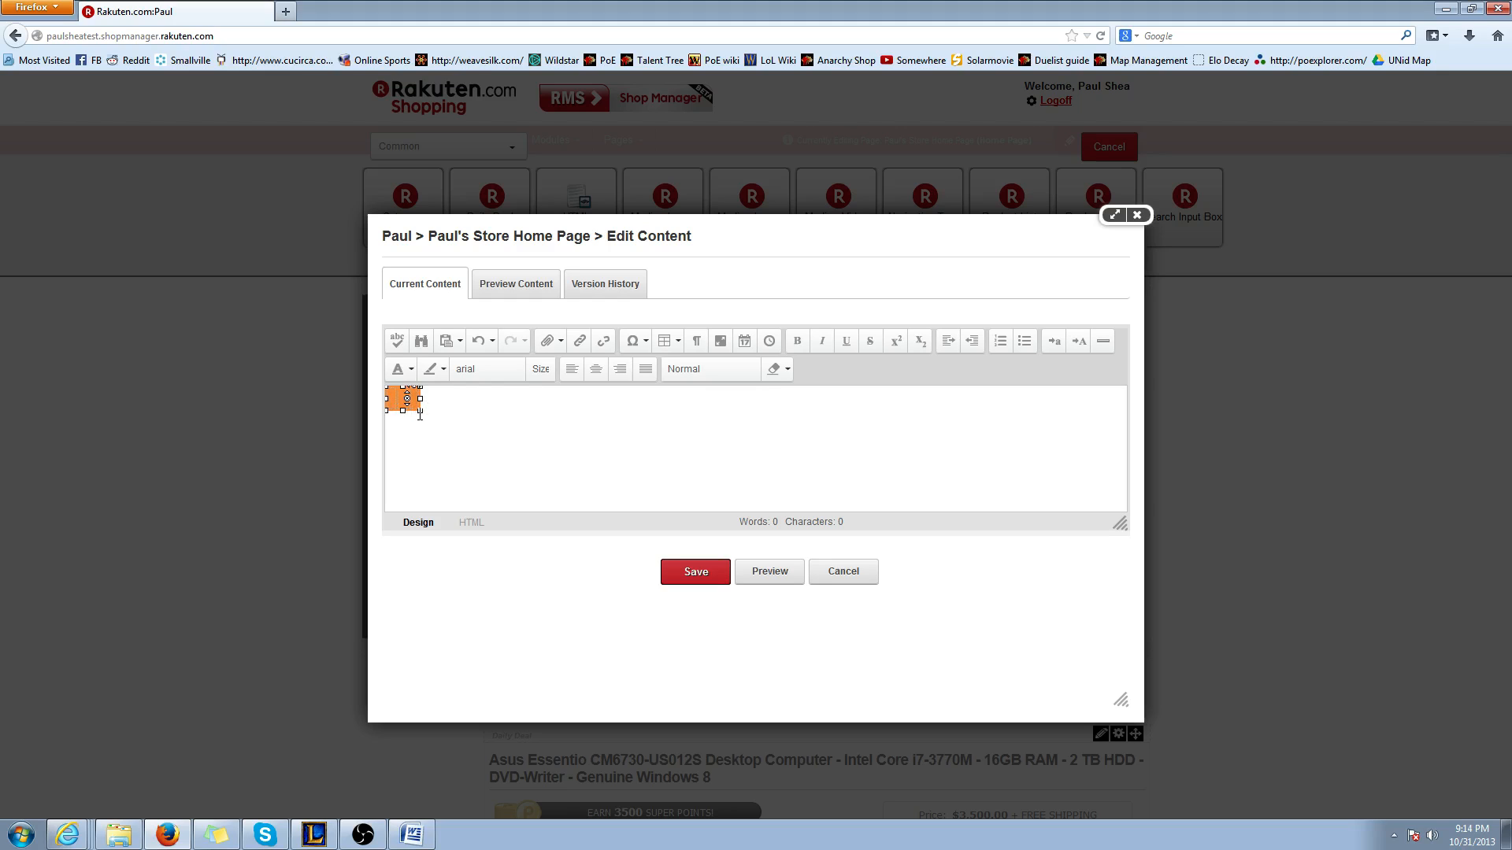
pyautogui.moveTo(419, 411); pyautogui.dragTo(833, 483)
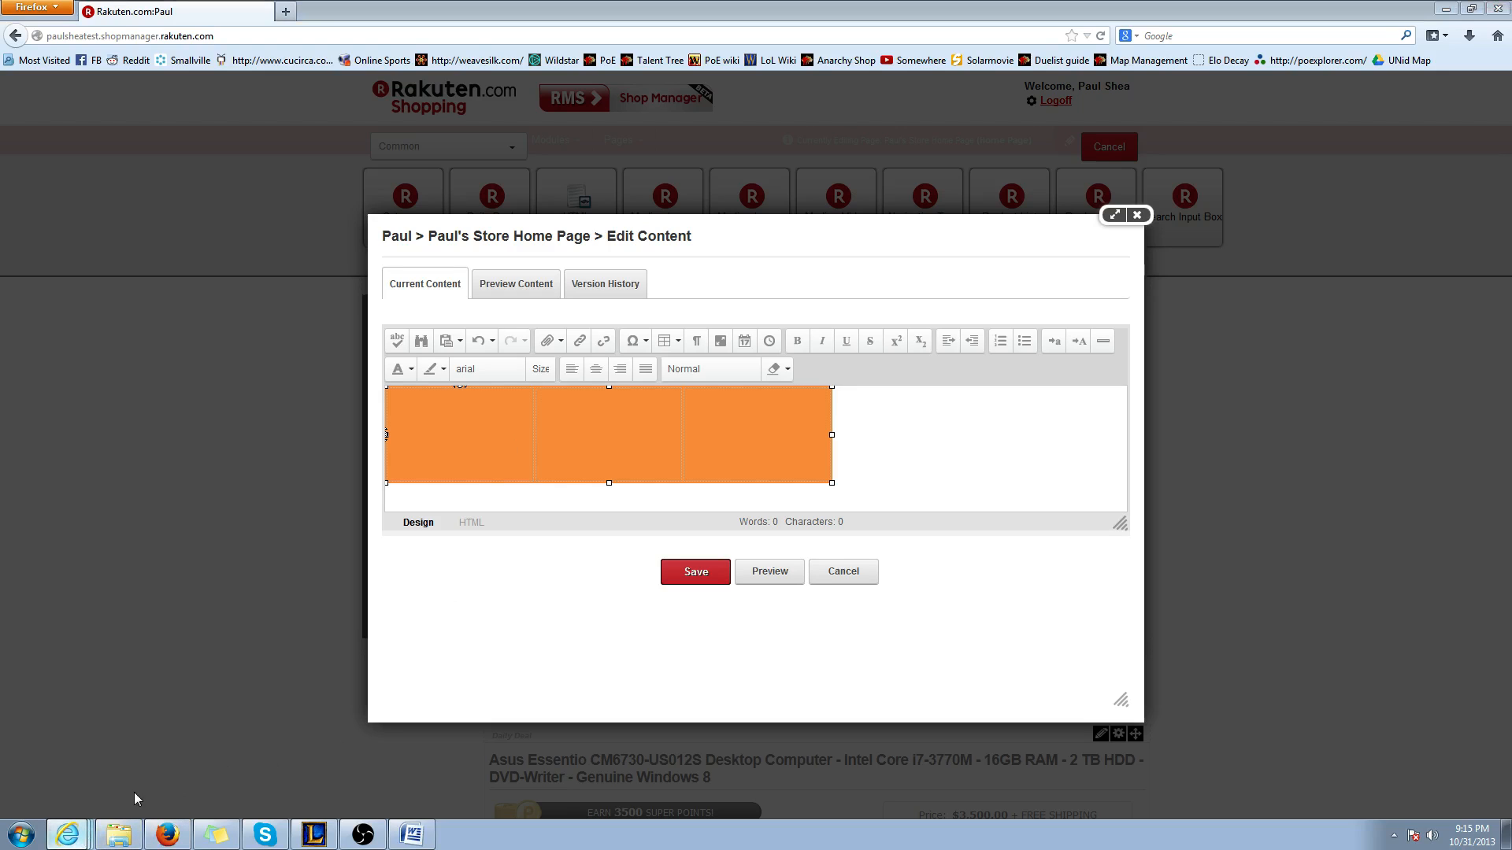
# Switch to the live shop page in Internet Explorer and examine its web address and product listings
pyautogui.click(68, 834)
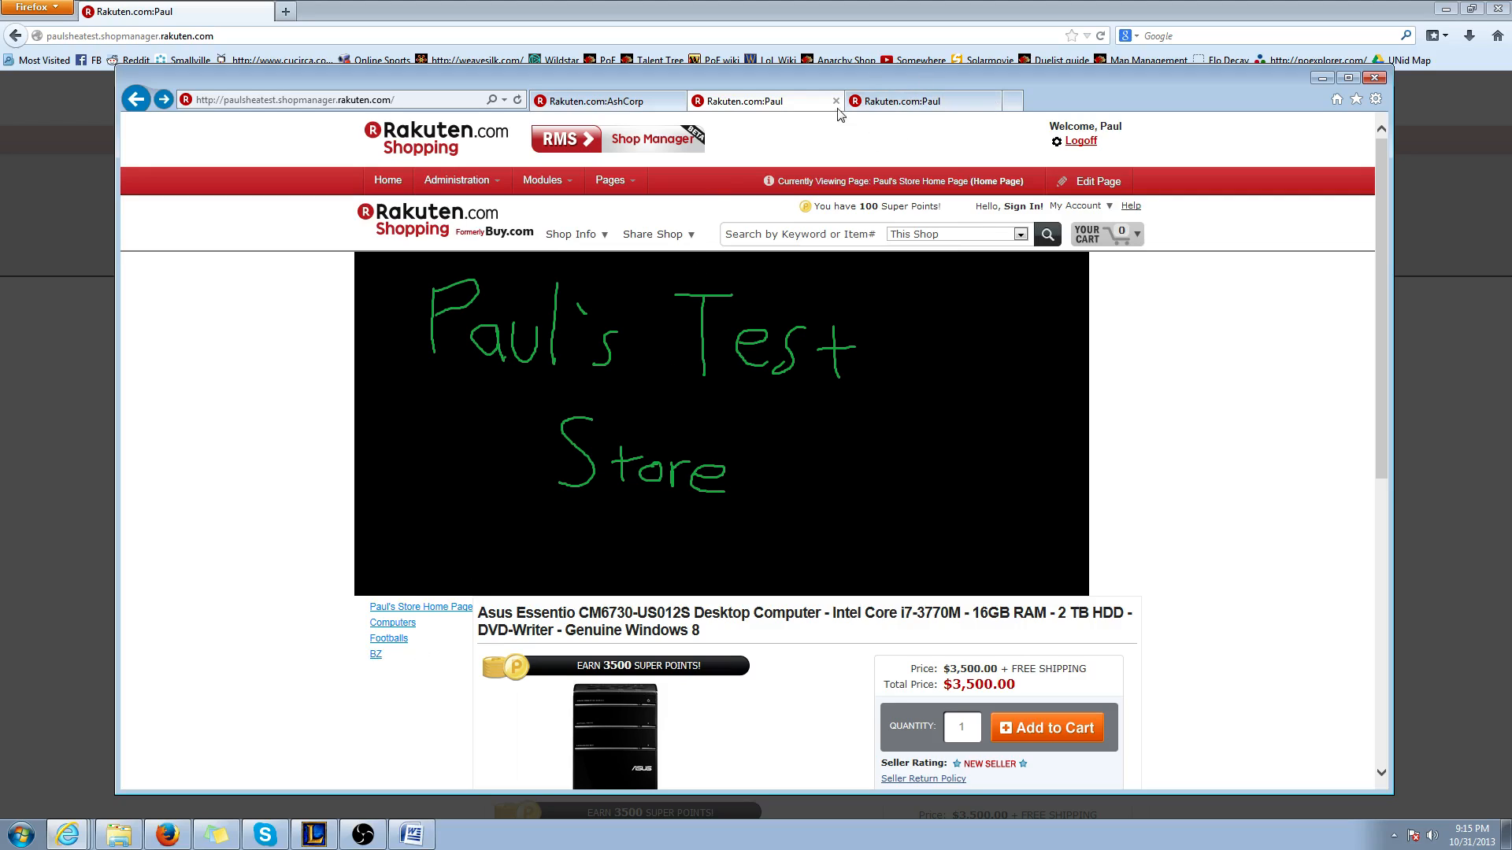
pyautogui.click(914, 102)
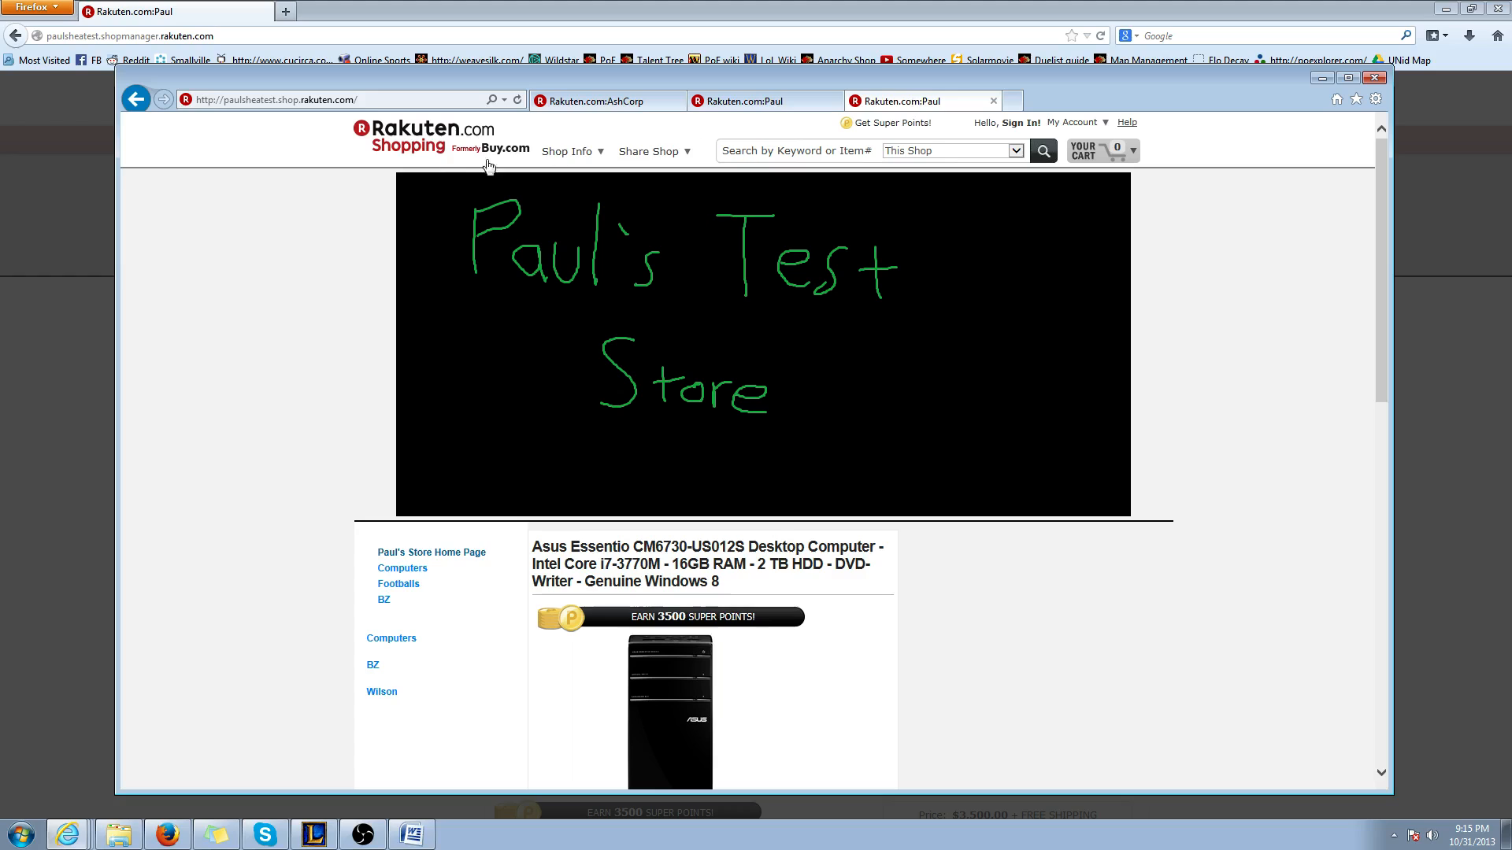
pyautogui.click(374, 96)
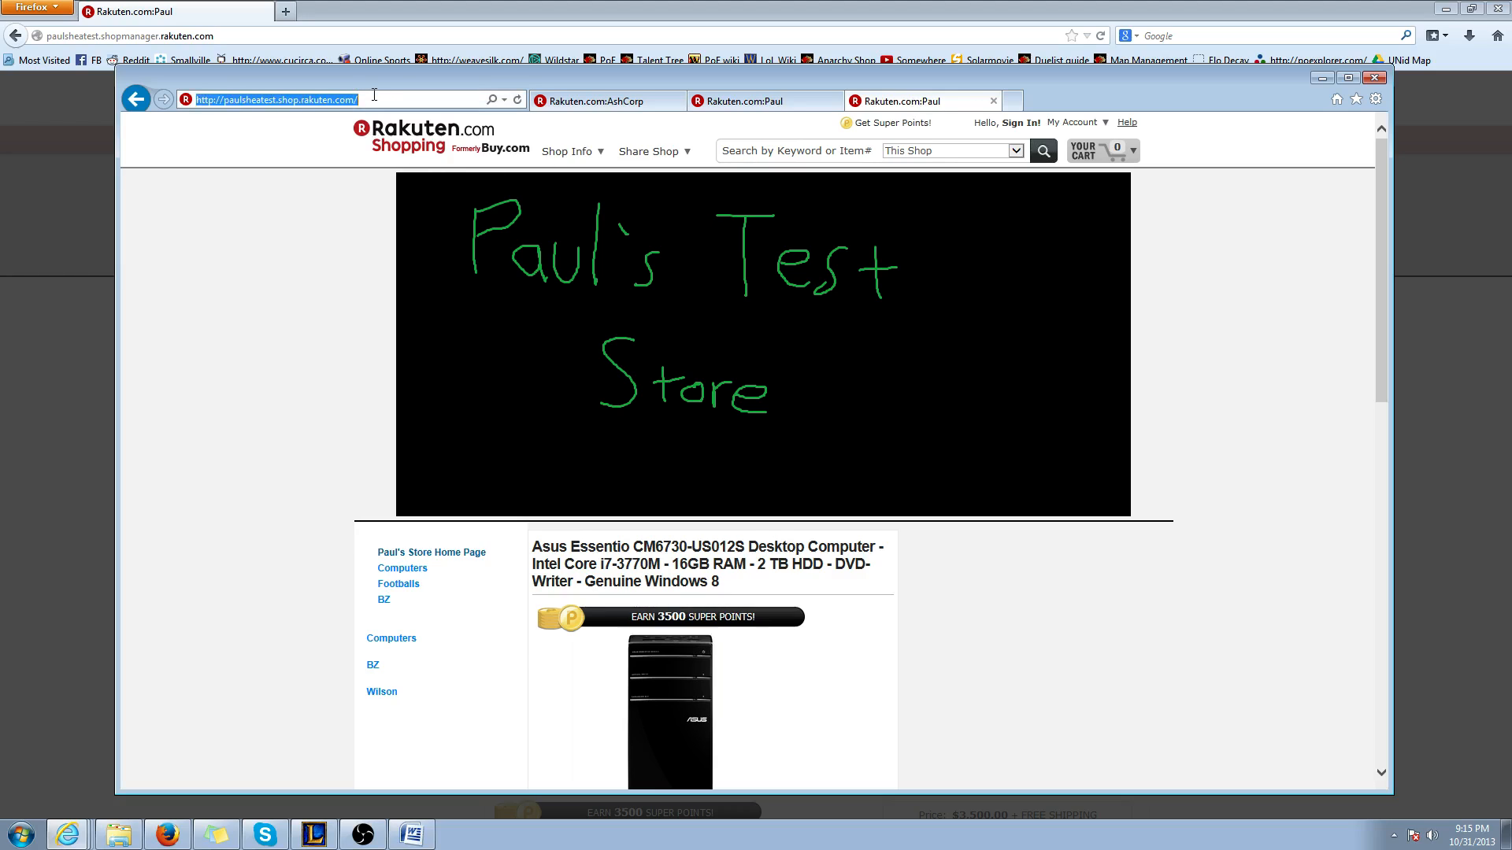
pyautogui.doubleClick(246, 99)
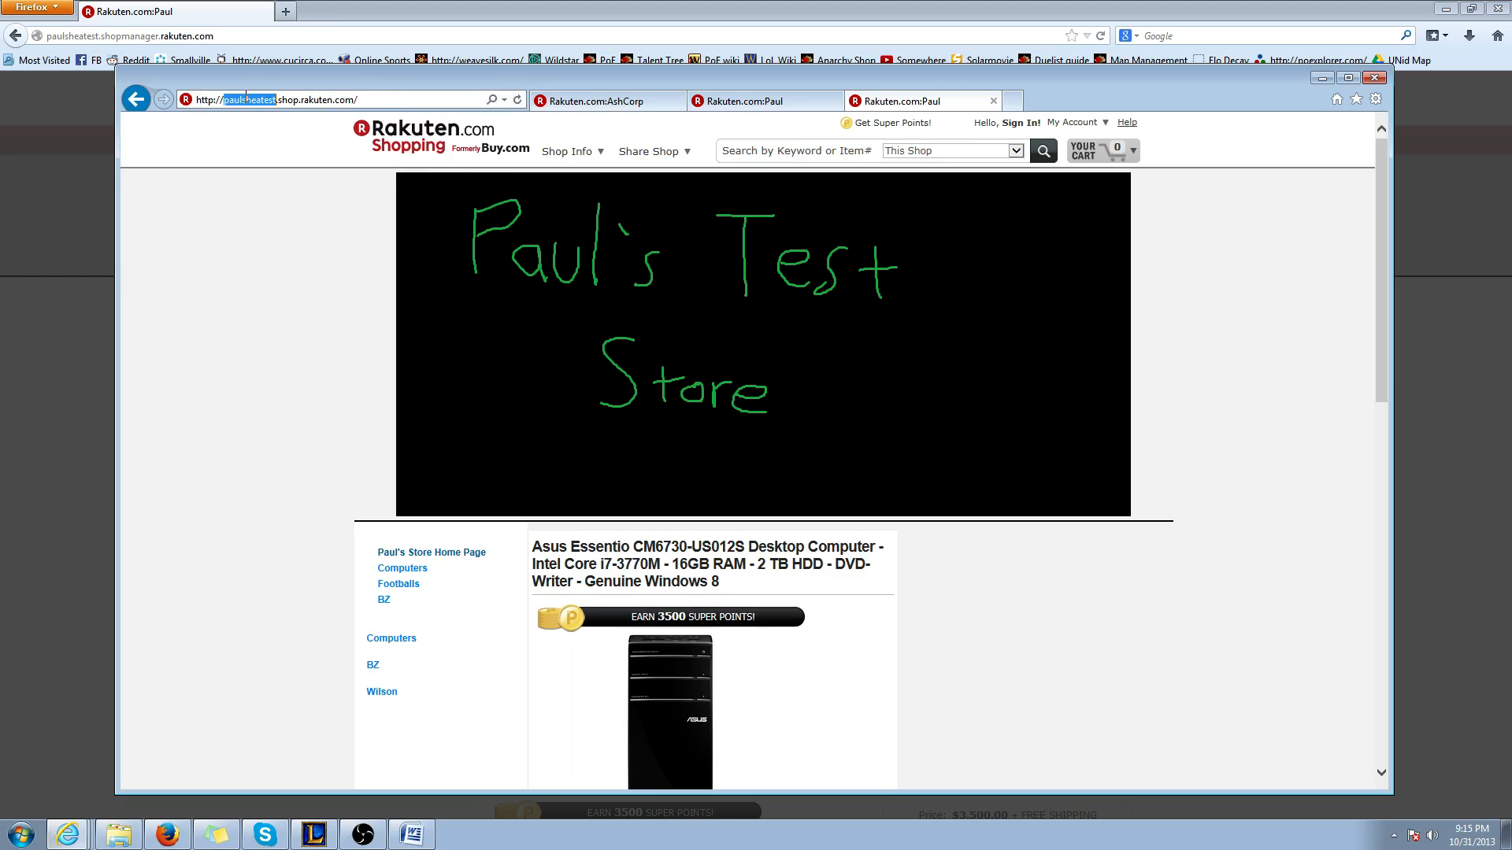
pyautogui.click(280, 100)
pyautogui.scroll(-7, 758, 601)
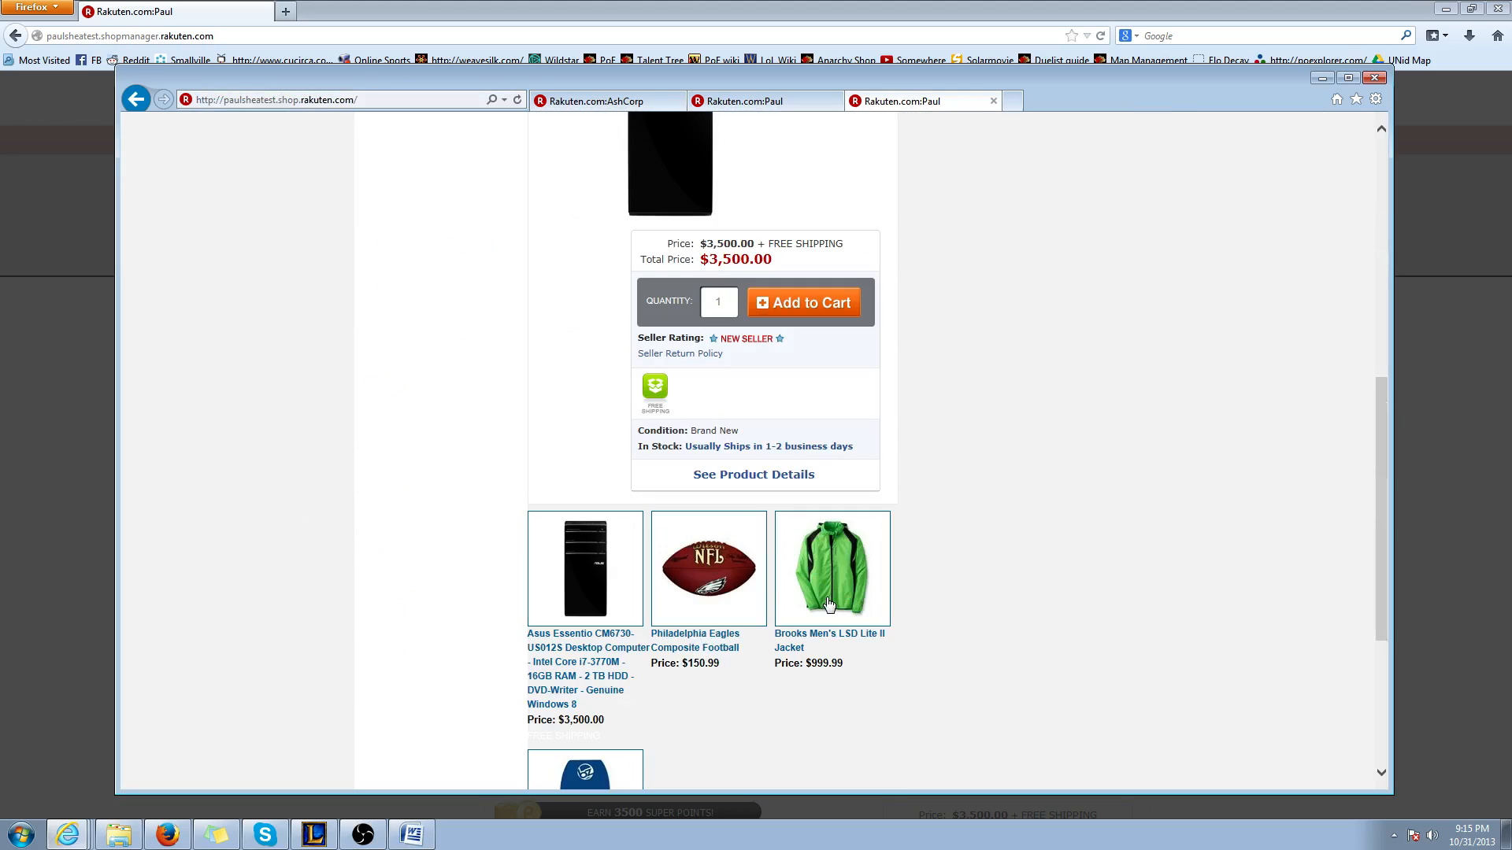
pyautogui.scroll(-4, 828, 603)
pyautogui.scroll(5, 826, 598)
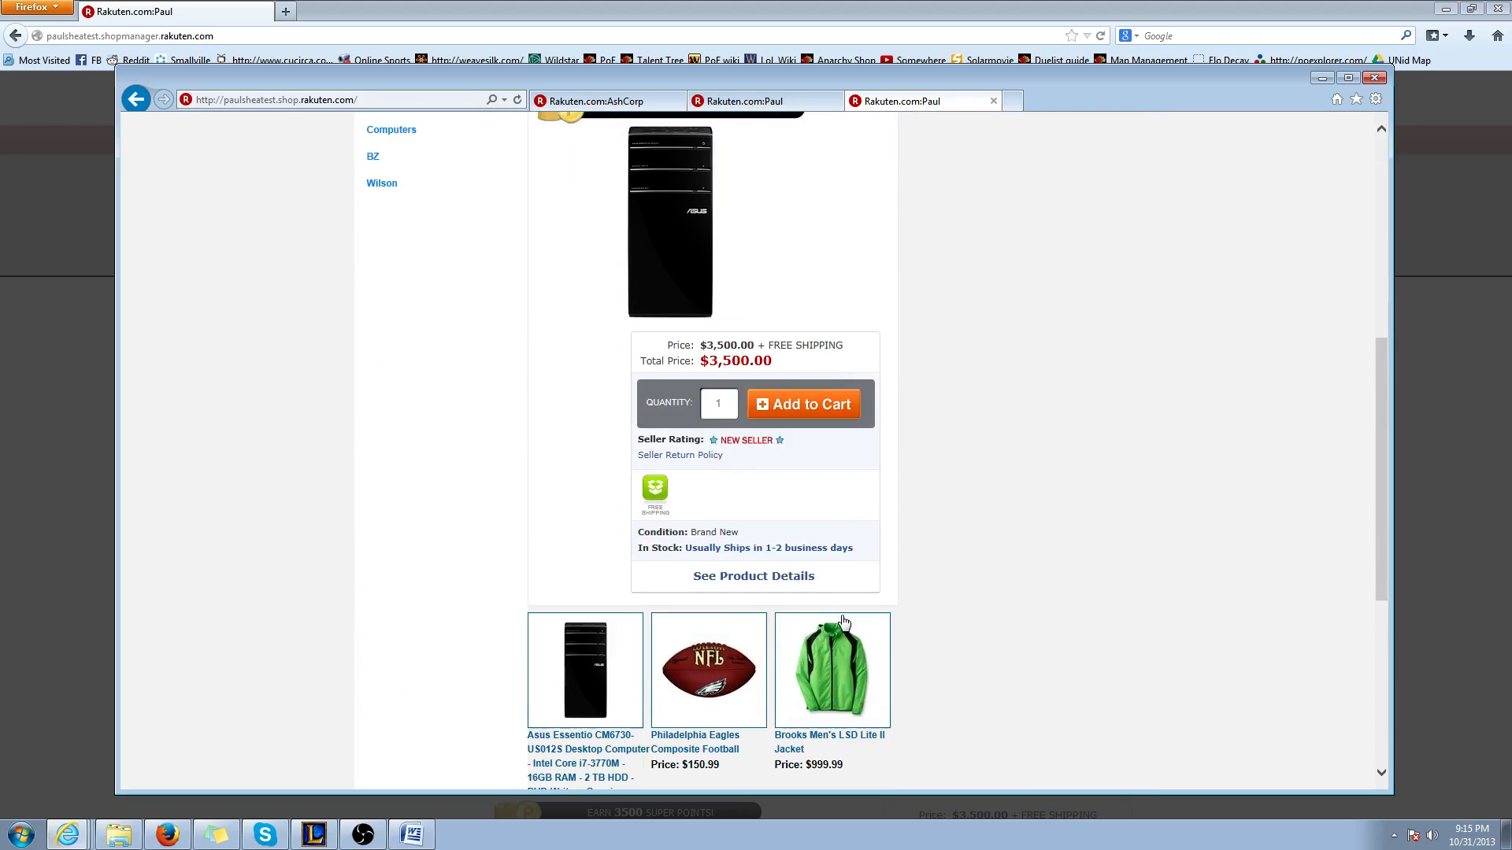
pyautogui.scroll(-1, 835, 622)
pyautogui.scroll(7, 827, 614)
# Search the shop for BZ and copy the URL of the results page
pyautogui.click(785, 147)
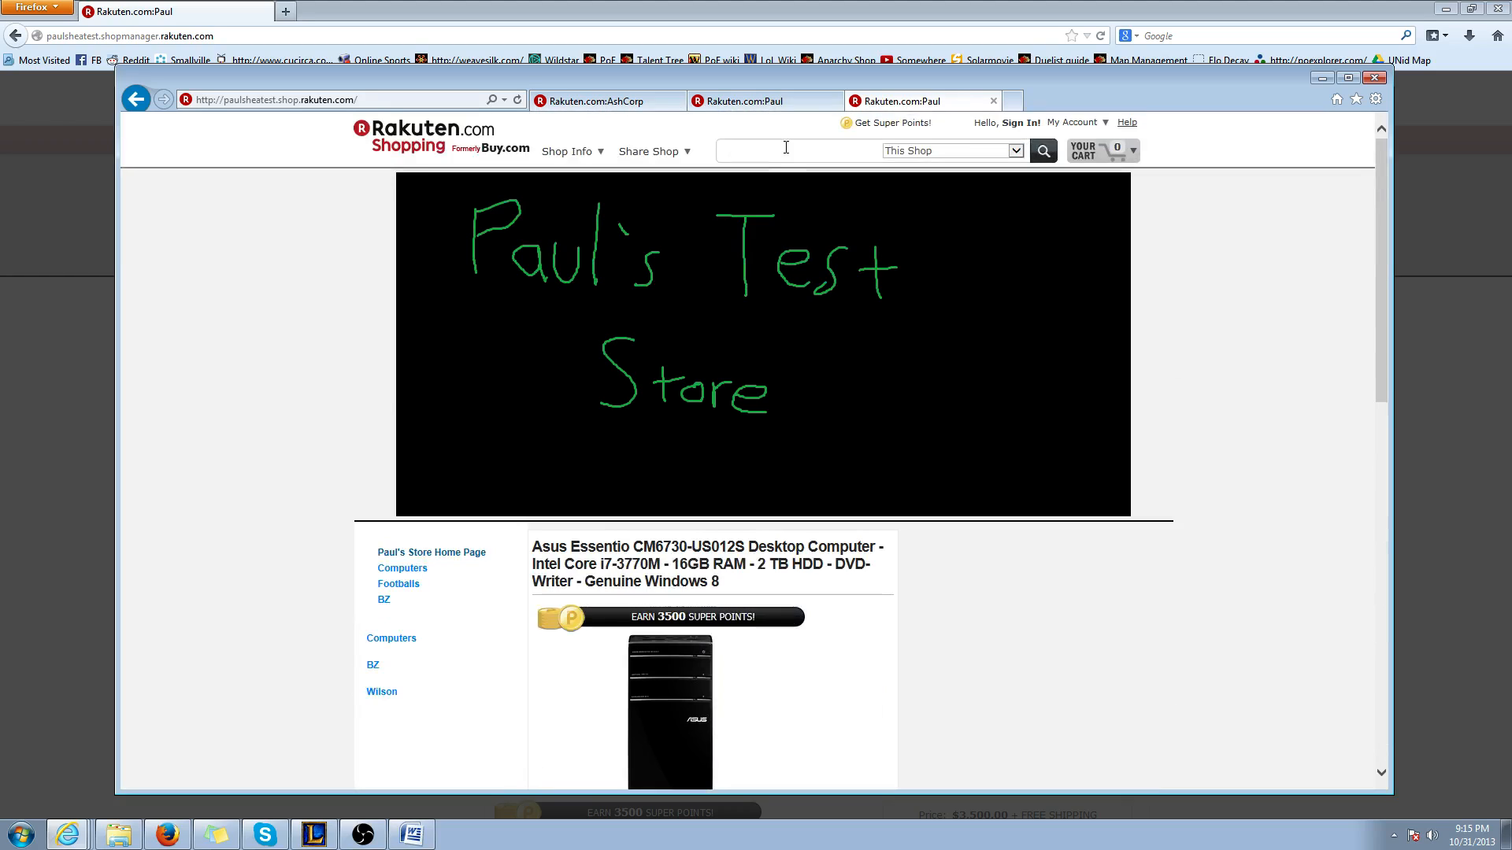
pyautogui.write('BZ')
pyautogui.press('Return')
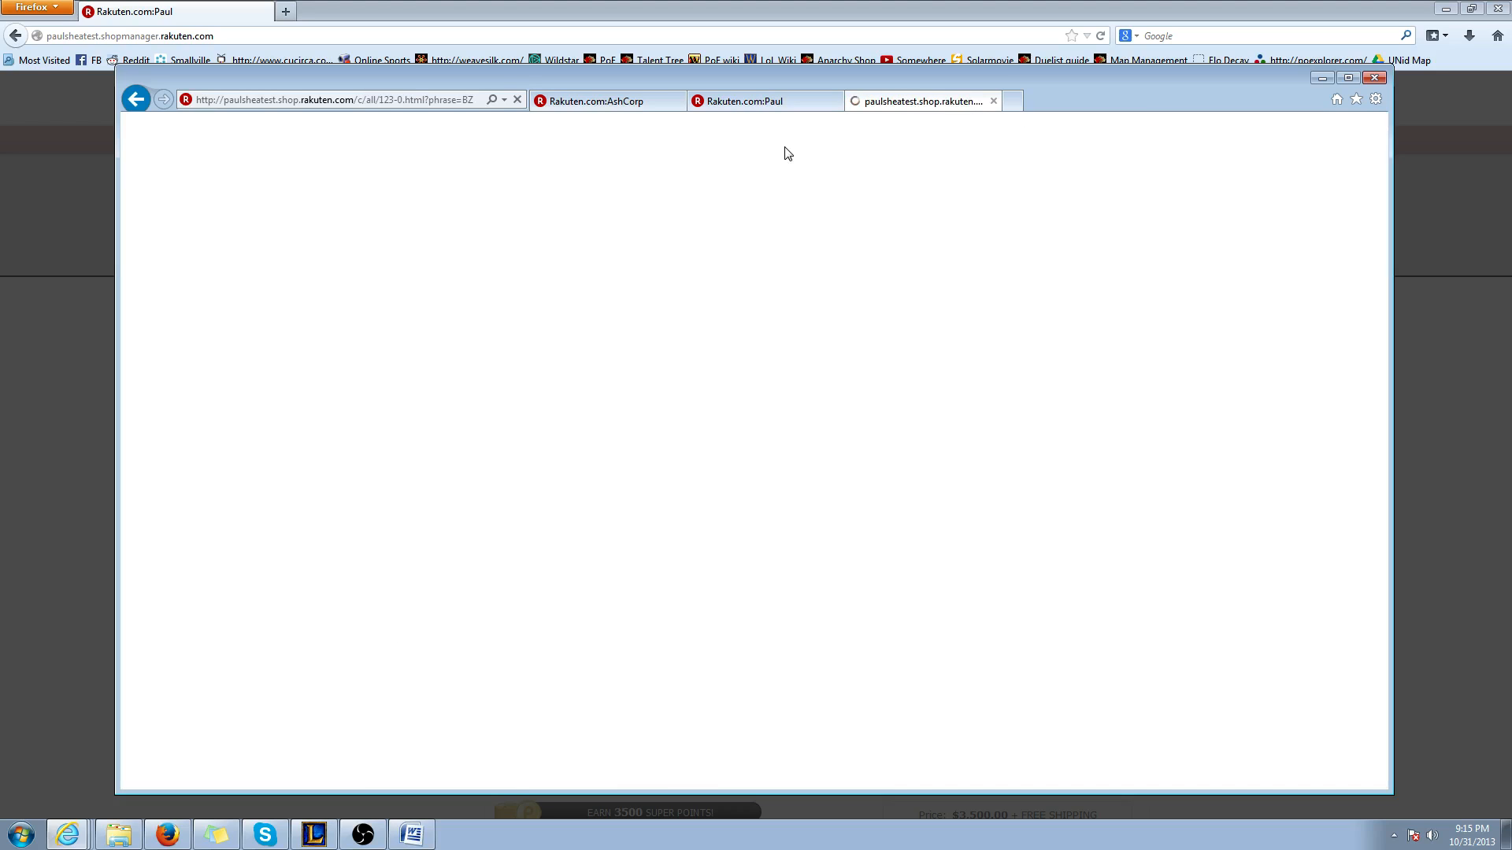
pyautogui.scroll(-3, 770, 364)
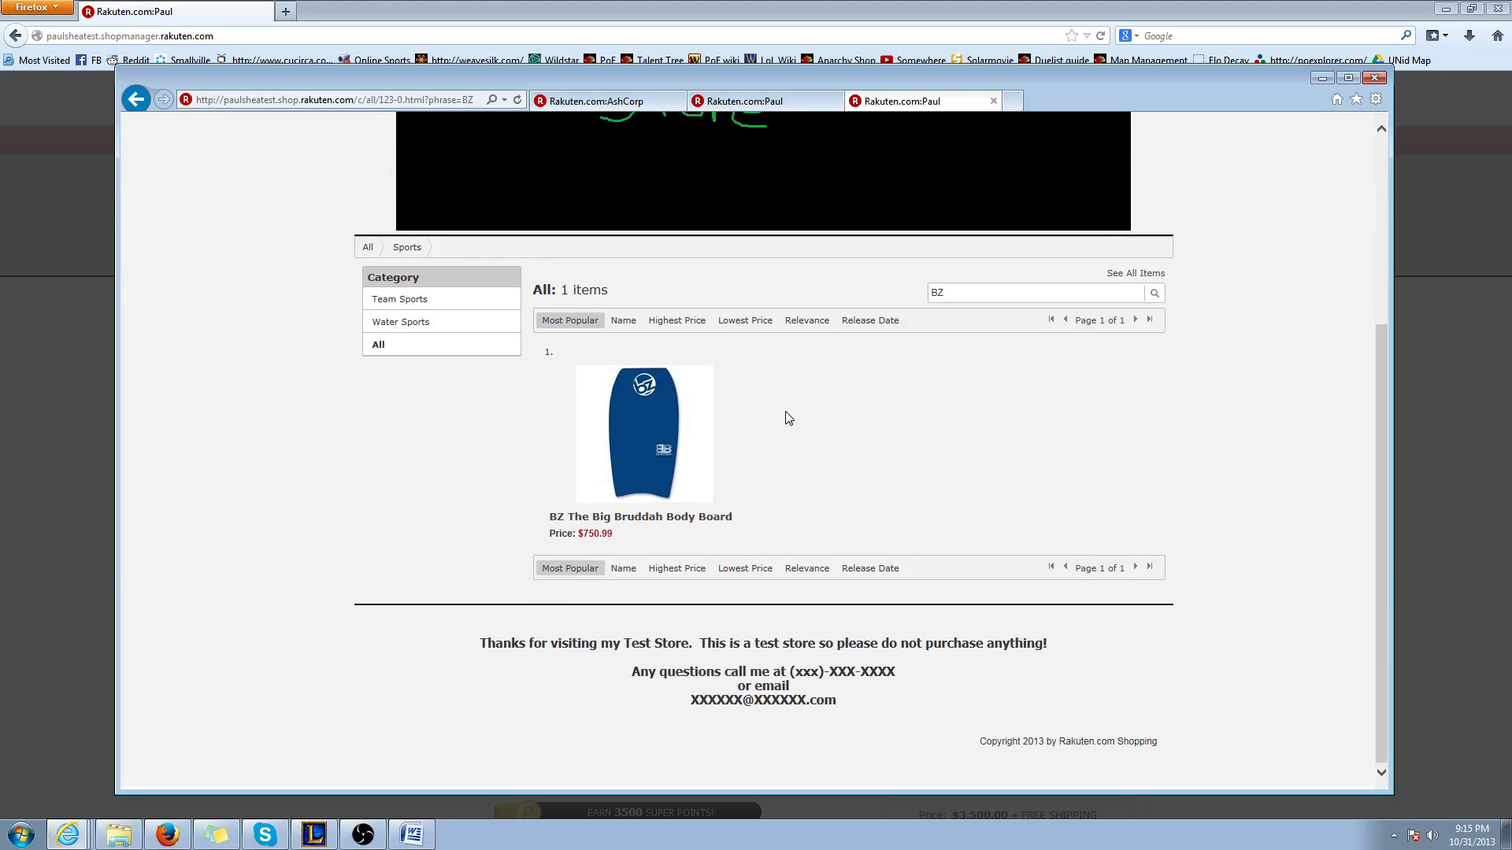
pyautogui.scroll(3, 788, 417)
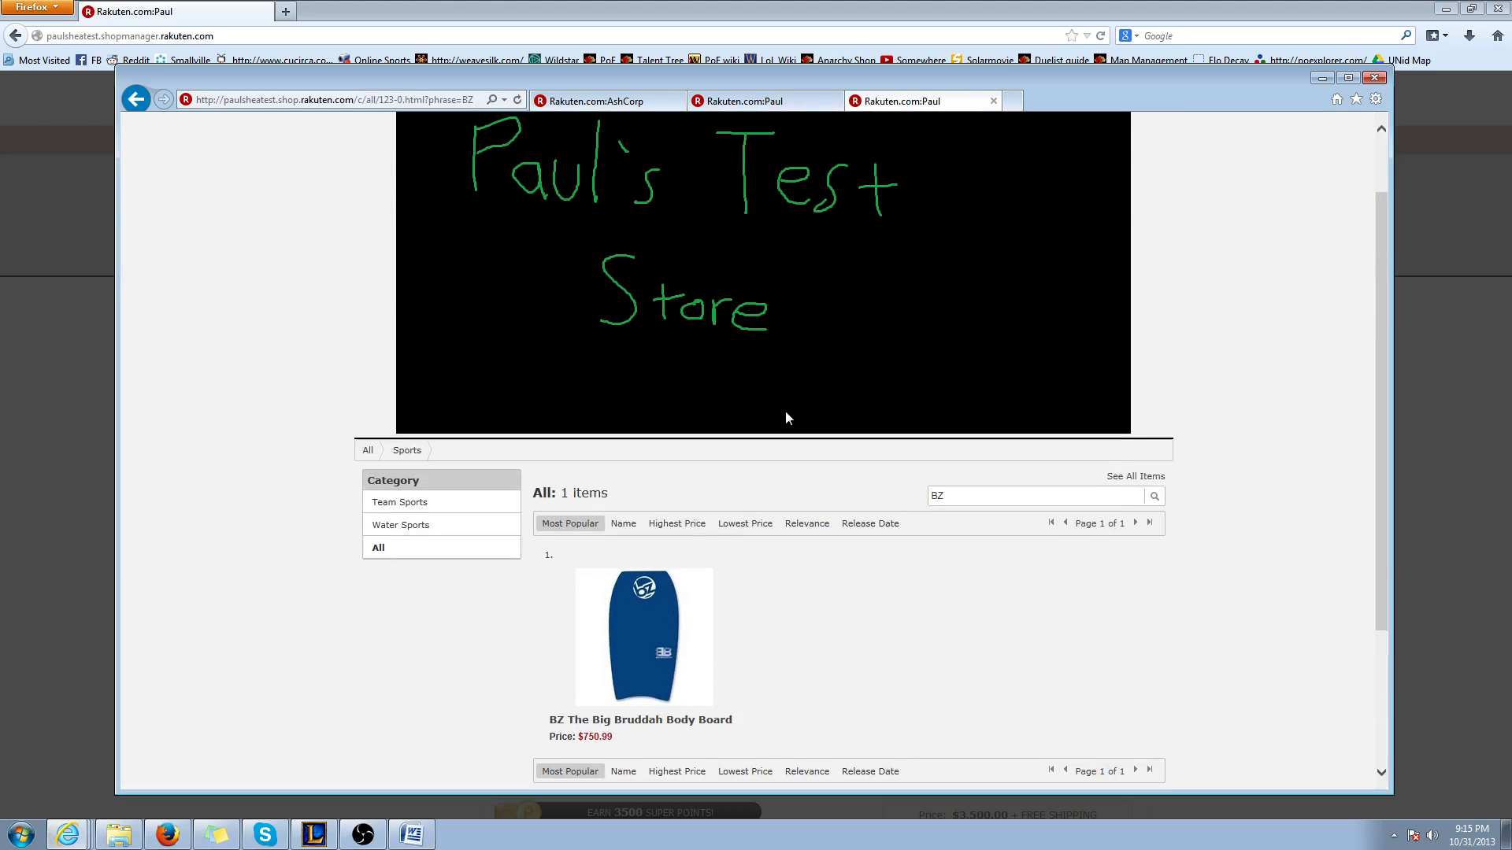
pyautogui.click(416, 101)
pyautogui.rightClick(414, 101)
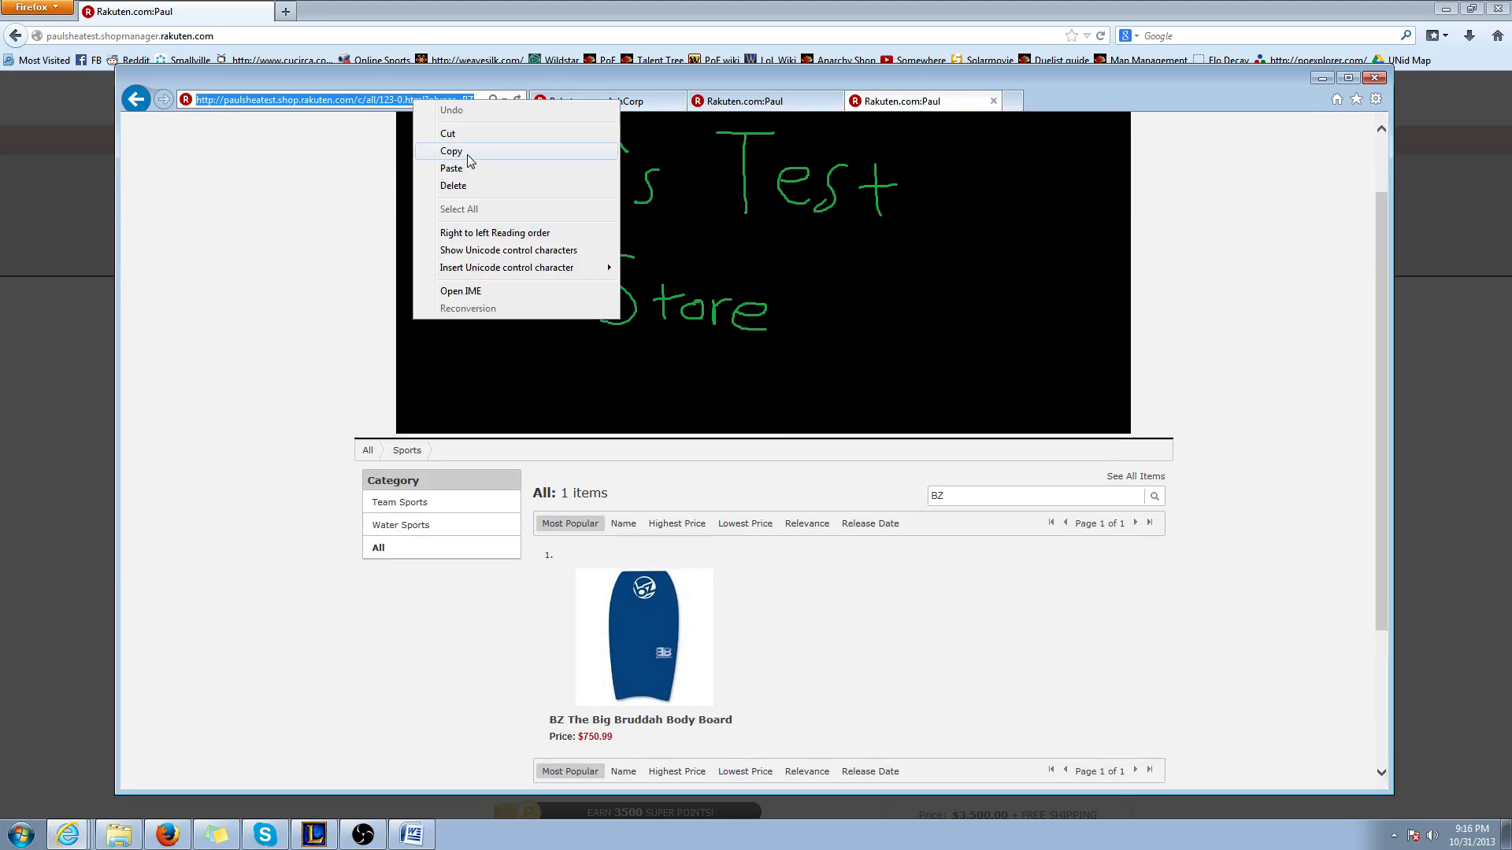
pyautogui.click(466, 151)
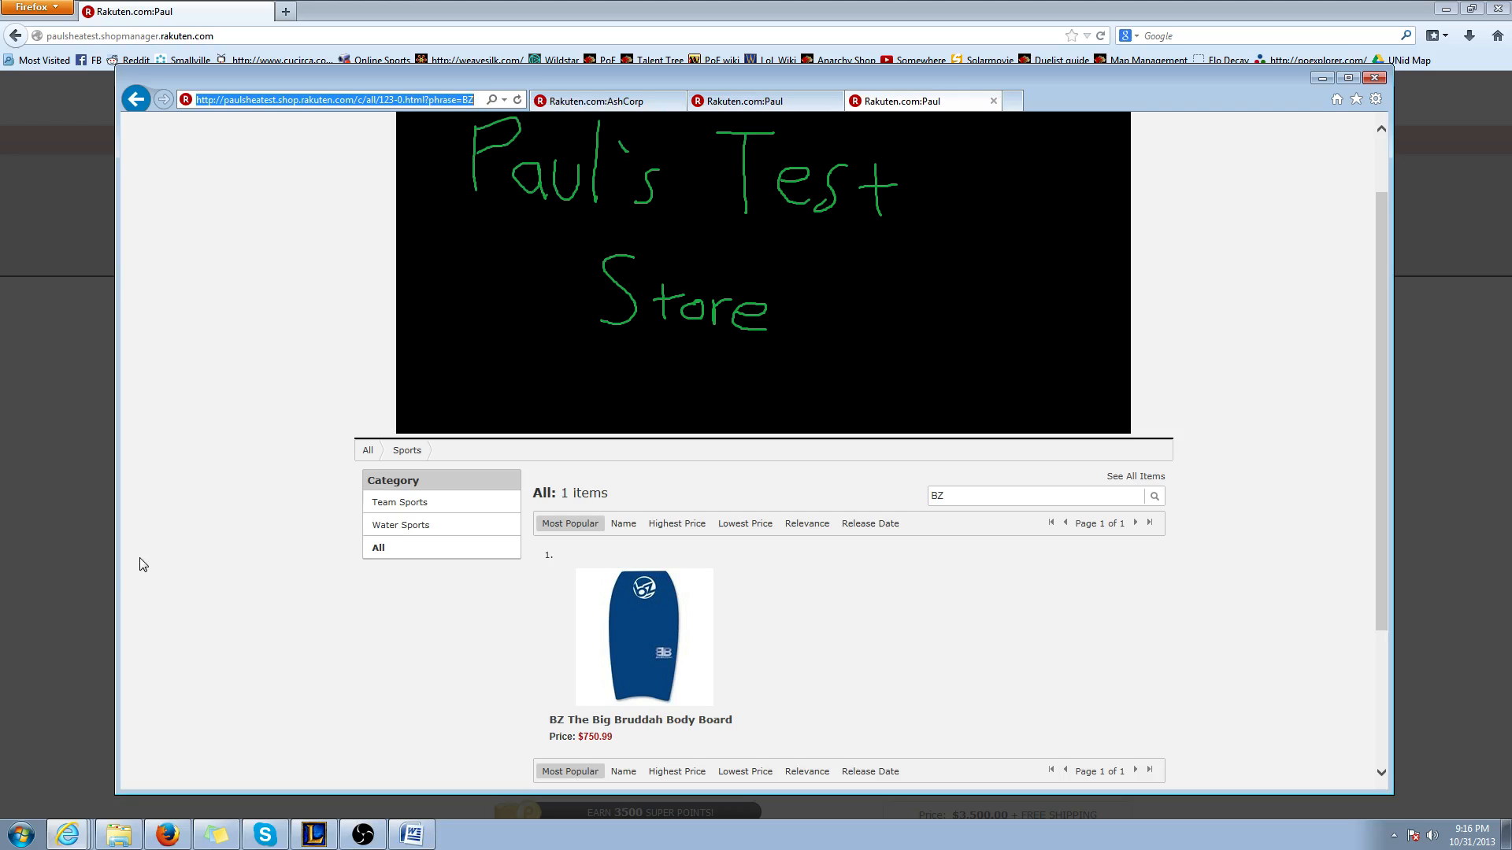
# Back in the Firefox content editor, enter BZ in the table's first cell and hyperlink it to the copied URL
pyautogui.click(77, 570)
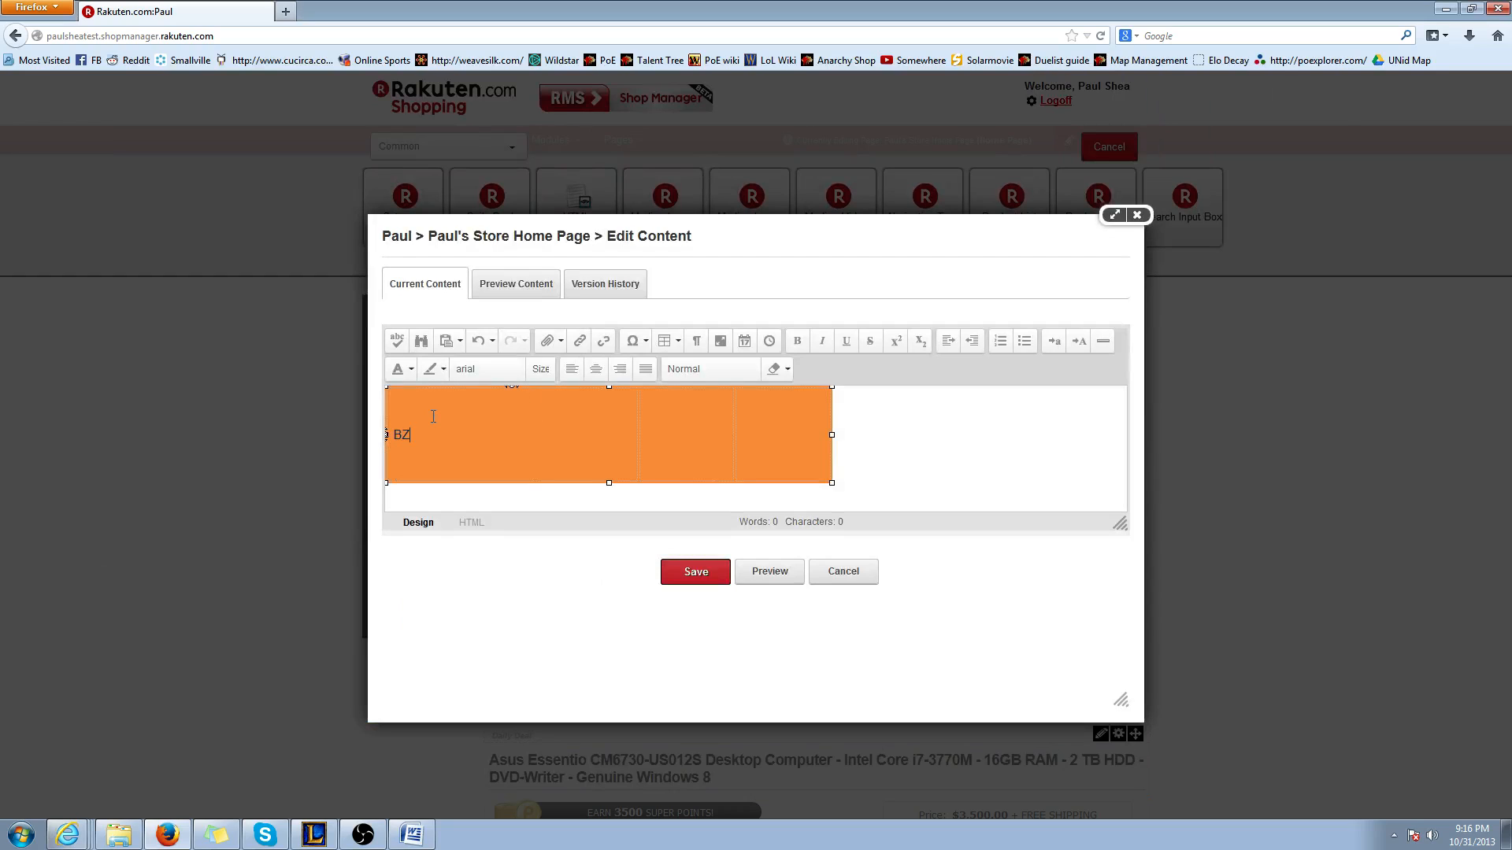
pyautogui.doubleClick(398, 438)
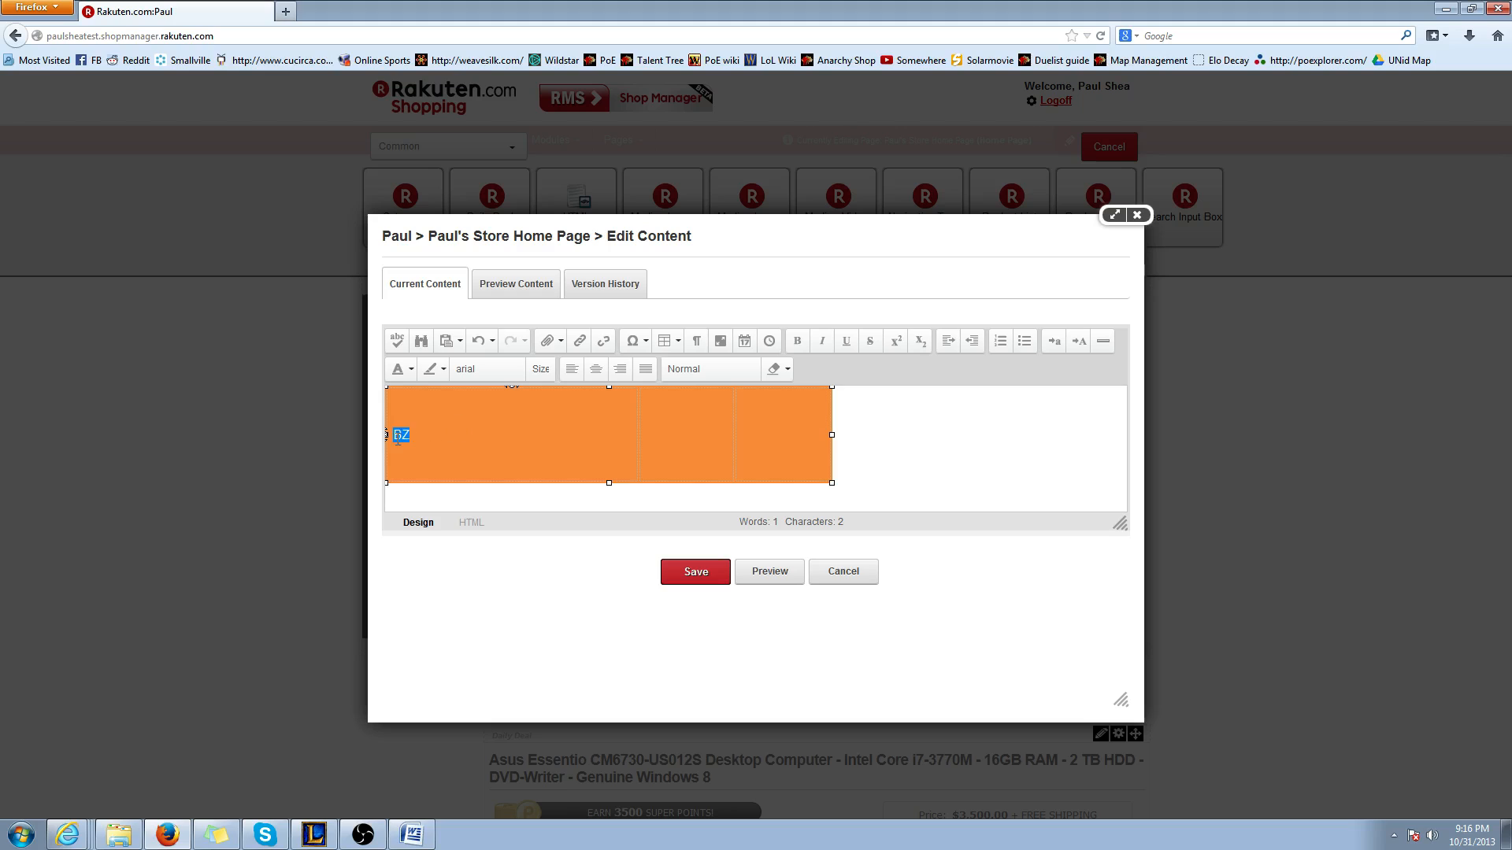
pyautogui.click(579, 344)
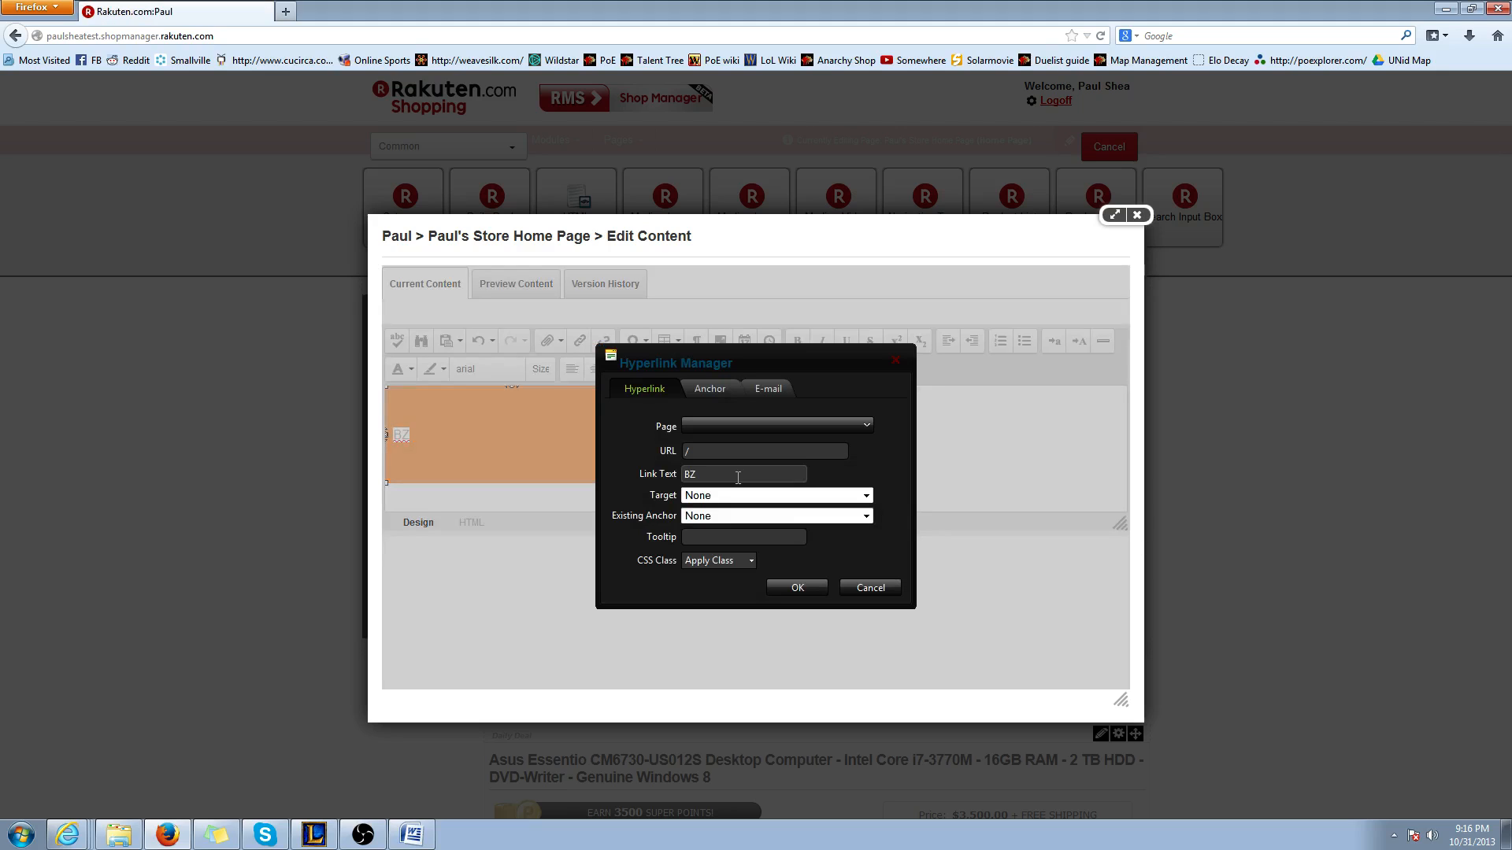
pyautogui.moveTo(709, 452); pyautogui.dragTo(642, 449)
pyautogui.hotkey('ctrl', 'v')
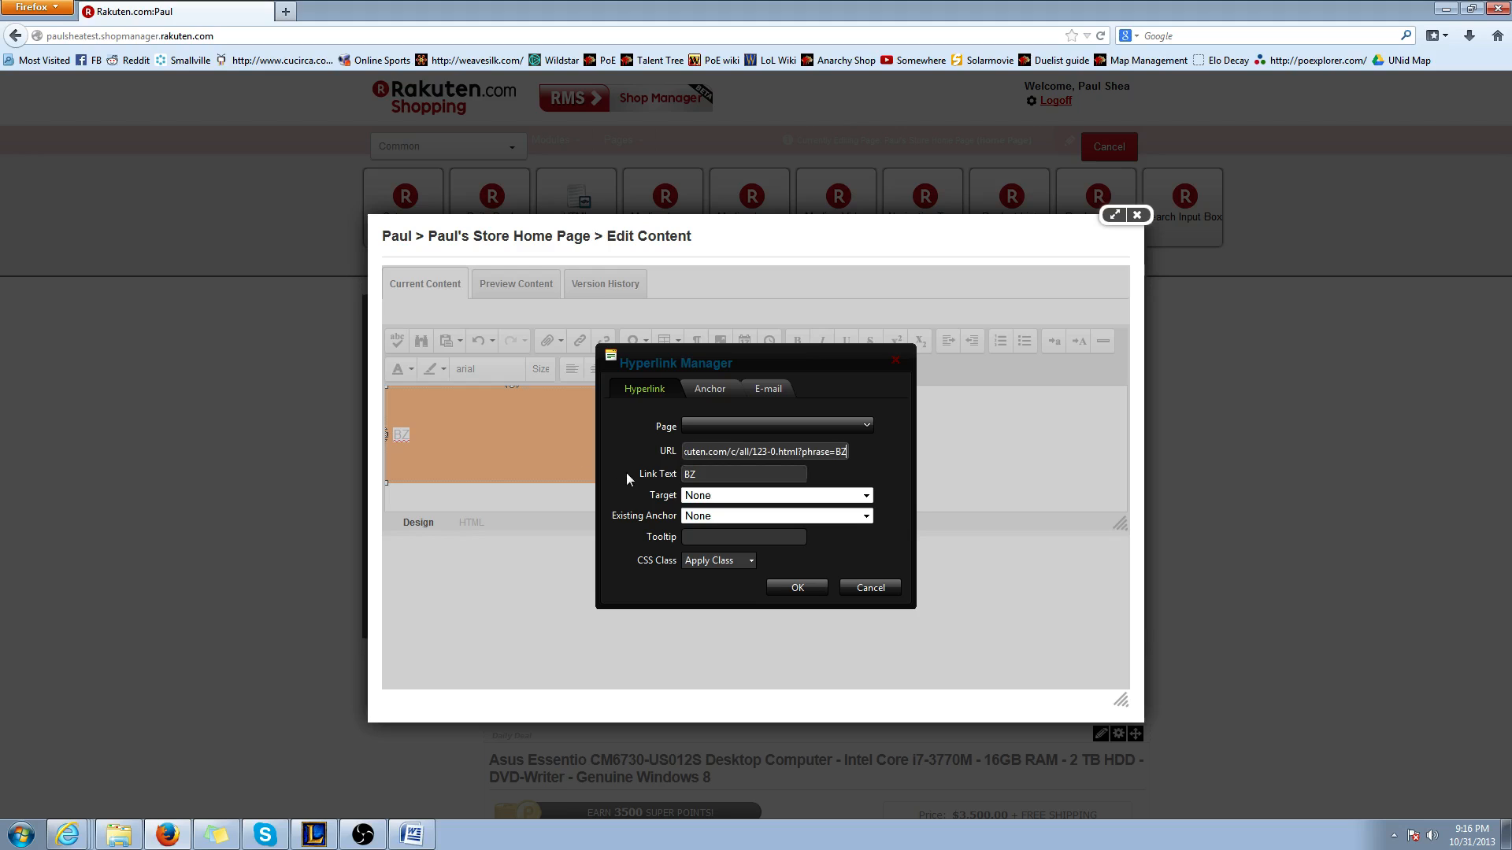
pyautogui.click(795, 588)
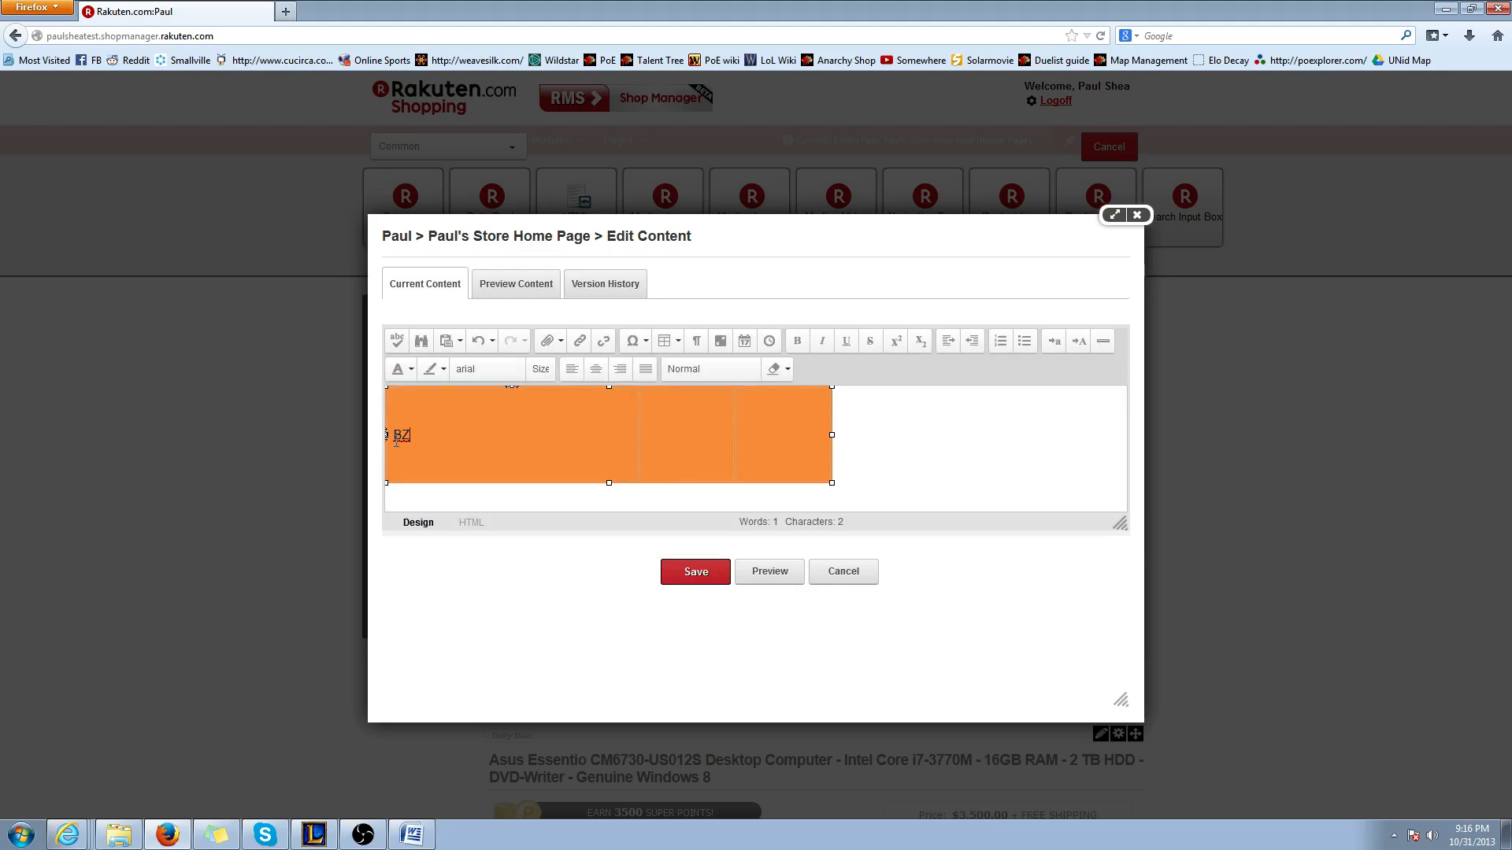
# Review the BZ search results page and its address in Internet Explorer
pyautogui.click(71, 836)
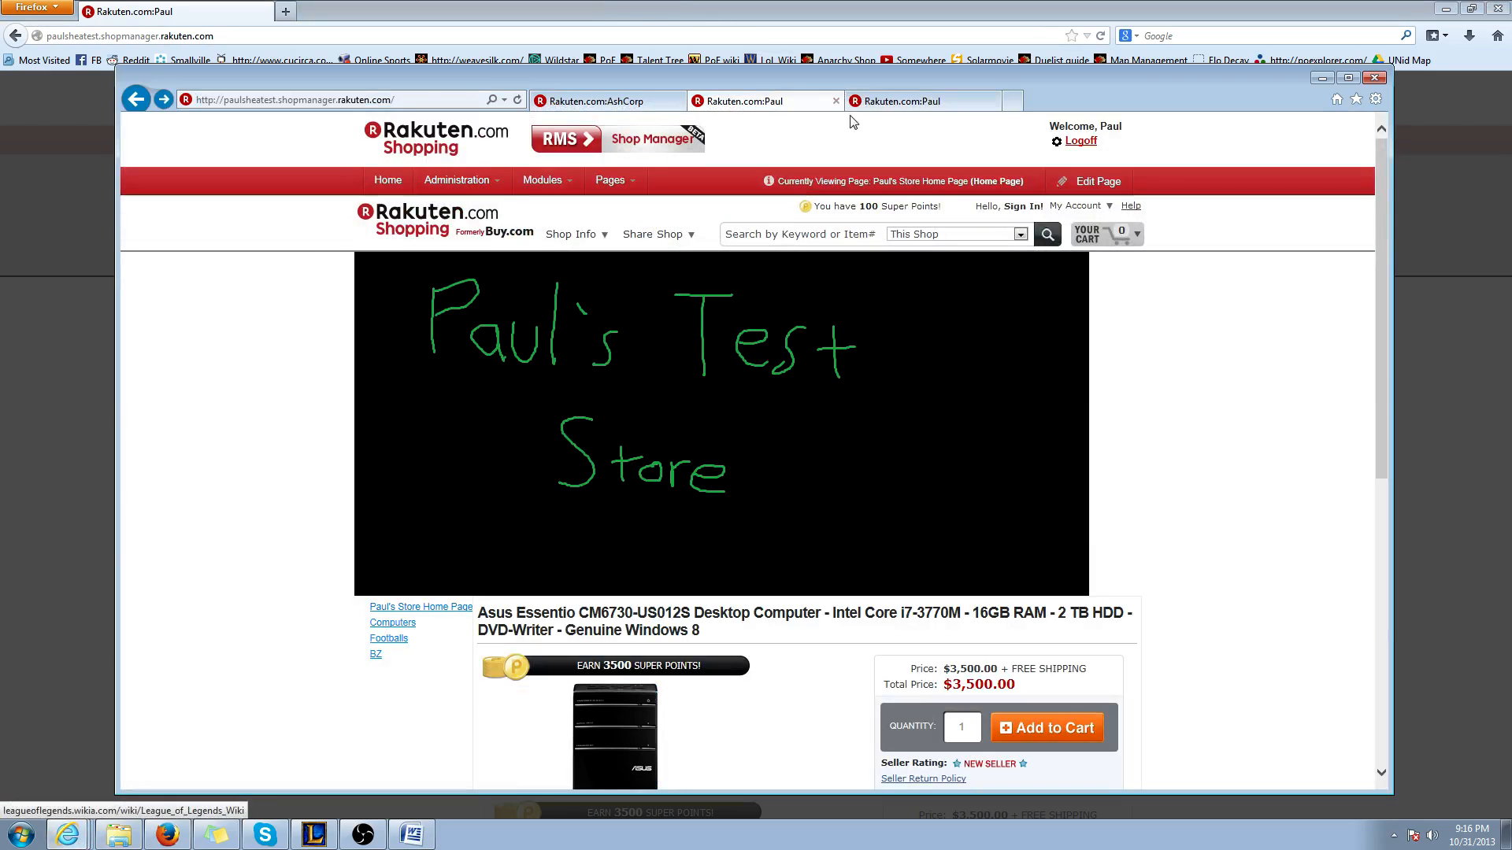
pyautogui.scroll(-2, 677, 475)
pyautogui.scroll(-3, 677, 475)
pyautogui.scroll(4, 759, 478)
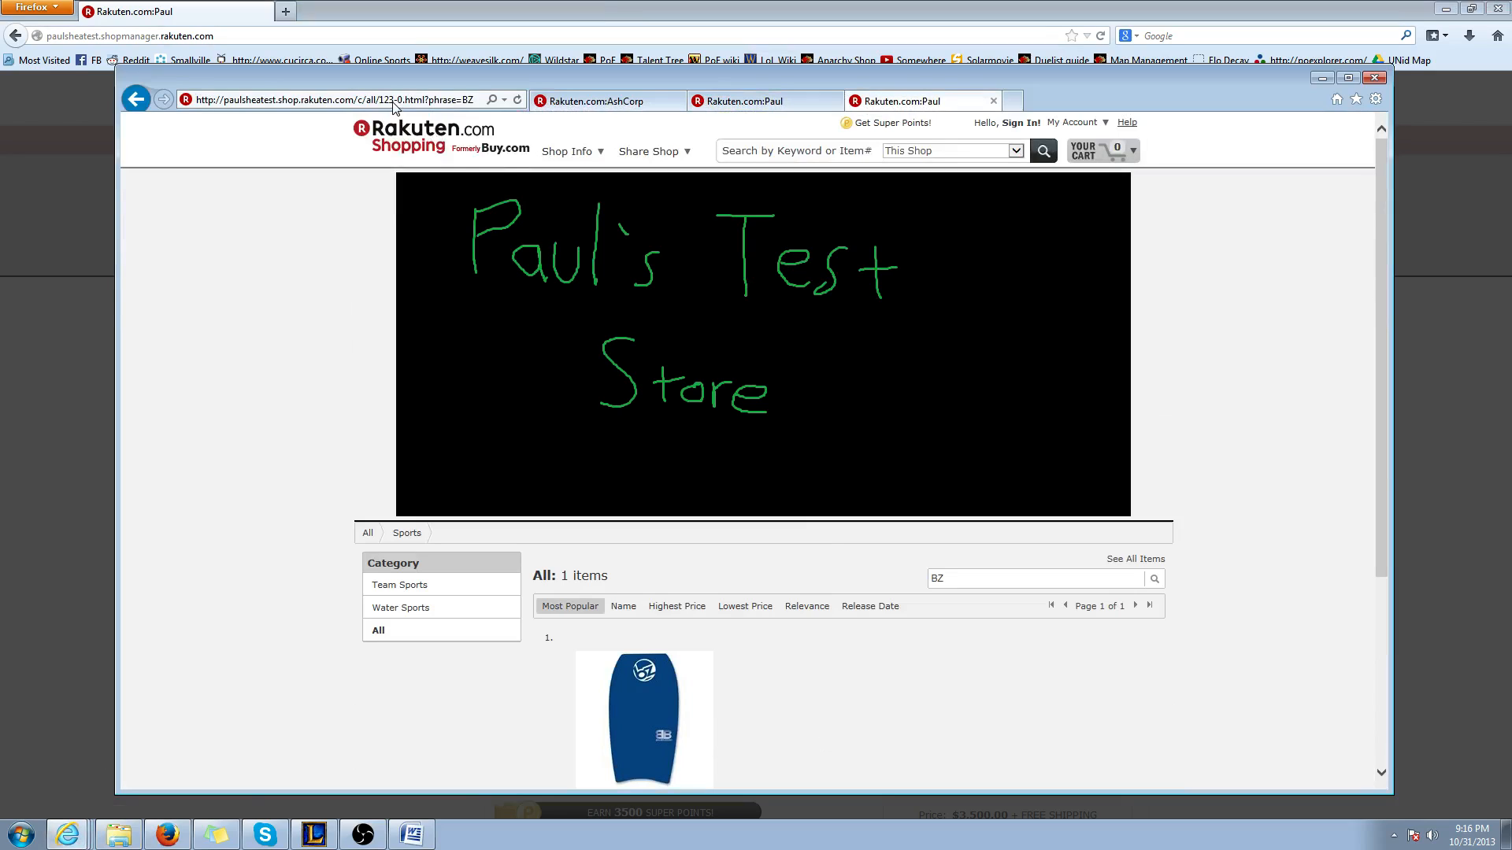
# Return to the Firefox content editor and enter Computers in the table's middle cell
pyautogui.click(94, 516)
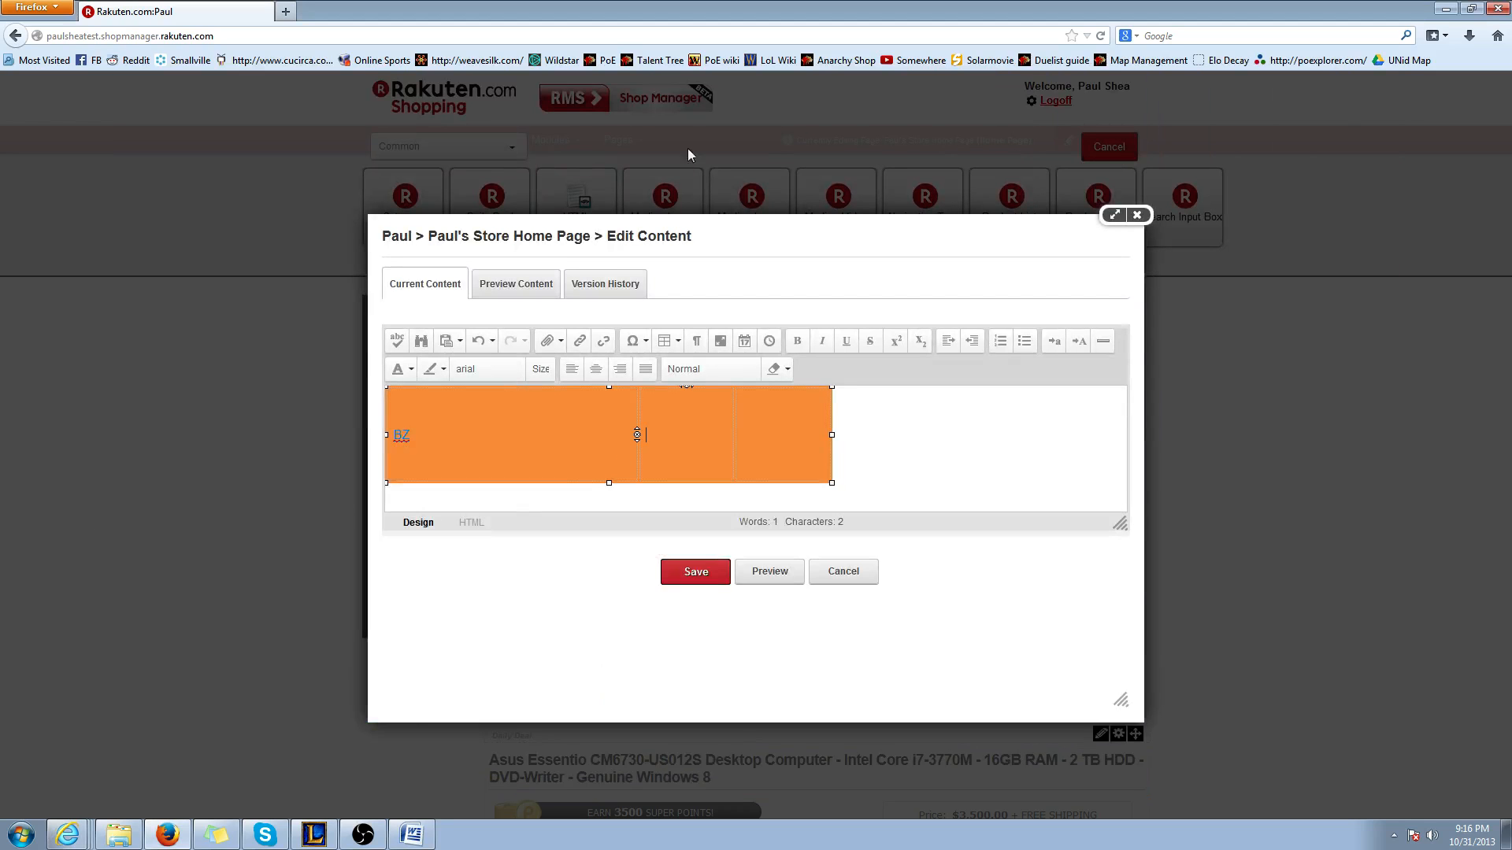
pyautogui.write('Computers')
# On the live shop page in Internet Explorer, search for Computers and copy the results page's URL
pyautogui.click(104, 783)
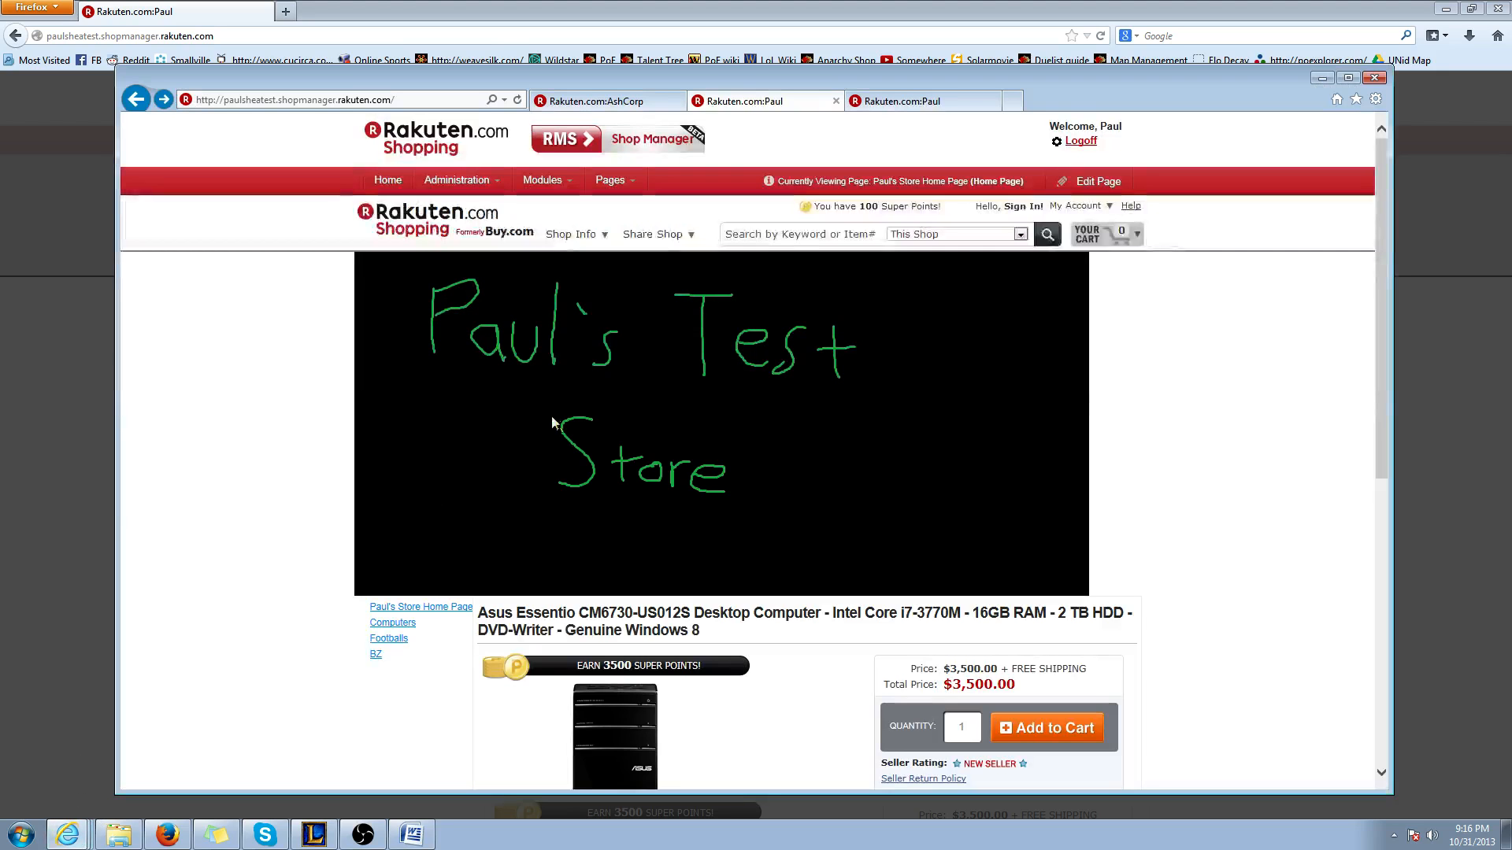
pyautogui.click(862, 92)
pyautogui.click(775, 149)
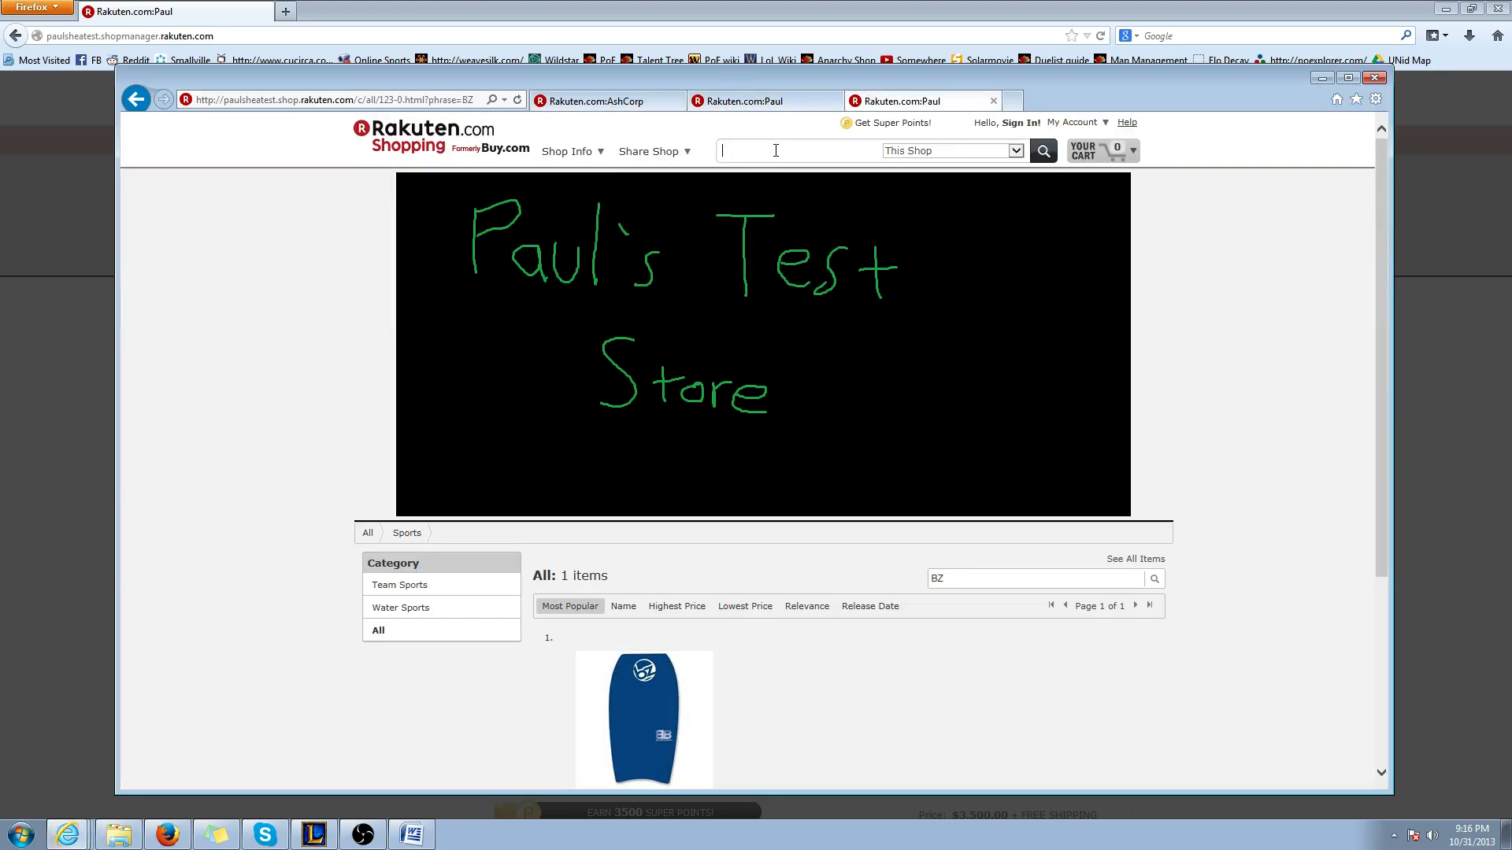
pyautogui.write('Computers')
pyautogui.press('Return')
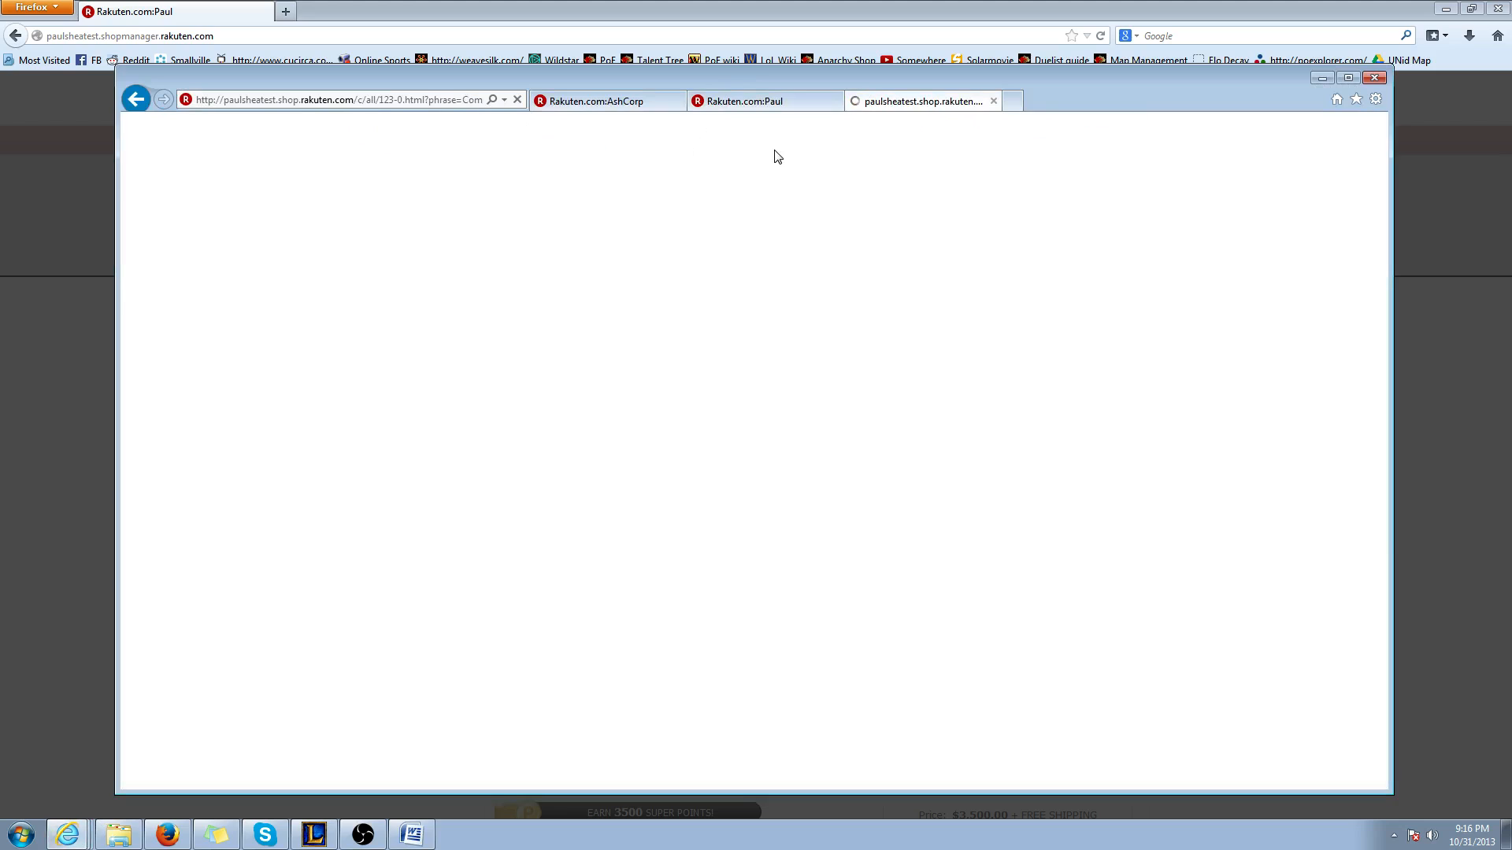
pyautogui.scroll(-3, 690, 520)
pyautogui.scroll(3, 637, 449)
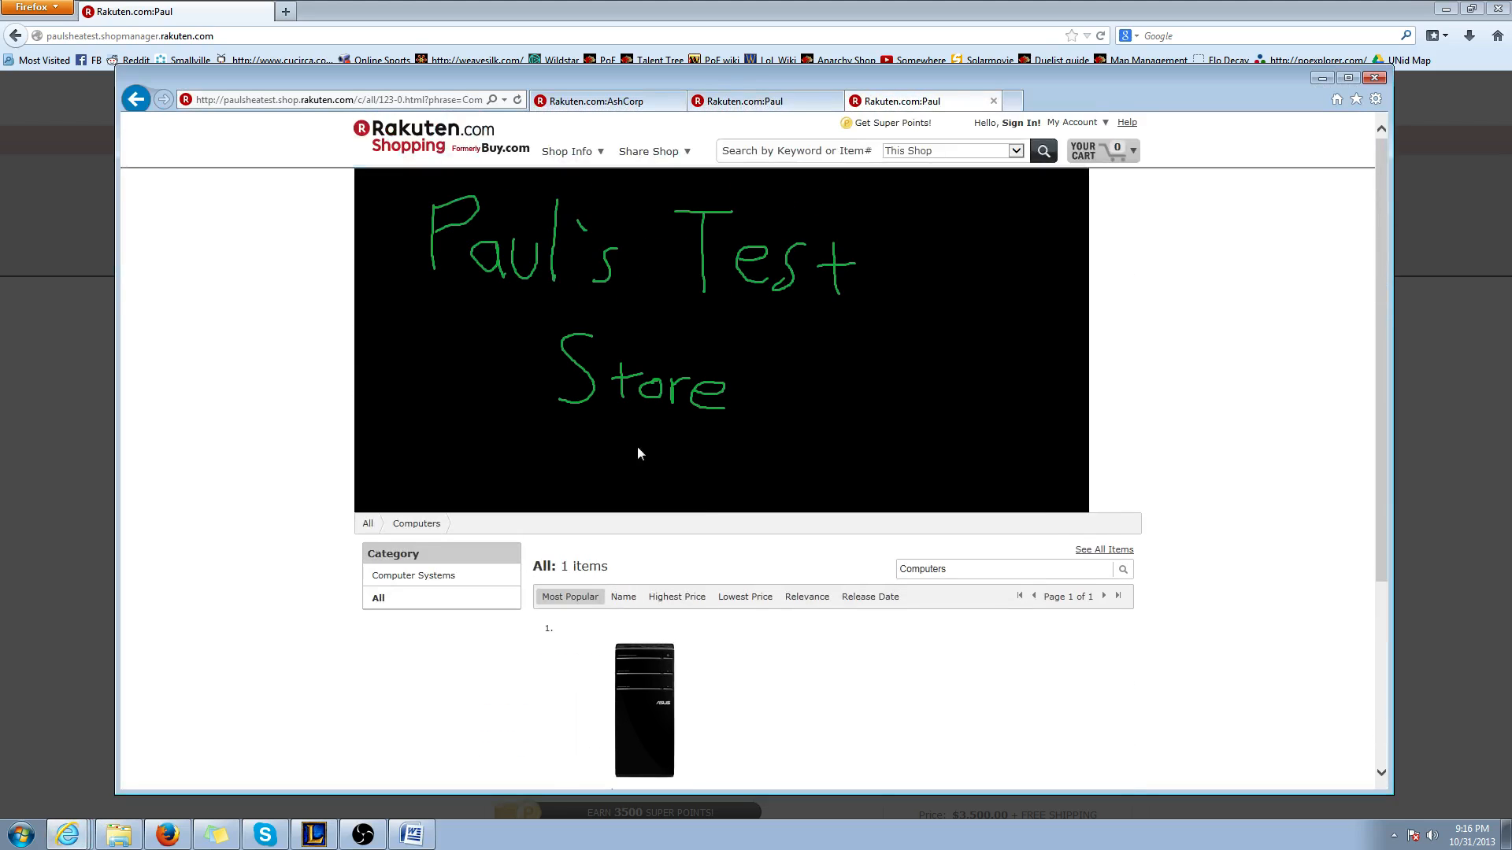
pyautogui.click(430, 98)
pyautogui.rightClick(428, 101)
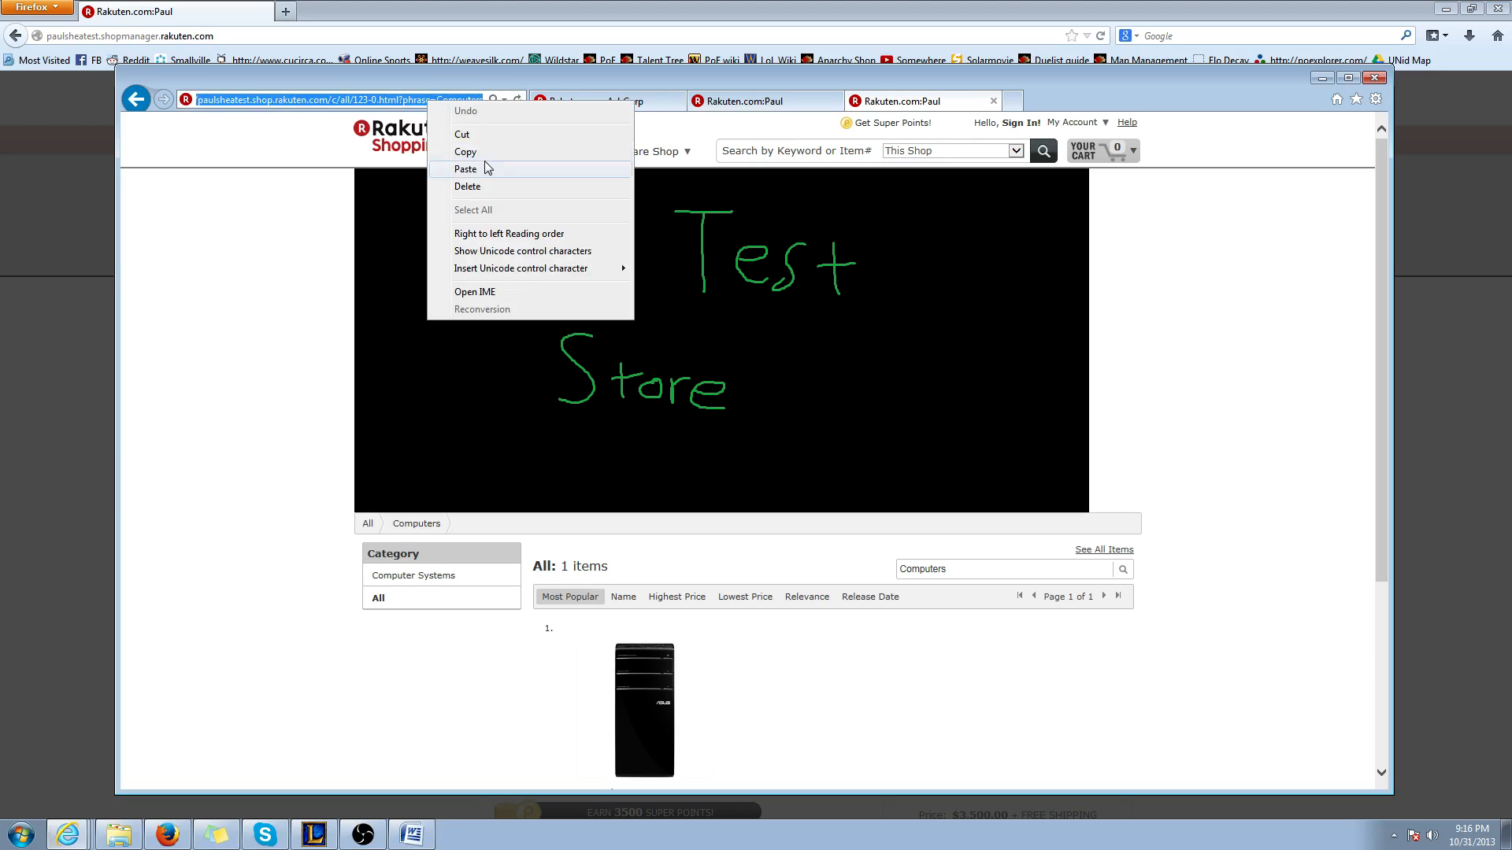
pyautogui.click(476, 152)
# In the Firefox content editor, hyperlink the Computers text in the table's middle cell to the copied URL
pyautogui.click(61, 488)
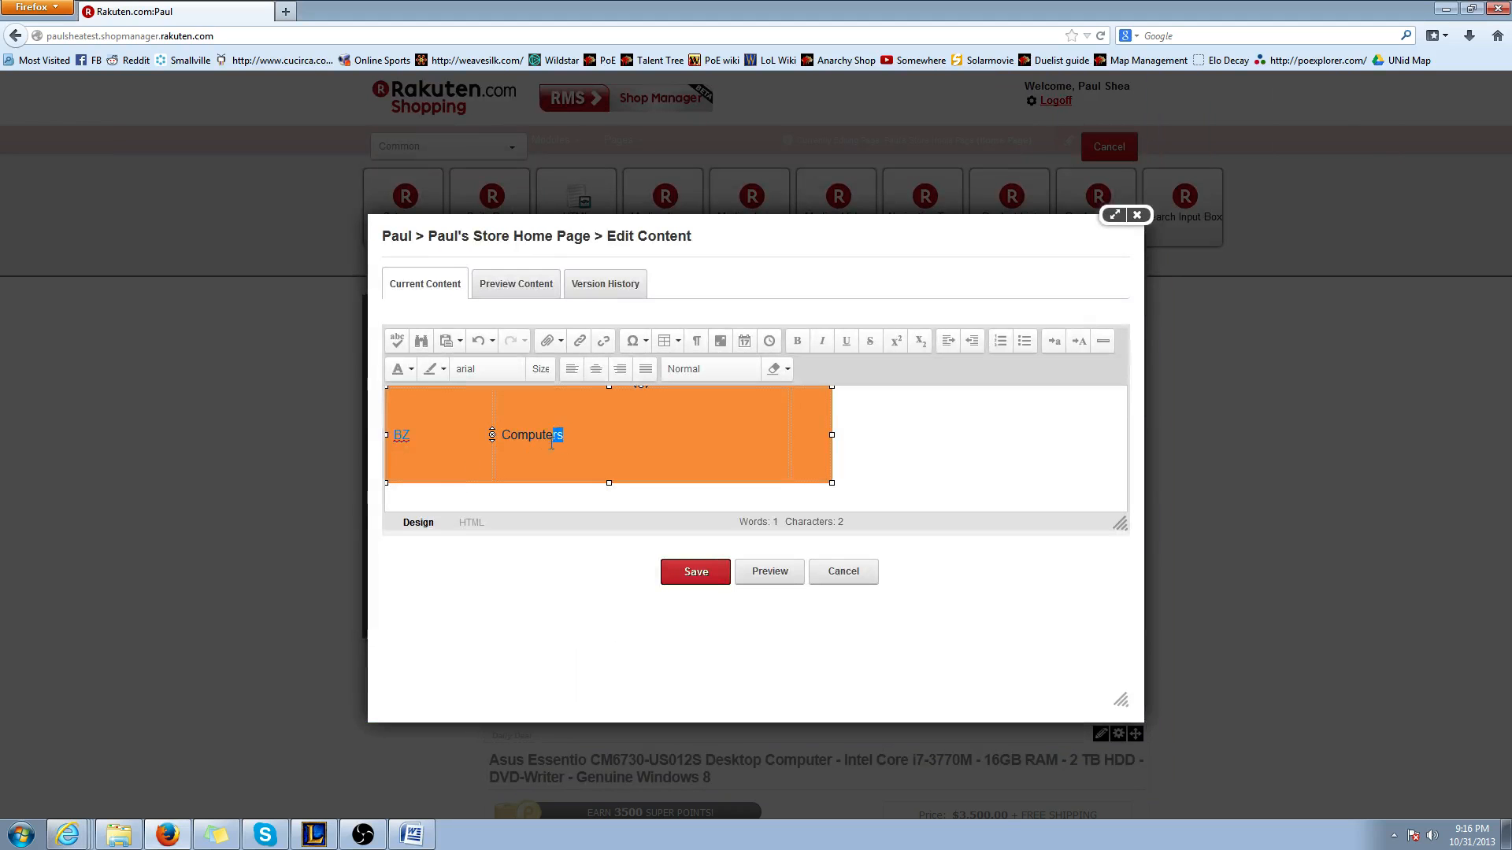
pyautogui.moveTo(562, 435); pyautogui.dragTo(498, 435)
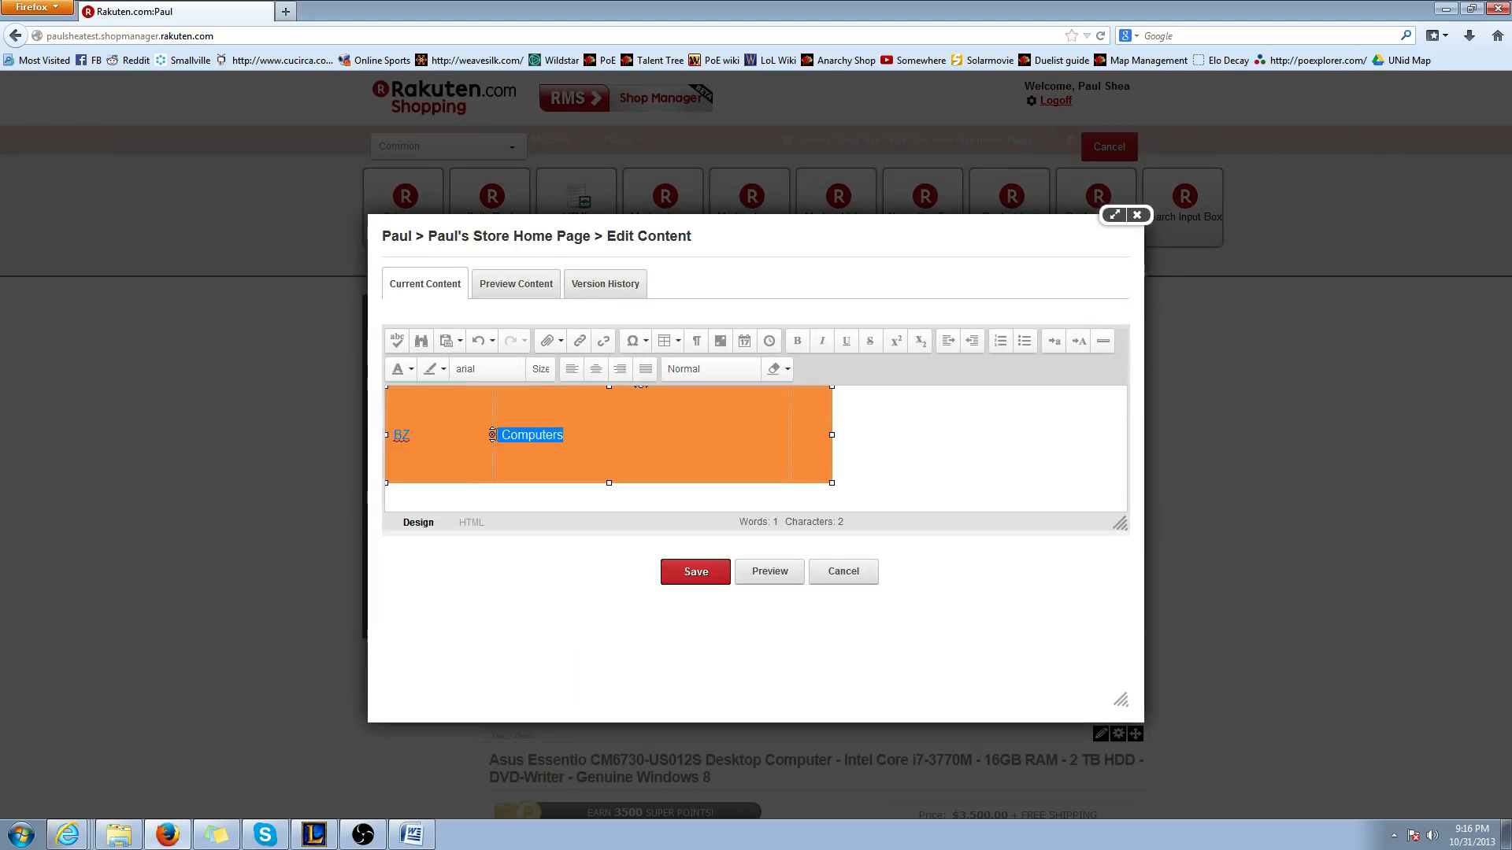
pyautogui.click(579, 340)
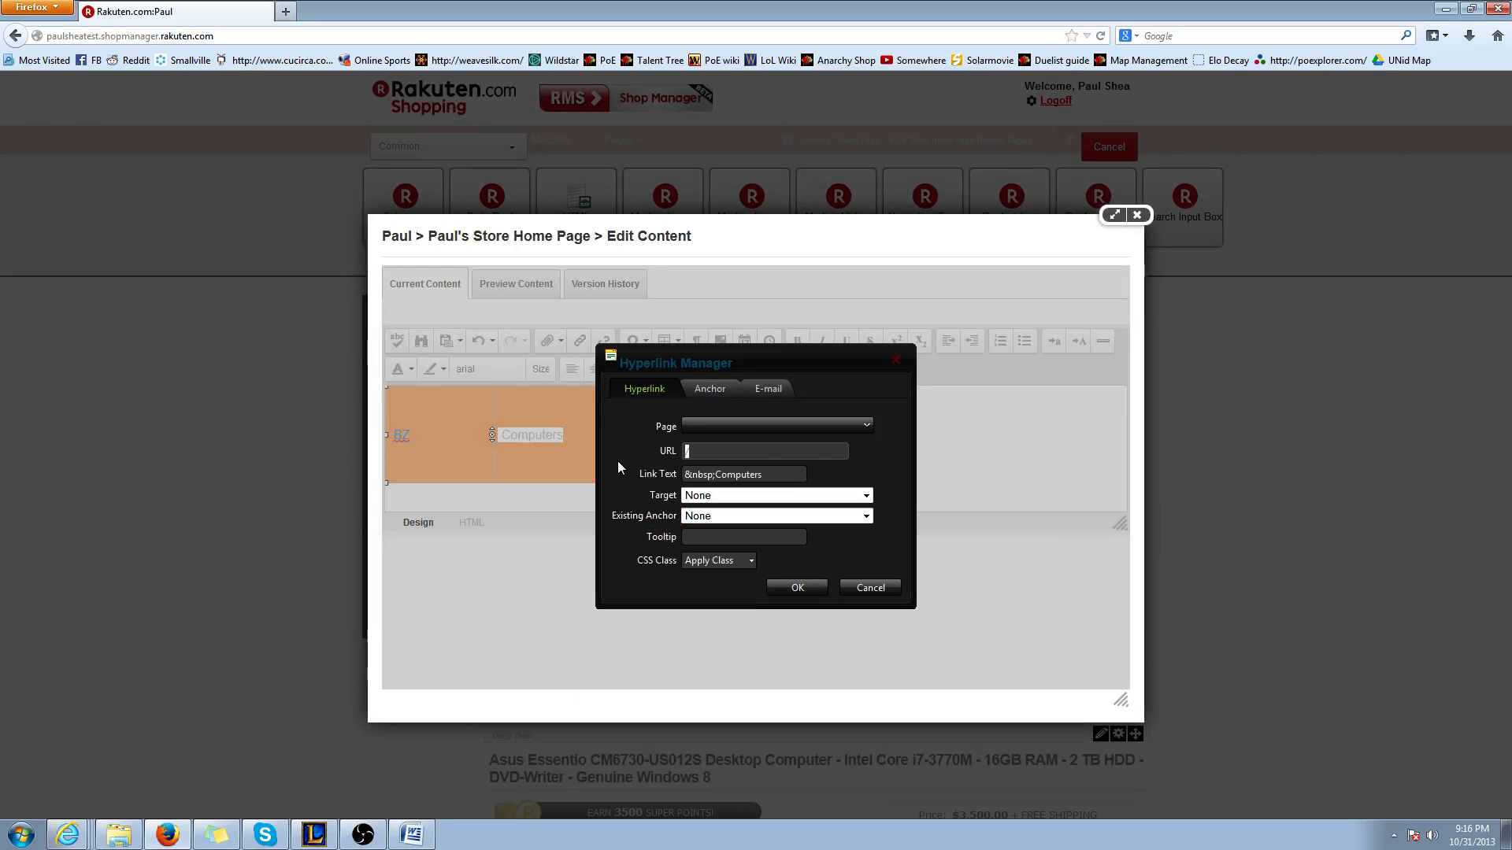
pyautogui.hotkey('ctrl', 'v')
pyautogui.click(794, 587)
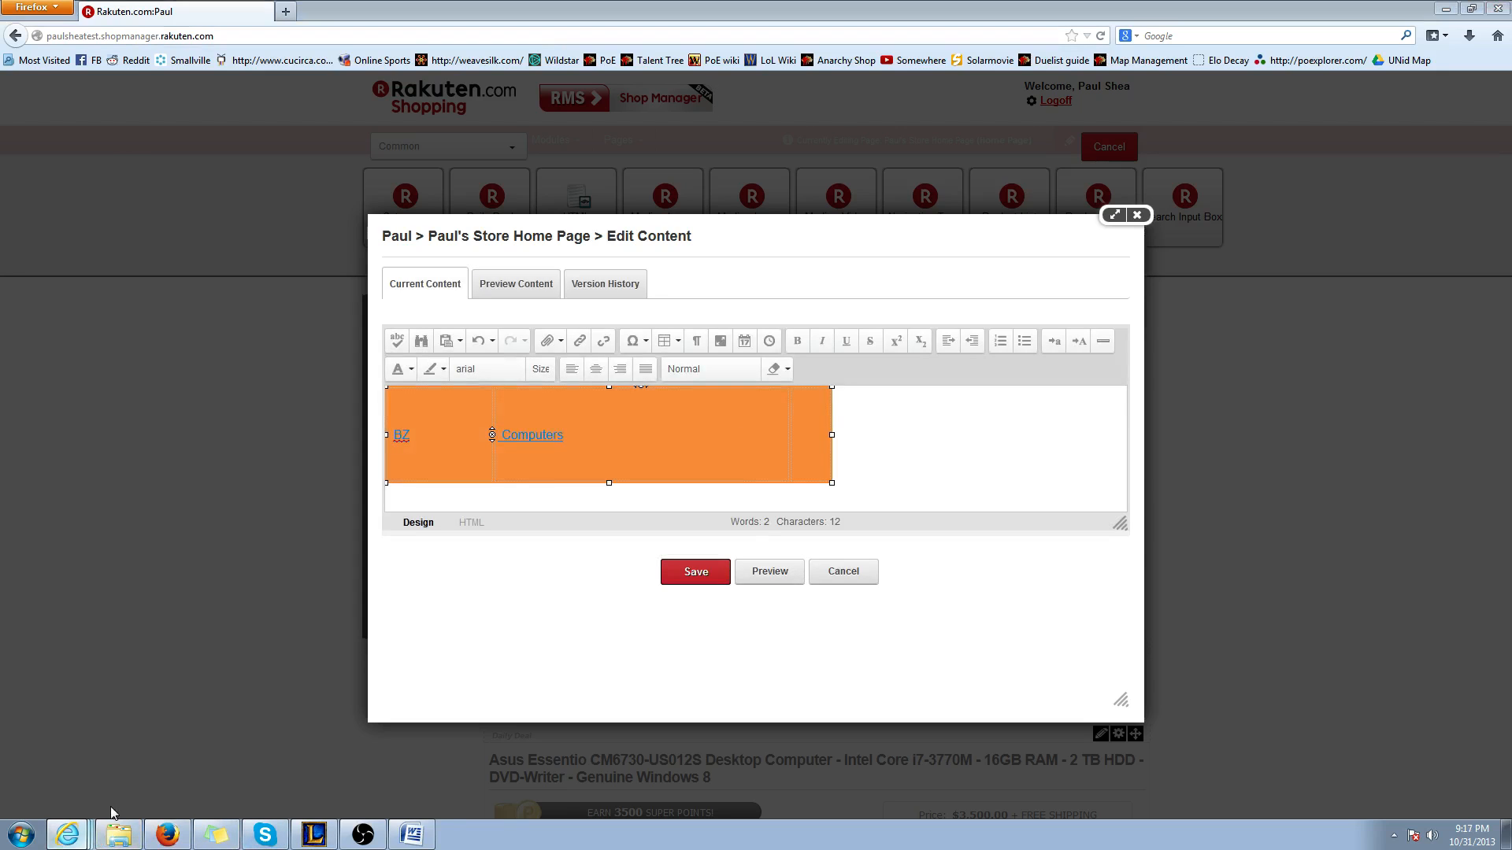
# On the live shop page in Internet Explorer, search for Footballs and copy the results page's URL
pyautogui.click(102, 794)
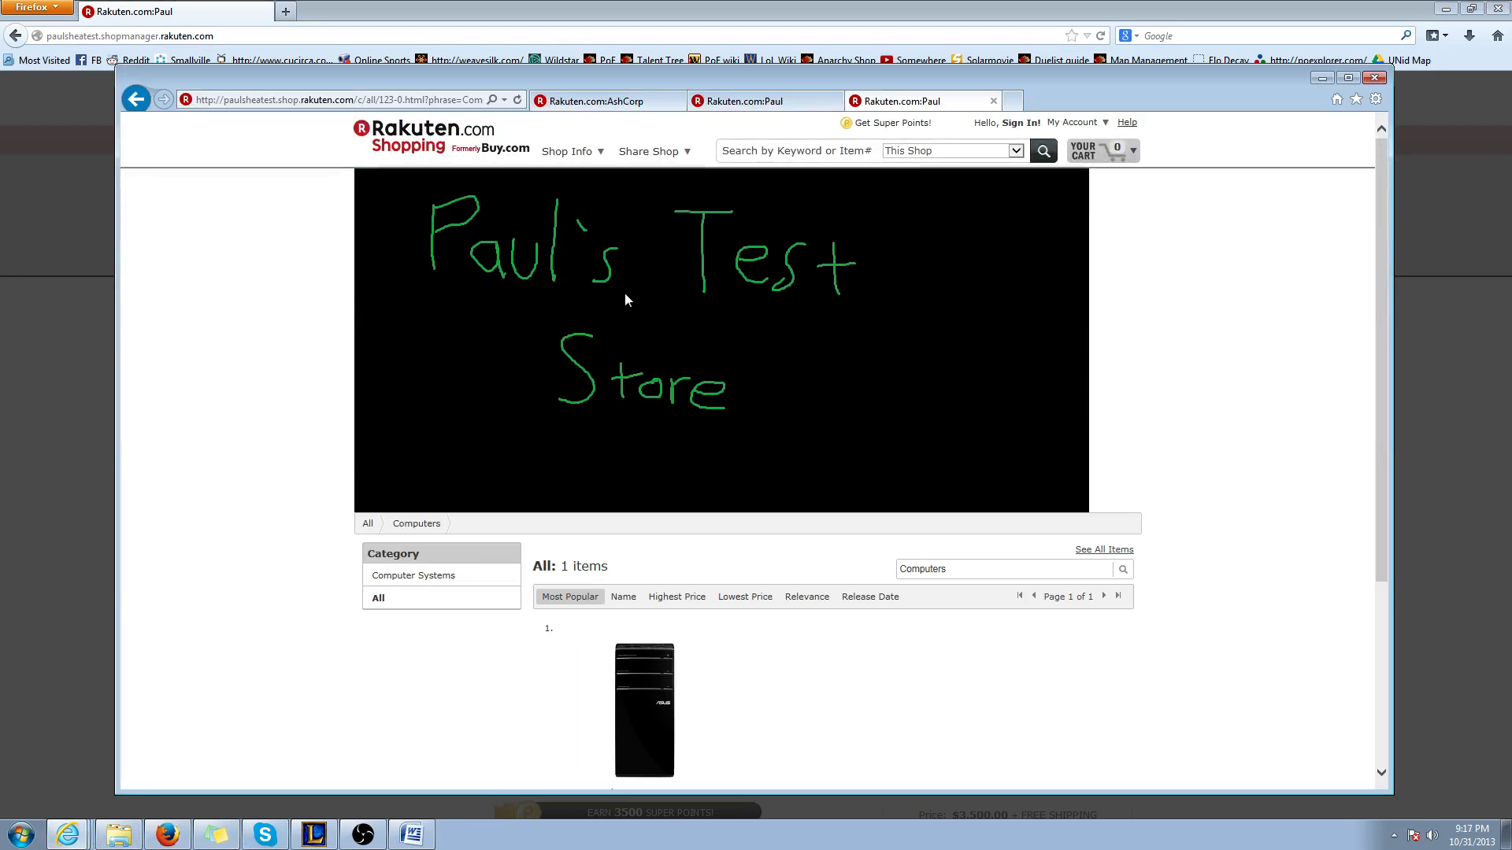
pyautogui.click(773, 150)
pyautogui.write('Footballs')
pyautogui.press('Return')
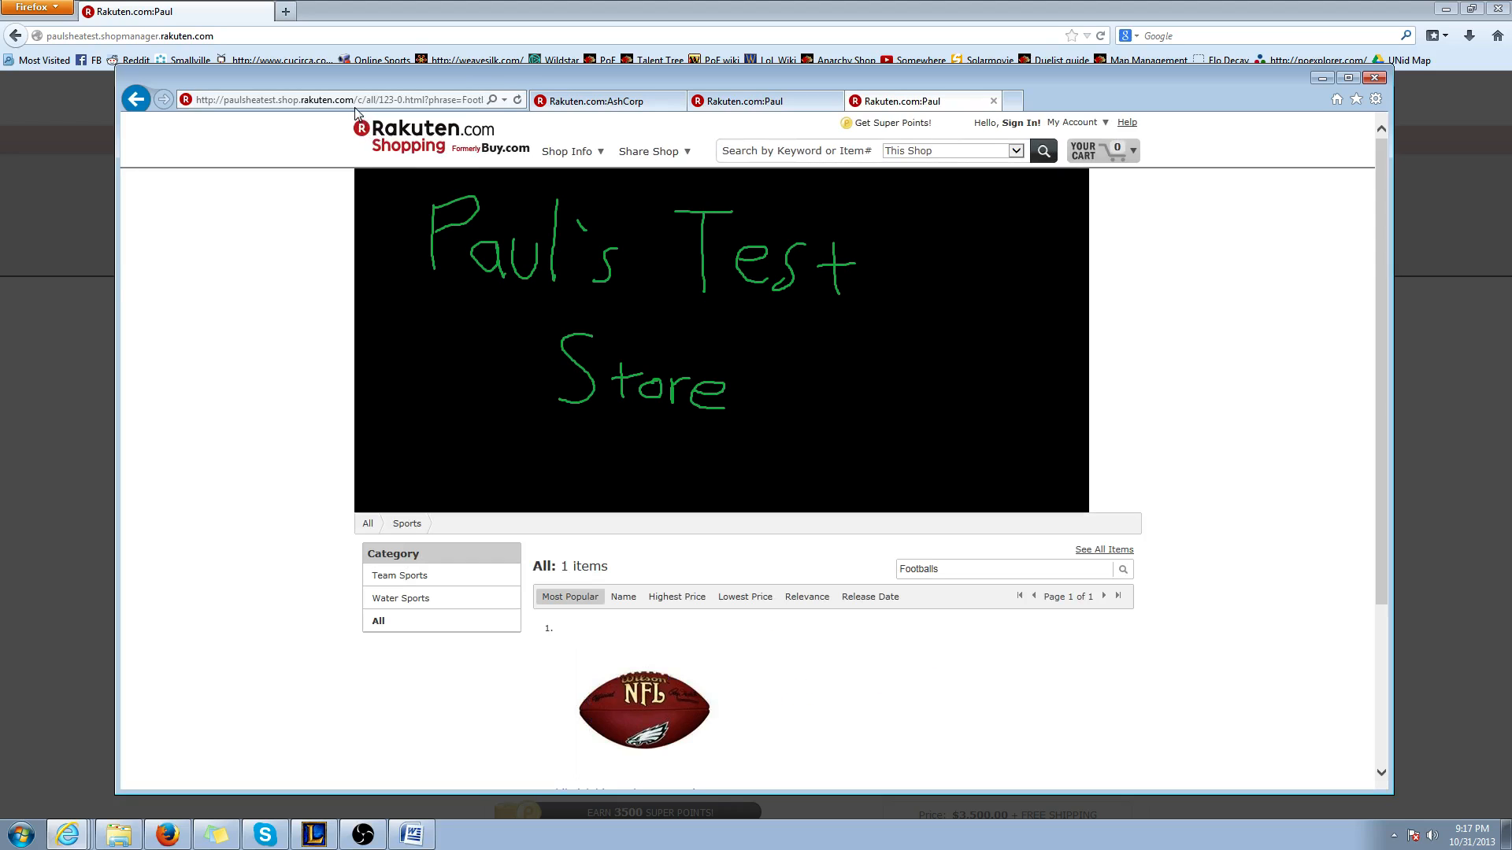
# Return to the Firefox content editor and enter Footballs in the table's third cell
pyautogui.hotkey('alt', 'Tab')
pyautogui.click(807, 437)
pyautogui.write('Footballs')
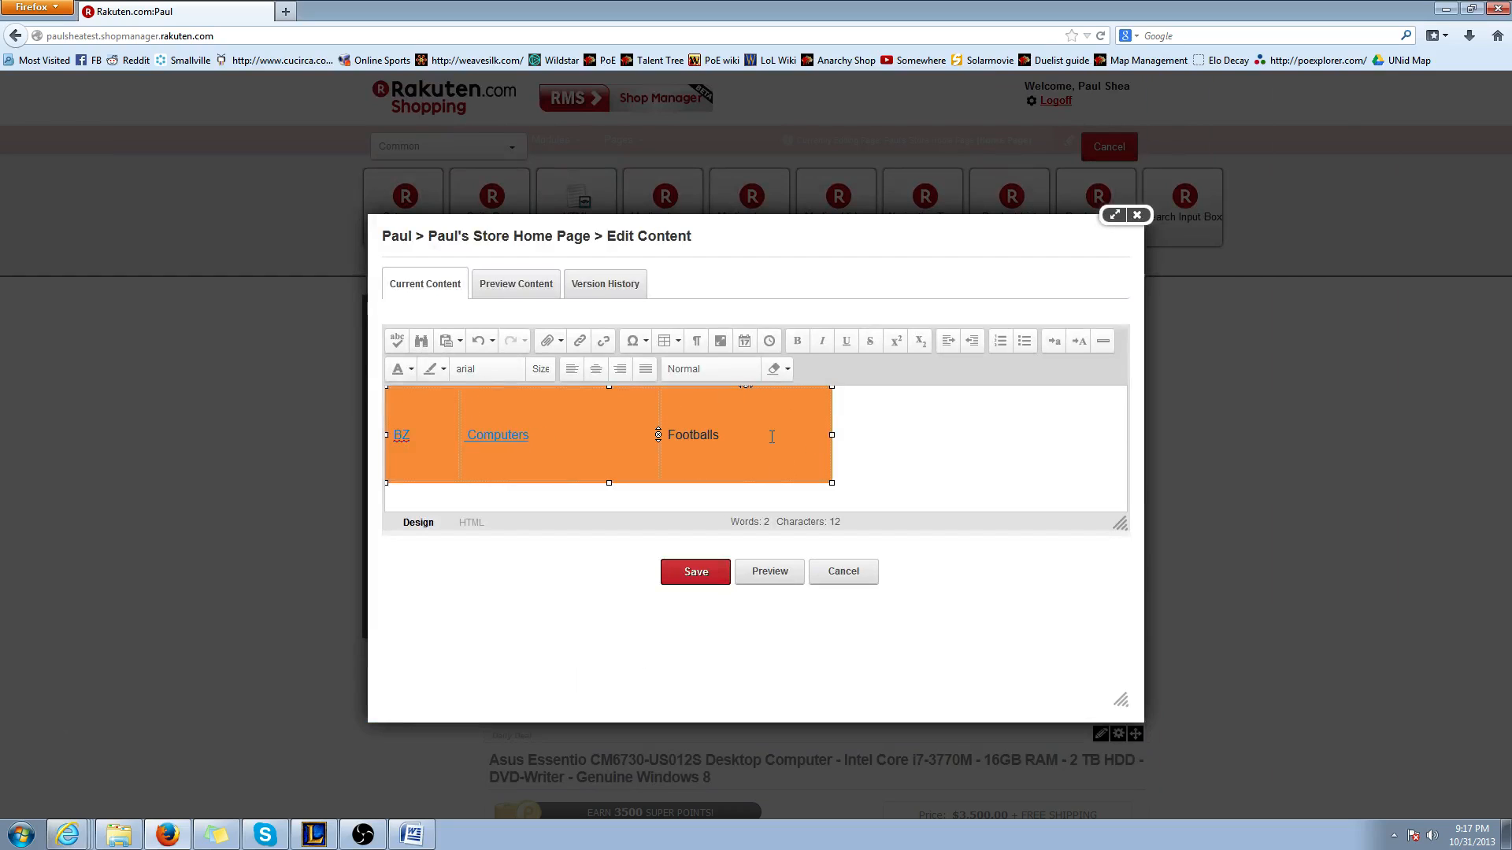
# Hyperlink the Footballs text in the third cell to the copied search results URL
pyautogui.moveTo(771, 437); pyautogui.dragTo(663, 435)
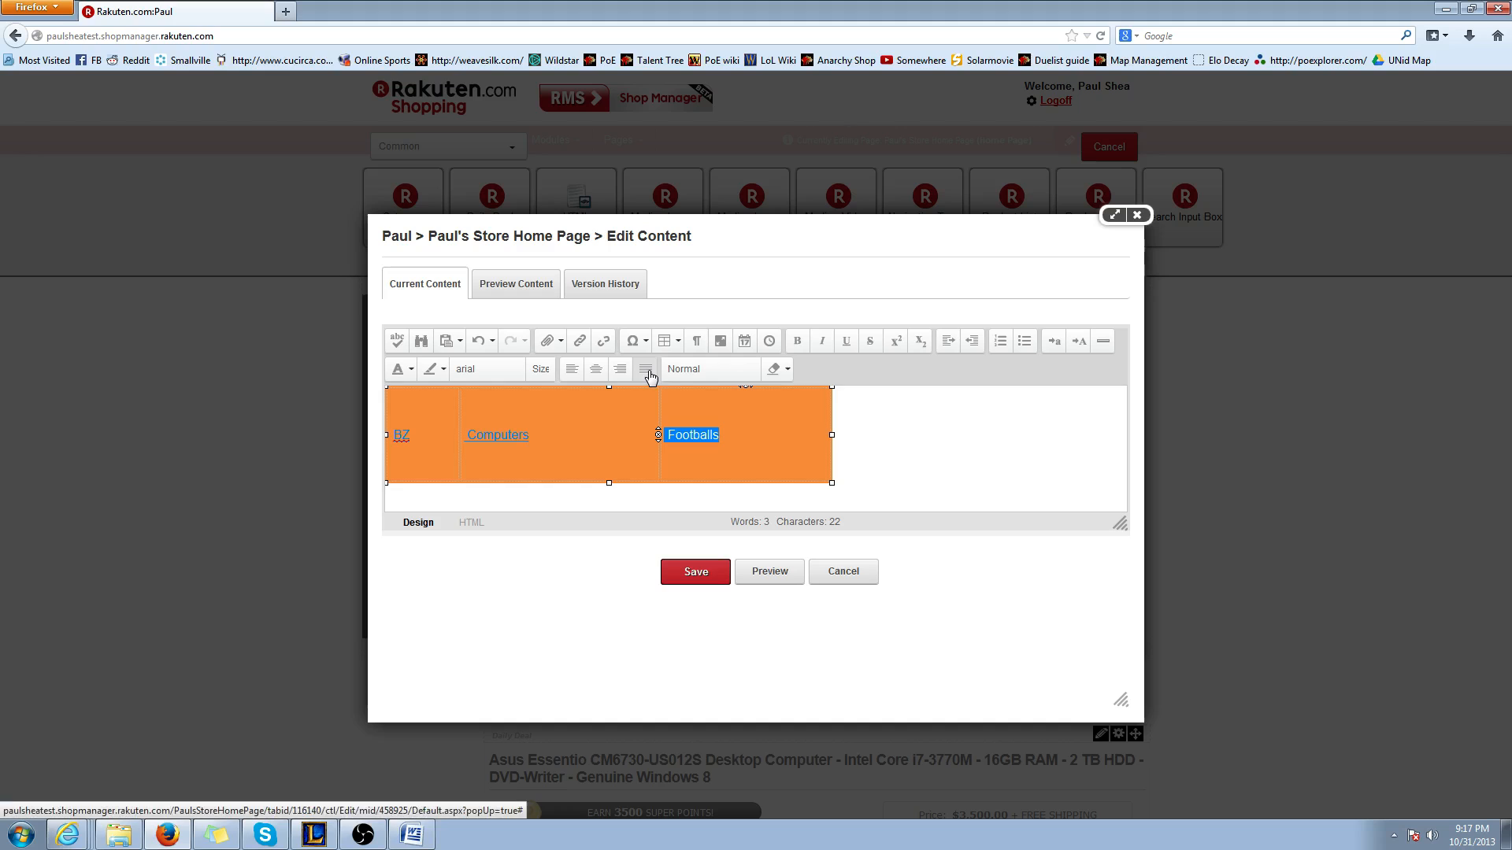
pyautogui.click(579, 340)
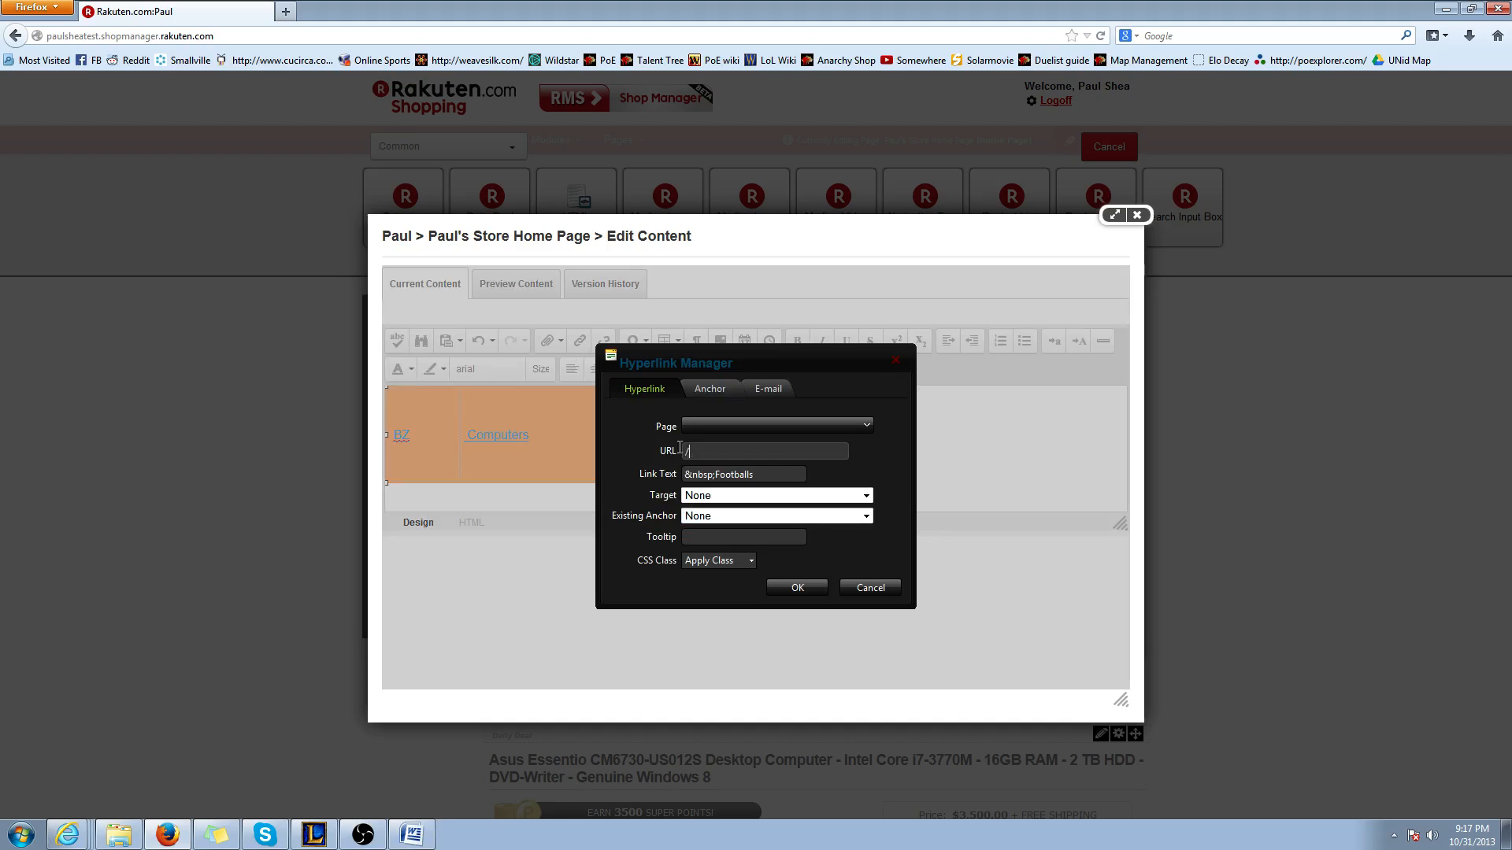
pyautogui.hotkey('ctrl', 'v')
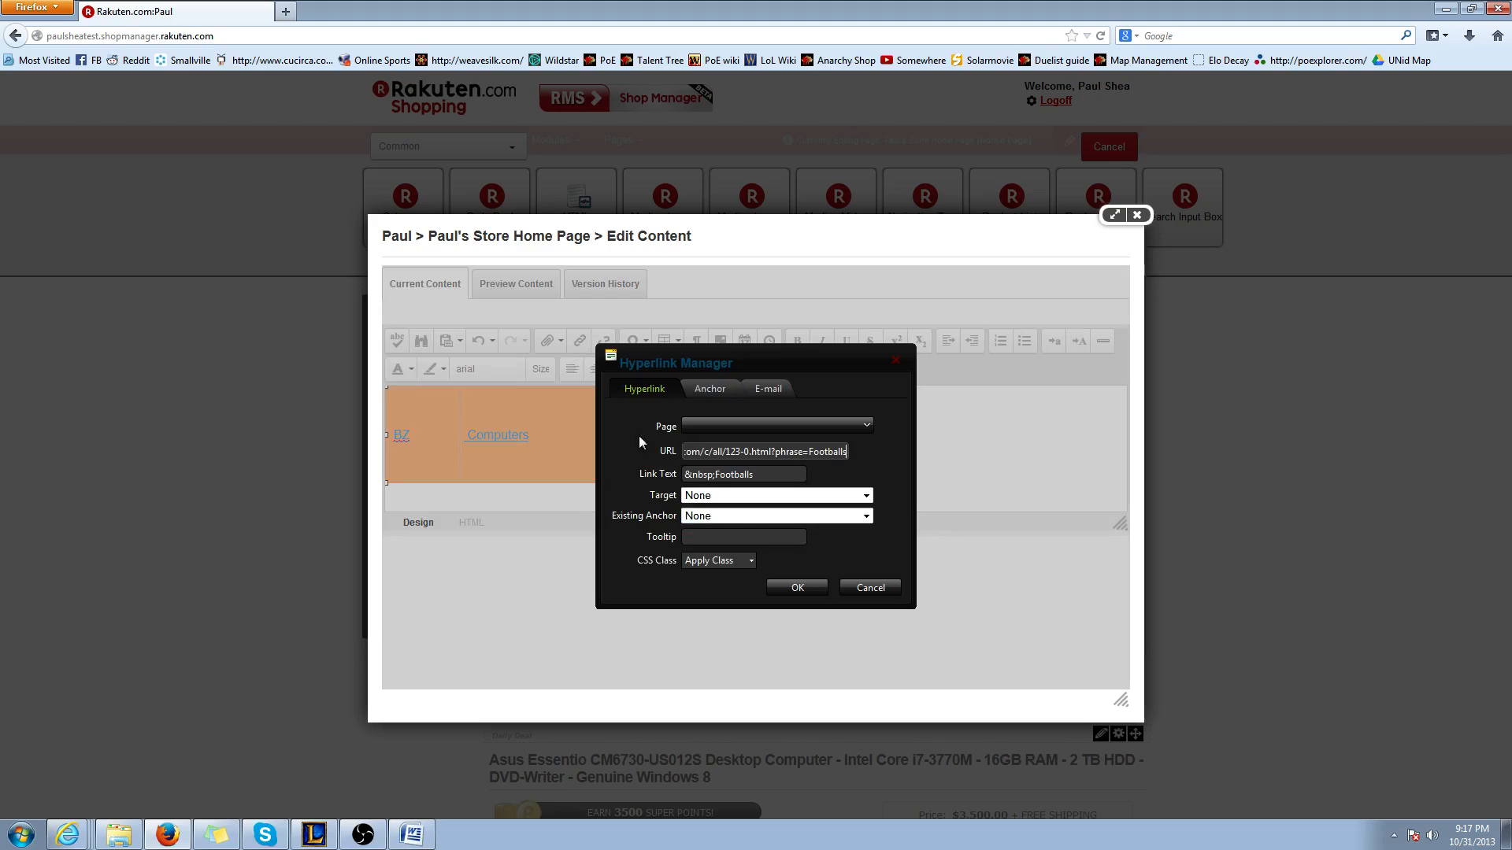
pyautogui.click(779, 589)
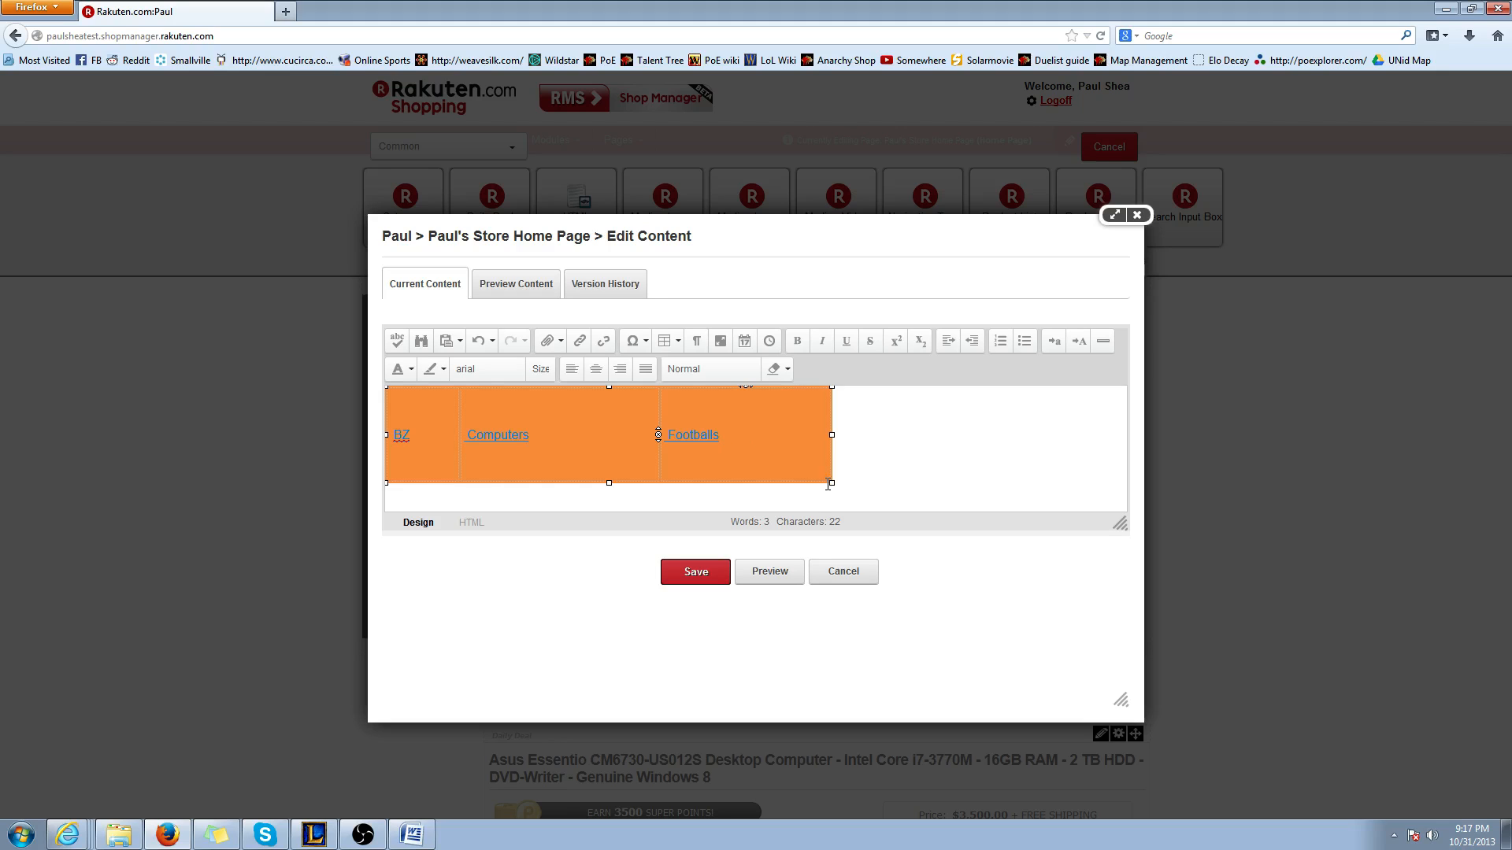
# Enlarge the table slightly and set the BZ, Computers and Footballs links to font size 7, saving the content
pyautogui.moveTo(831, 482); pyautogui.dragTo(841, 487)
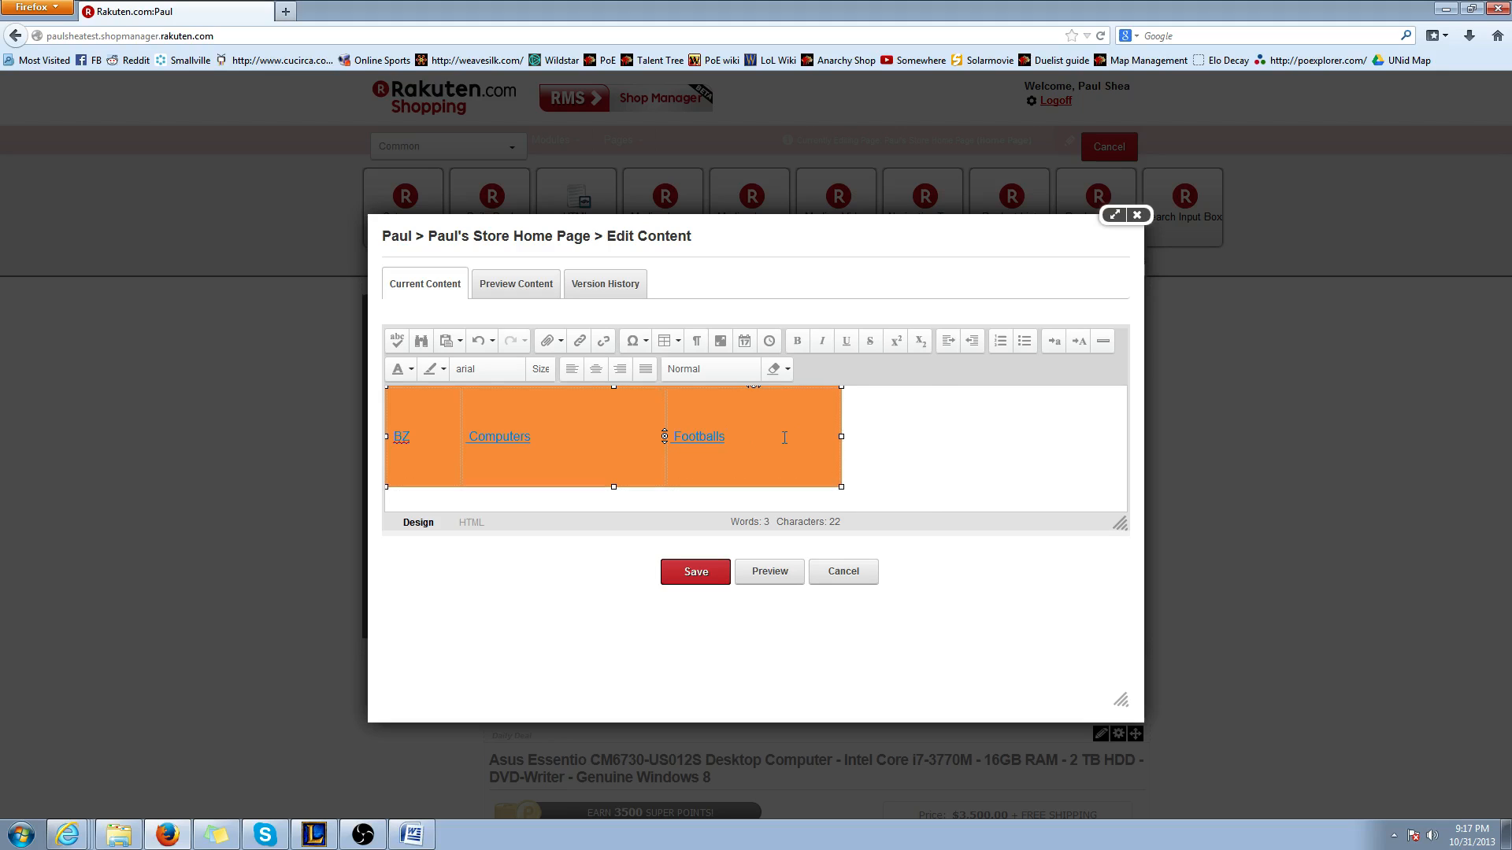
pyautogui.moveTo(784, 438); pyautogui.dragTo(428, 444)
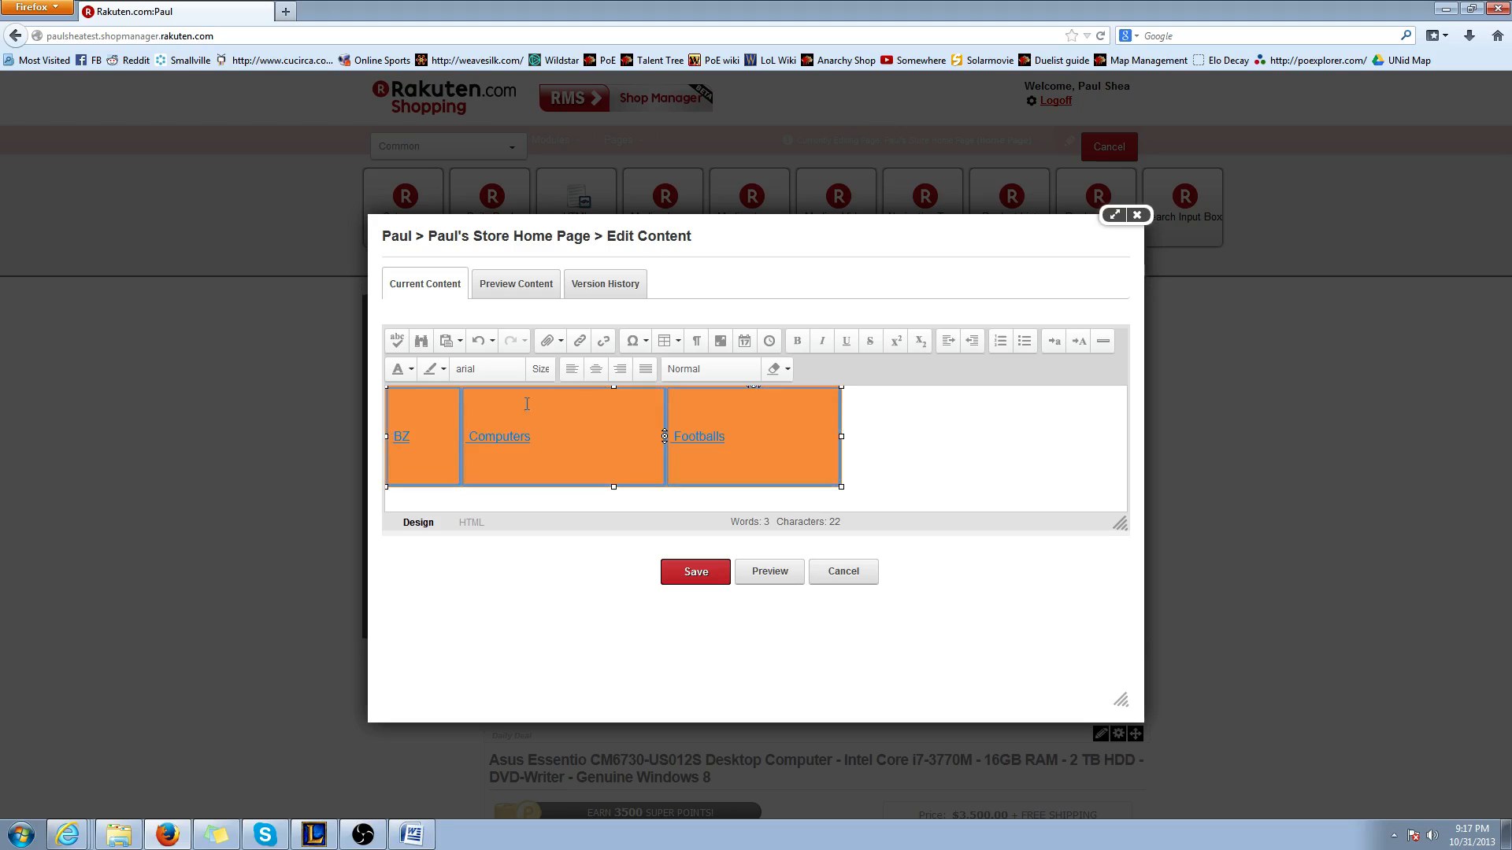
pyautogui.moveTo(749, 416); pyautogui.dragTo(409, 440)
pyautogui.click(541, 368)
pyautogui.click(541, 404)
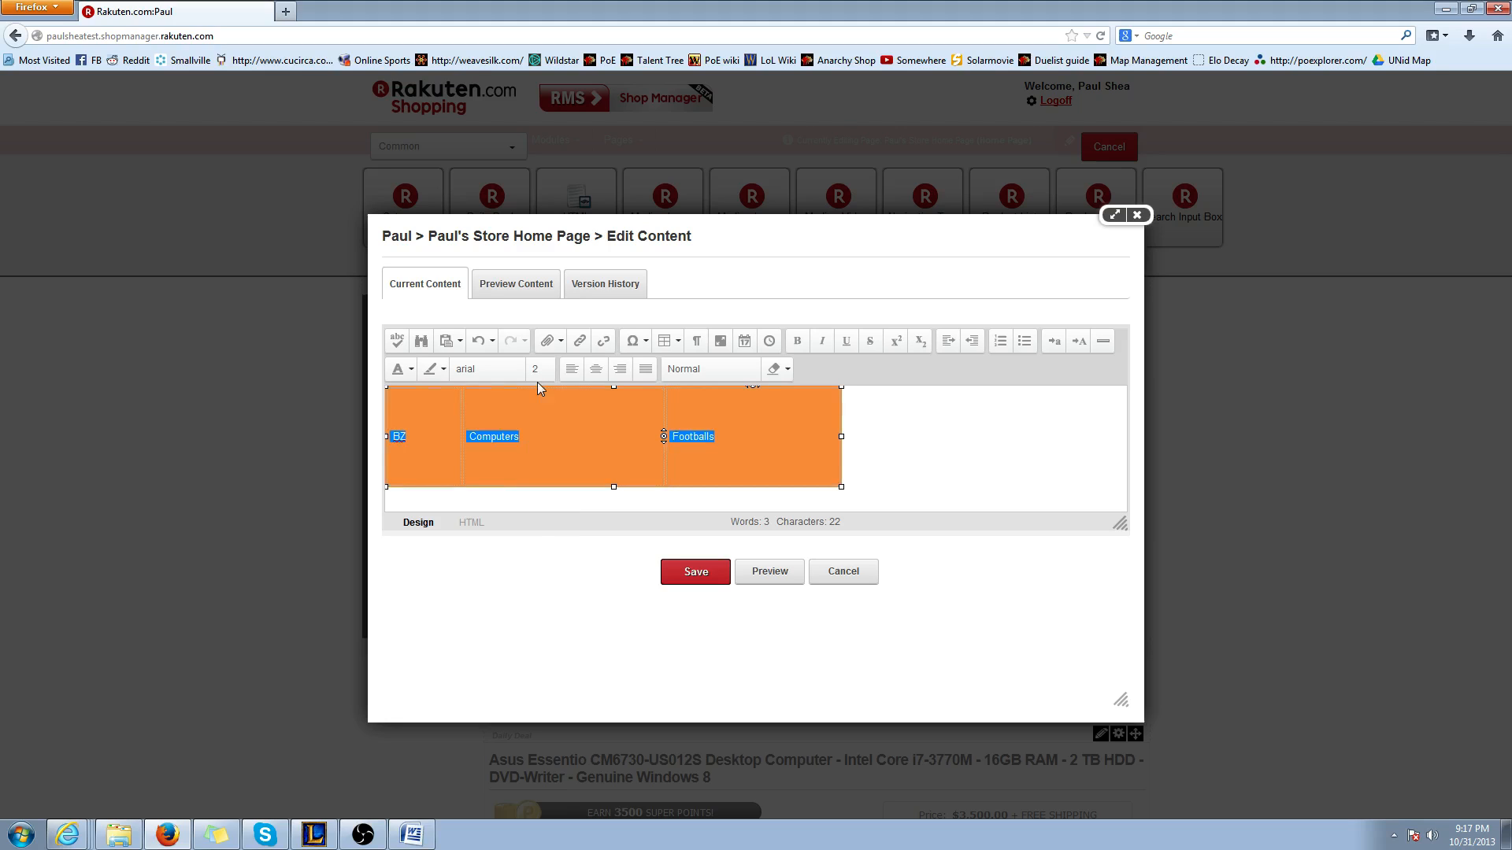
pyautogui.click(541, 368)
pyautogui.click(543, 523)
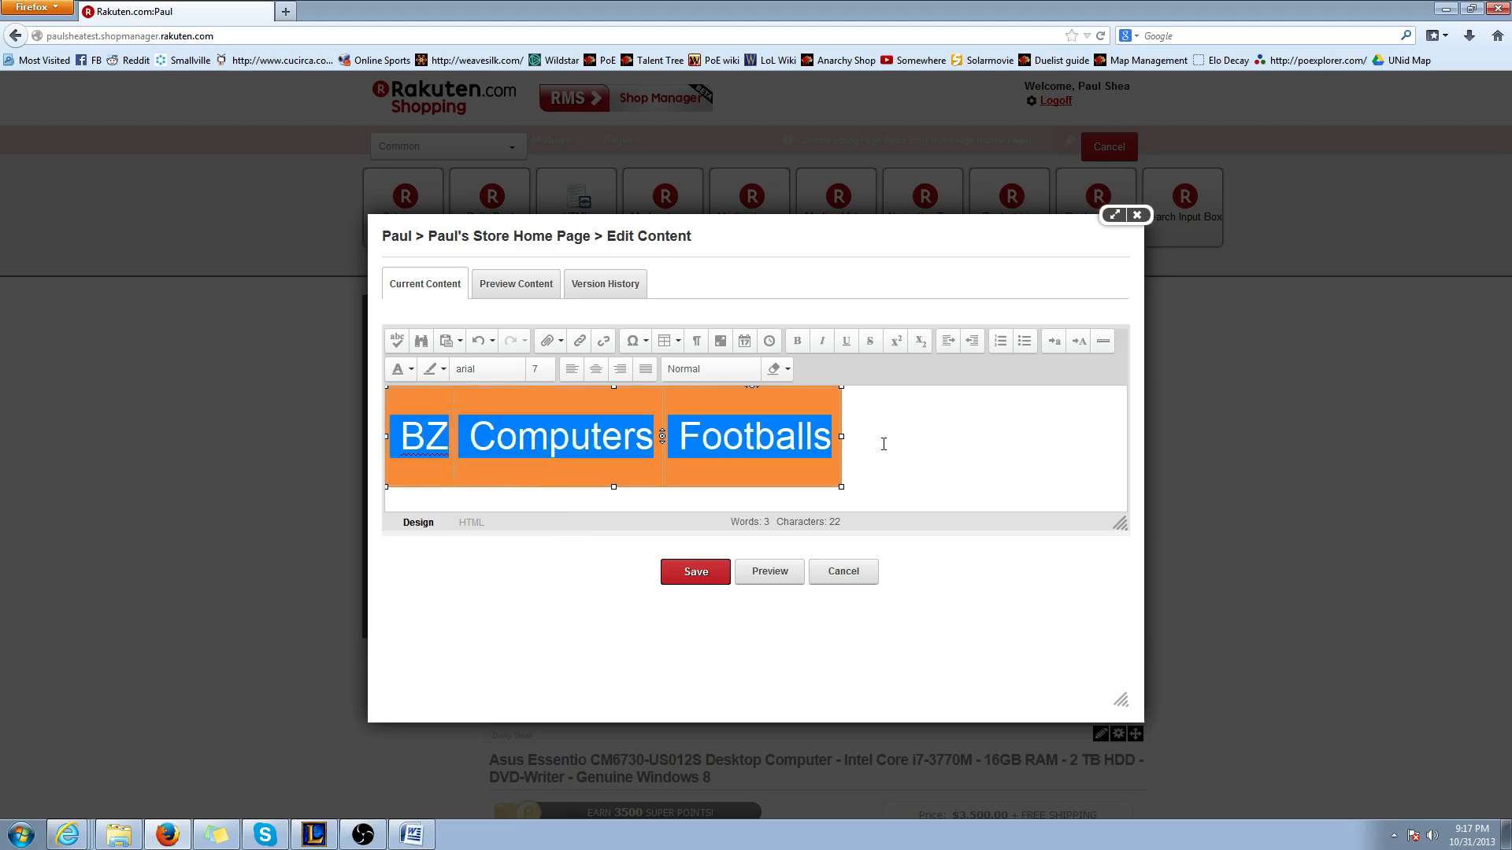
pyautogui.click(929, 441)
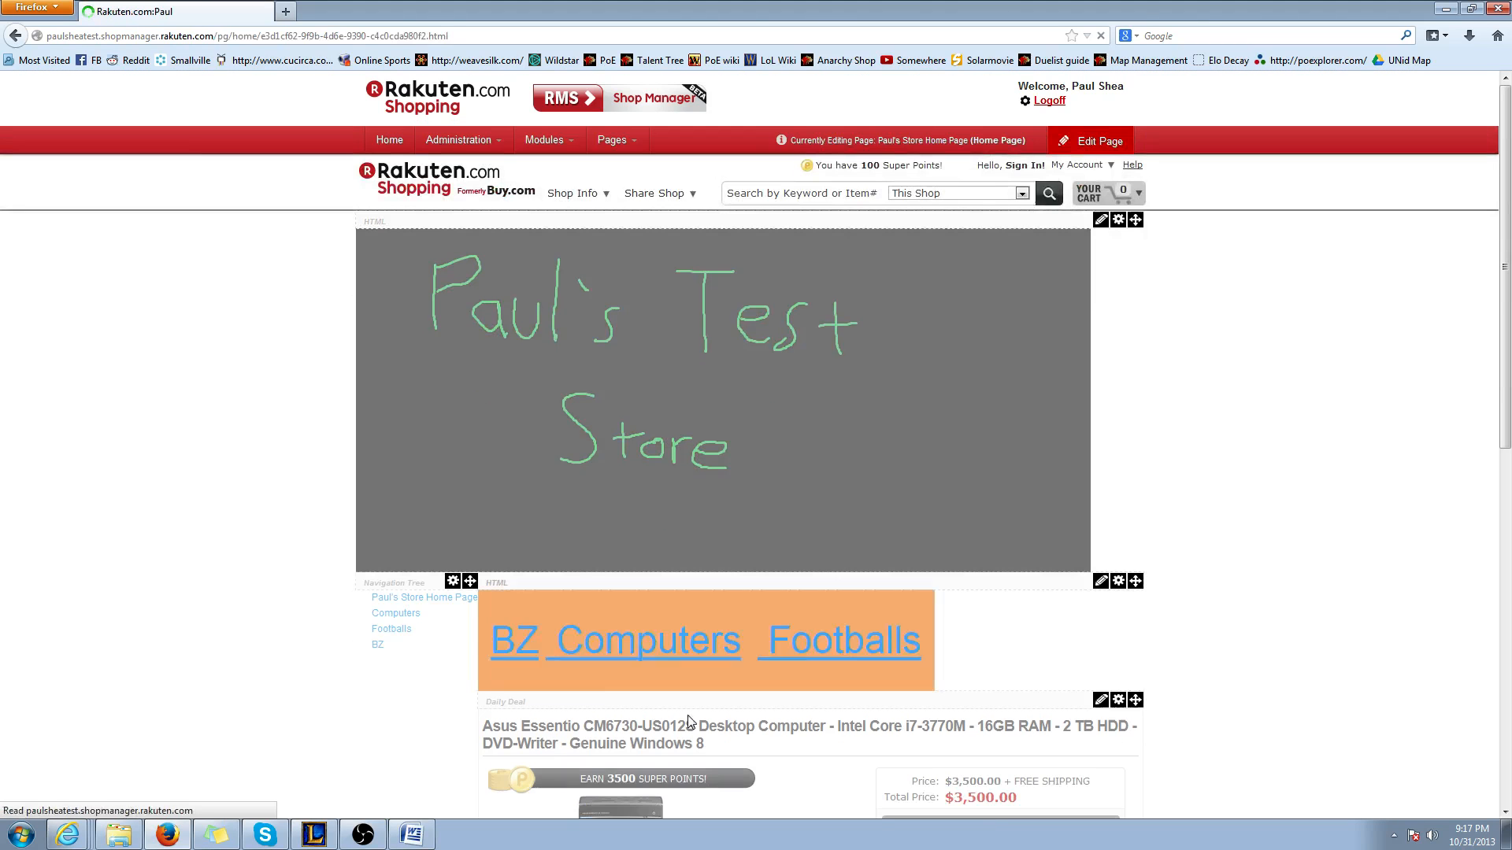
# Close the home page's edit mode to view the page with the linked table
pyautogui.scroll(-2, 1076, 541)
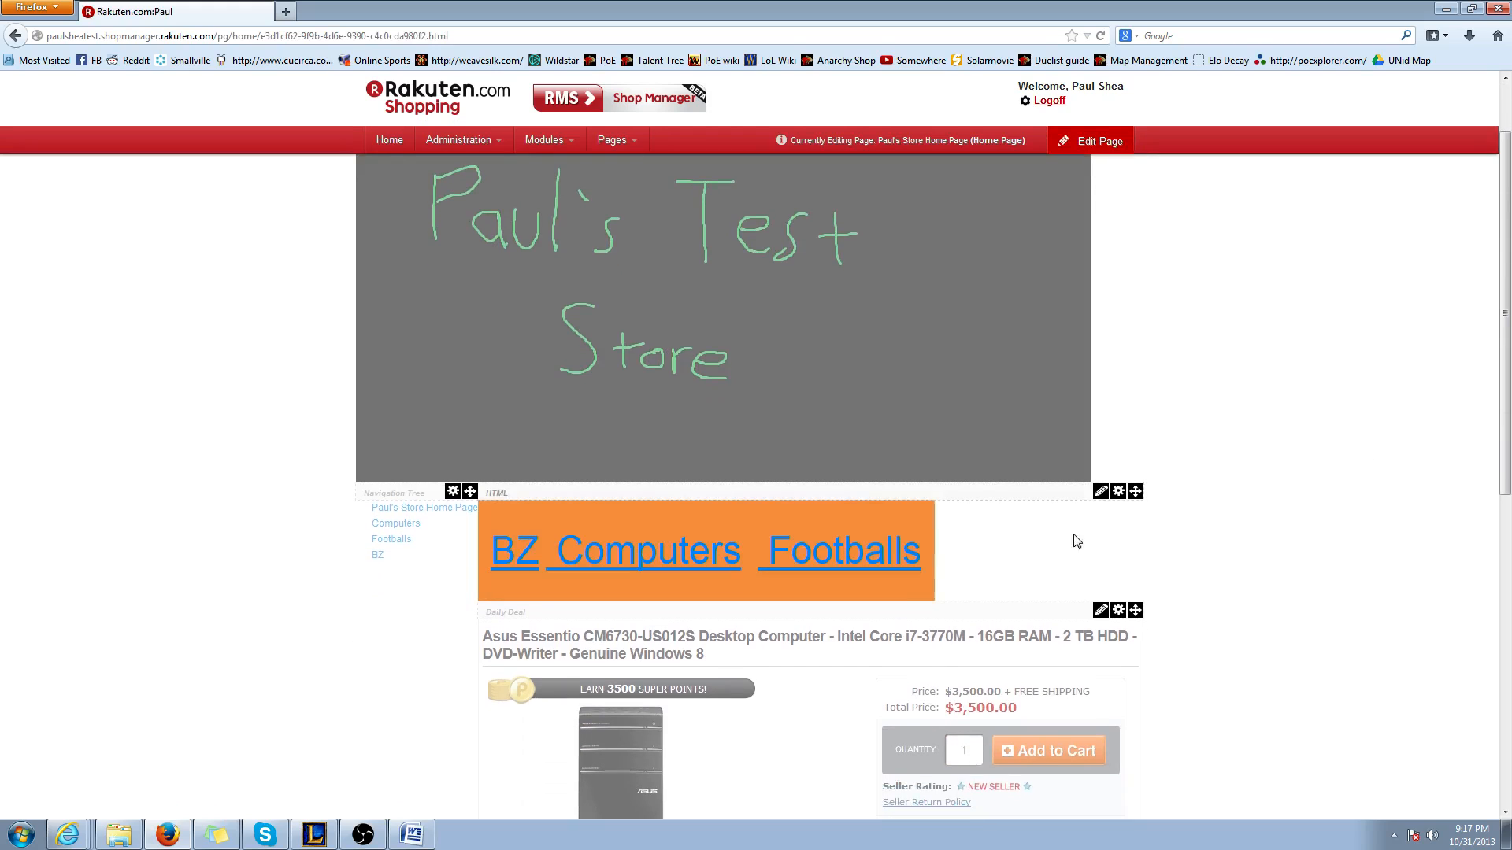
pyautogui.click(1095, 142)
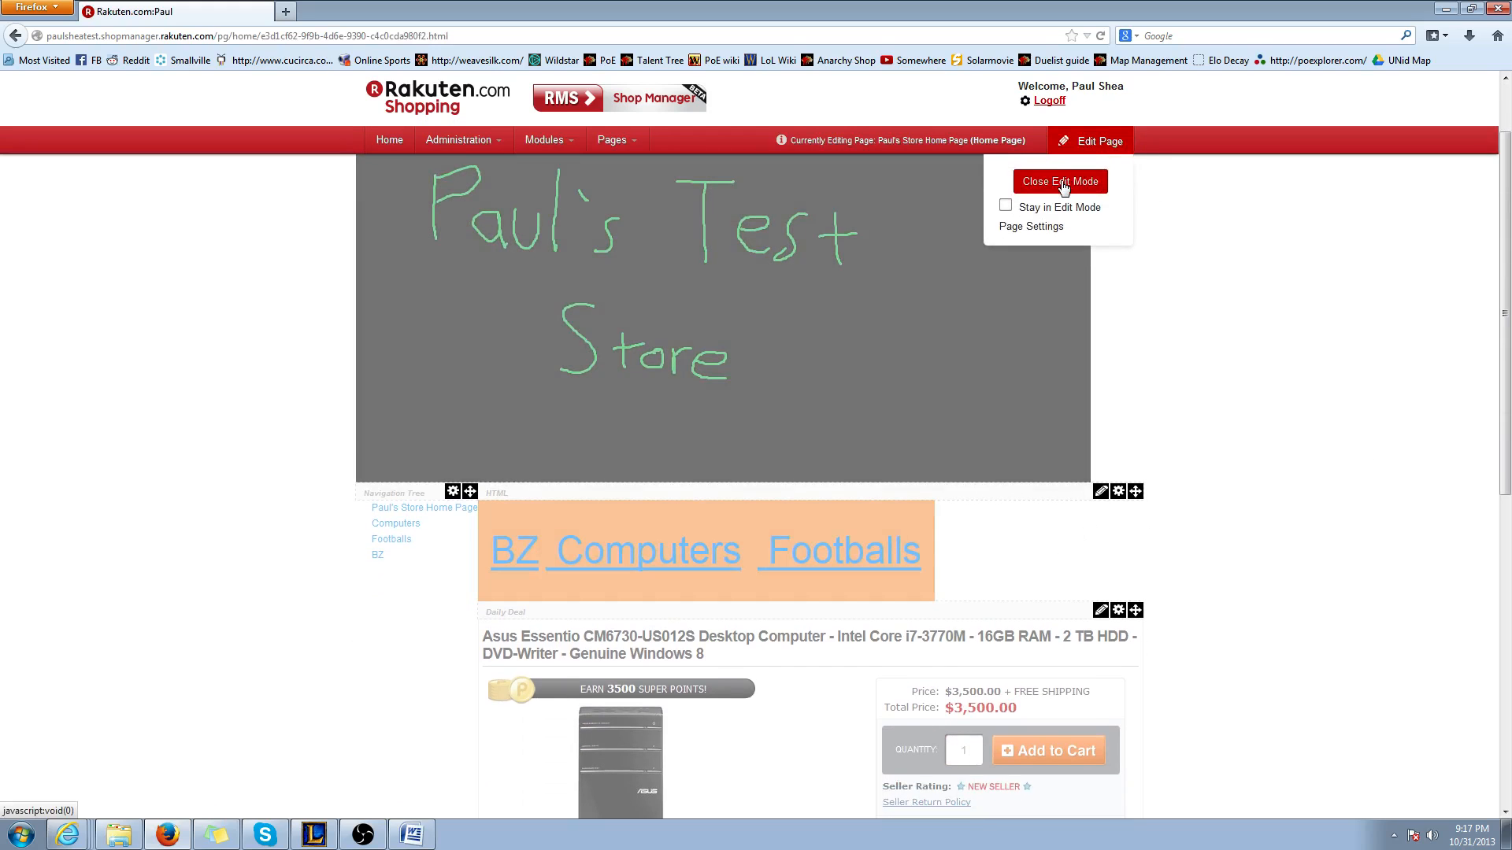
pyautogui.click(1061, 183)
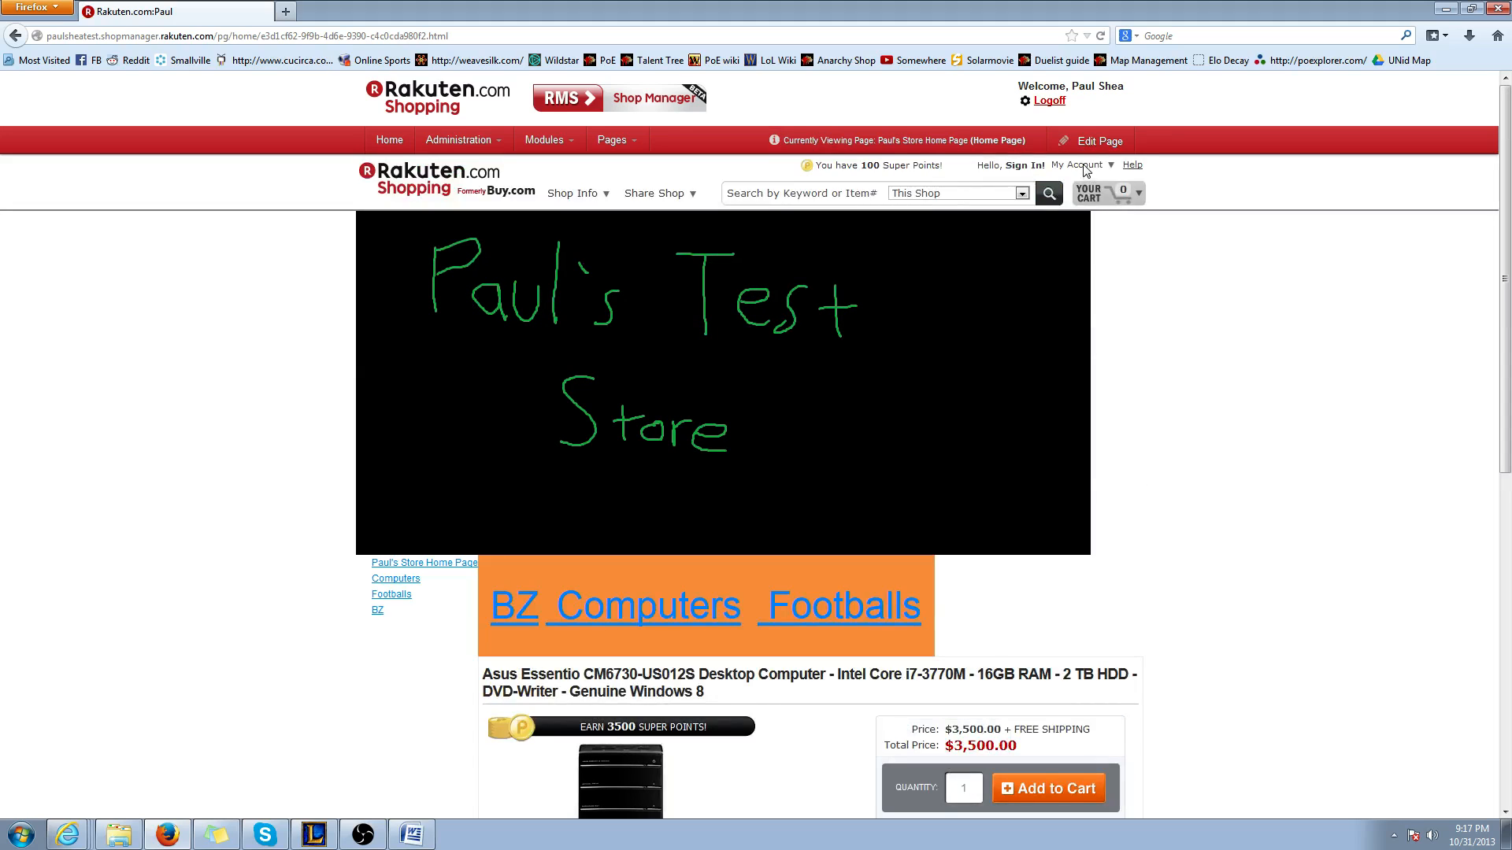
pyautogui.click(1095, 142)
pyautogui.click(1069, 183)
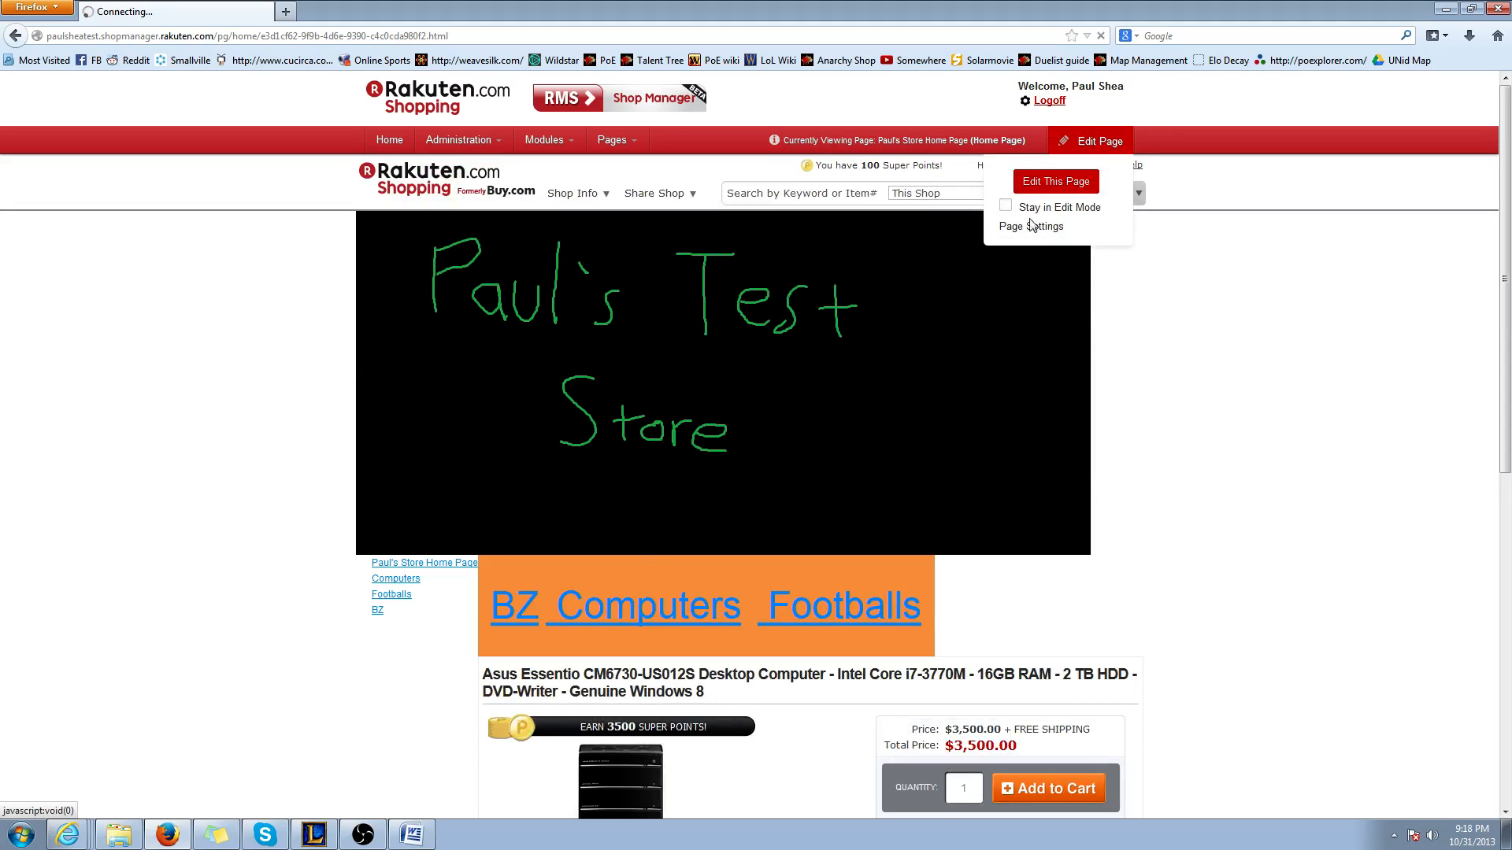
pyautogui.click(1106, 145)
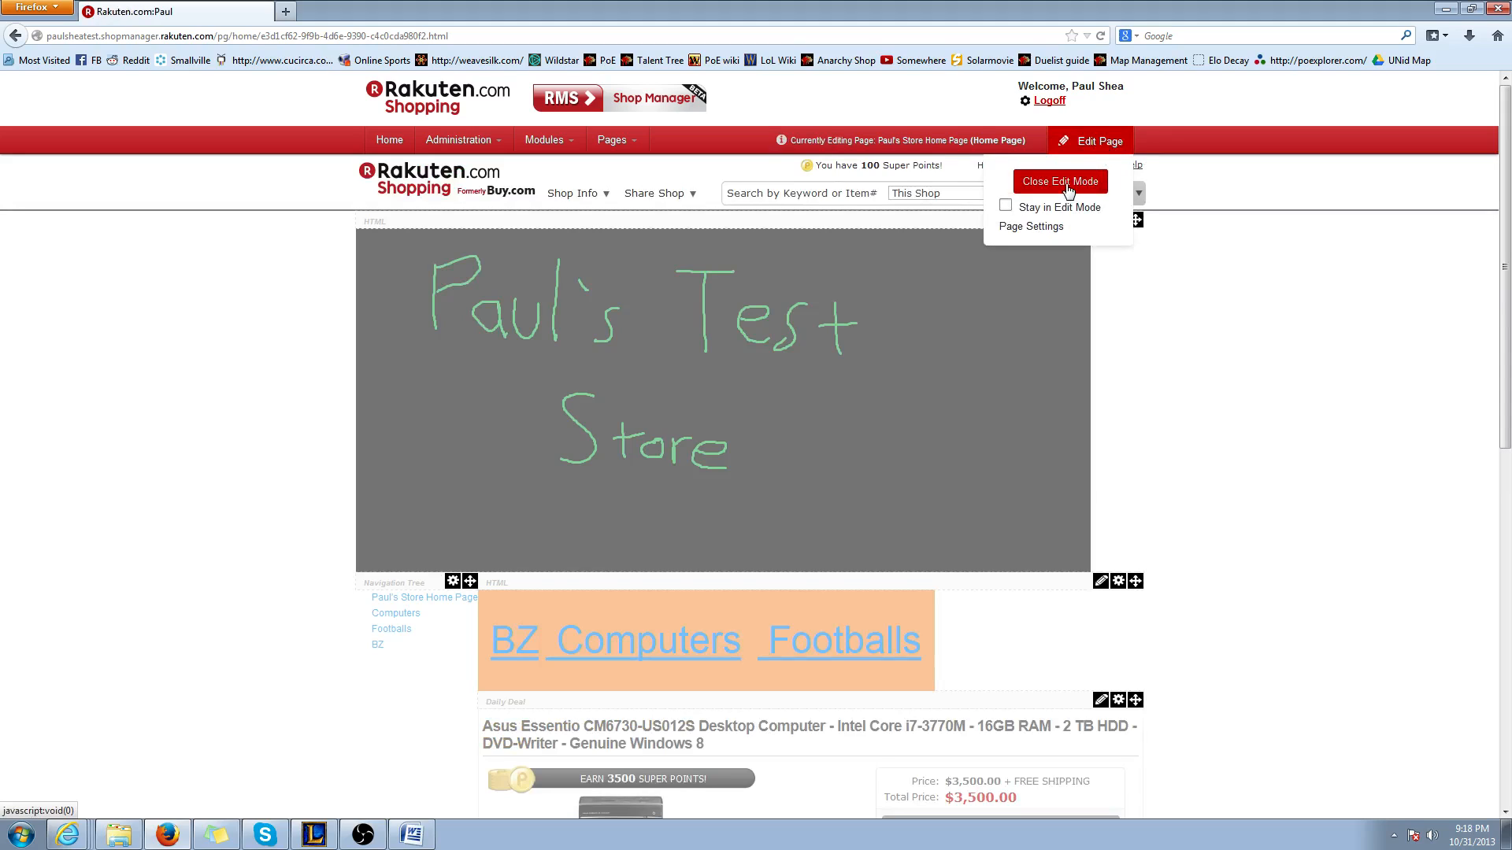
pyautogui.click(1070, 189)
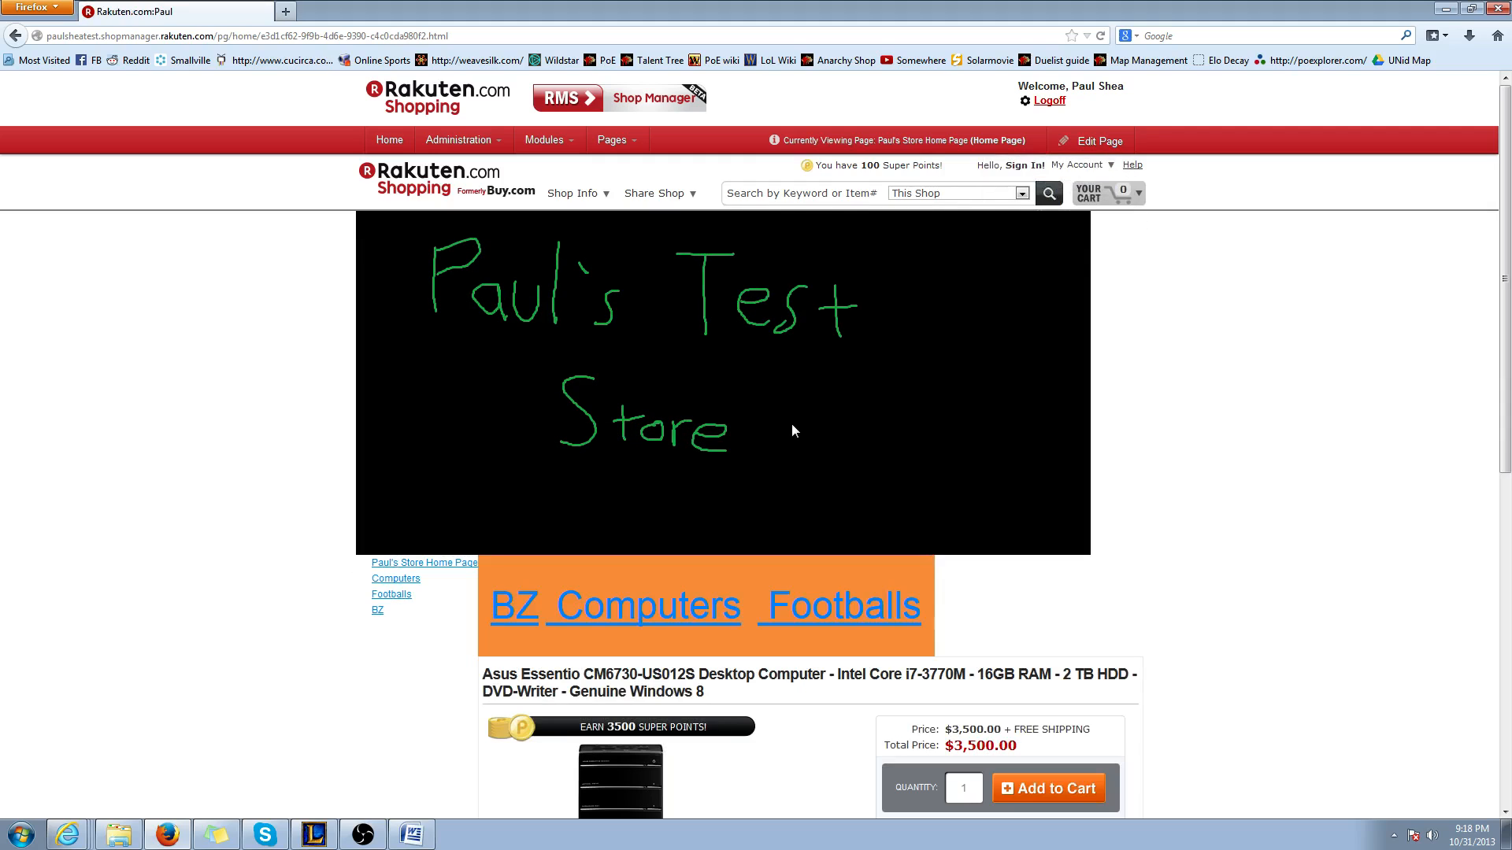
# Test the table's BZ, Computers and Footballs links, returning to the home page after each one
pyautogui.click(517, 617)
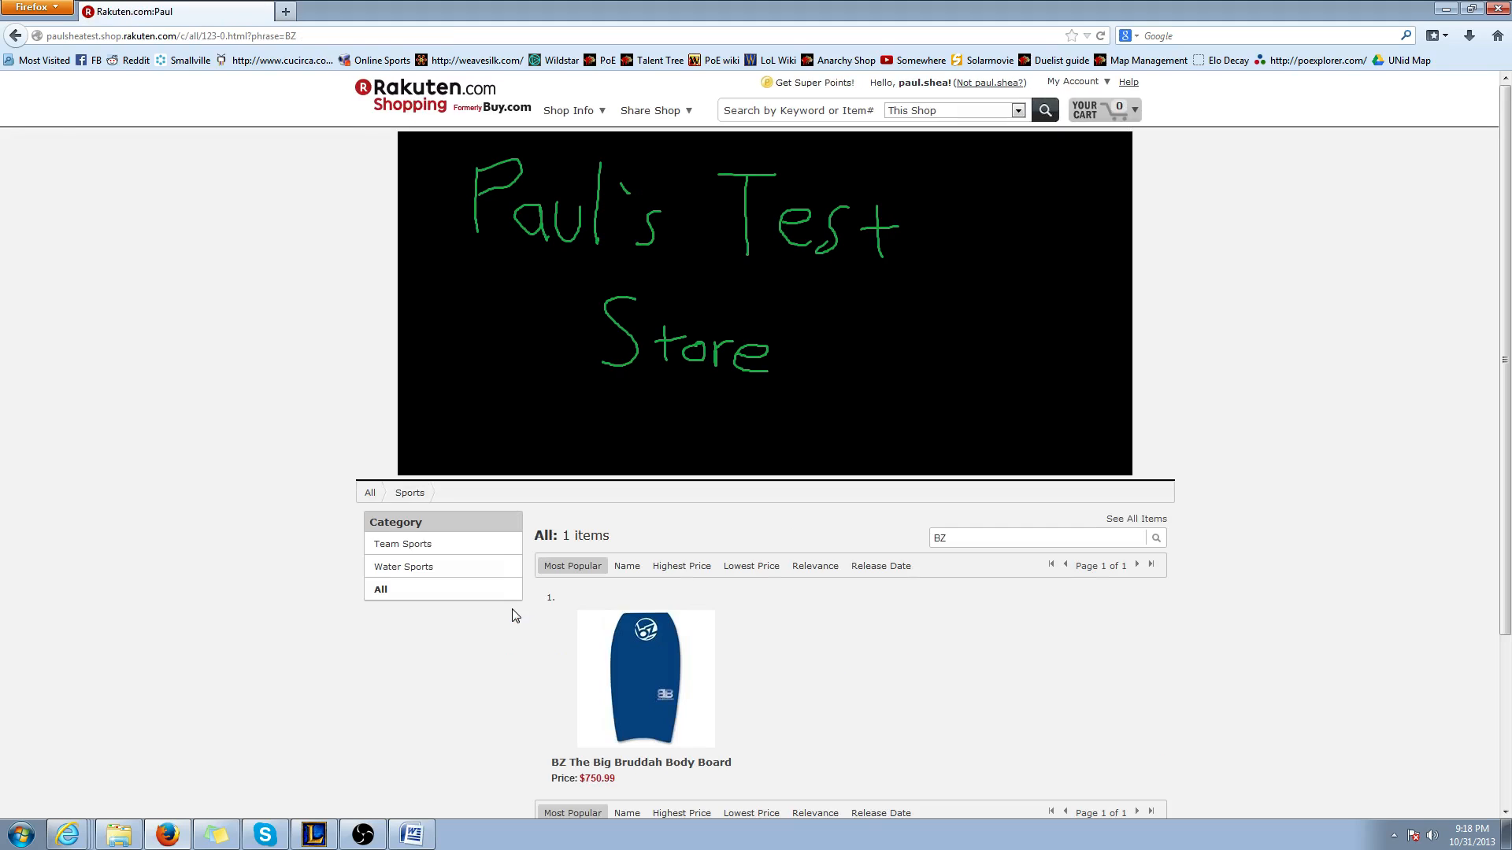
pyautogui.hotkey('alt', 'Left')
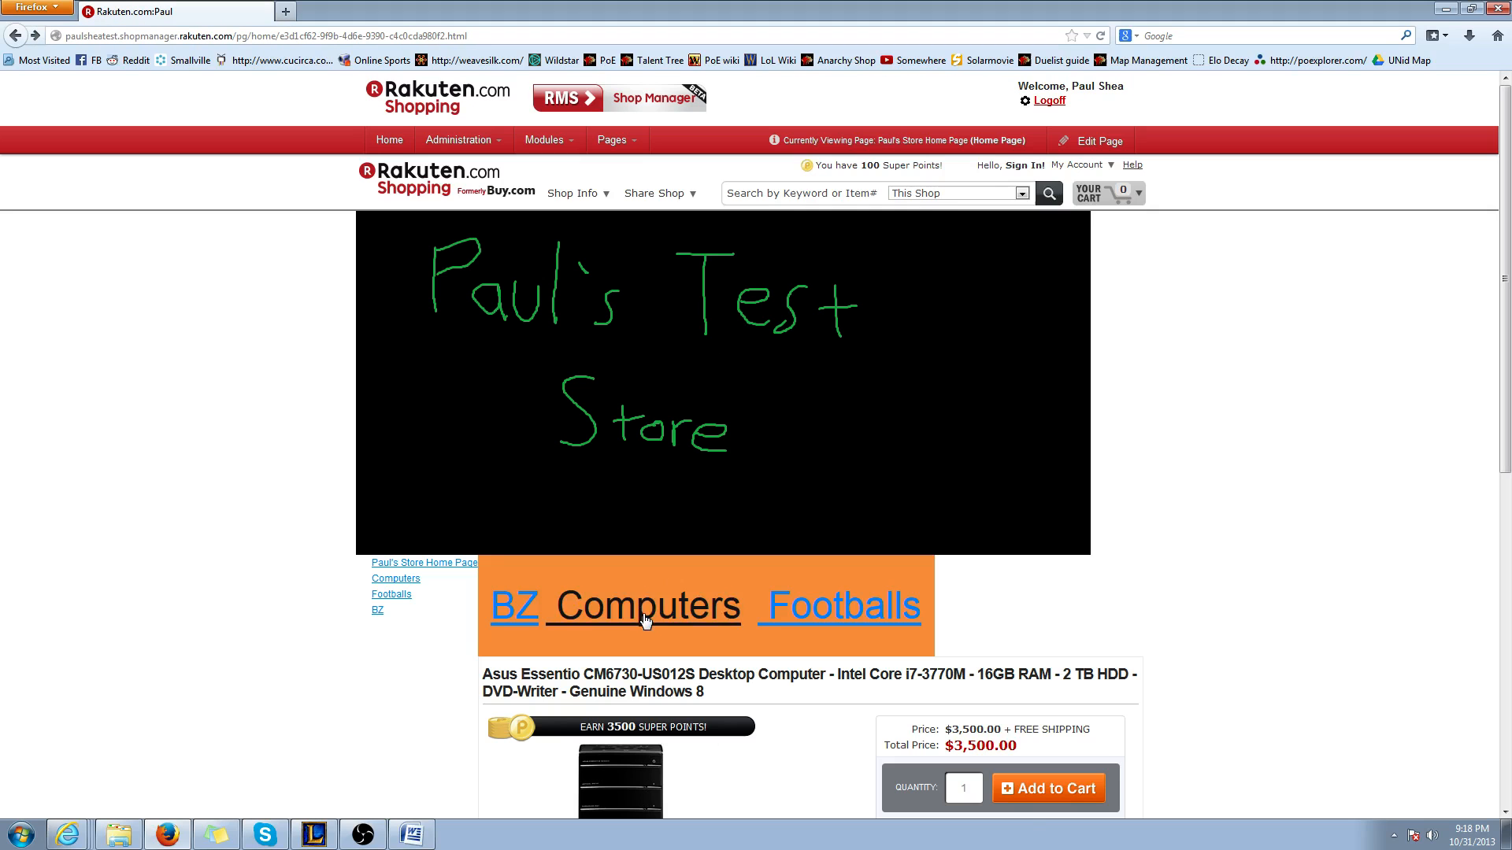
pyautogui.click(648, 622)
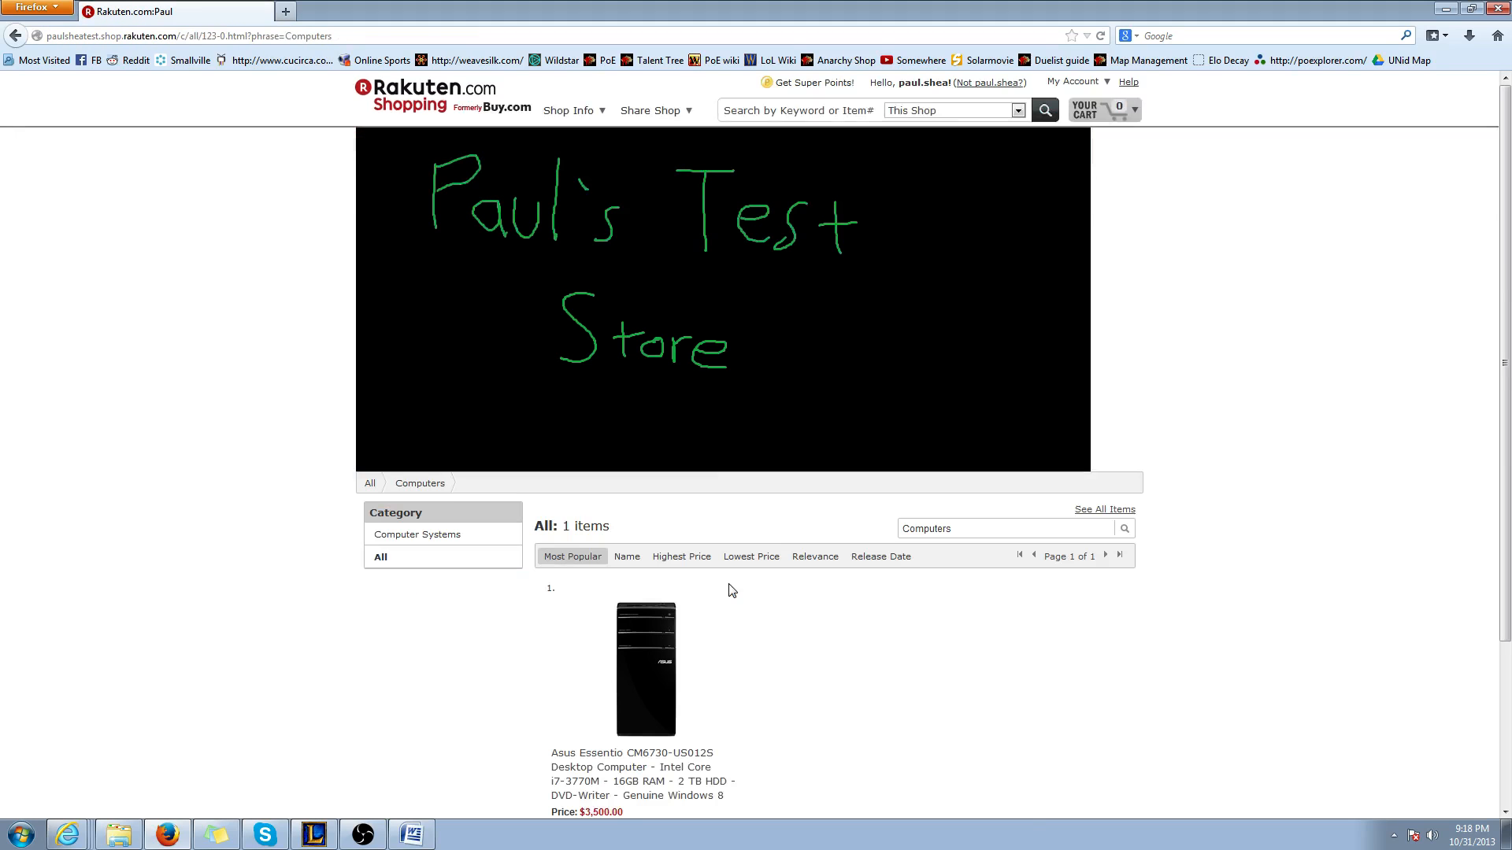
pyautogui.hotkey('alt', 'Left')
pyautogui.click(785, 616)
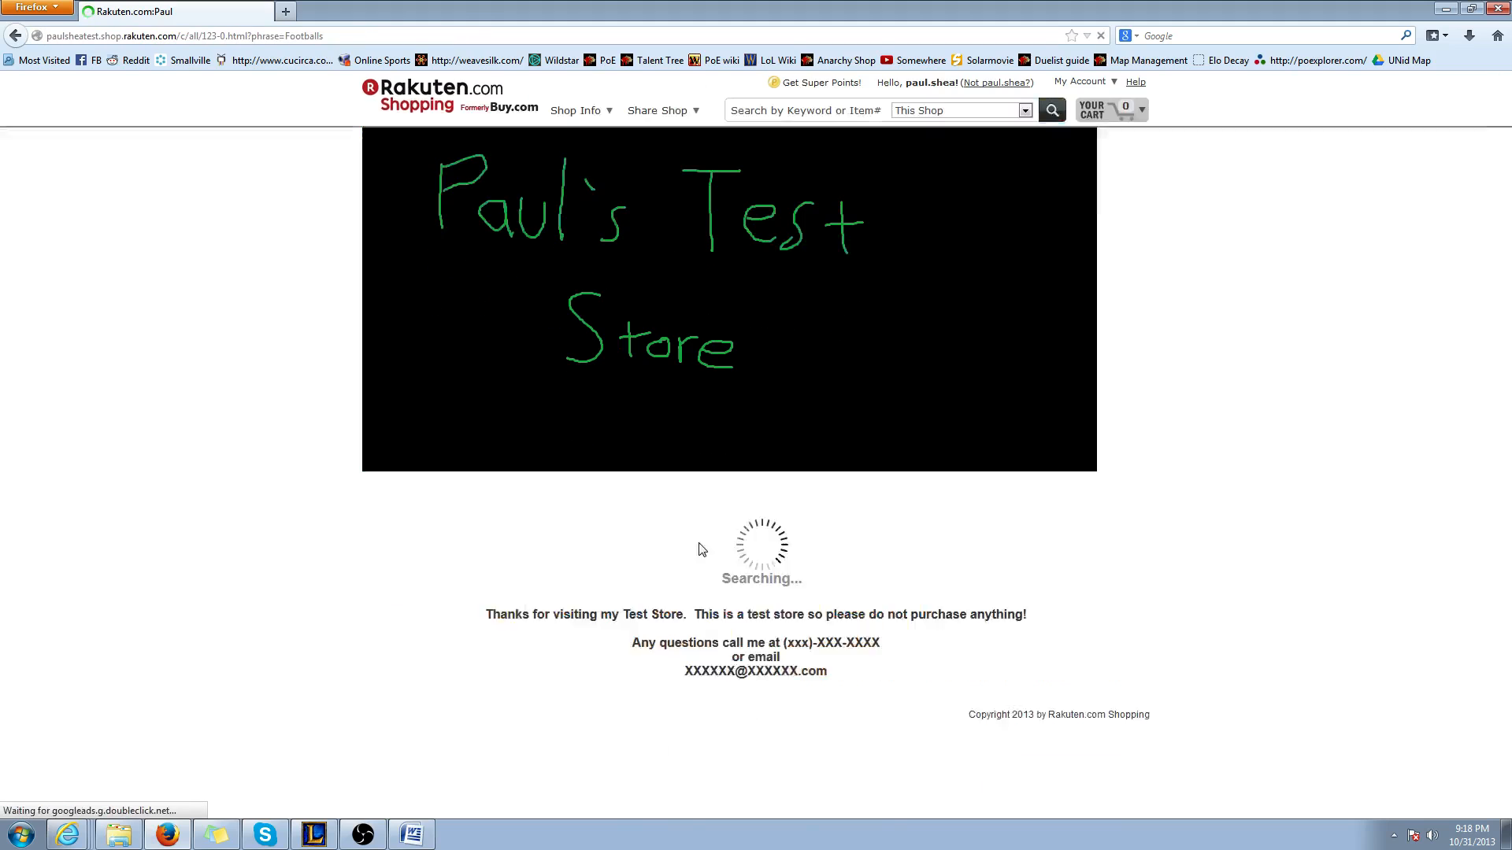
pyautogui.hotkey('alt', 'Left')
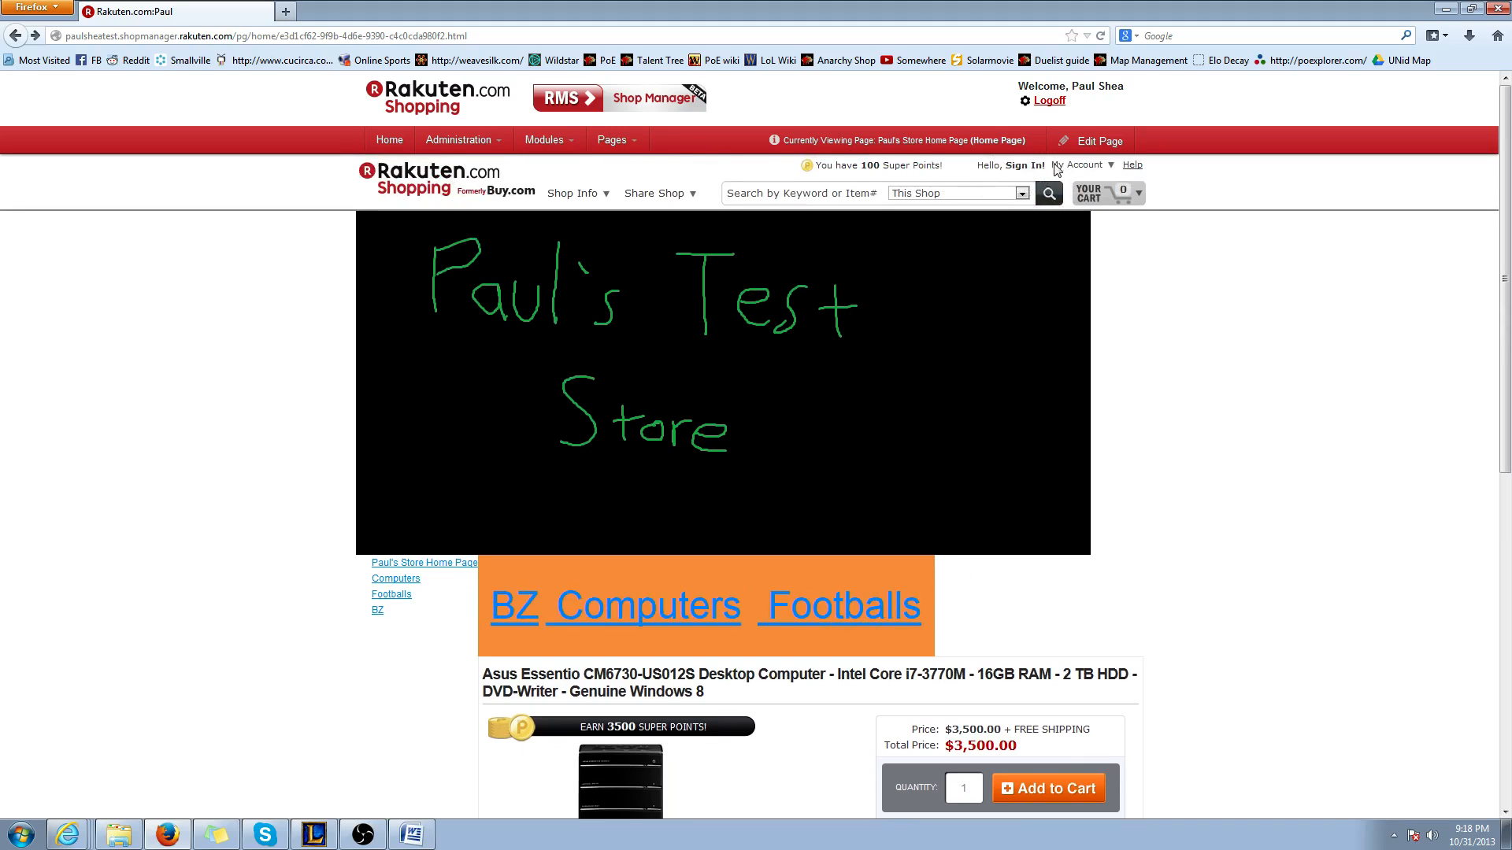
# Reopen the home page for editing and delete the HTML module containing the orange link table
pyautogui.click(1089, 142)
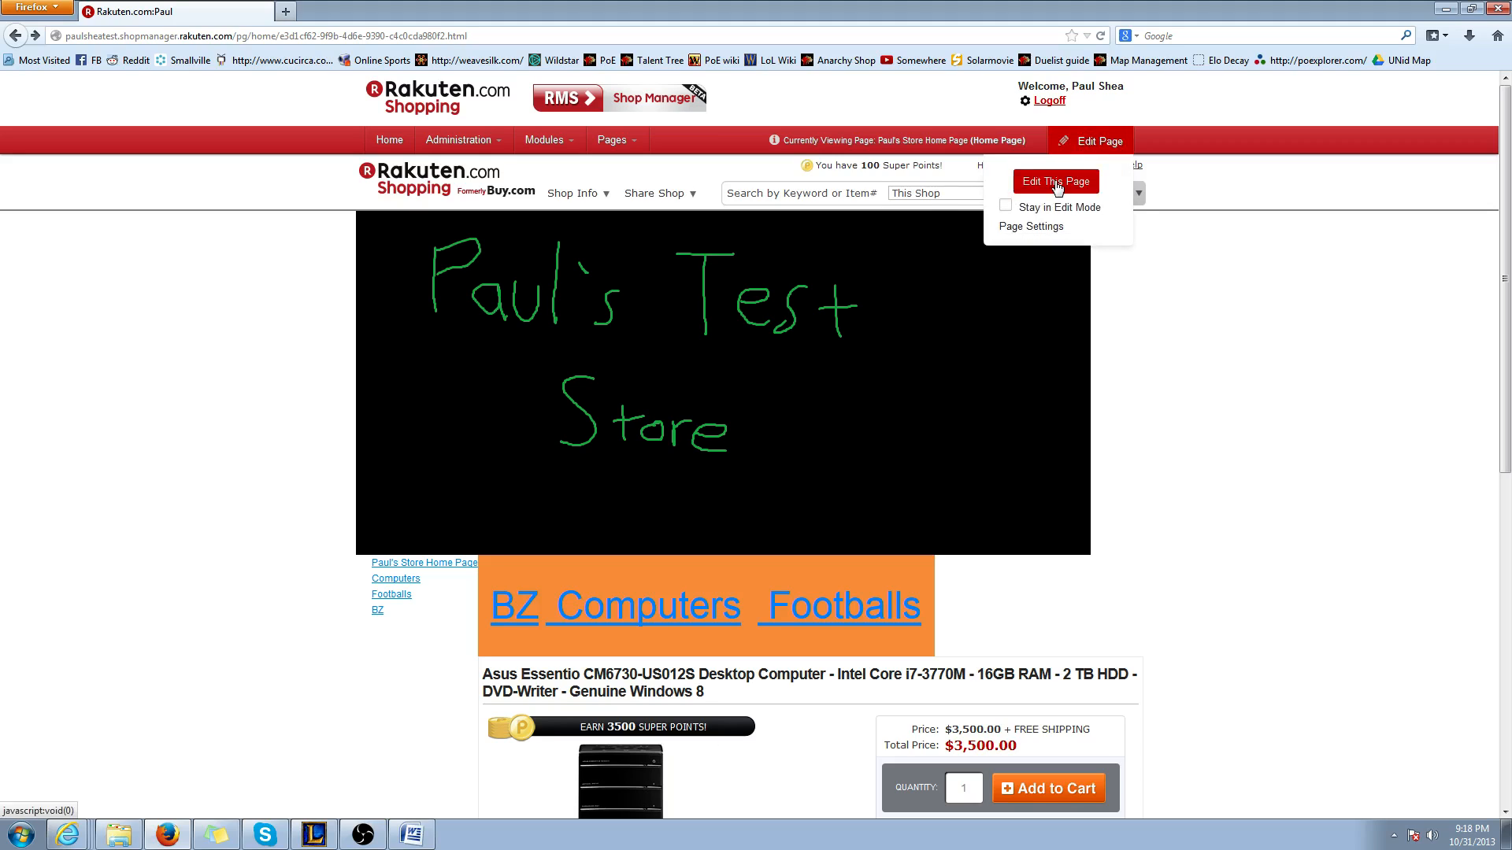
pyautogui.click(1055, 185)
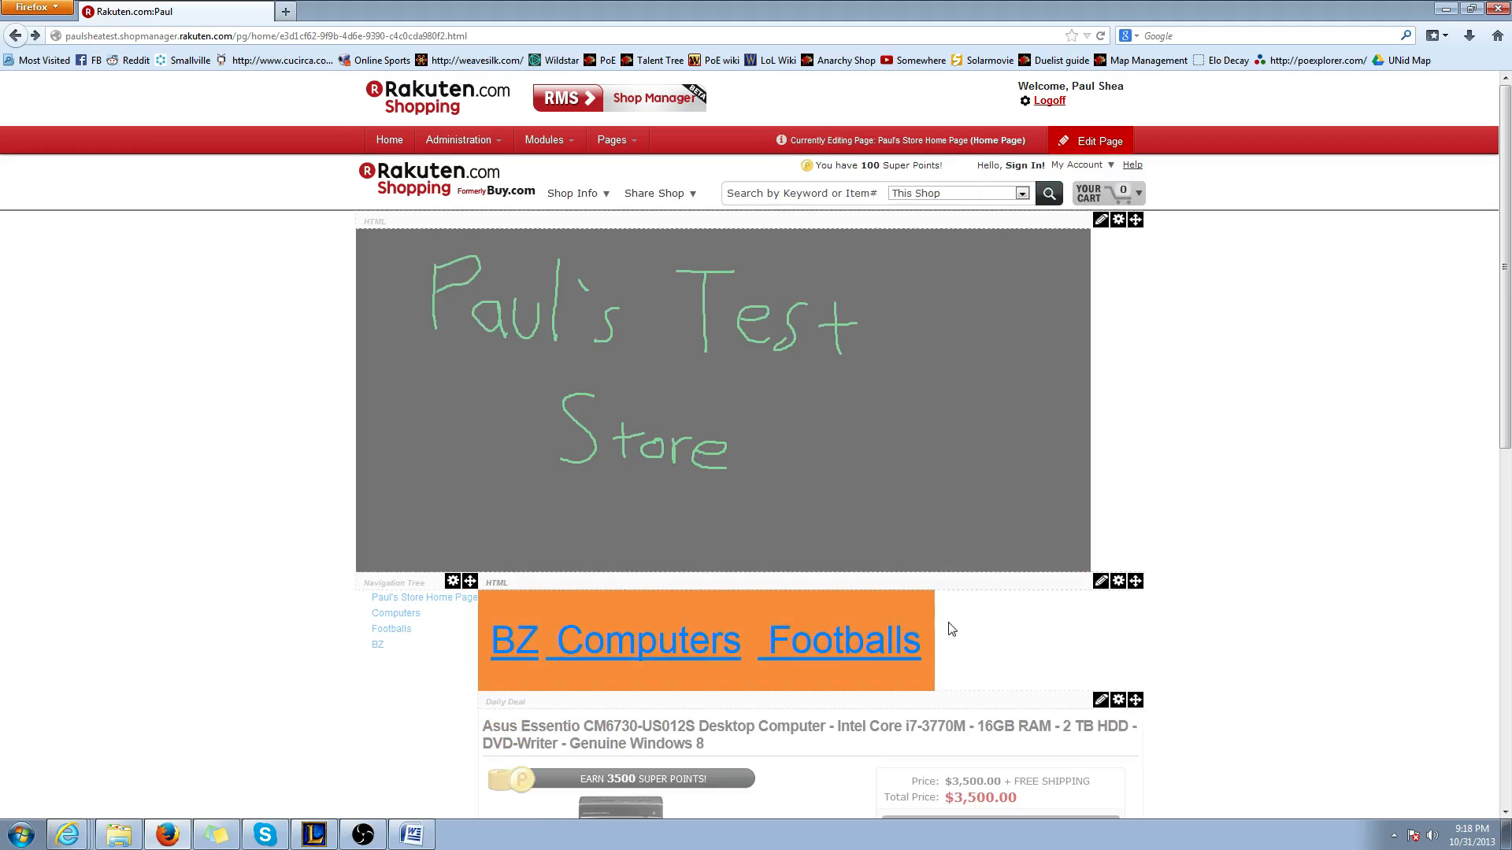
pyautogui.moveTo(1101, 583)
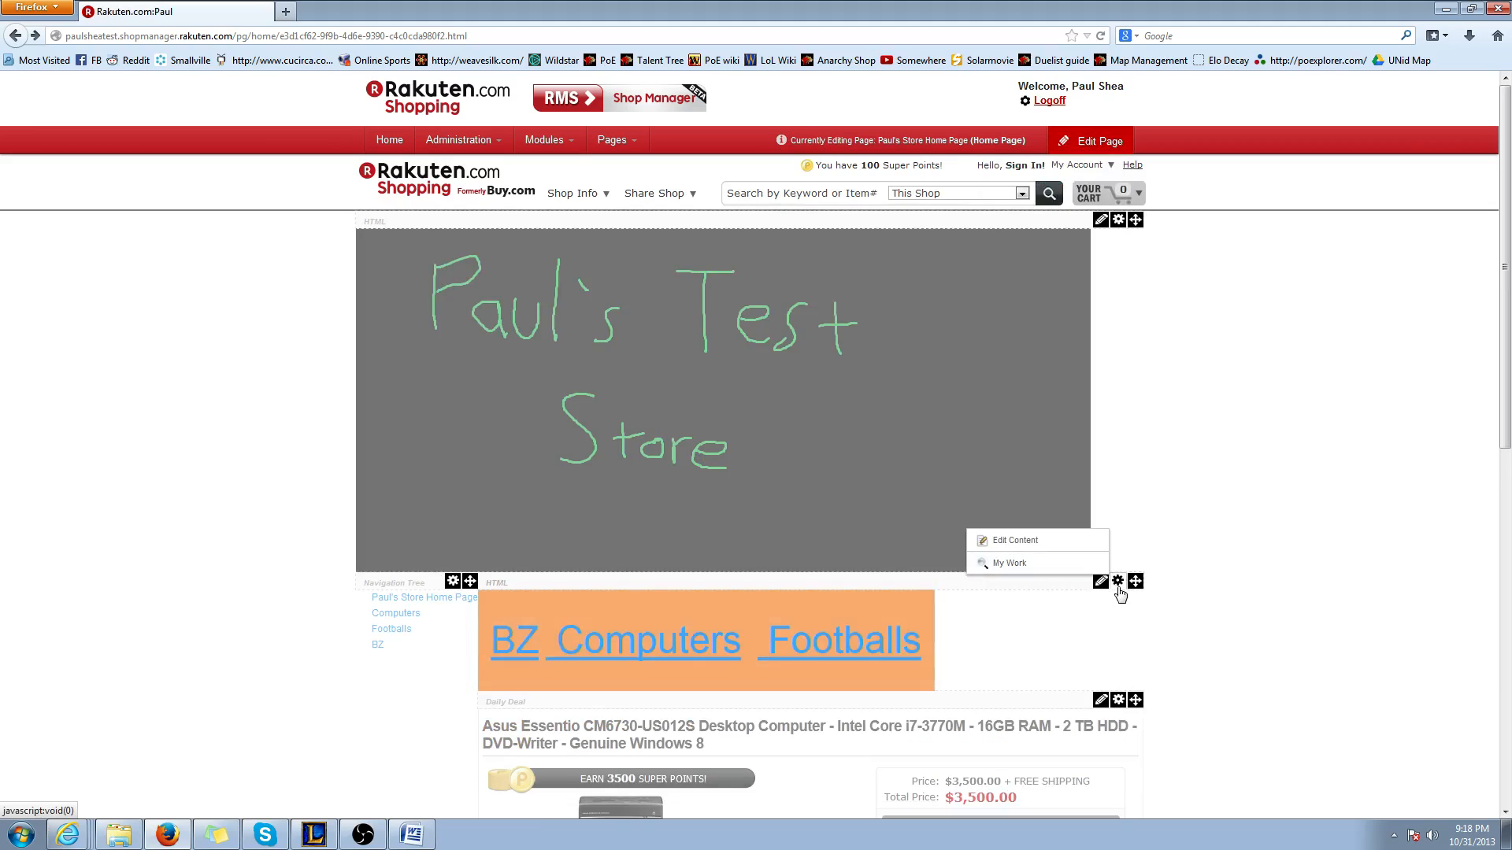
pyautogui.click(1045, 546)
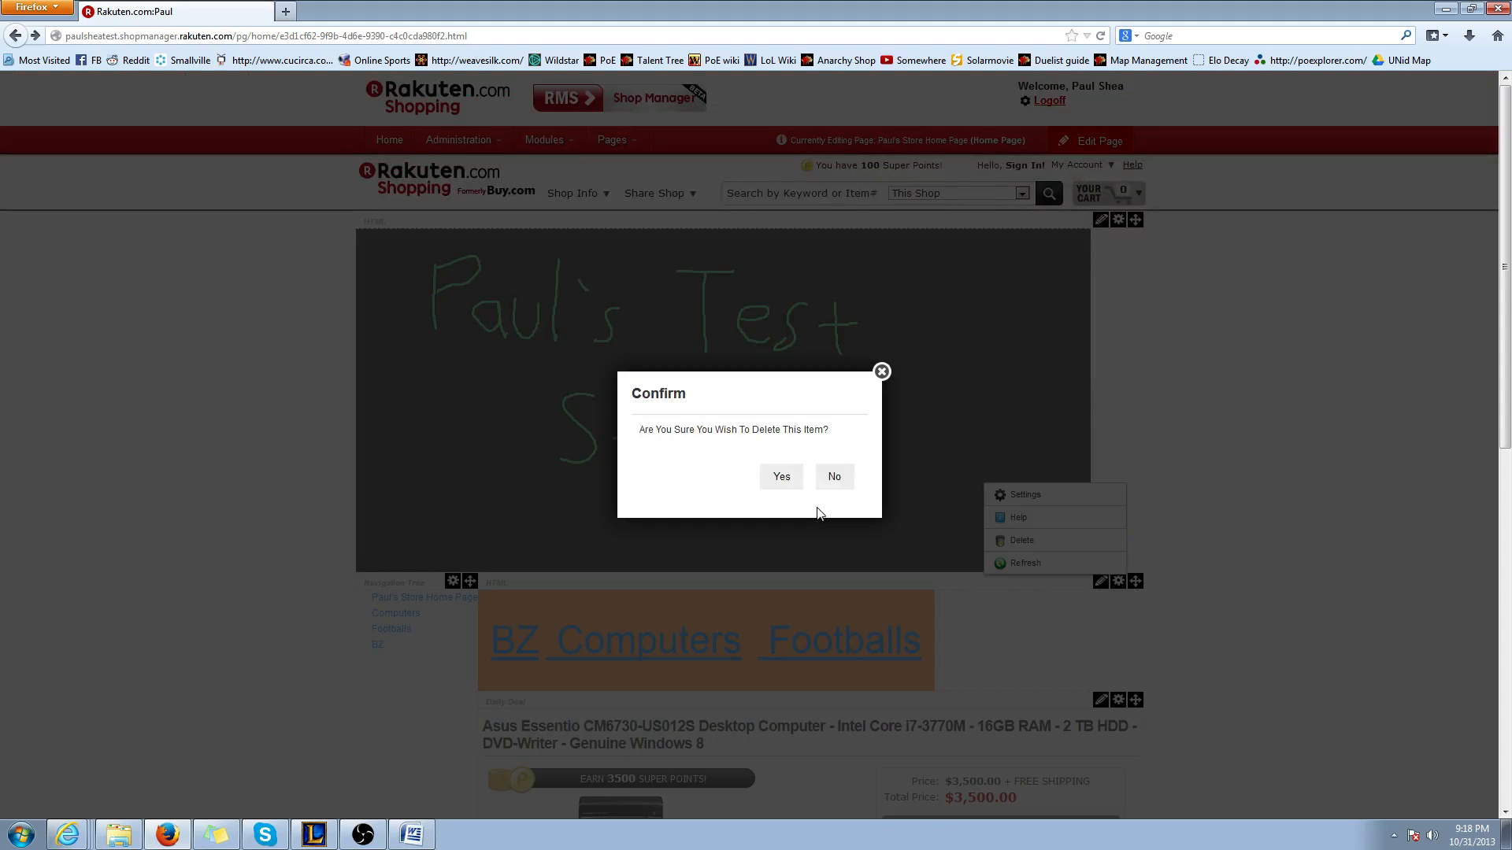
pyautogui.click(782, 475)
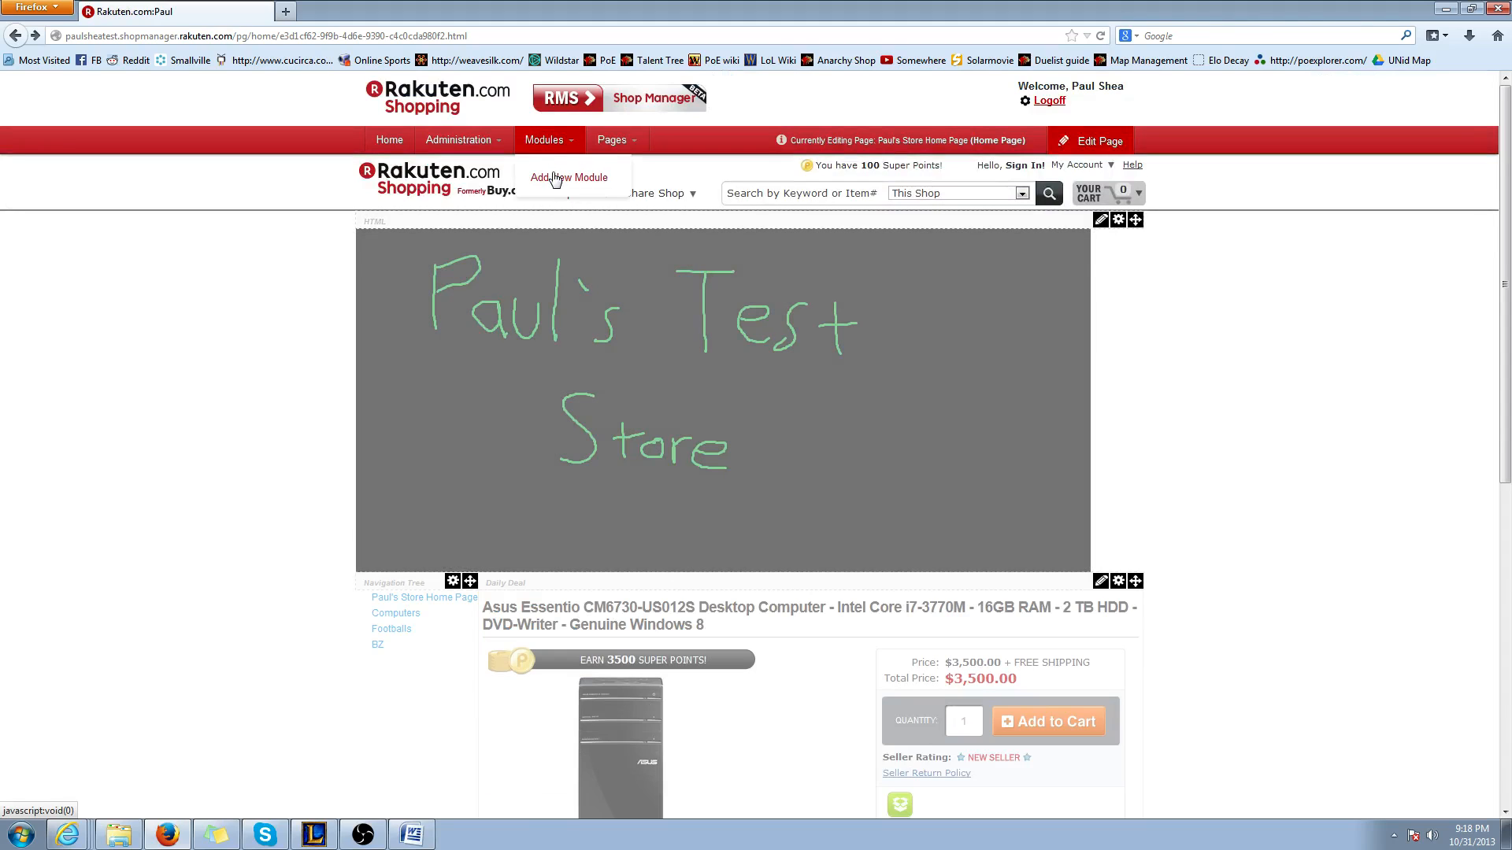
# Add a new HTML module above the Daily Deal module and close the module picker
pyautogui.click(555, 179)
pyautogui.moveTo(605, 178); pyautogui.dragTo(672, 445)
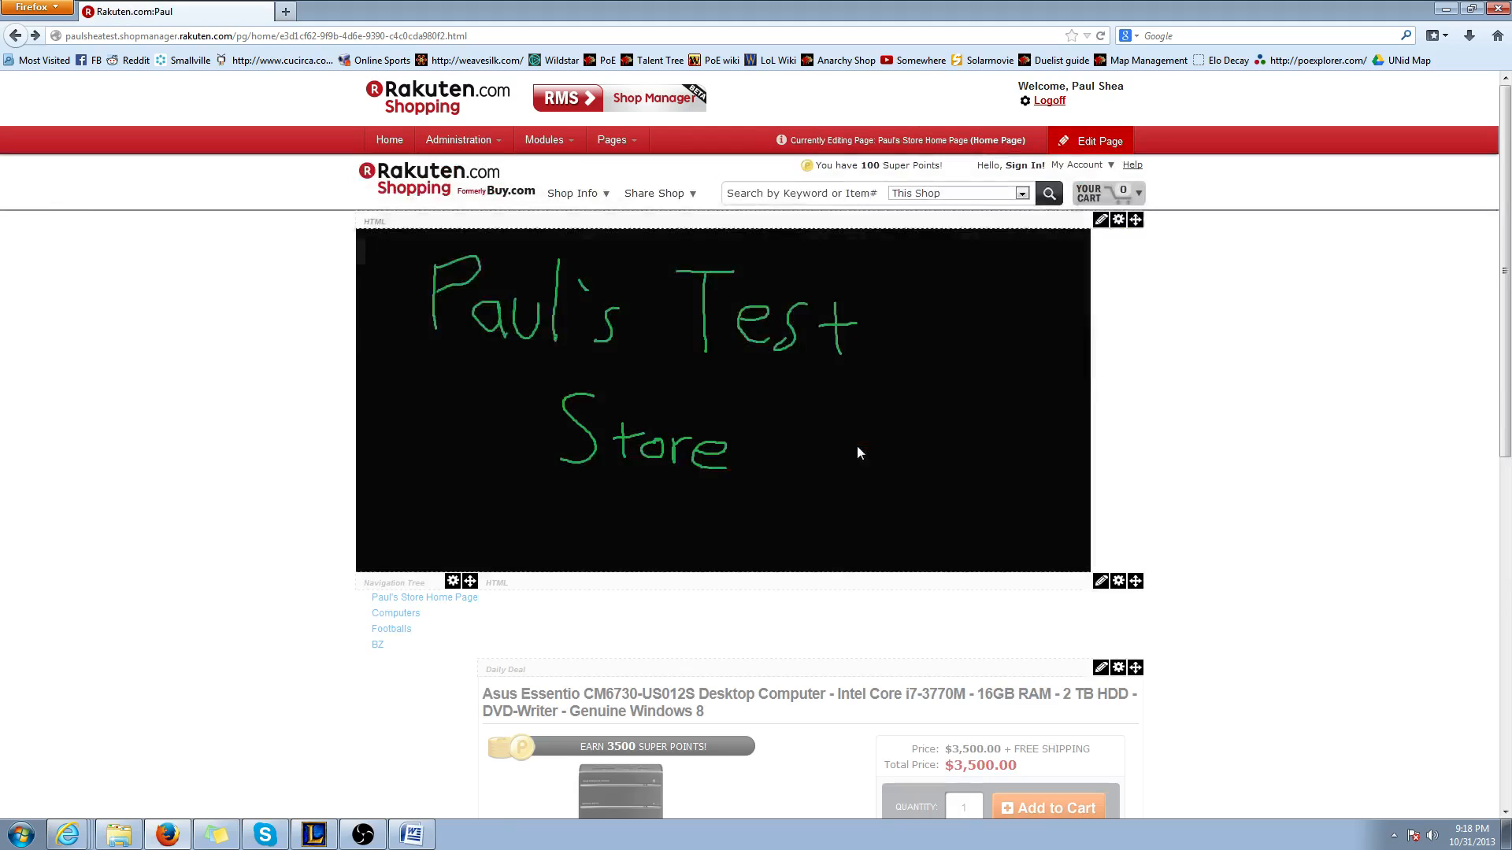
pyautogui.scroll(-3, 1150, 606)
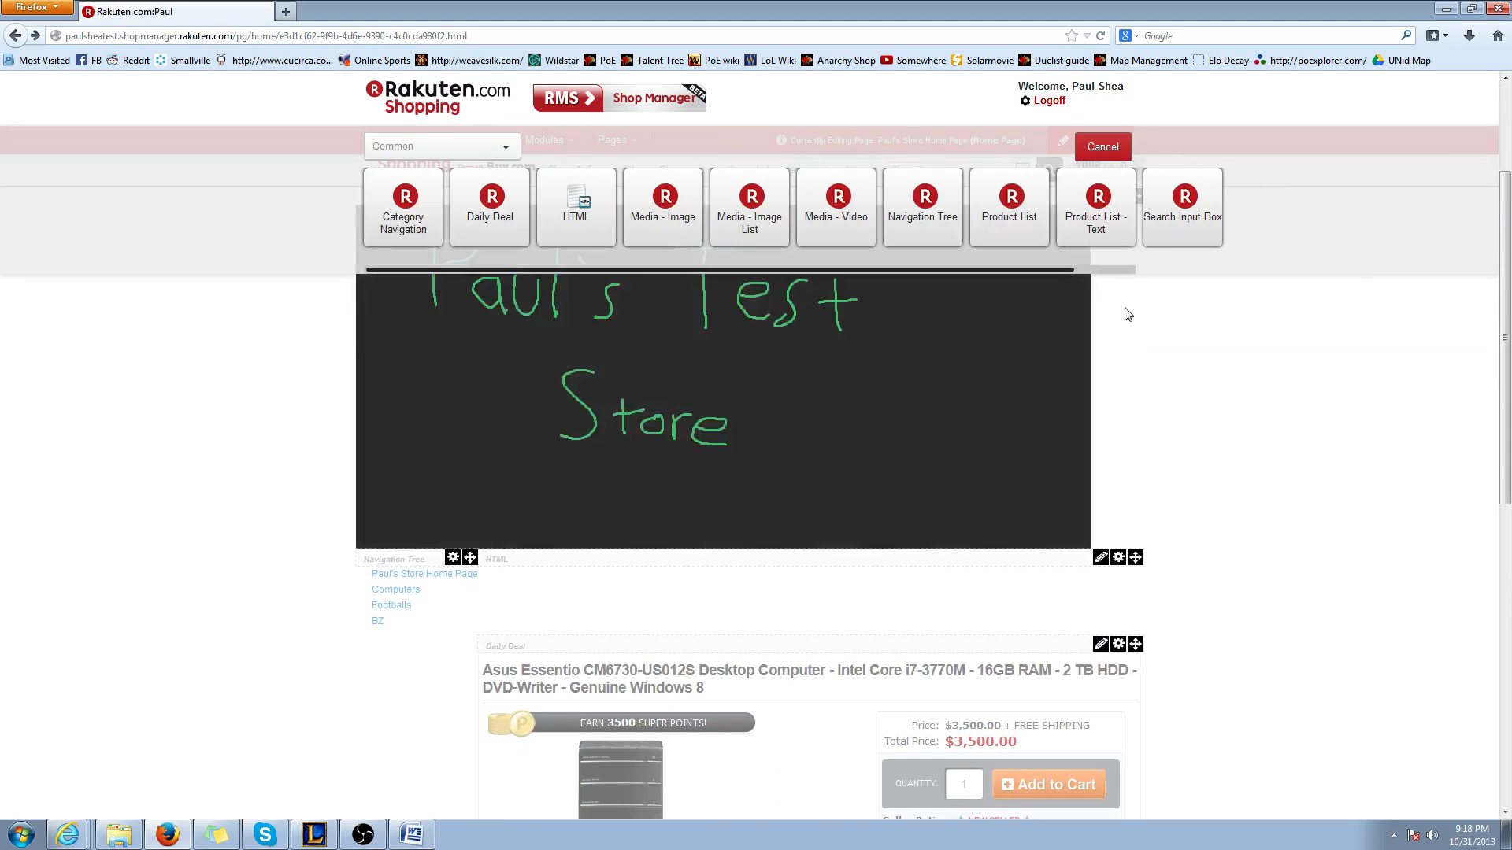
pyautogui.click(1102, 147)
# Open the new HTML module's content for editing and lay out a table with one column and three rows in the Table Wizard
pyautogui.moveTo(1100, 402)
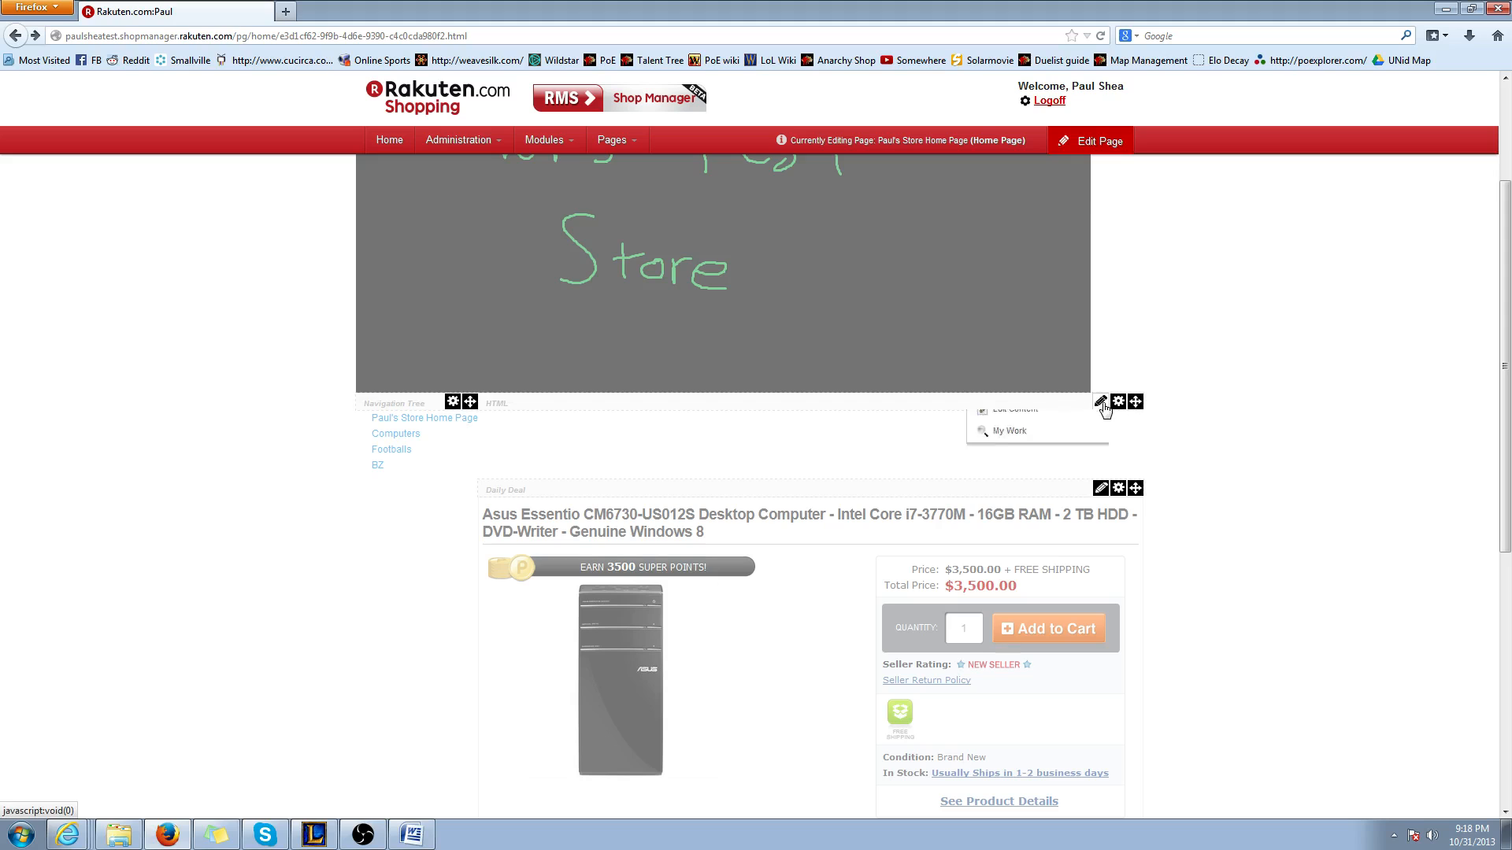
pyautogui.click(1015, 422)
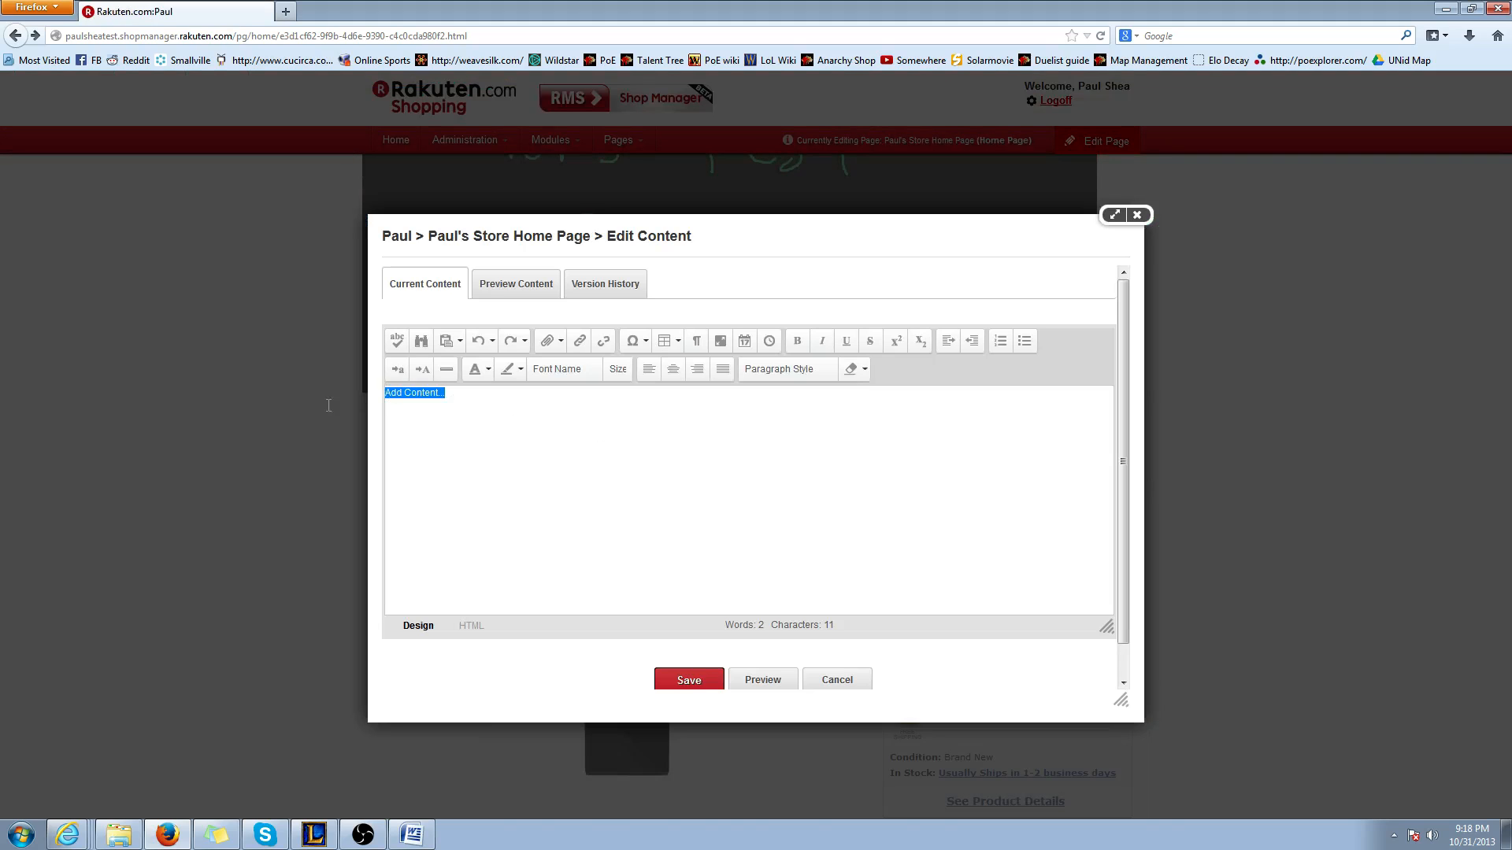
pyautogui.click(665, 347)
pyautogui.click(666, 478)
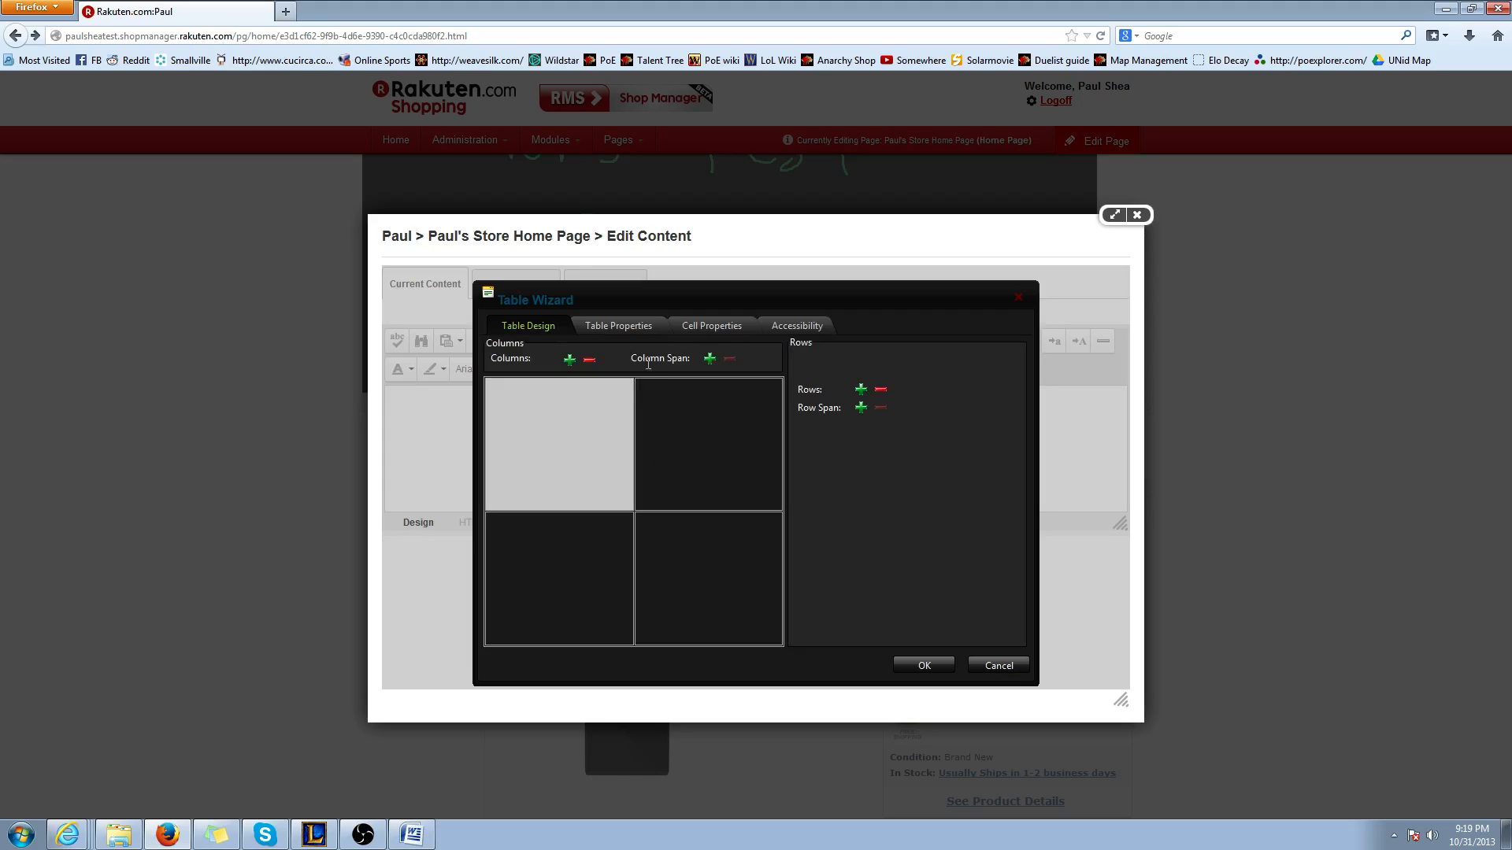
pyautogui.click(881, 392)
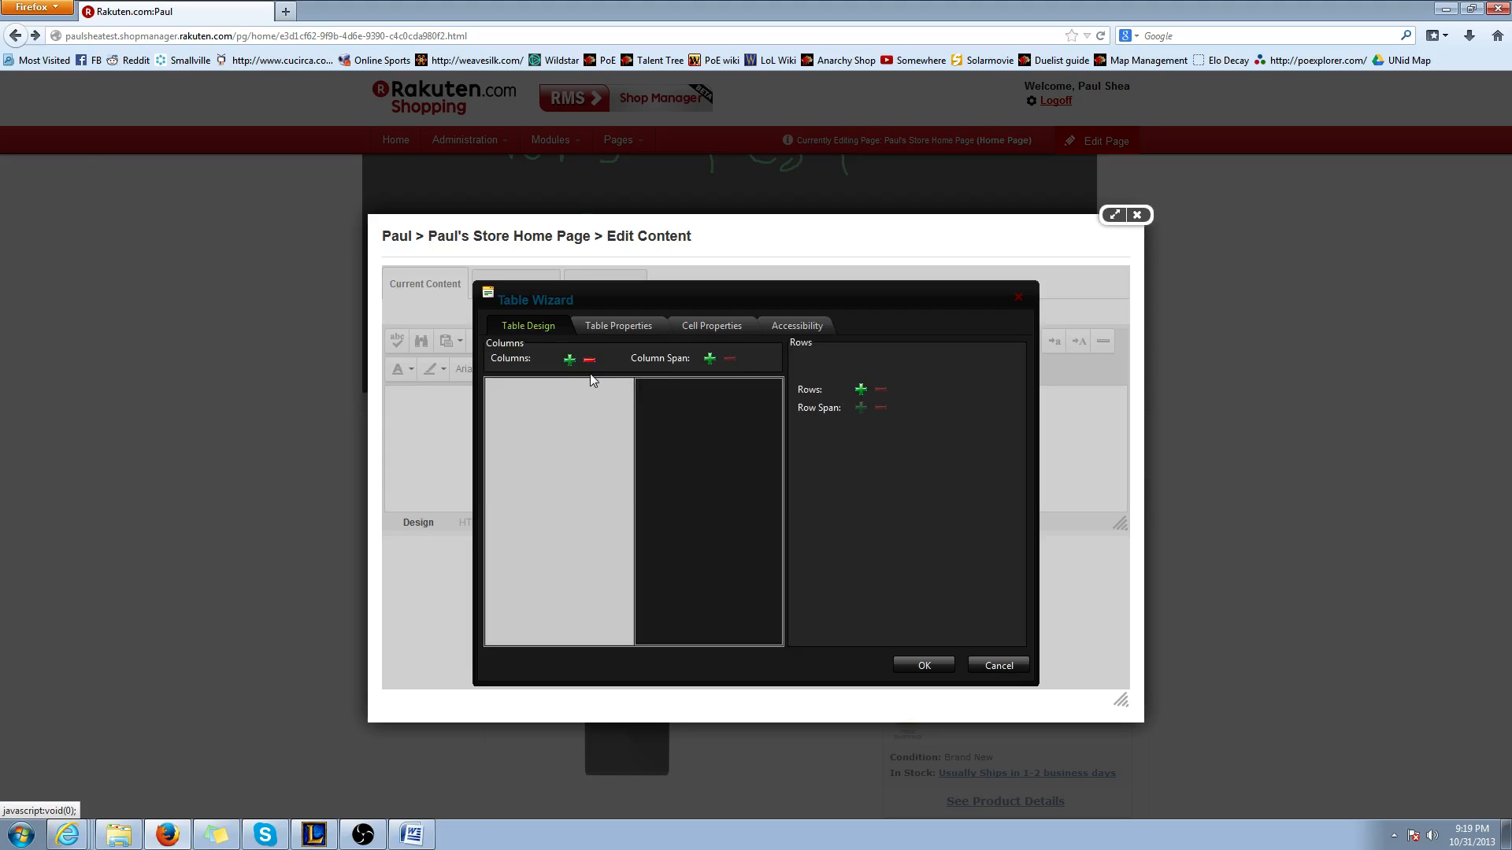
pyautogui.click(570, 360)
pyautogui.click(570, 359)
pyautogui.click(569, 360)
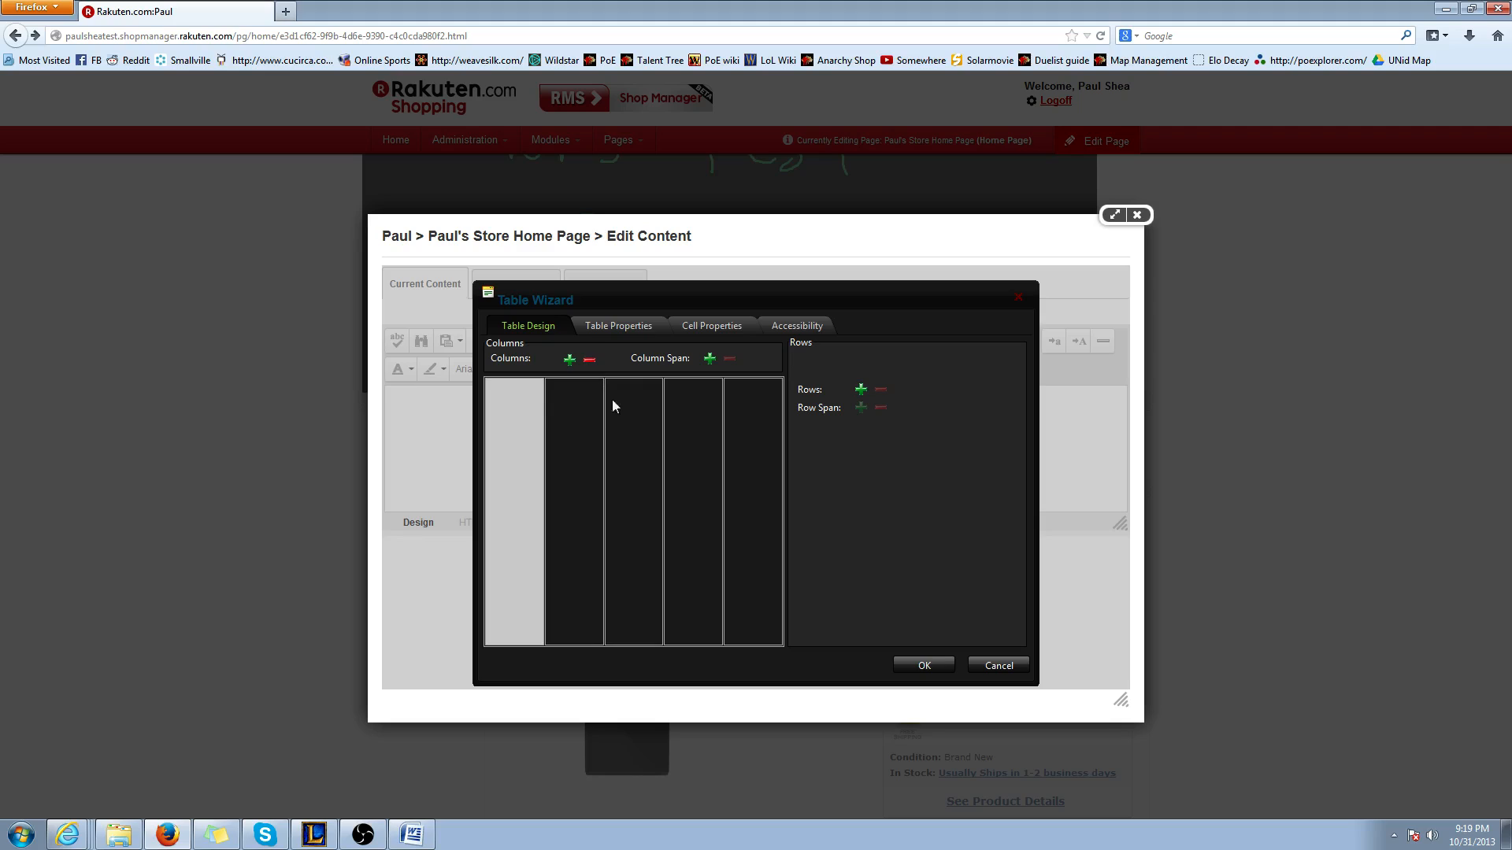
pyautogui.click(589, 360)
pyautogui.click(589, 360)
pyautogui.click(589, 360)
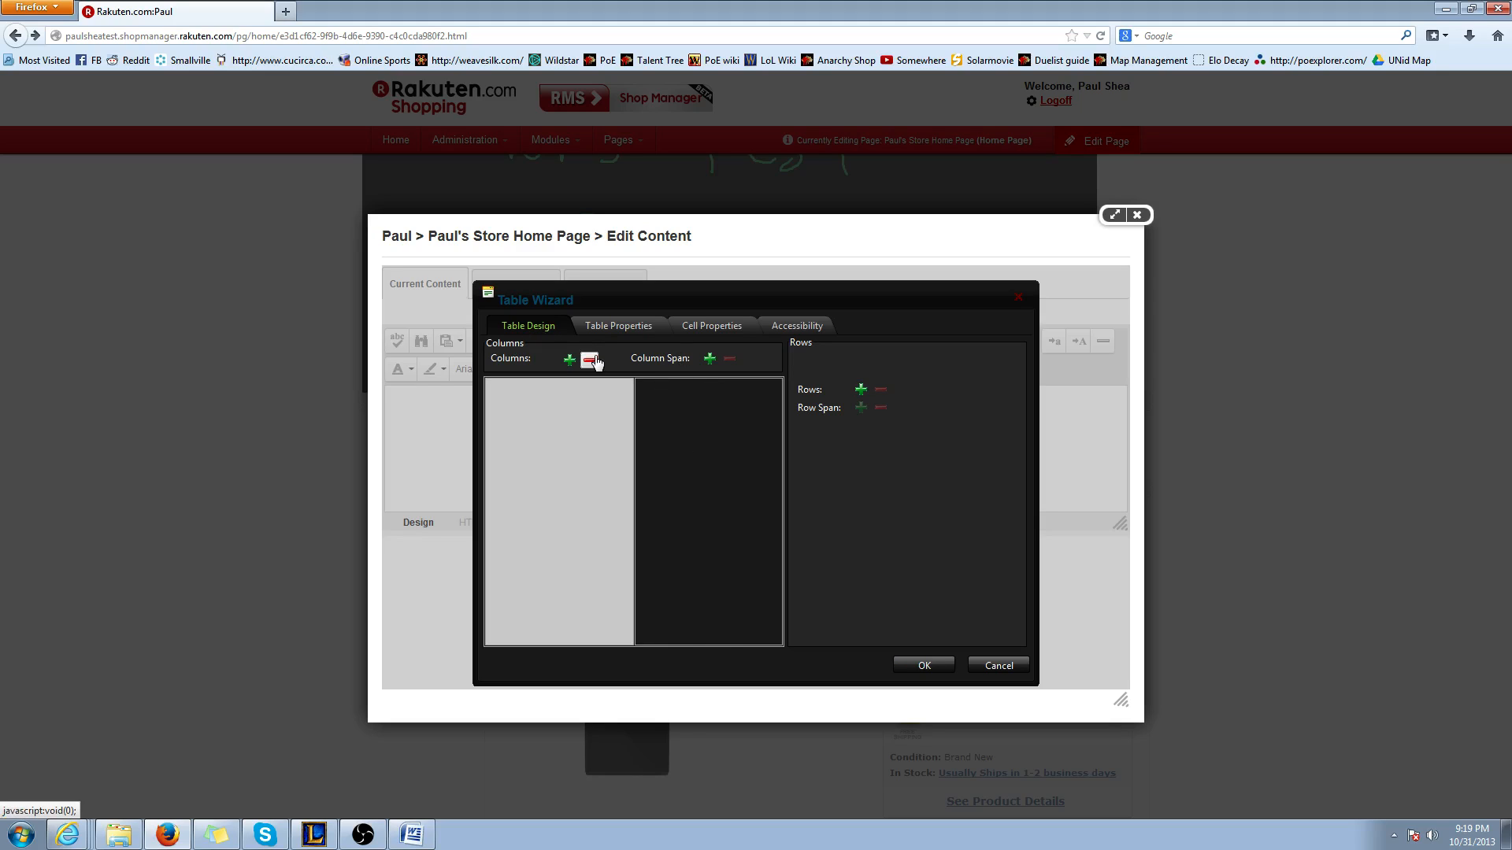
pyautogui.click(589, 360)
pyautogui.click(860, 390)
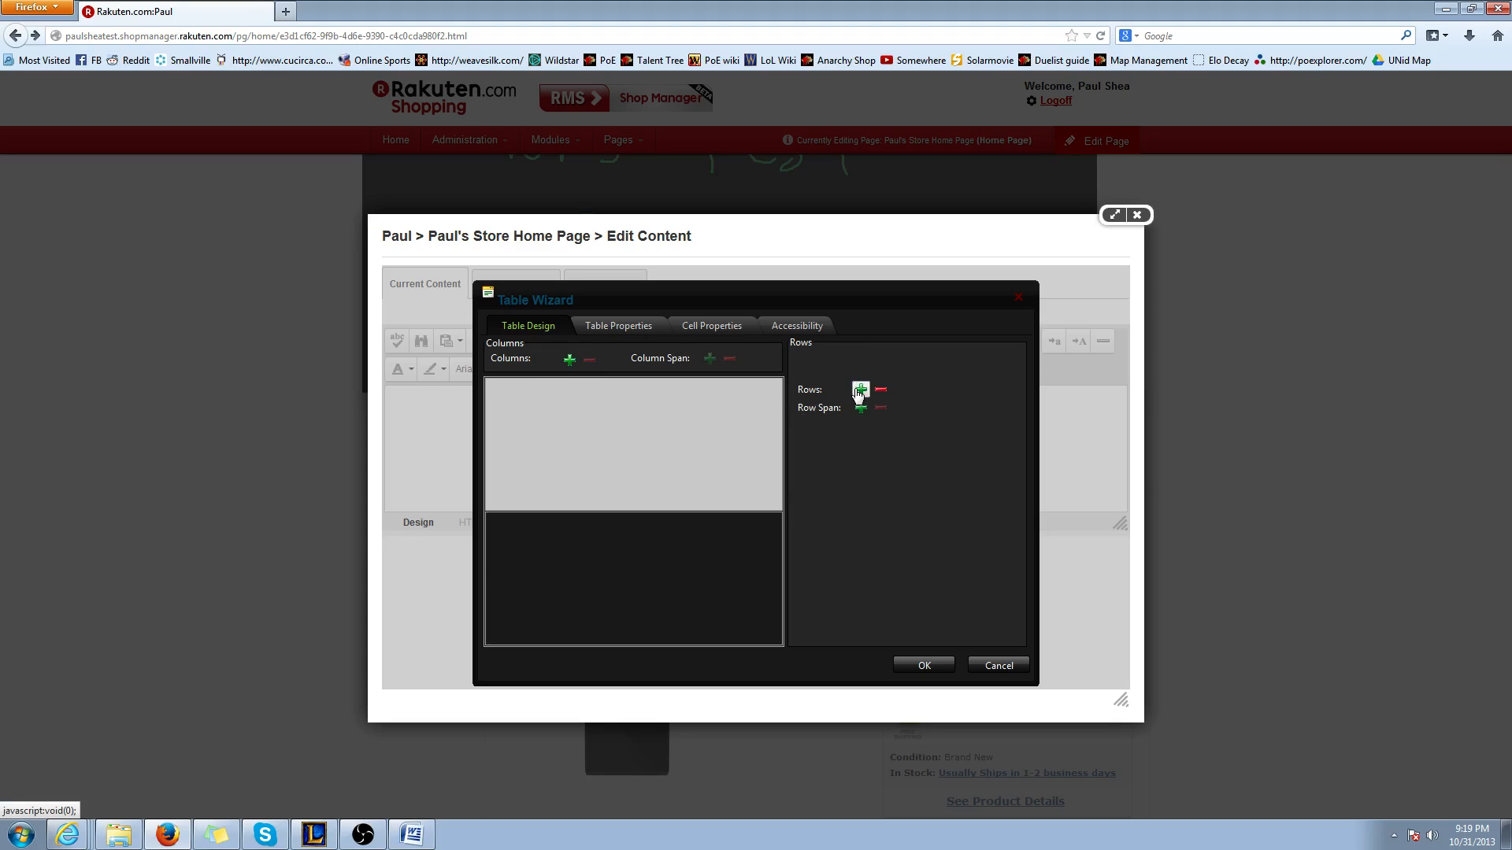
pyautogui.click(859, 390)
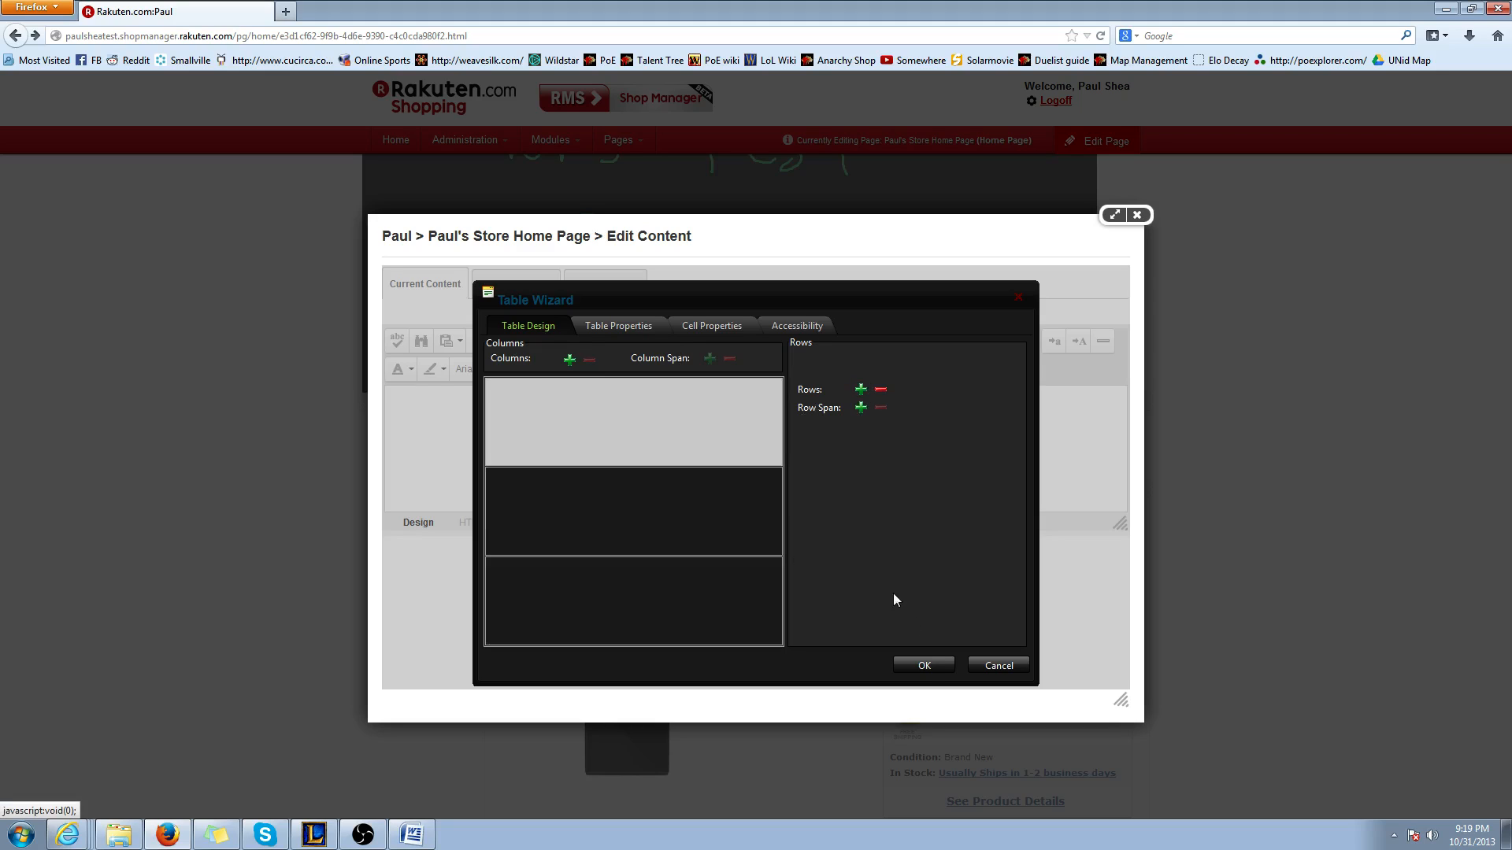
# Set the table's background color to purple #8064a2
pyautogui.click(618, 327)
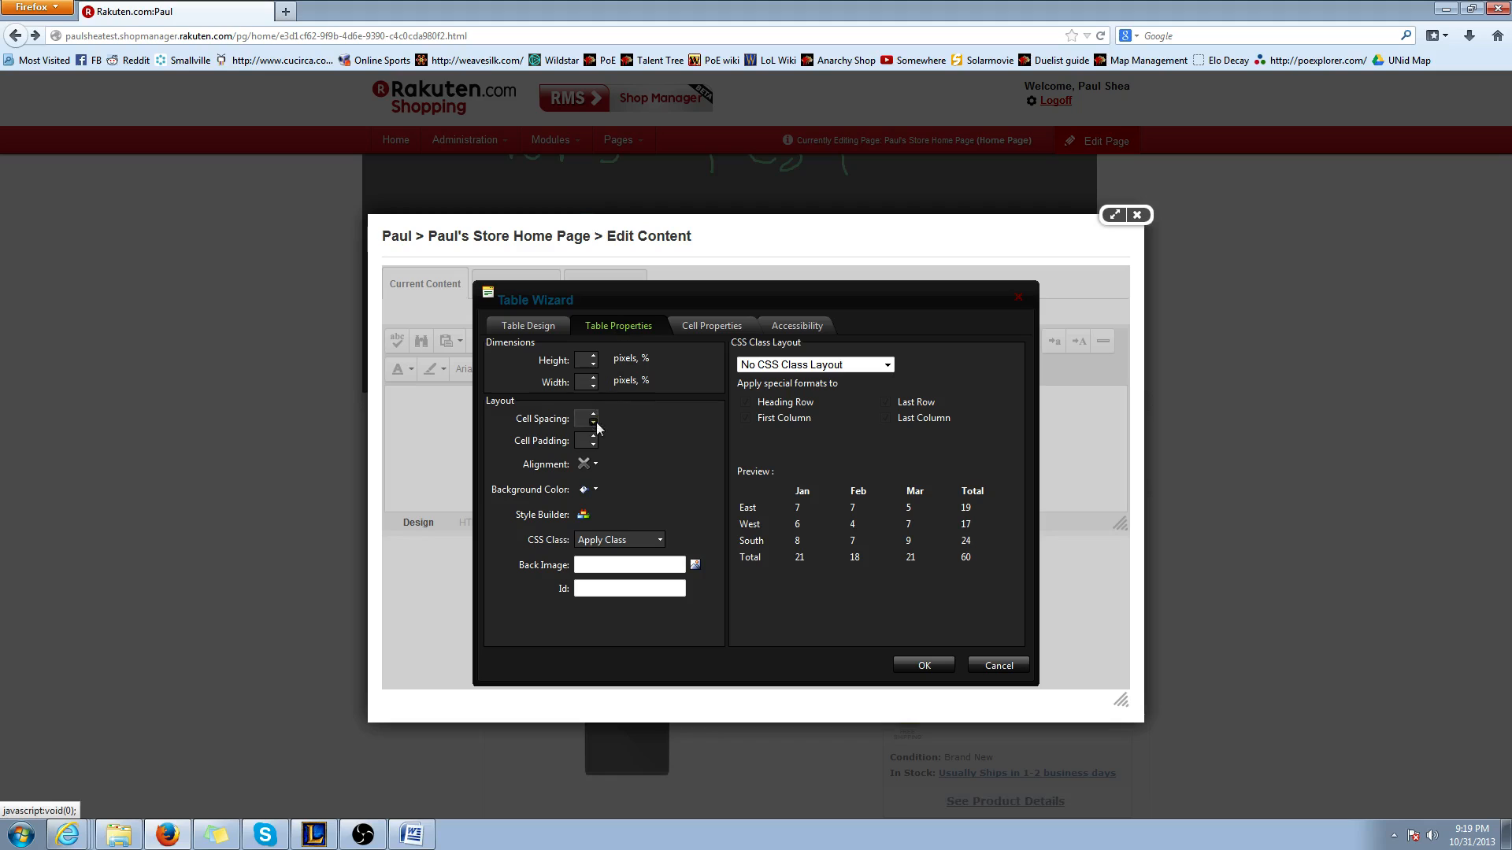
pyautogui.click(549, 330)
pyautogui.click(636, 329)
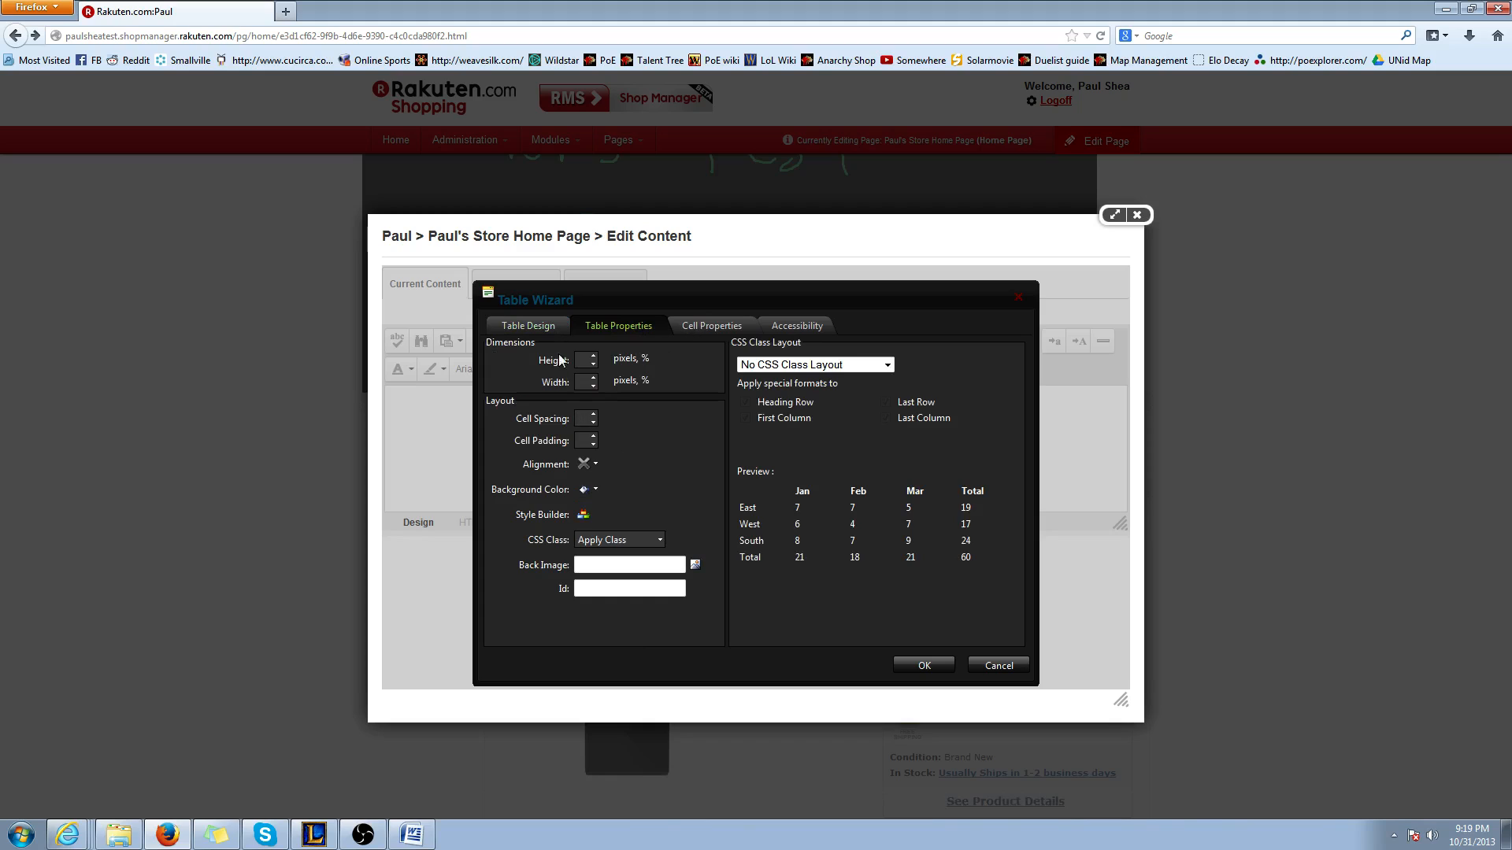
pyautogui.click(560, 326)
pyautogui.click(592, 326)
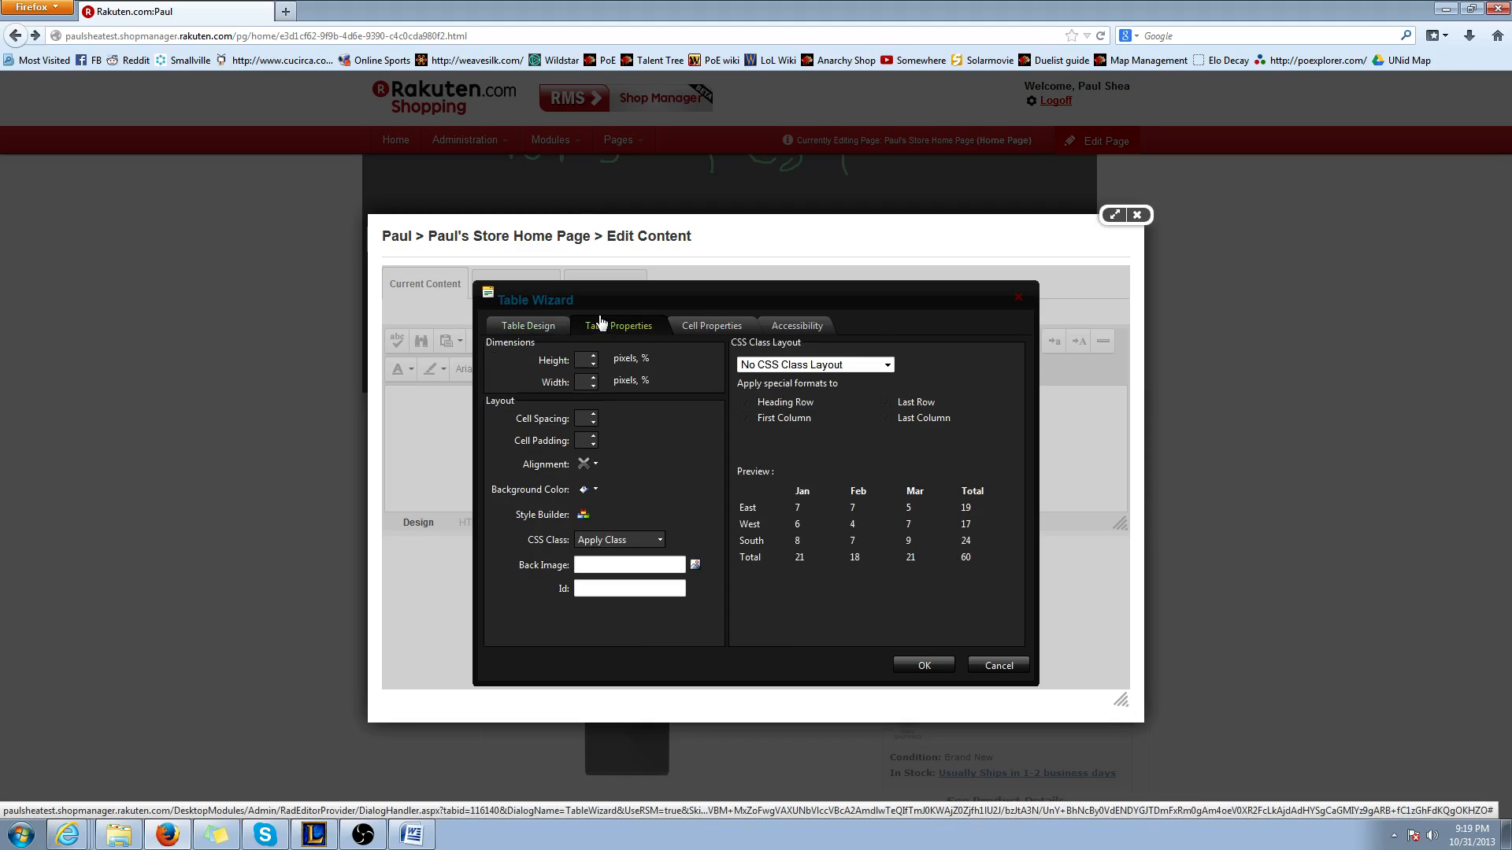
pyautogui.click(595, 490)
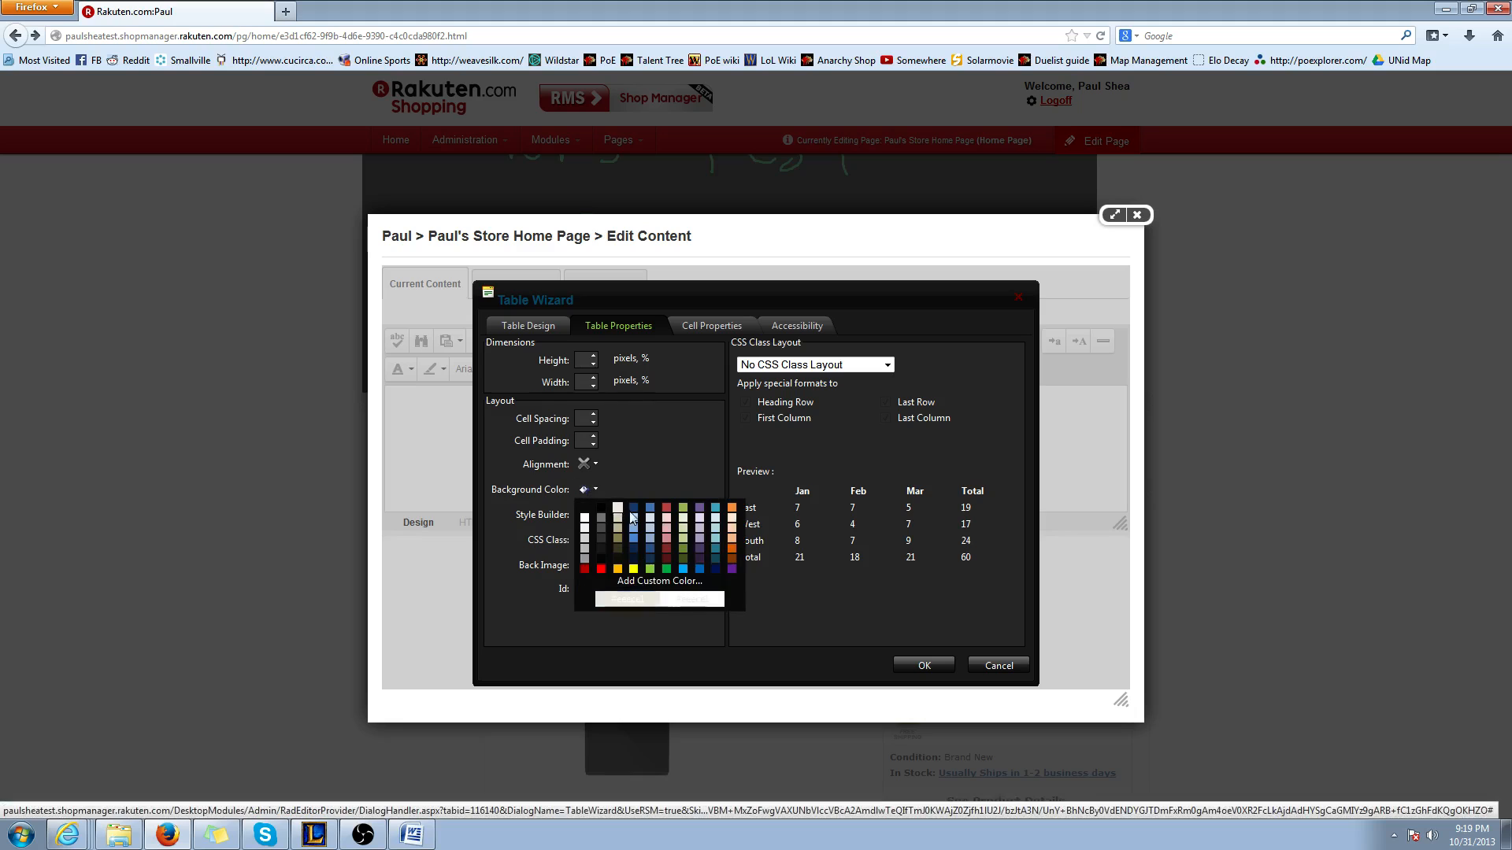
pyautogui.click(700, 507)
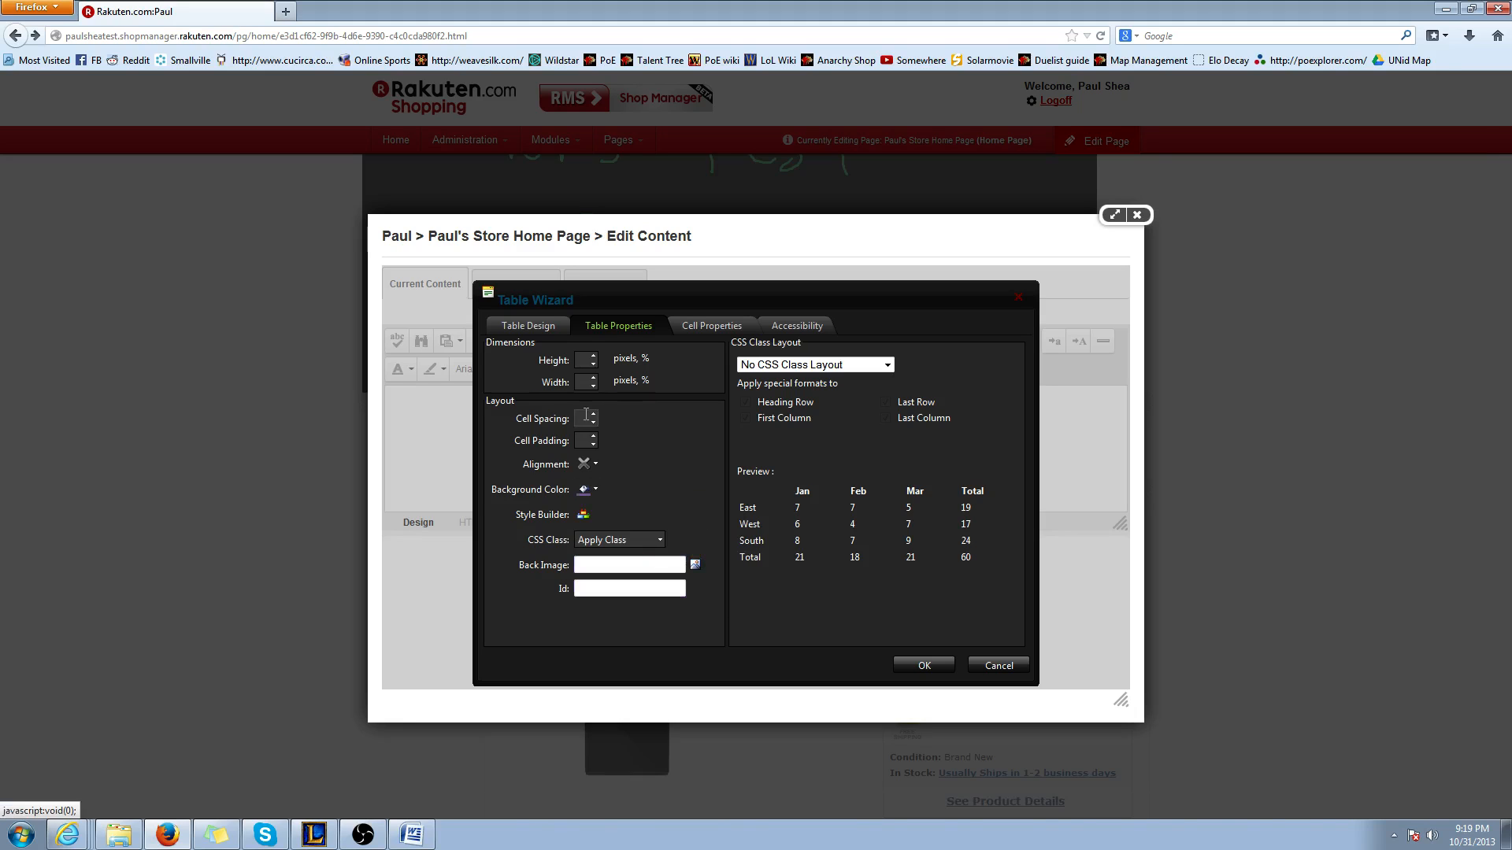
# Set the table's font style to Garamond in red with the Style Builder and insert the table
pyautogui.click(583, 515)
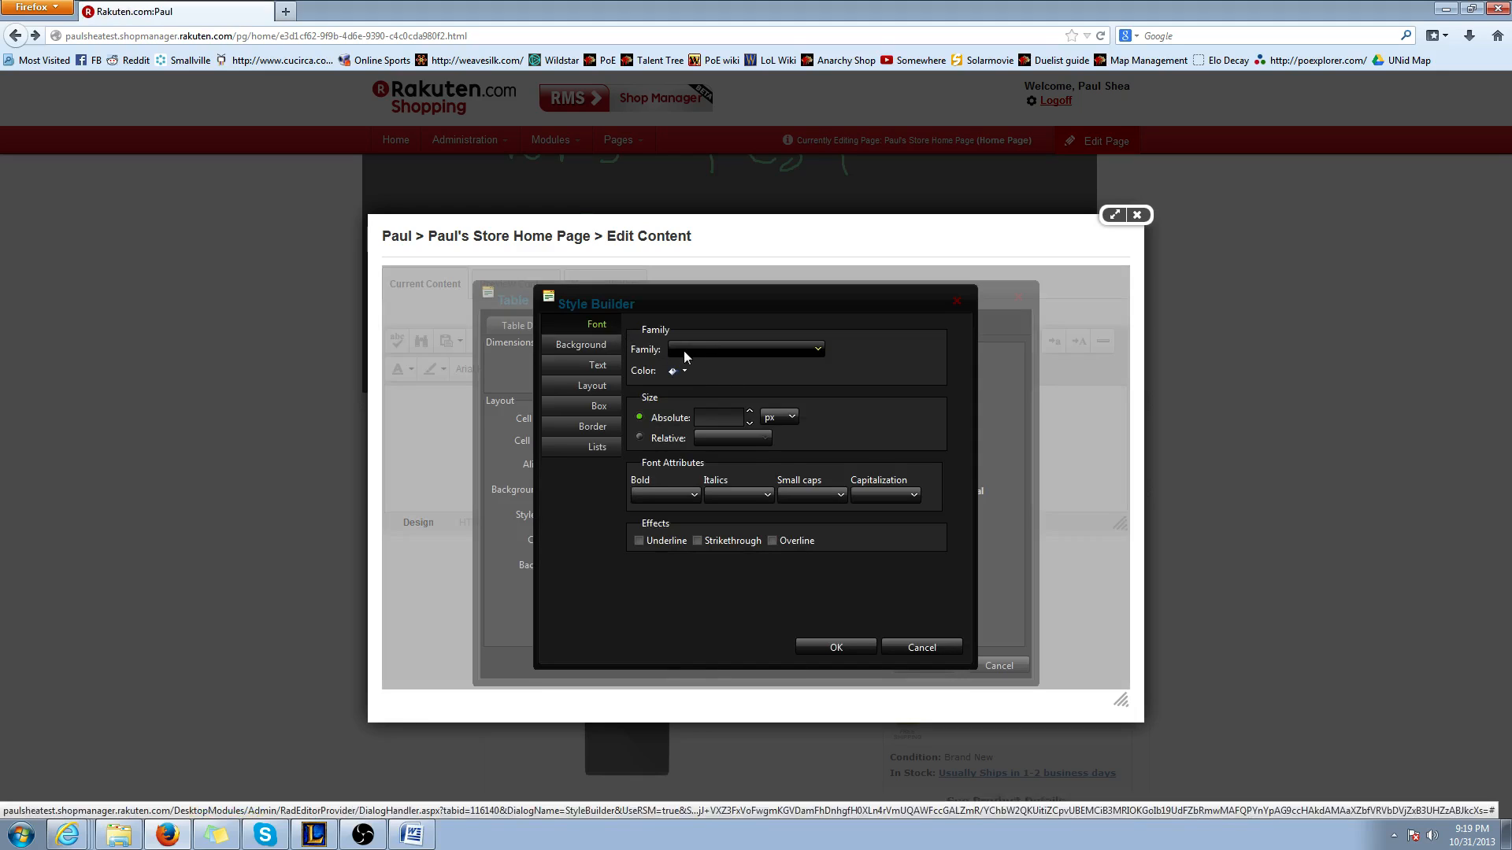
pyautogui.click(683, 351)
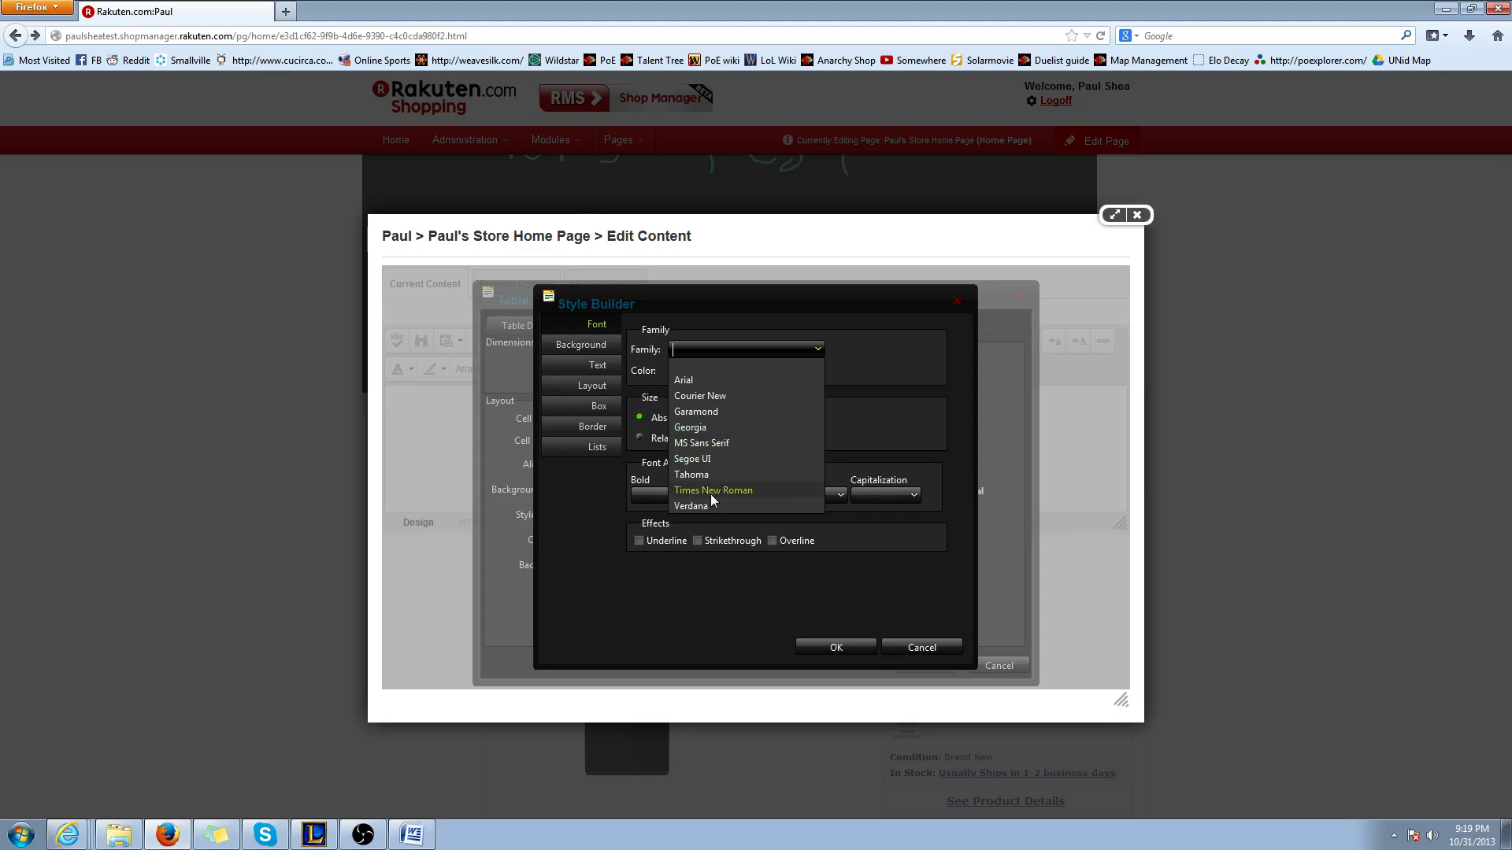
pyautogui.click(706, 413)
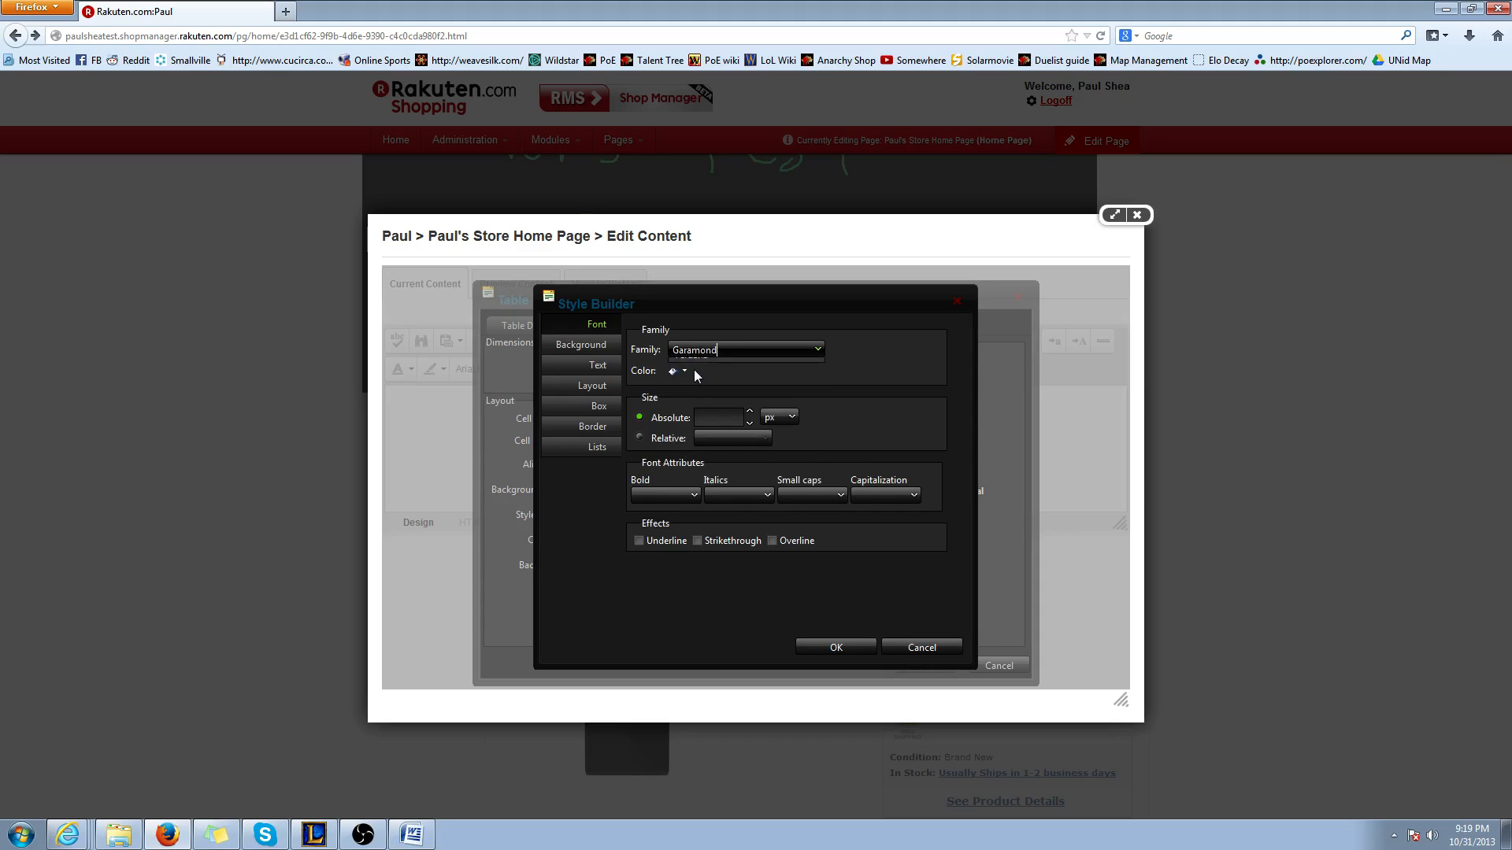
pyautogui.click(688, 370)
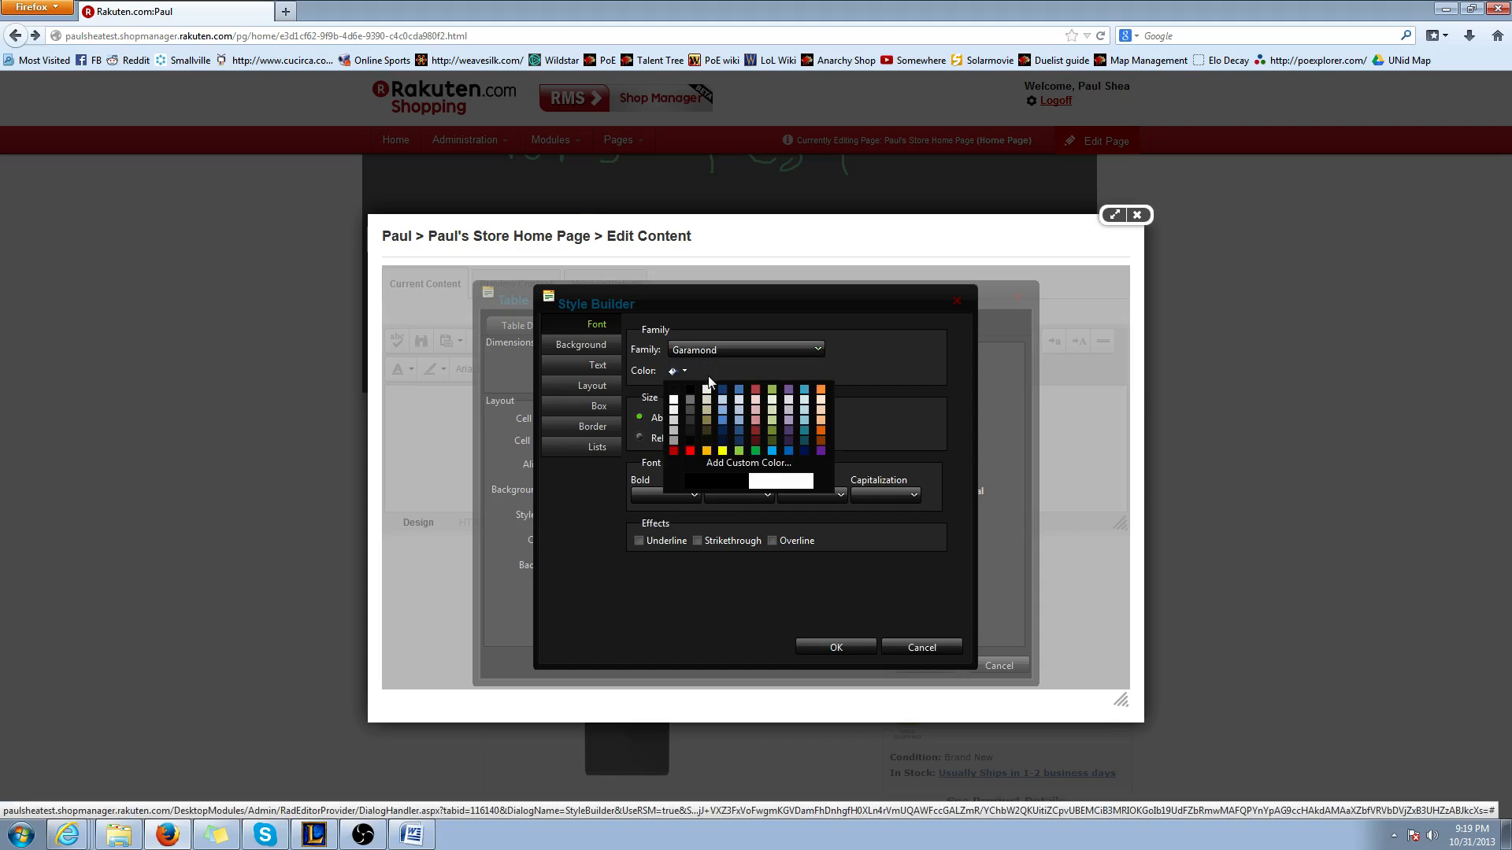
pyautogui.click(690, 451)
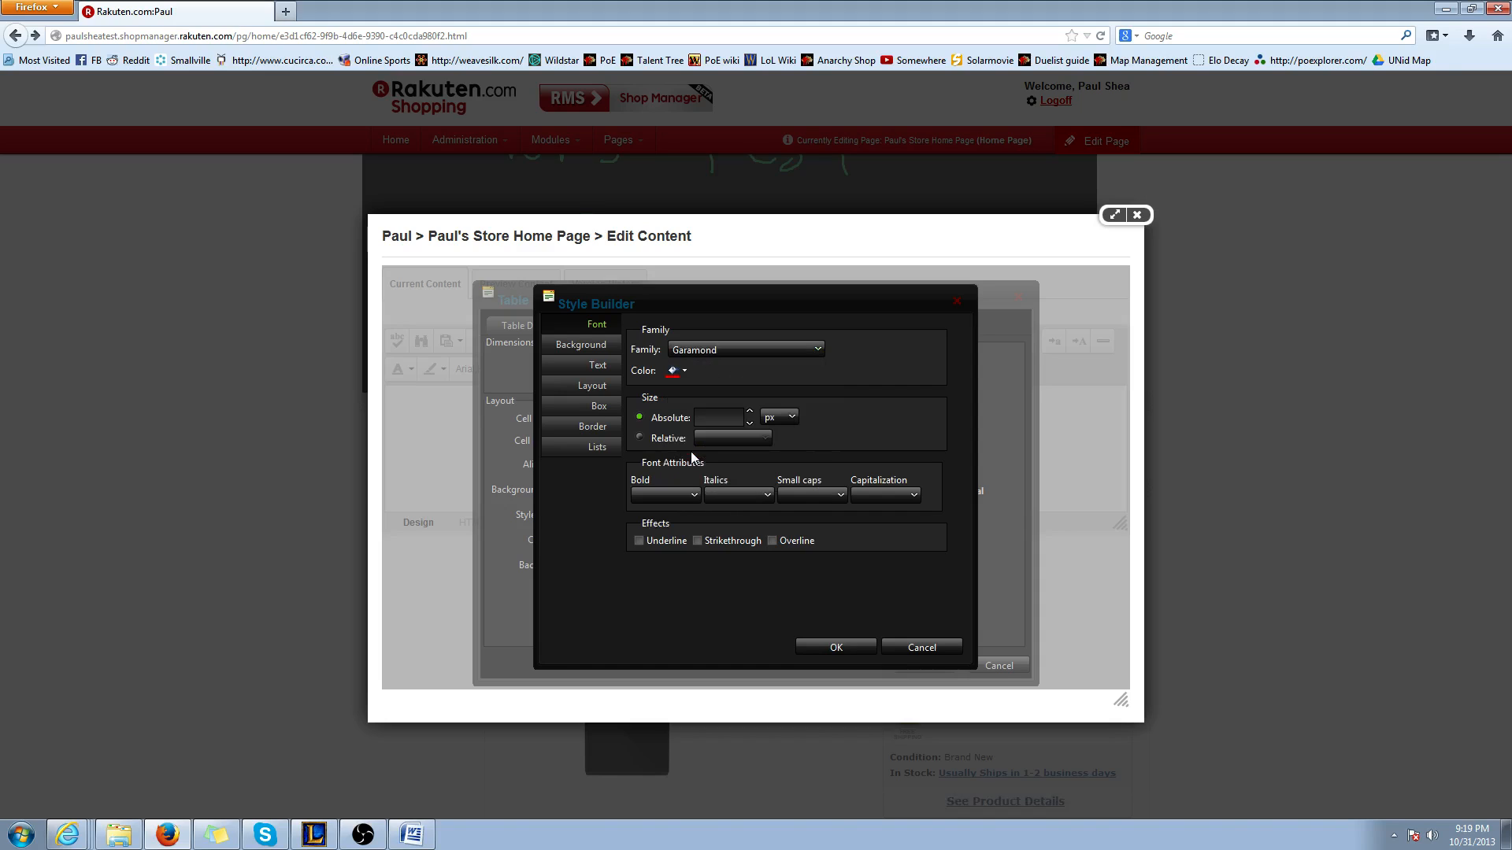
pyautogui.click(828, 646)
pyautogui.click(898, 663)
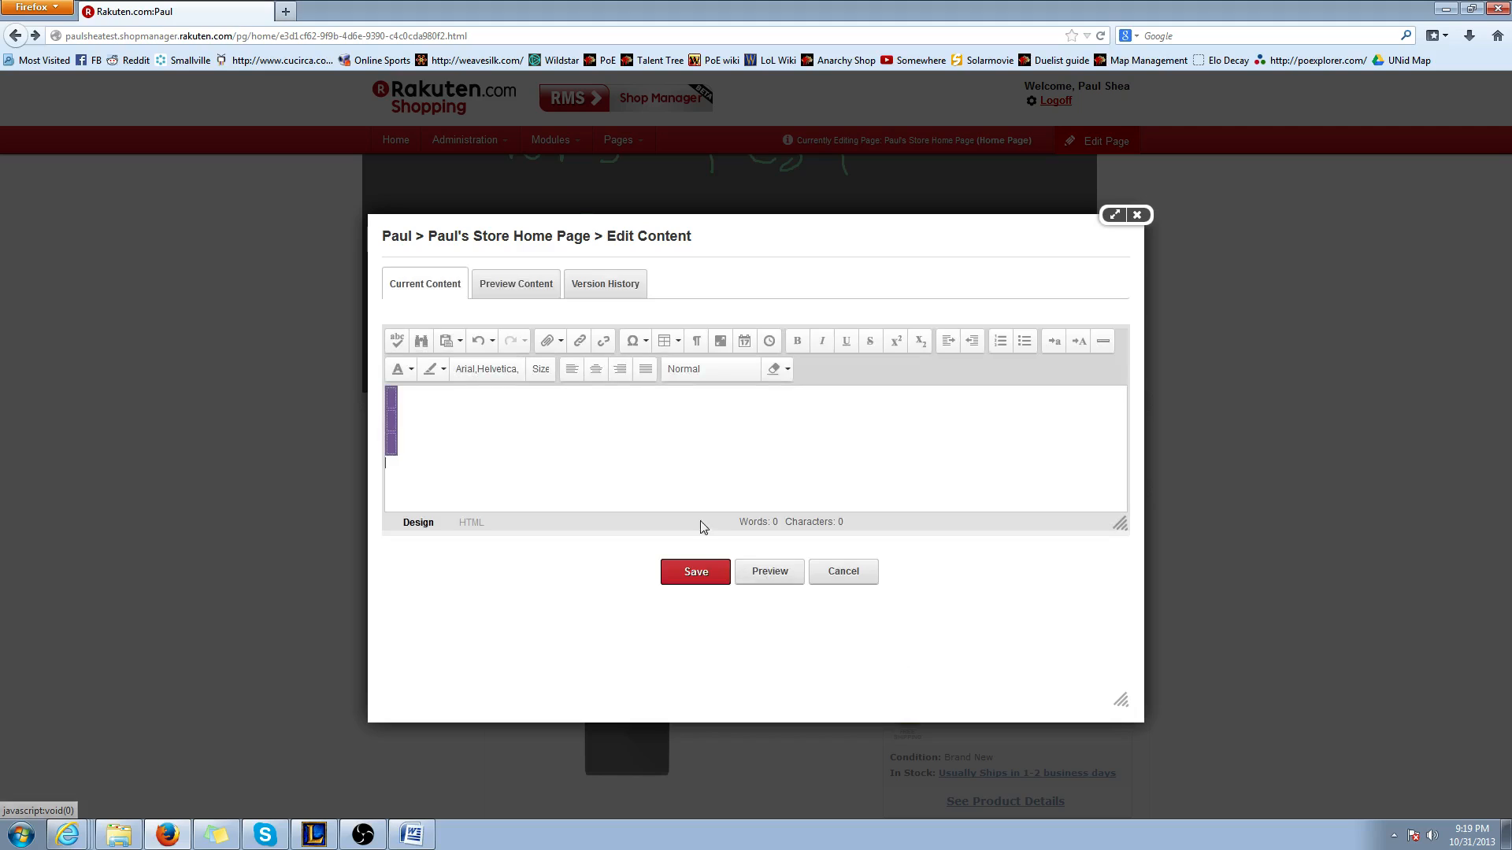
# Enlarge the inserted purple table to roughly a square with taller, wider rows and place the cursor in its first row
pyautogui.click(408, 433)
pyautogui.moveTo(397, 455); pyautogui.dragTo(518, 507)
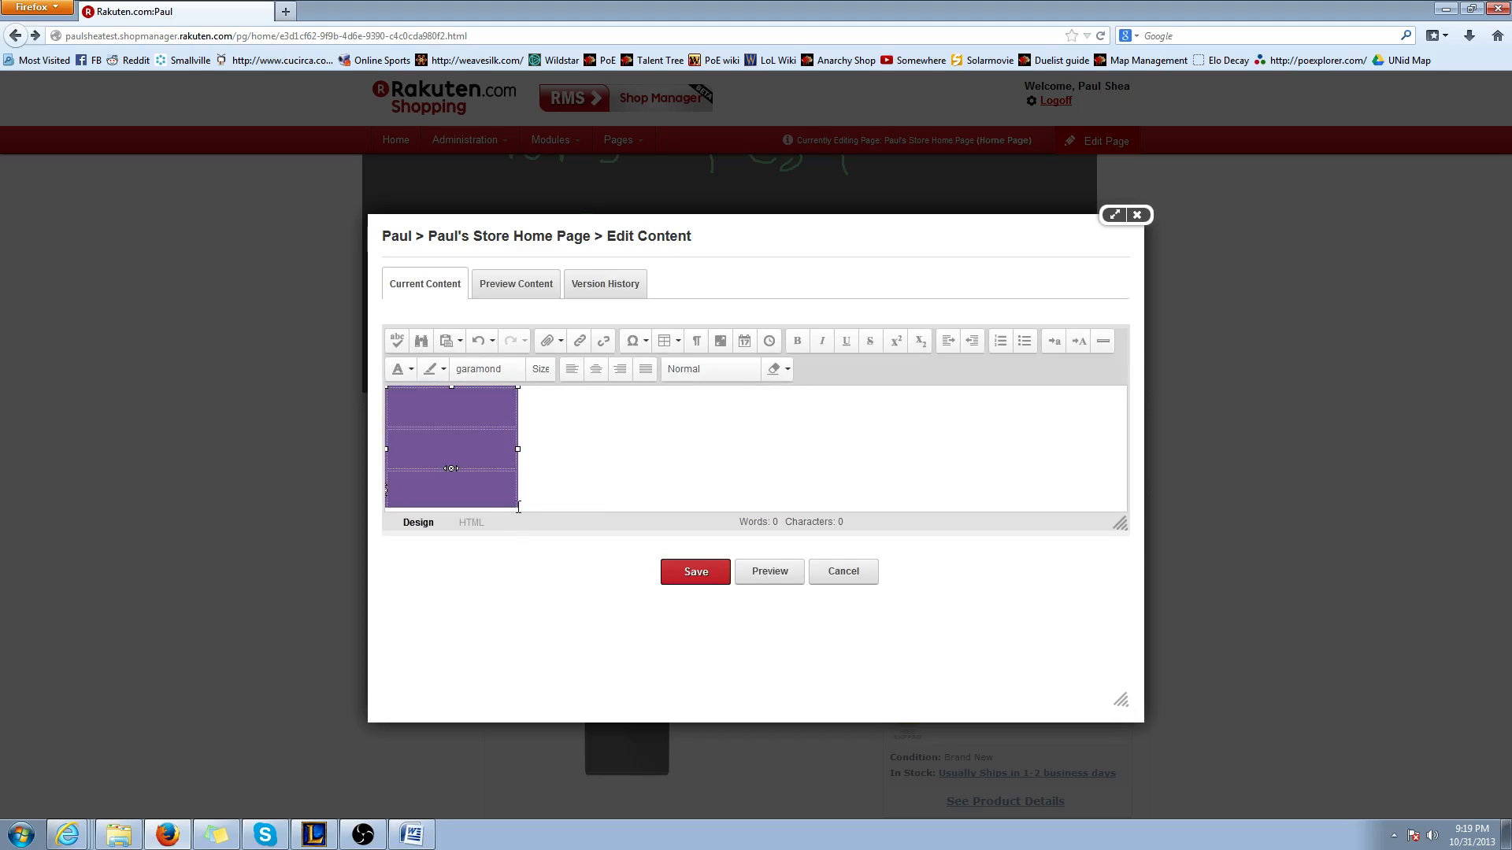
pyautogui.click(607, 448)
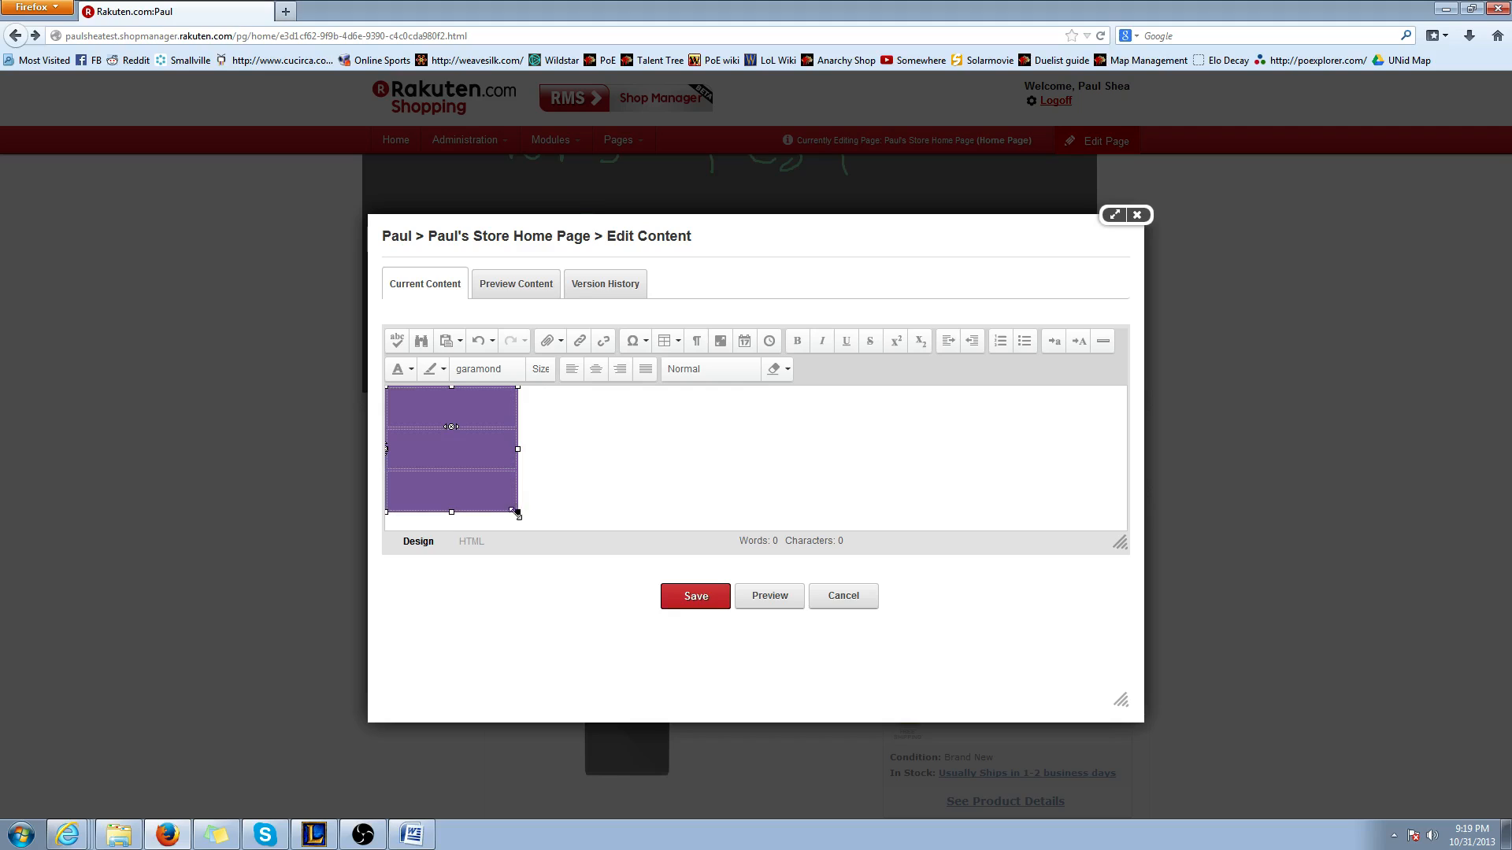
pyautogui.moveTo(516, 513); pyautogui.dragTo(522, 518)
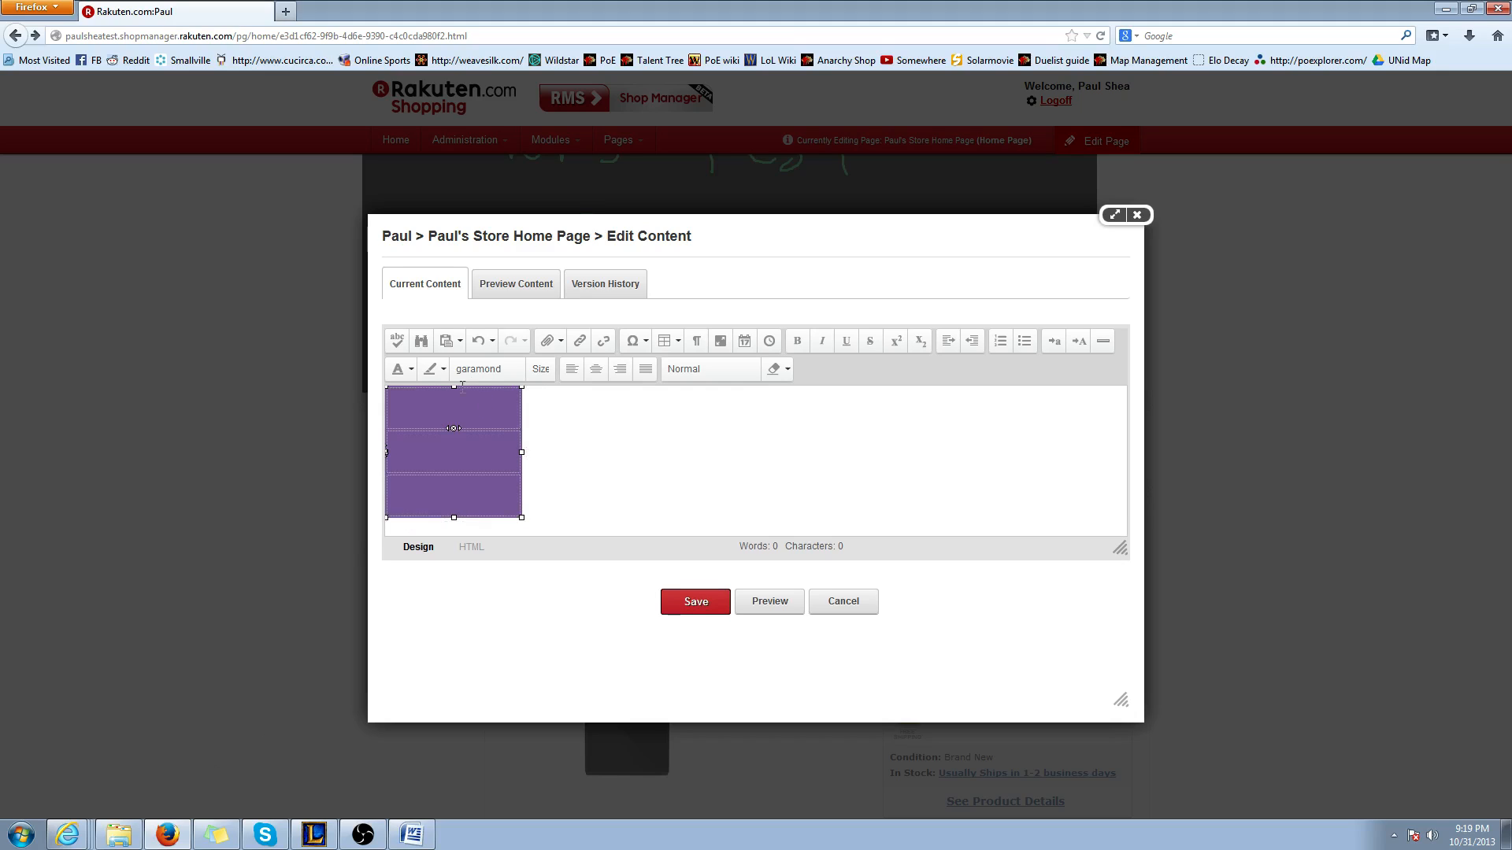
# Switch to Internet Explorer, load the shop's public home page and look over its listed products
pyautogui.click(70, 835)
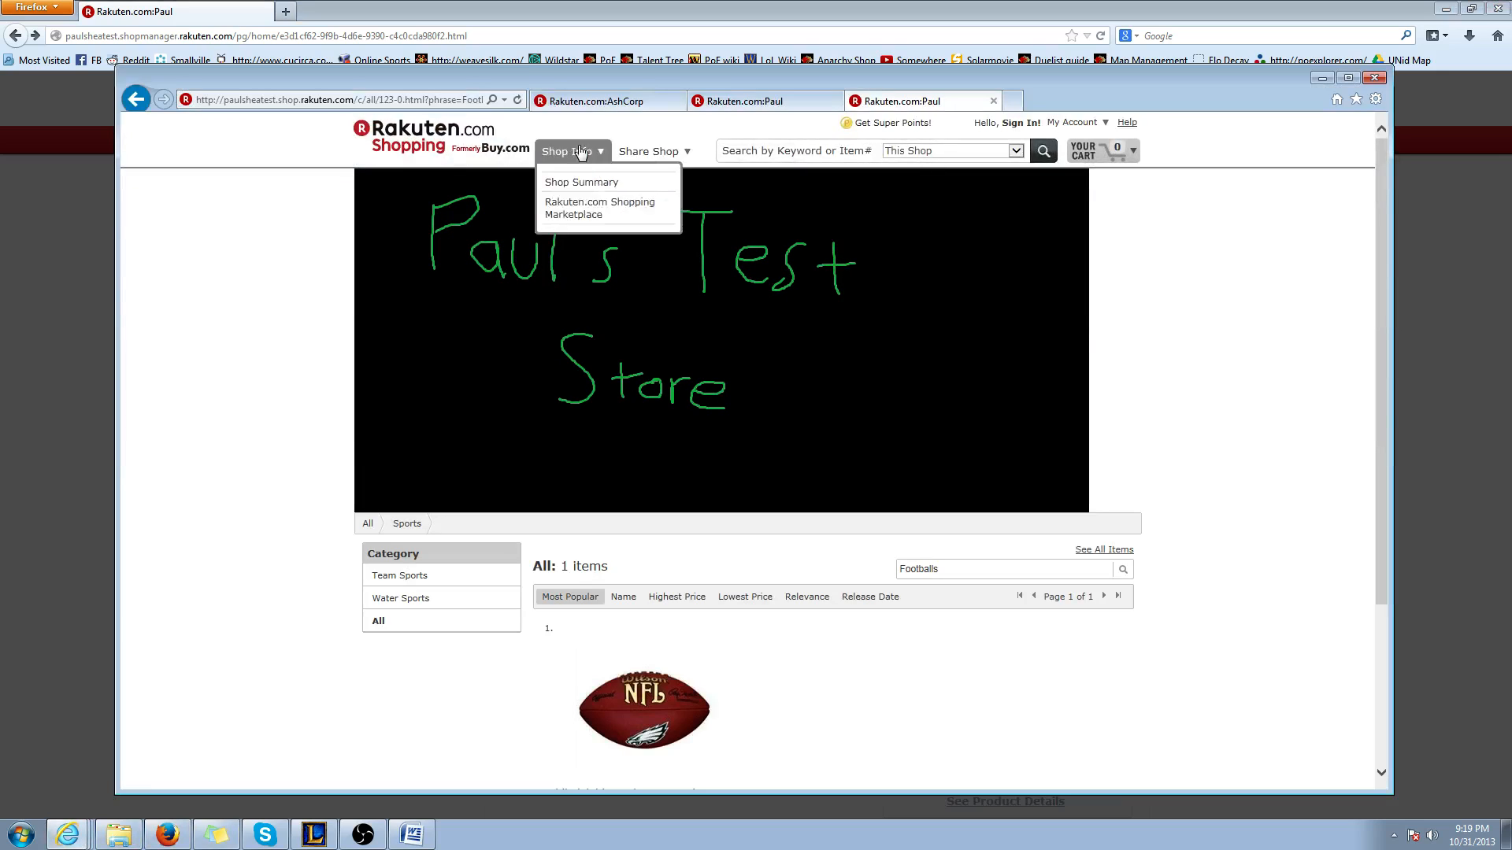
pyautogui.click(356, 99)
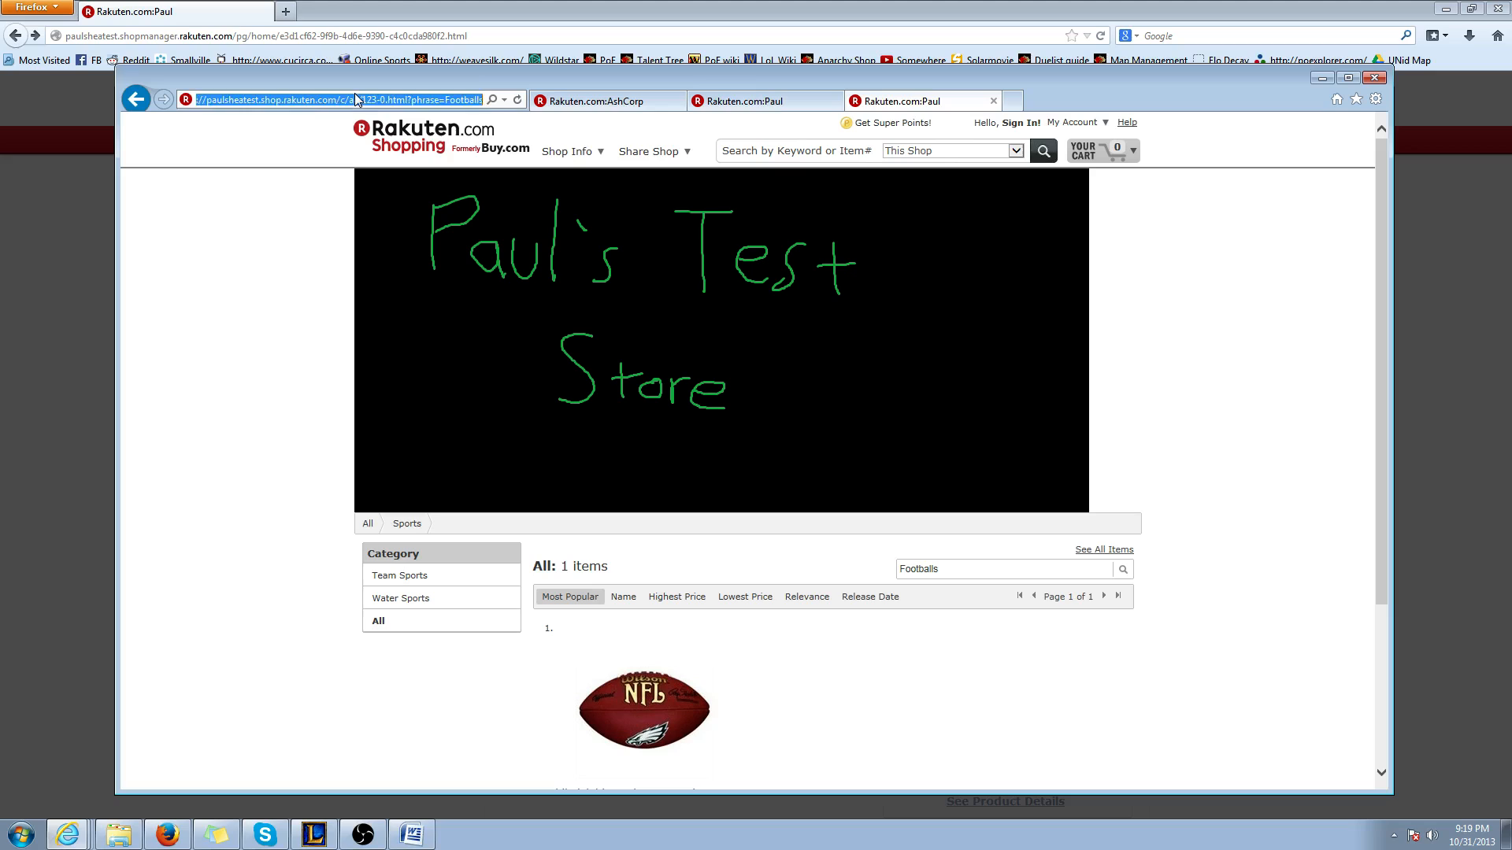
pyautogui.write('pau')
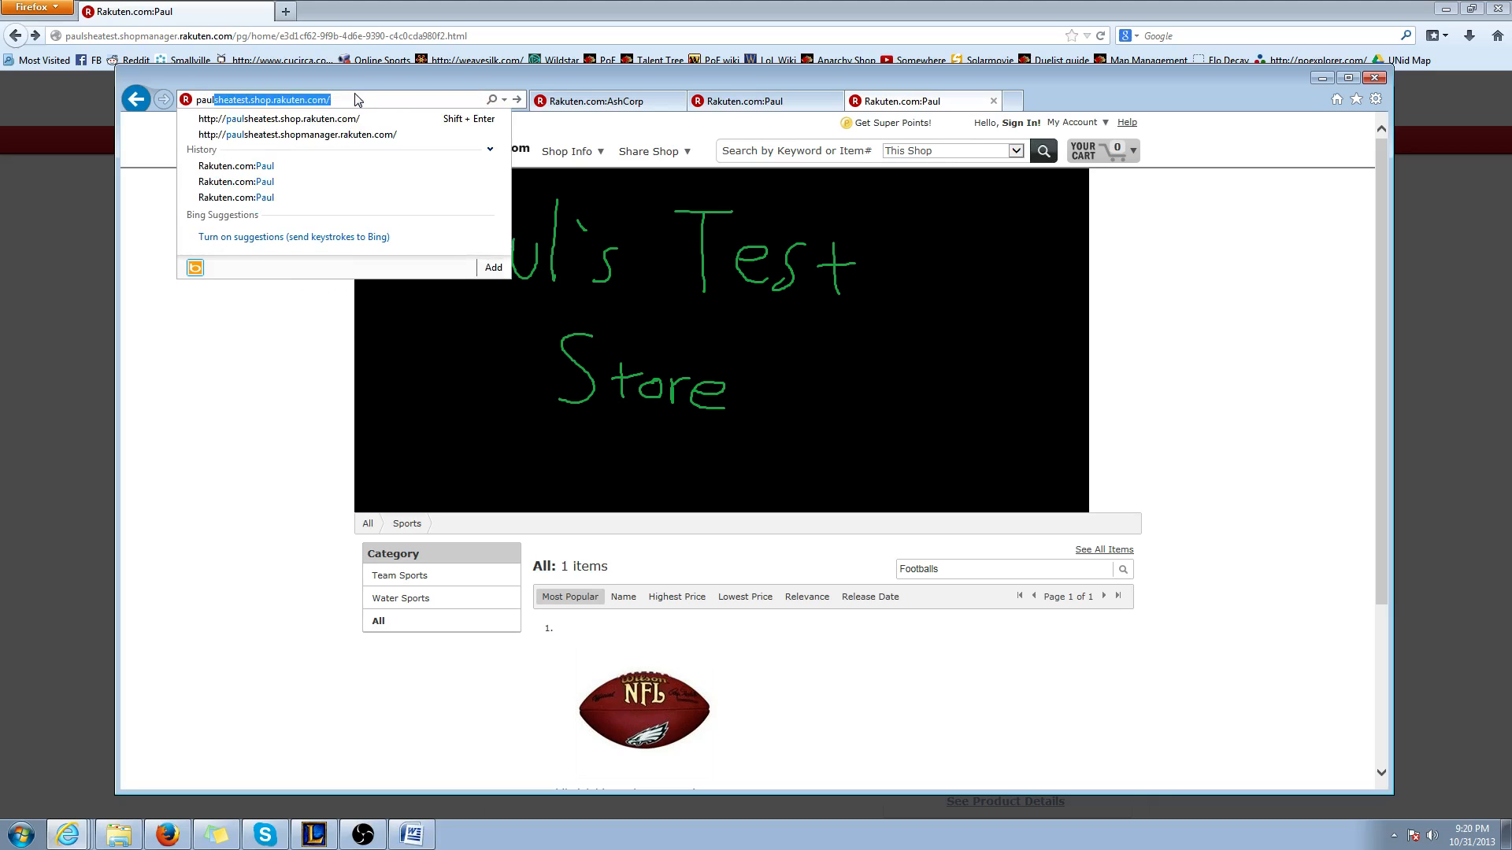
pyautogui.write('l')
pyautogui.press('End')
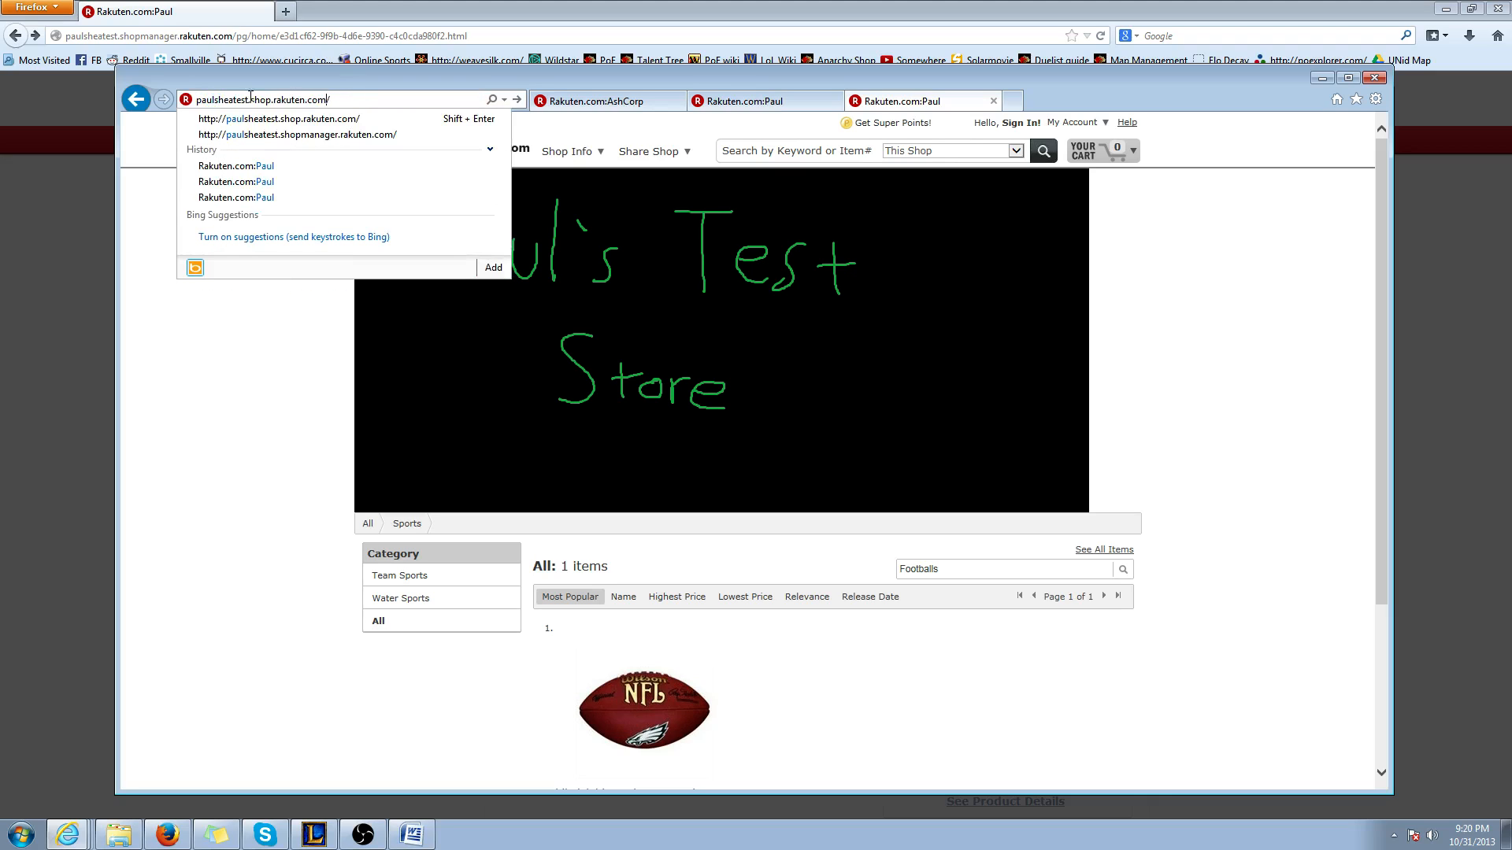
pyautogui.press('Return')
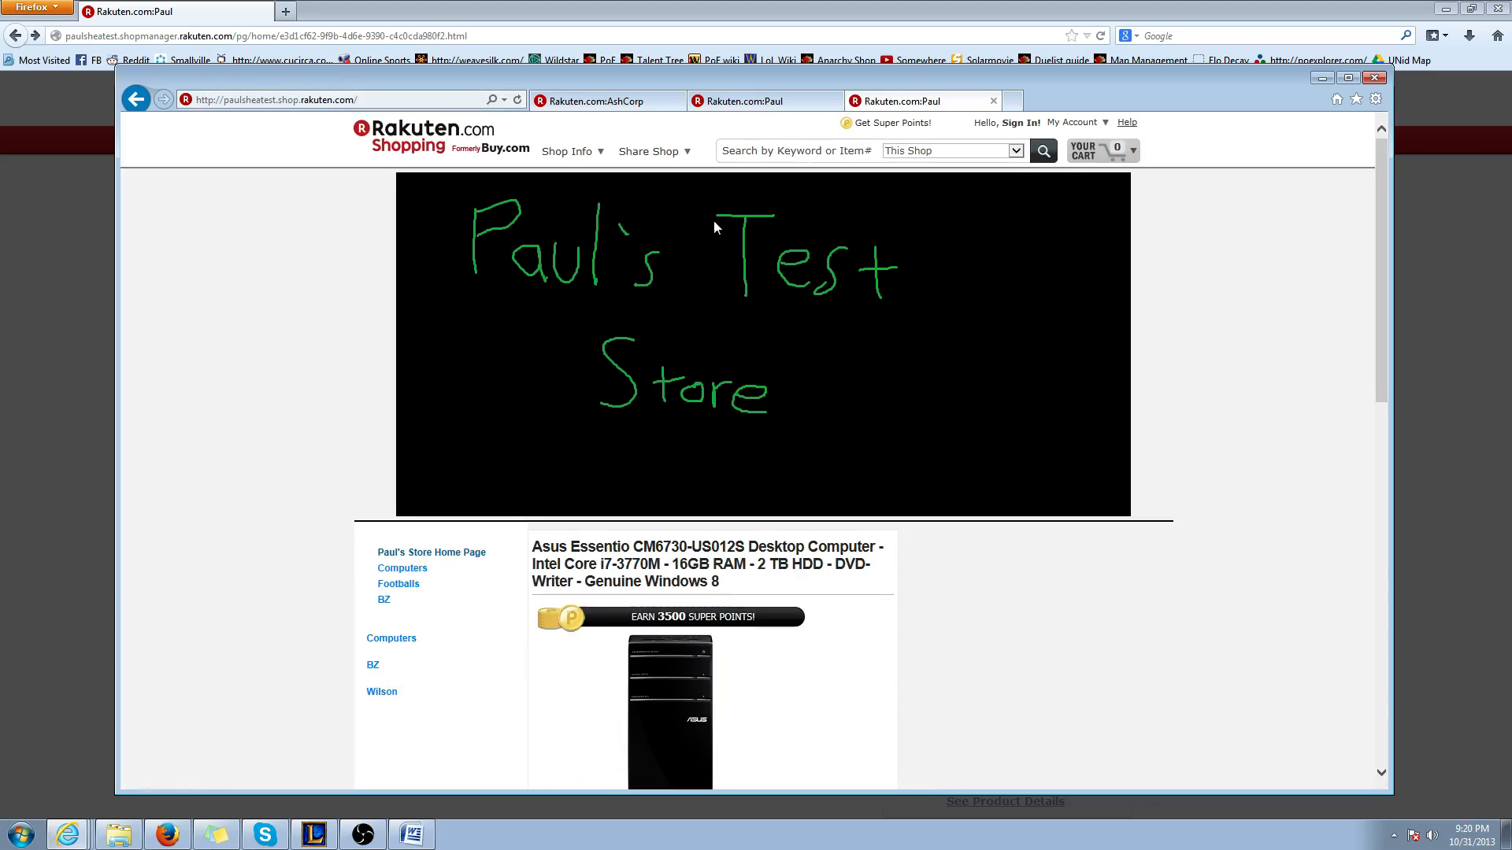
pyautogui.scroll(-3, 748, 315)
pyautogui.scroll(-5, 787, 378)
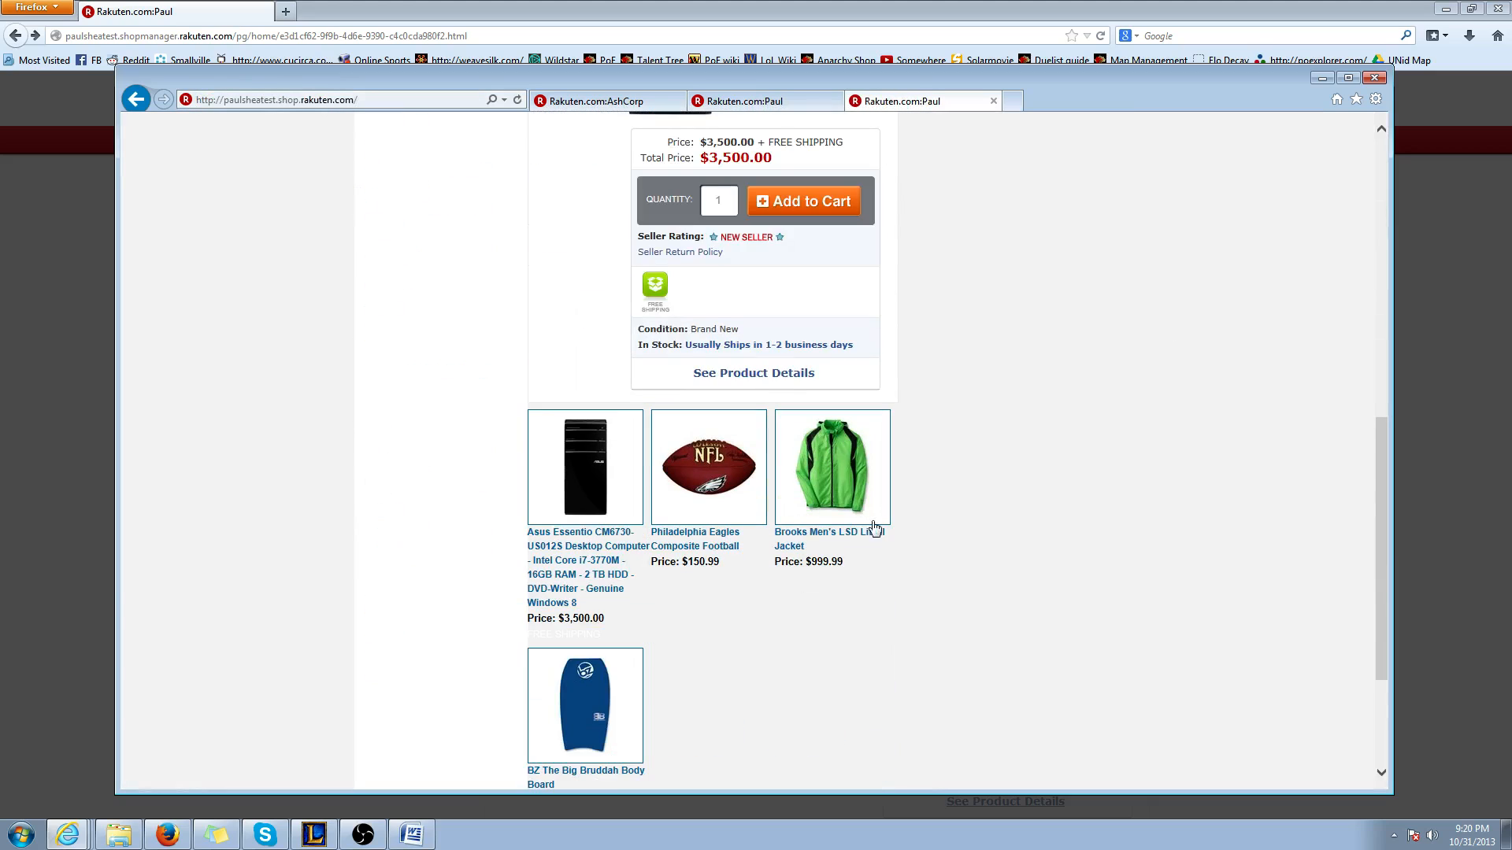
pyautogui.scroll(10, 827, 393)
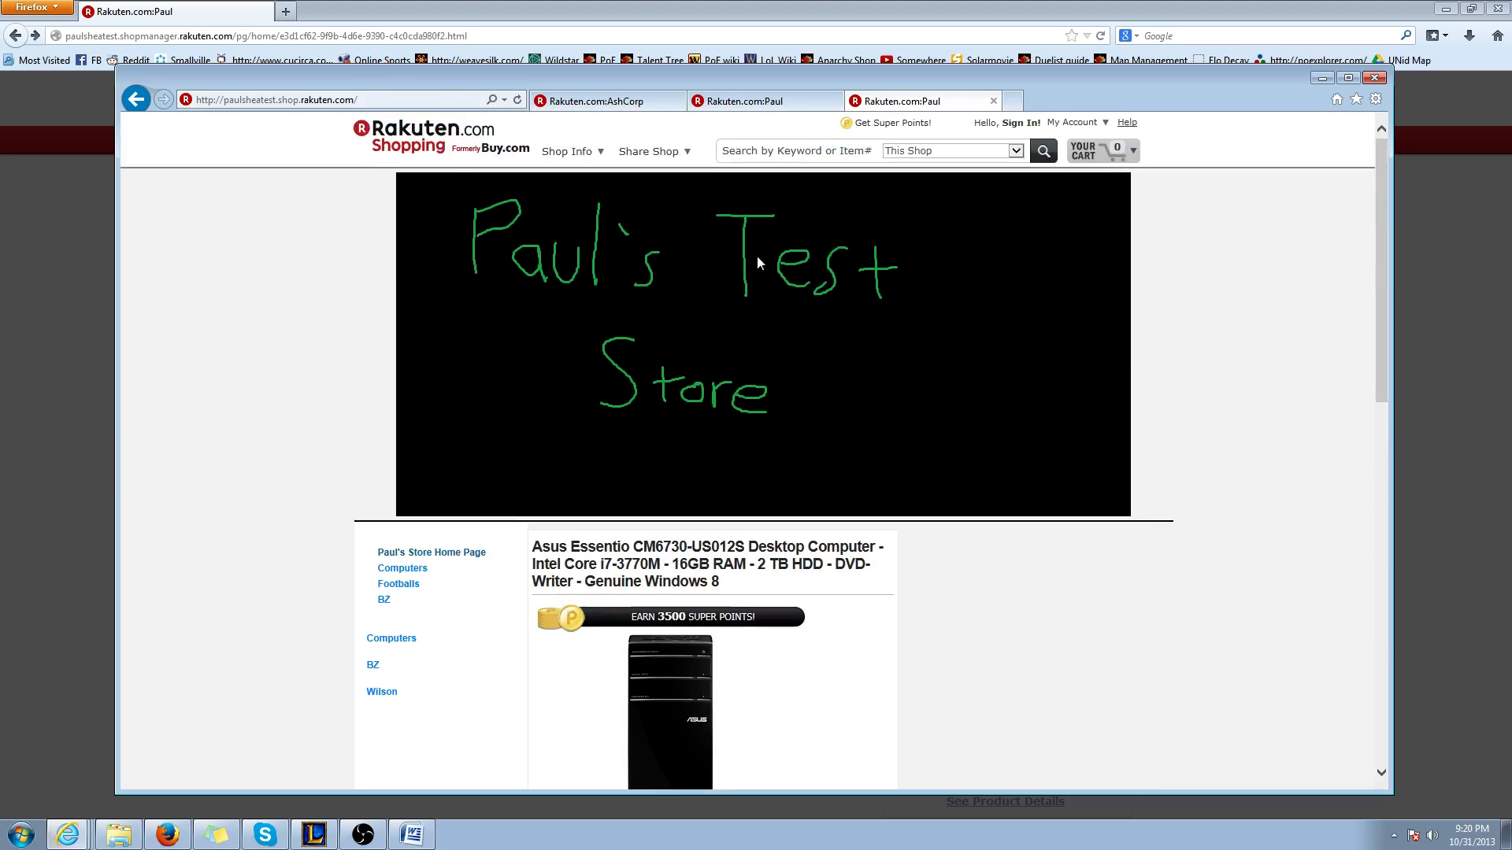
# Search the shop for Brooks and copy the address of the results page
pyautogui.click(767, 153)
pyautogui.write('Brooks')
pyautogui.press('Return')
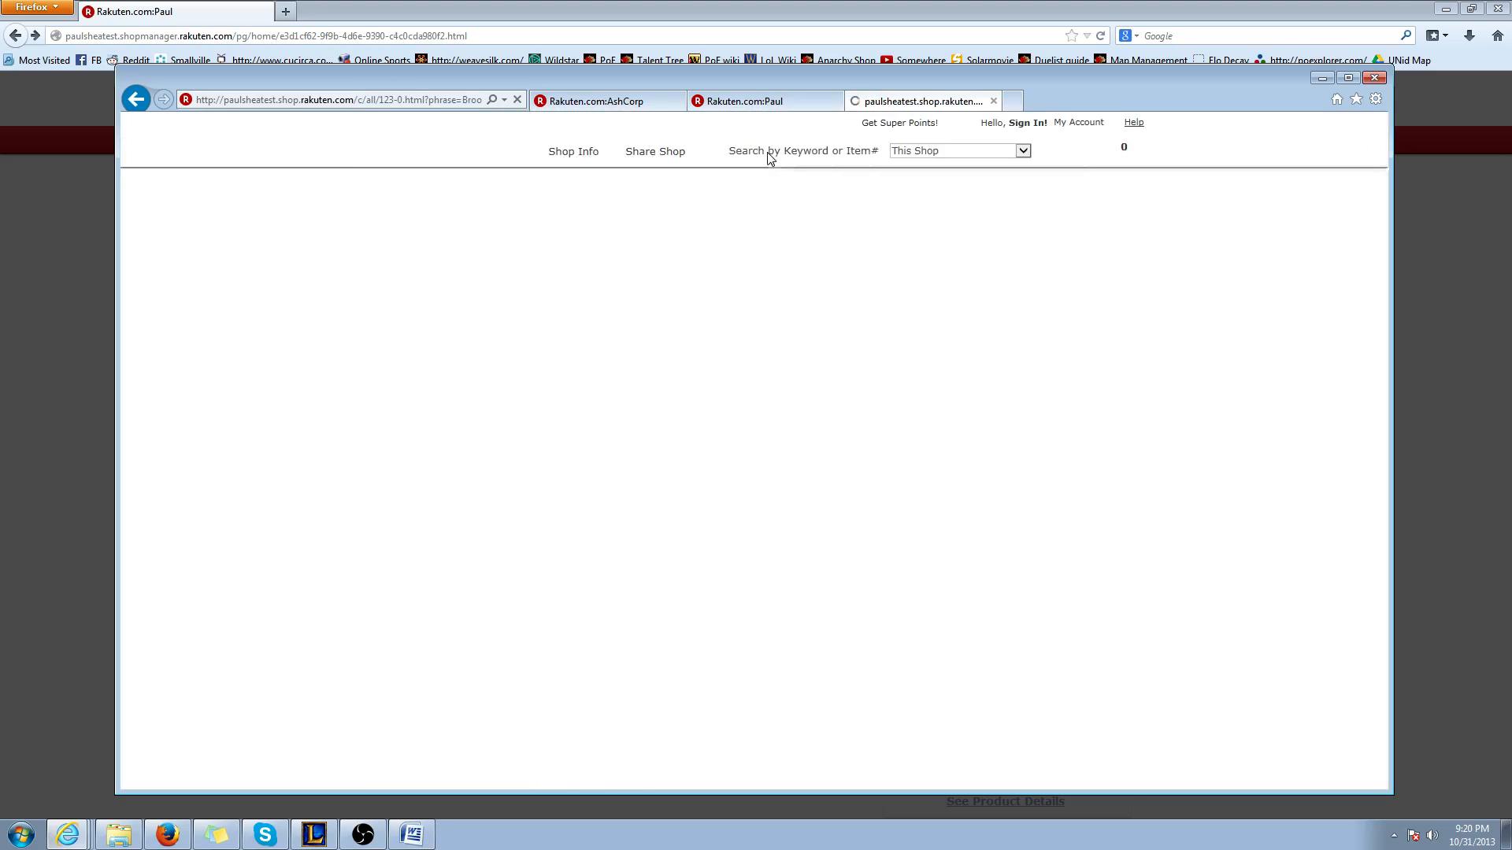
pyautogui.scroll(-4, 676, 698)
pyautogui.scroll(4, 644, 551)
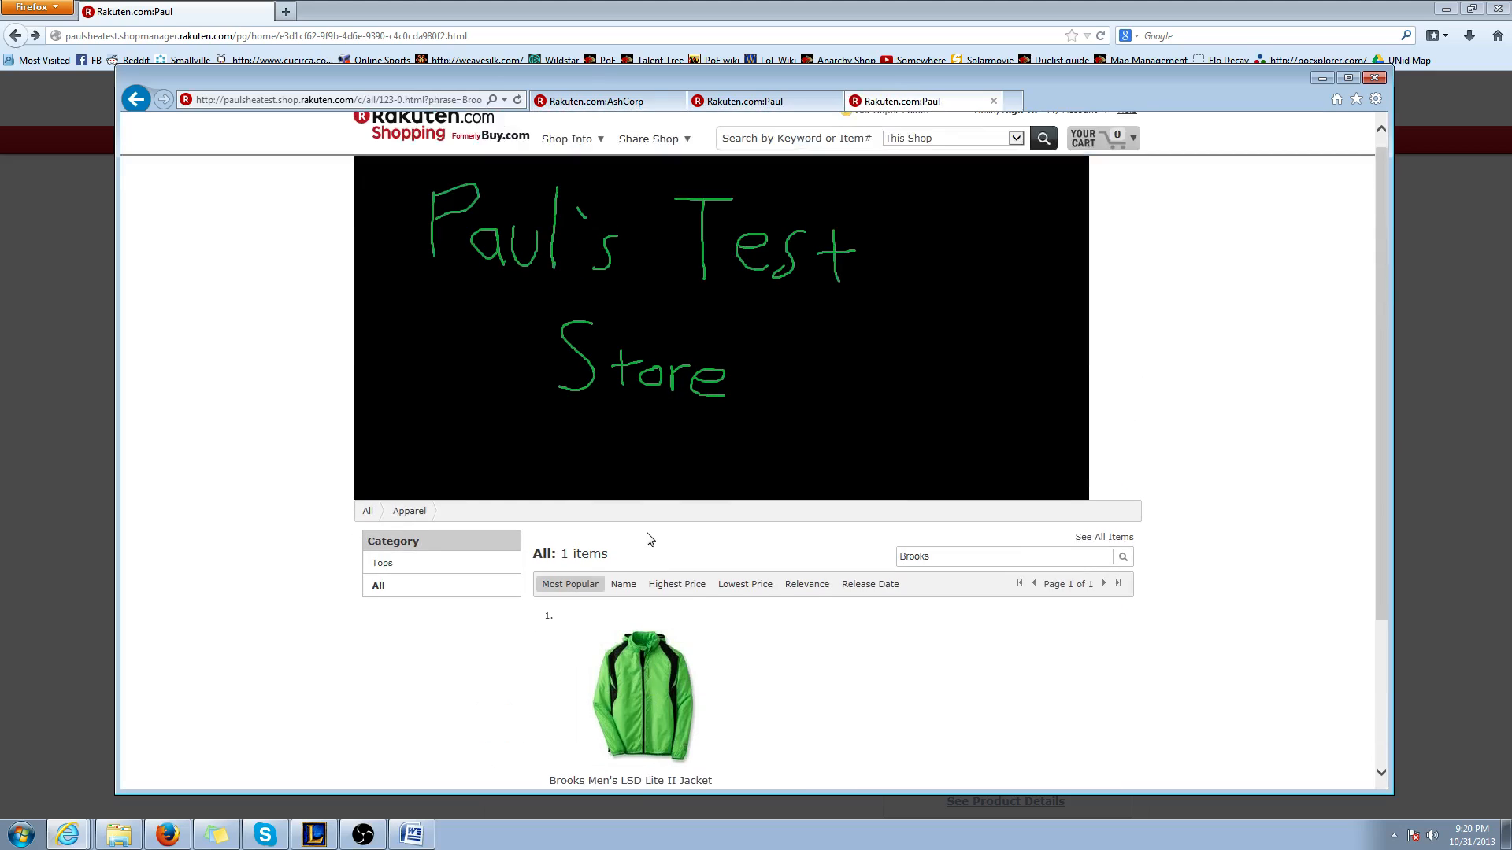
pyautogui.click(355, 101)
pyautogui.rightClick(355, 102)
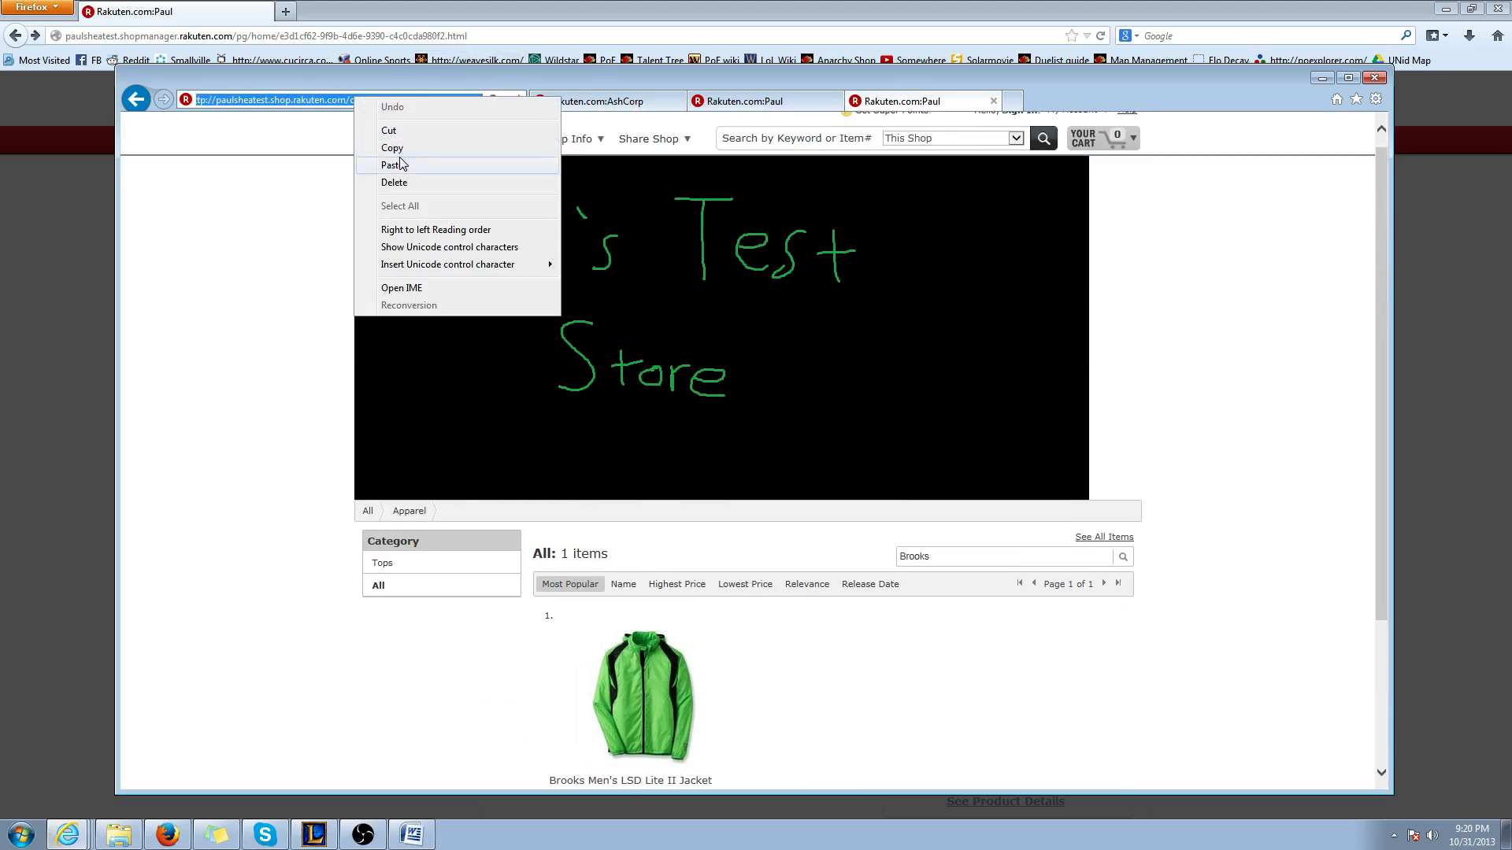
pyautogui.click(386, 149)
# Return to the content editor in Firefox, enter Brooks in the table's first row and link it to the copied search address
pyautogui.click(54, 372)
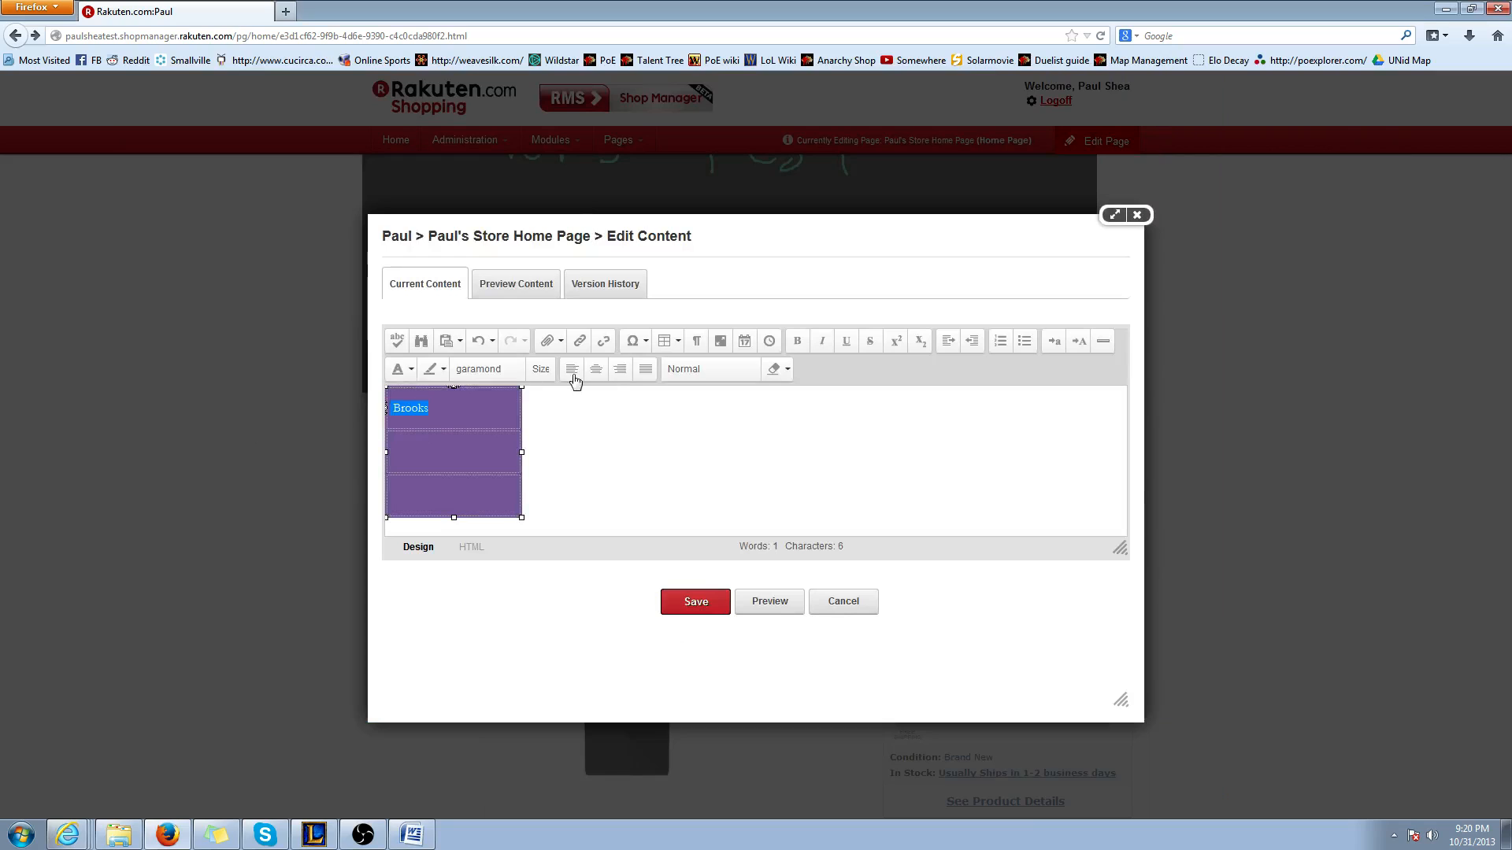
pyautogui.click(579, 342)
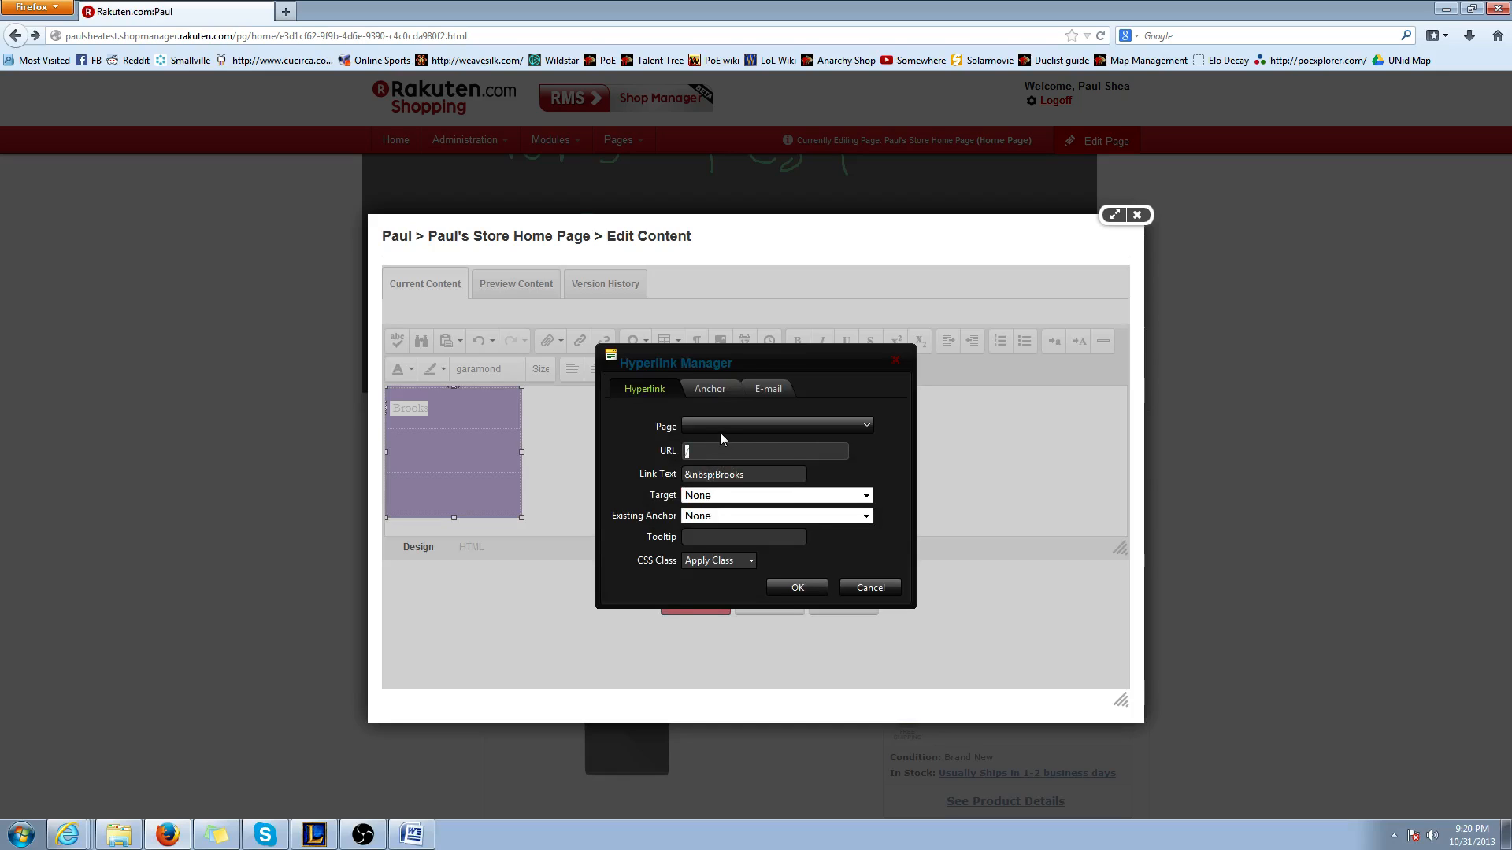
pyautogui.hotkey('ctrl', 'v')
pyautogui.click(795, 585)
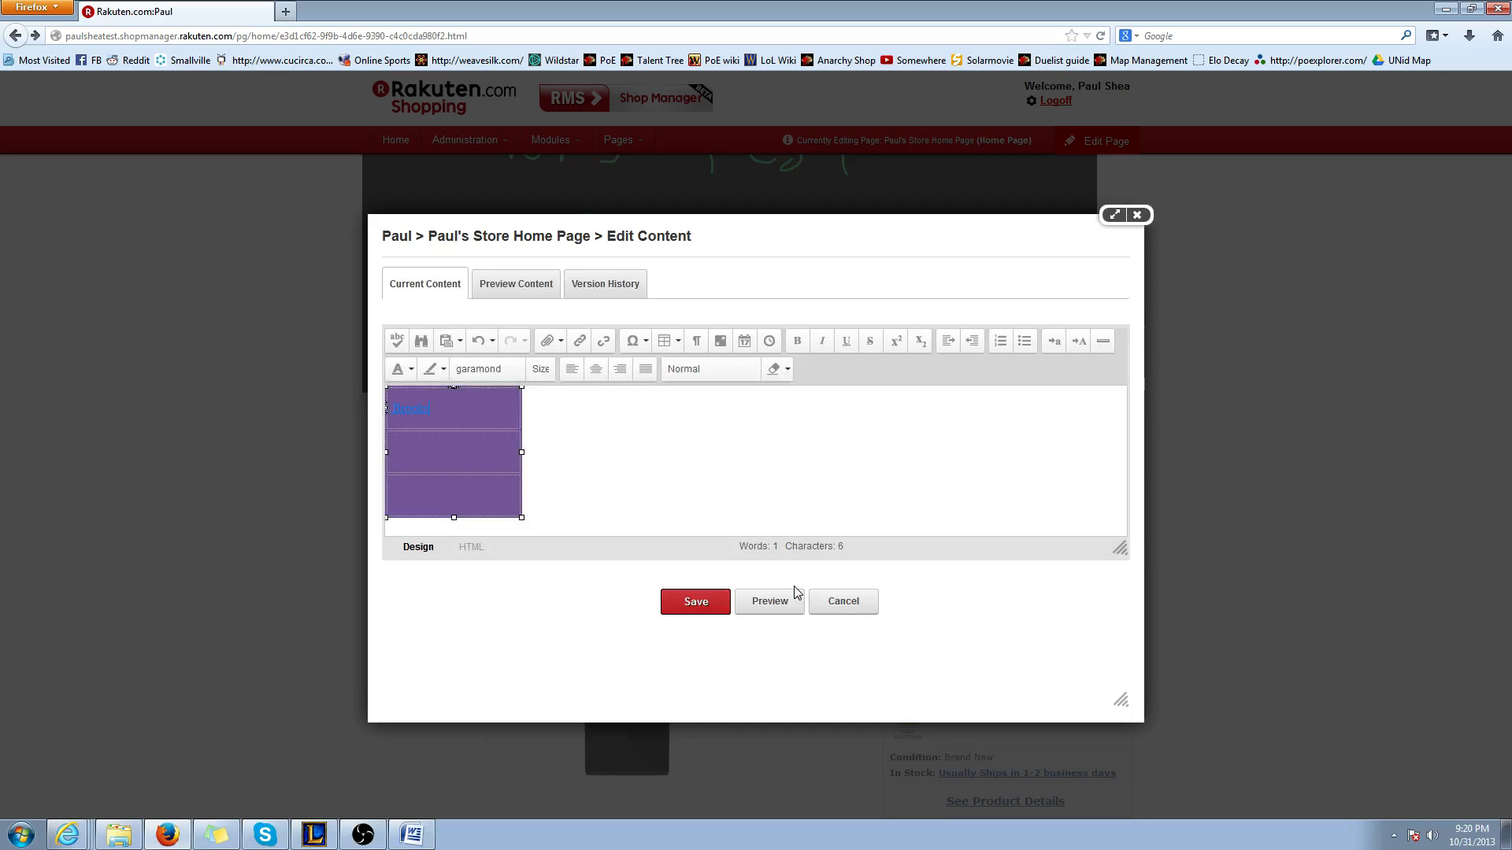
# Switch to Internet Explorer, return to the shop's home page and look over its listed products
pyautogui.click(444, 452)
pyautogui.click(167, 796)
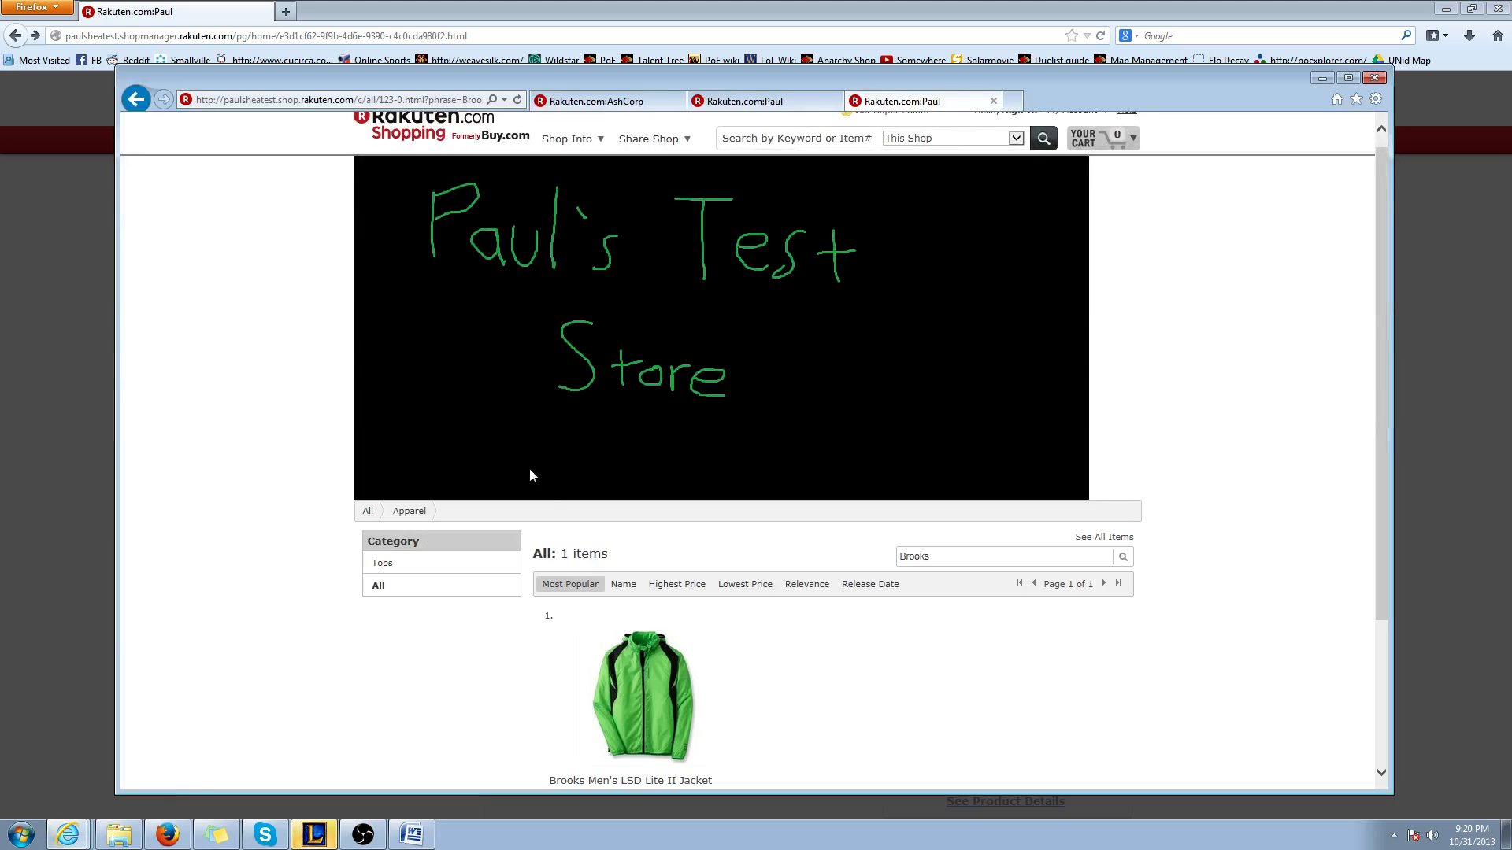
pyautogui.click(136, 99)
pyautogui.scroll(-10, 649, 652)
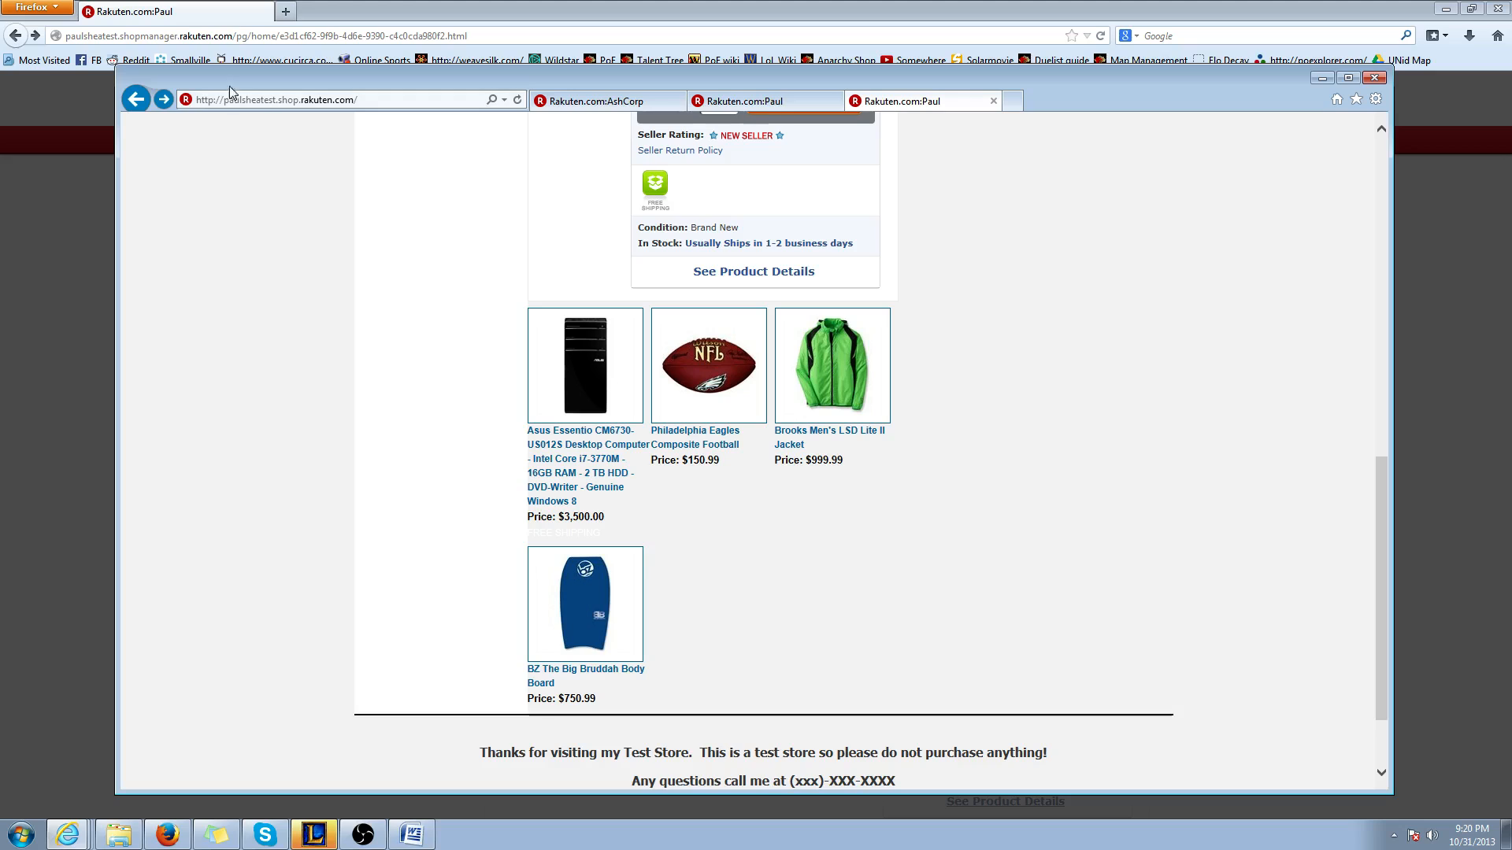
# Return to the content editor in Firefox, enter Computers in the table's second row and link it to the copied search address
pyautogui.click(58, 457)
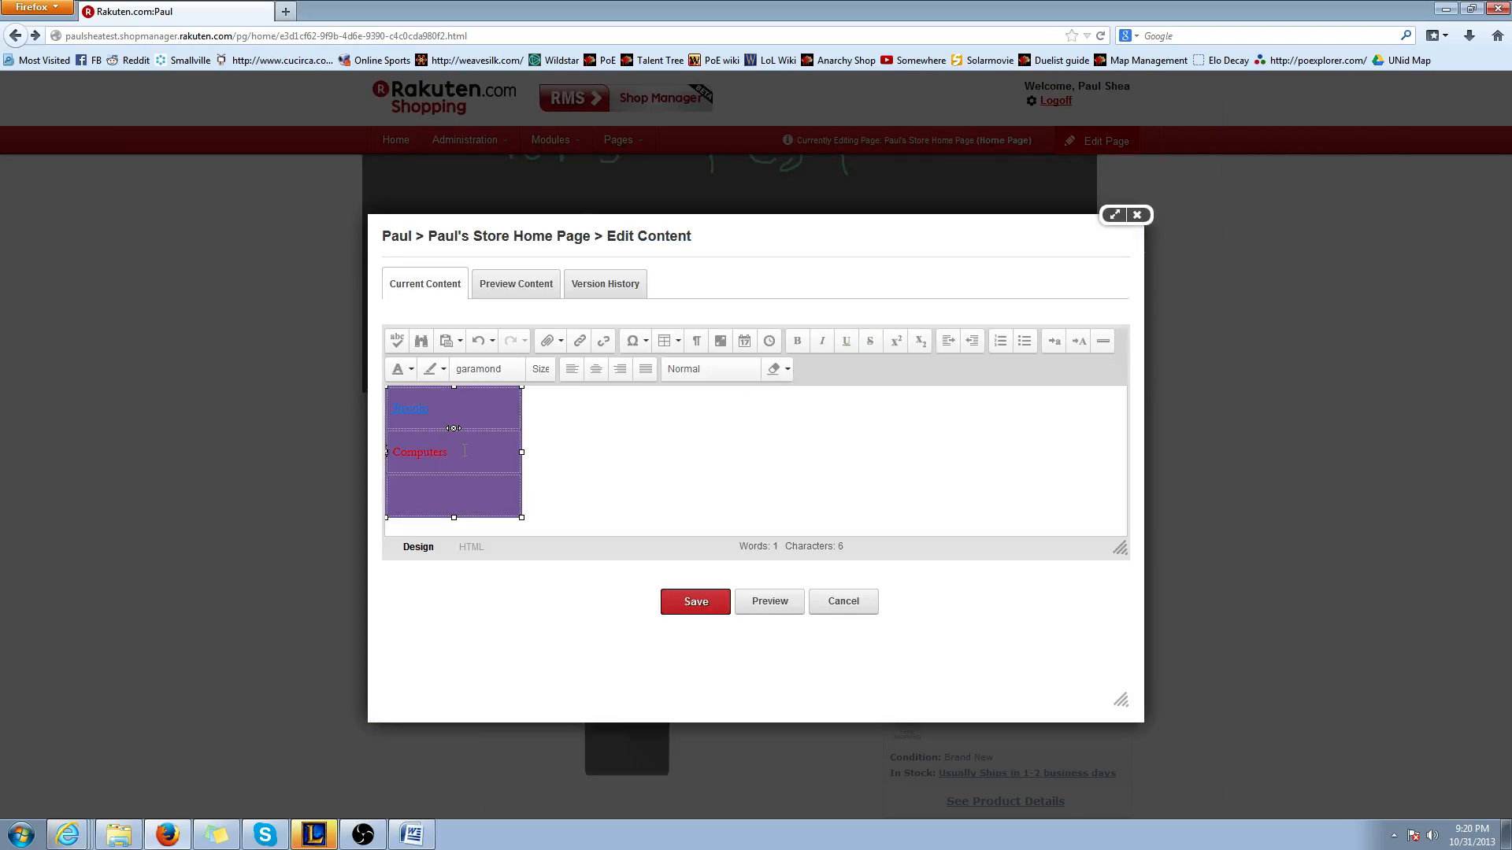
pyautogui.moveTo(466, 451); pyautogui.dragTo(417, 452)
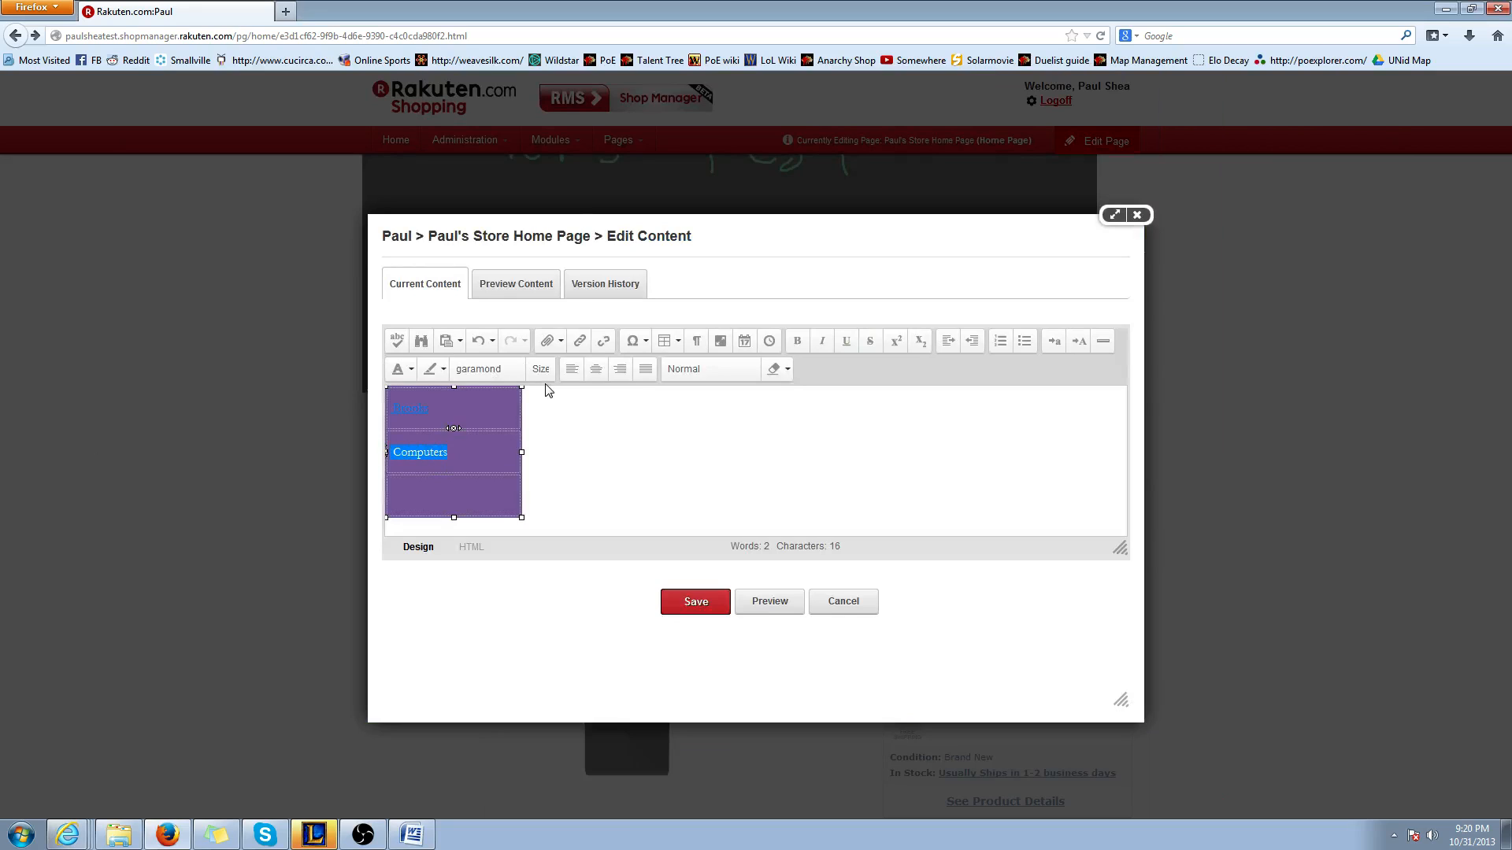
pyautogui.click(580, 343)
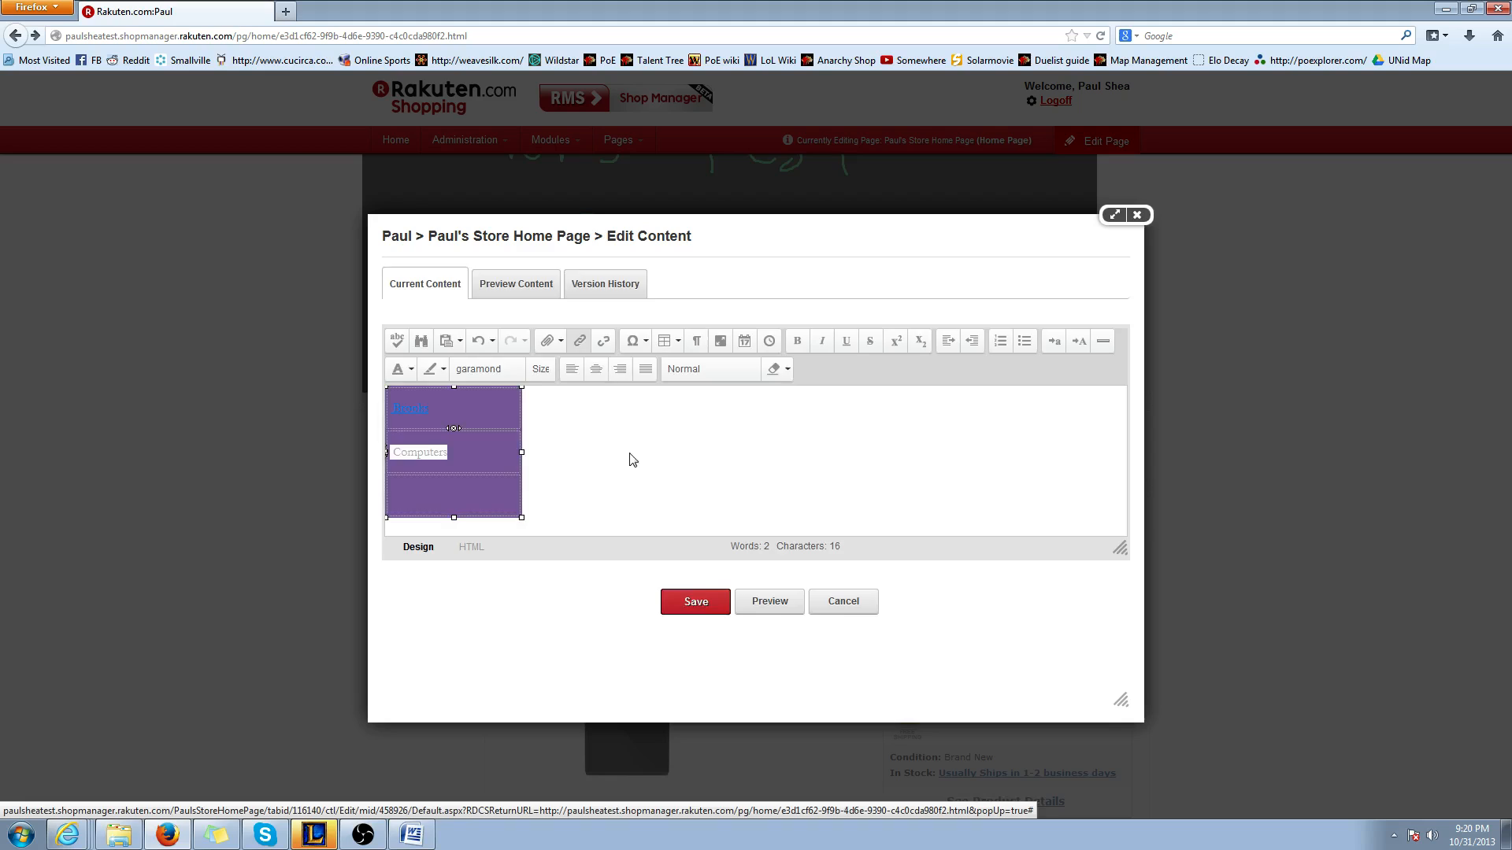
pyautogui.hotkey('ctrl', 'v')
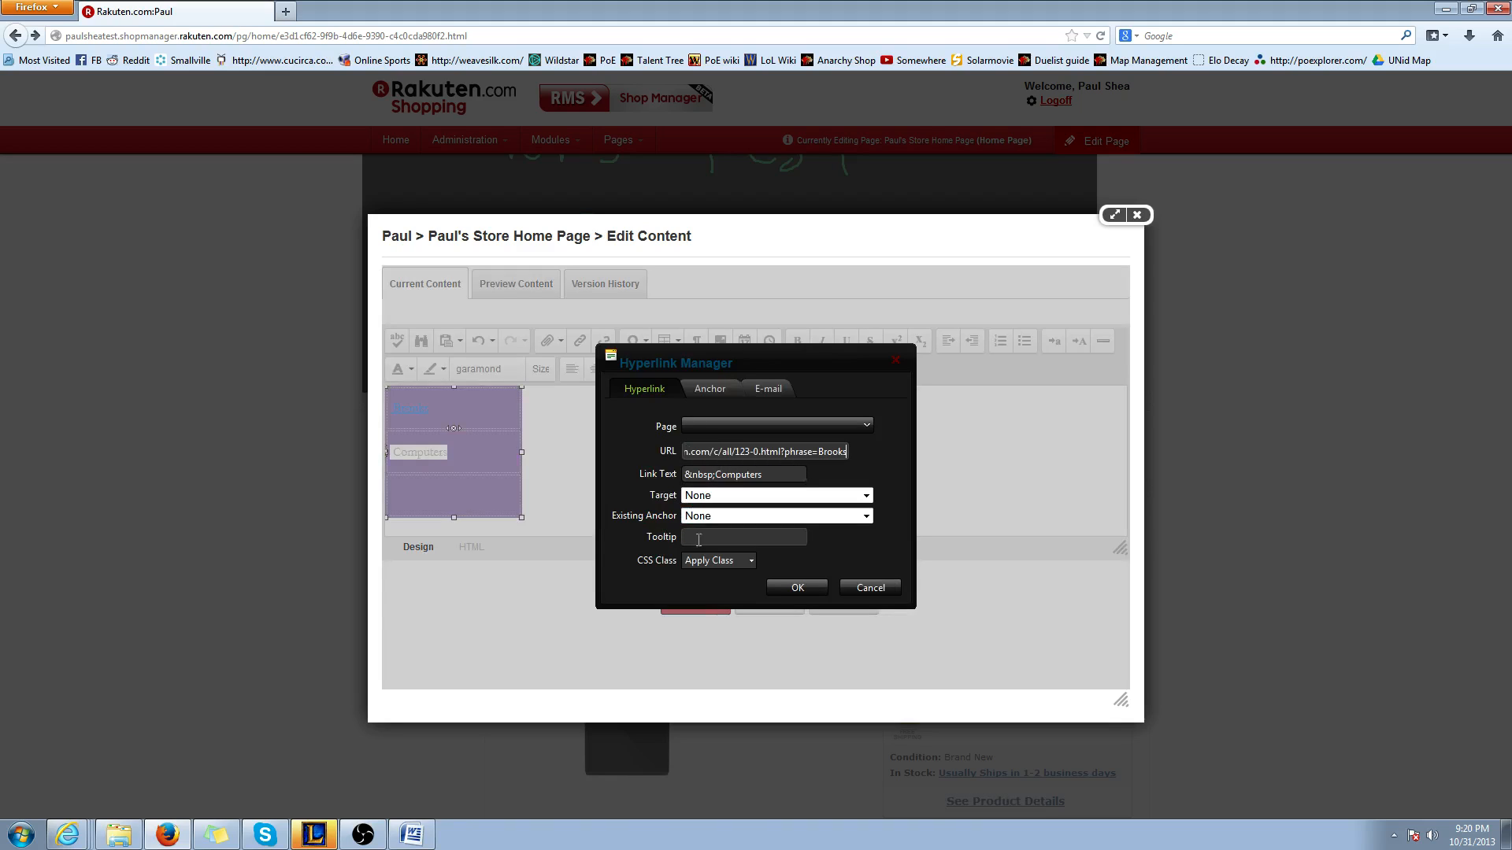
pyautogui.click(779, 587)
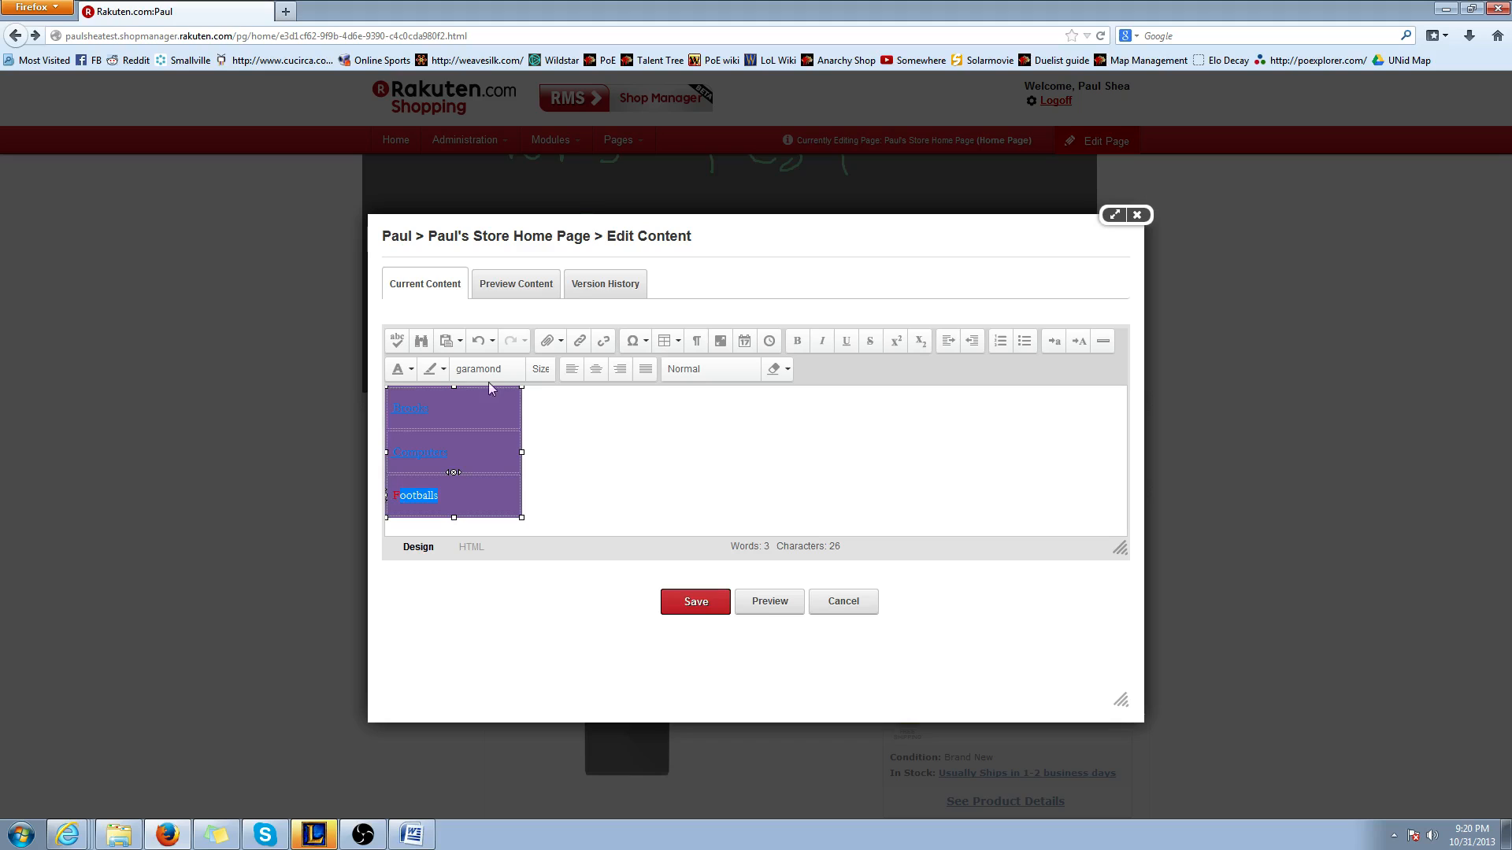
# Enter Footballs in the table's third row and link it to the copied search address
pyautogui.doubleClick(415, 498)
pyautogui.click(579, 341)
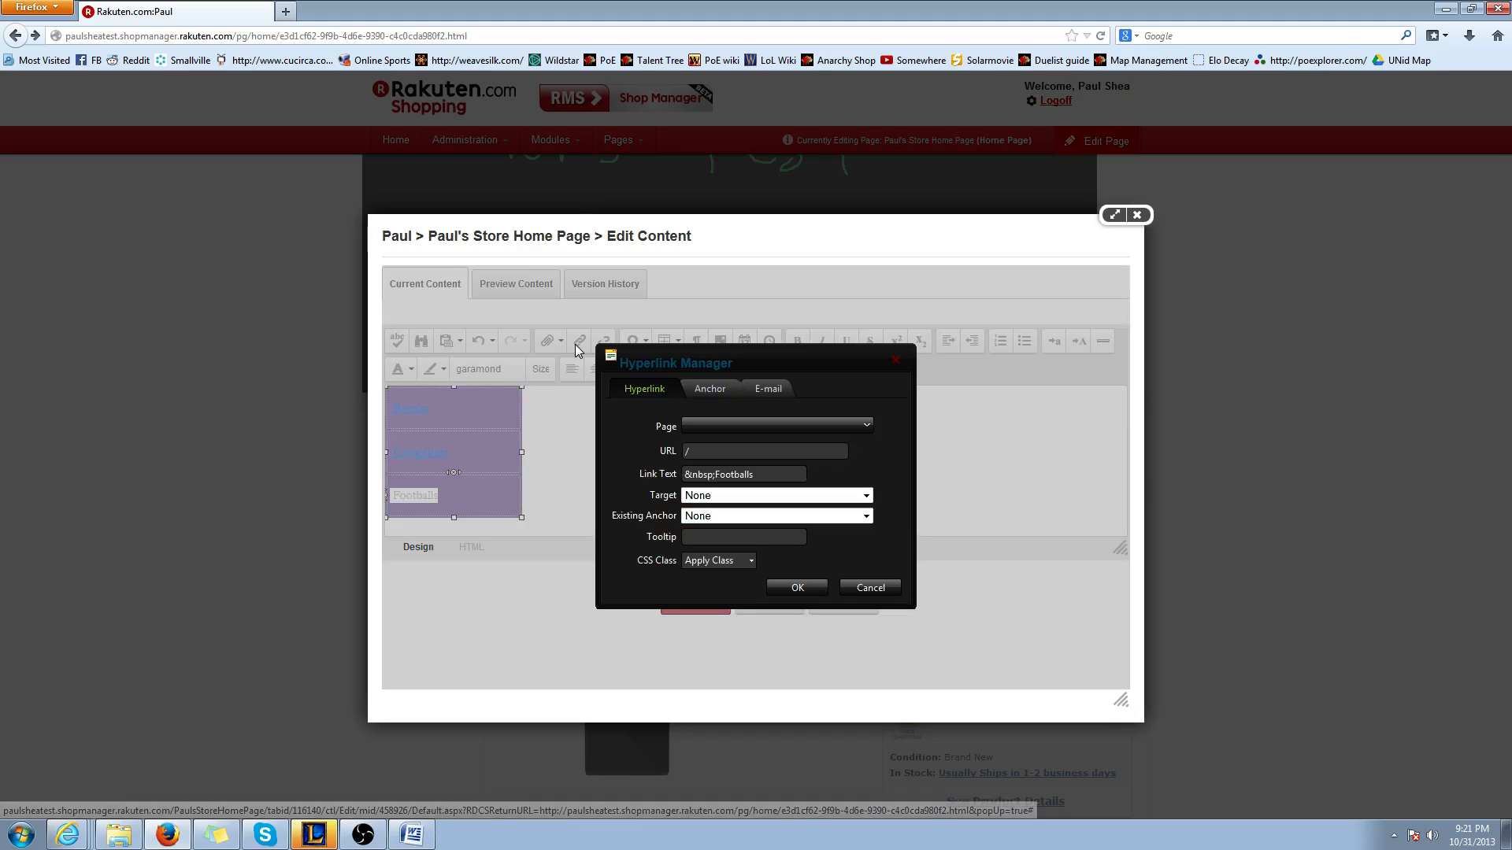
pyautogui.click(716, 446)
pyautogui.hotkey('ctrl', 'v')
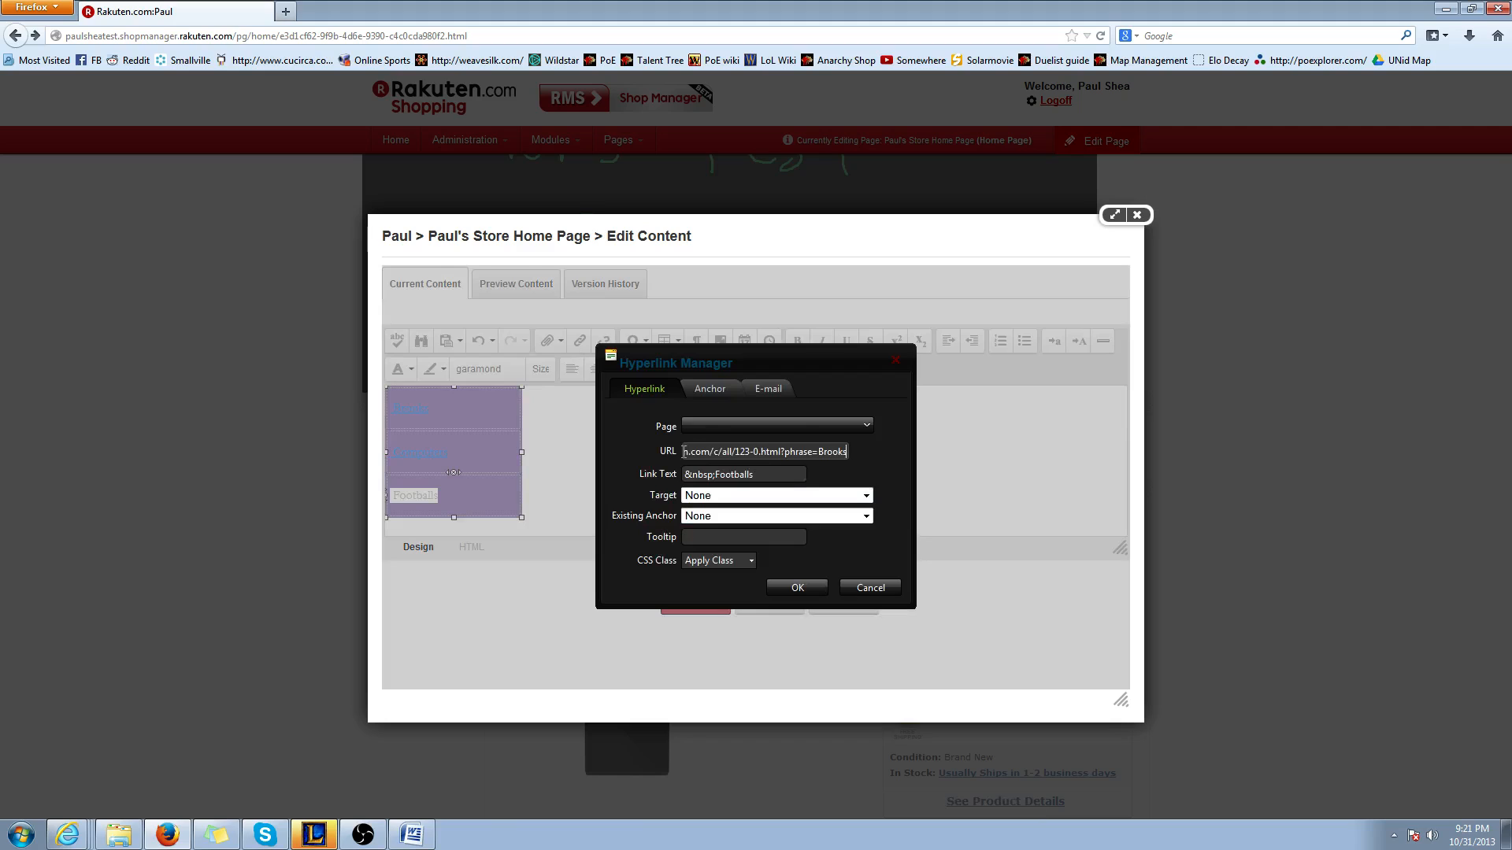
pyautogui.click(795, 587)
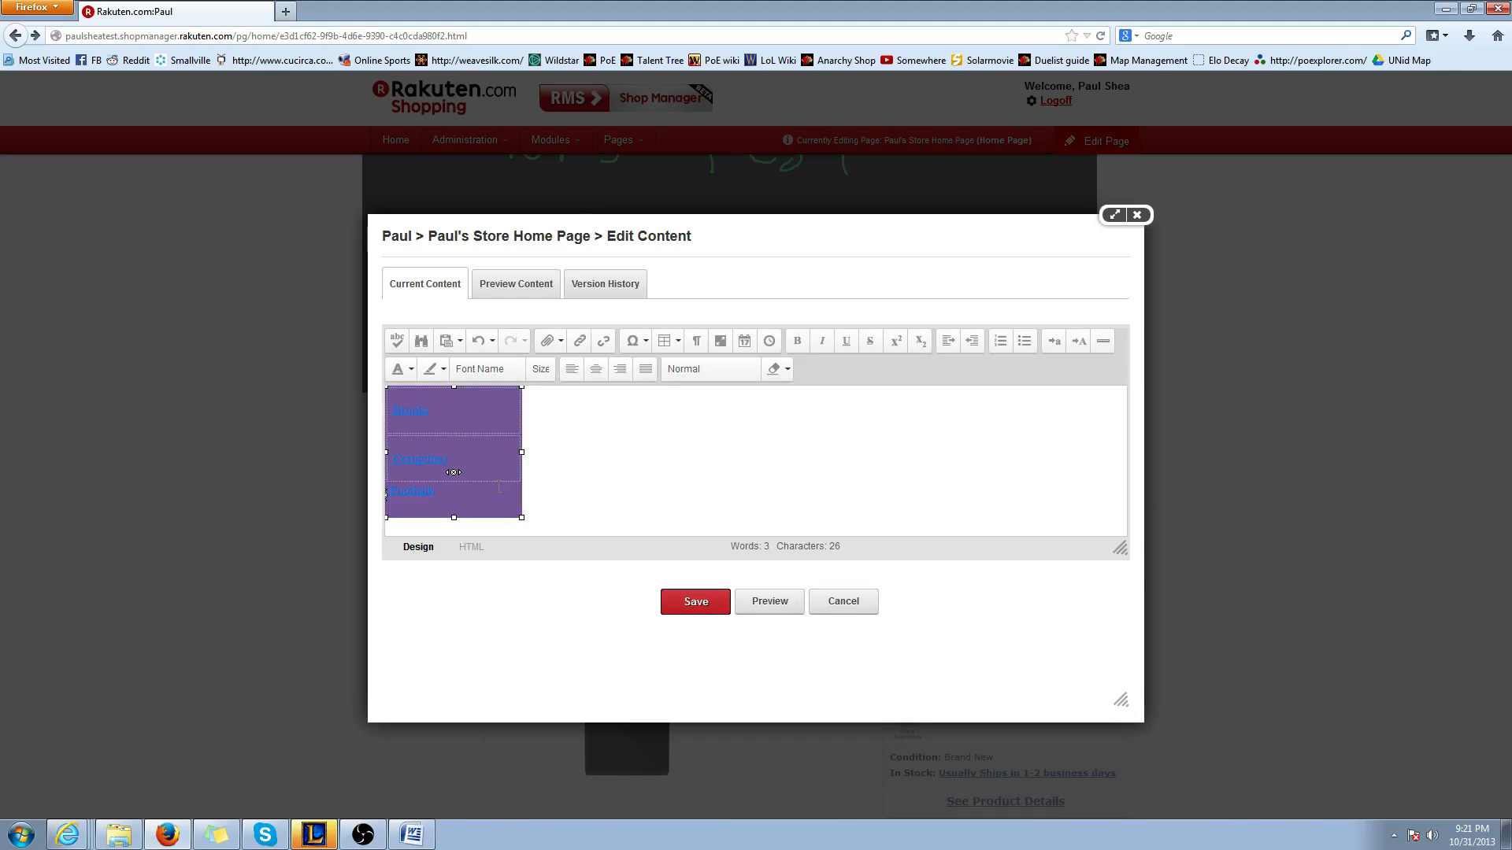
# Set the text of all three table links to font size 4
pyautogui.click(490, 499)
pyautogui.hotkey('ctrl', 'a')
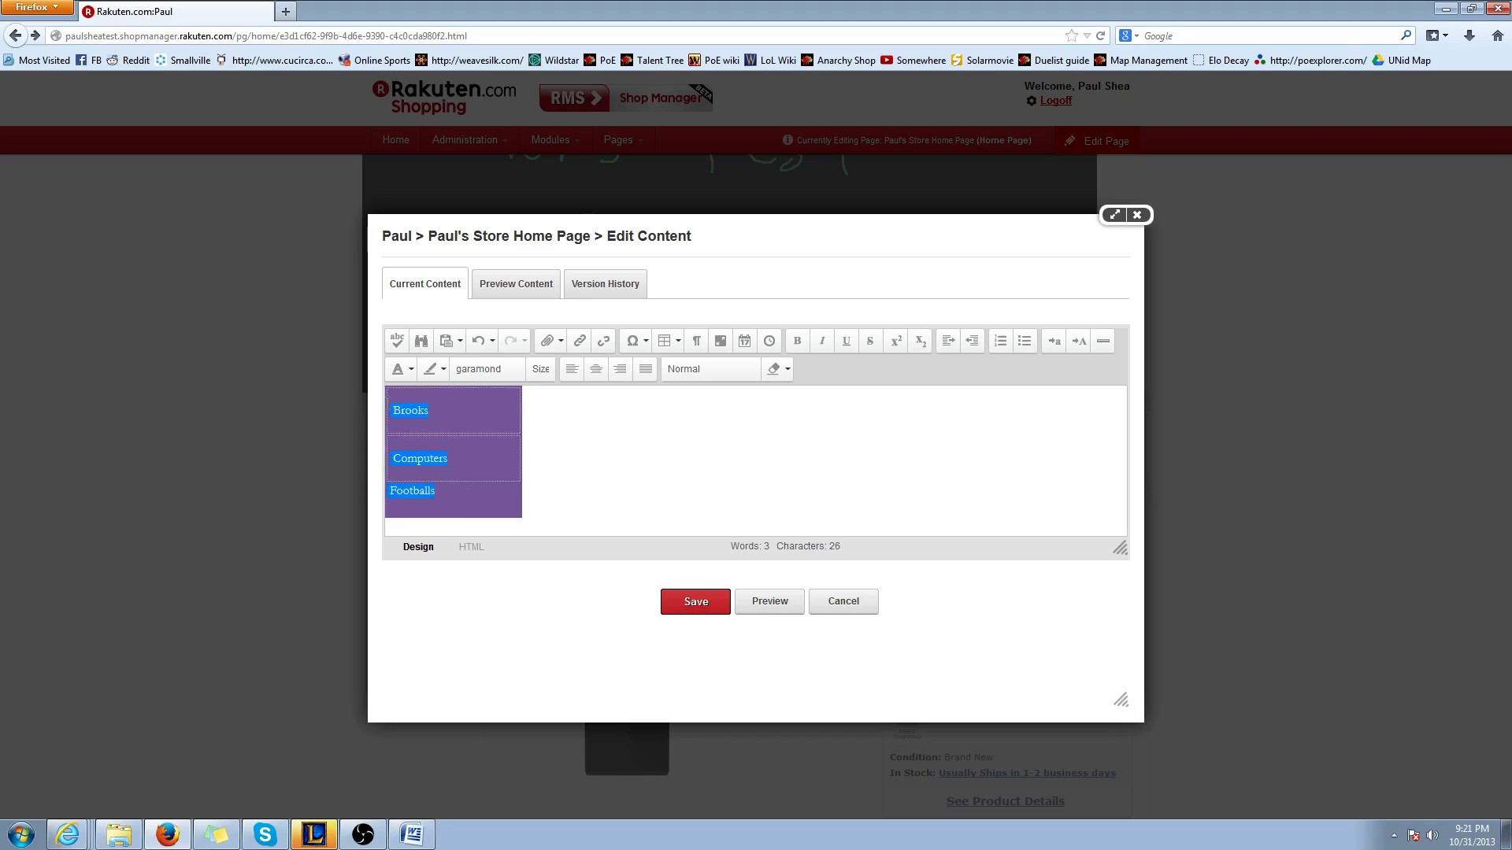
pyautogui.click(542, 373)
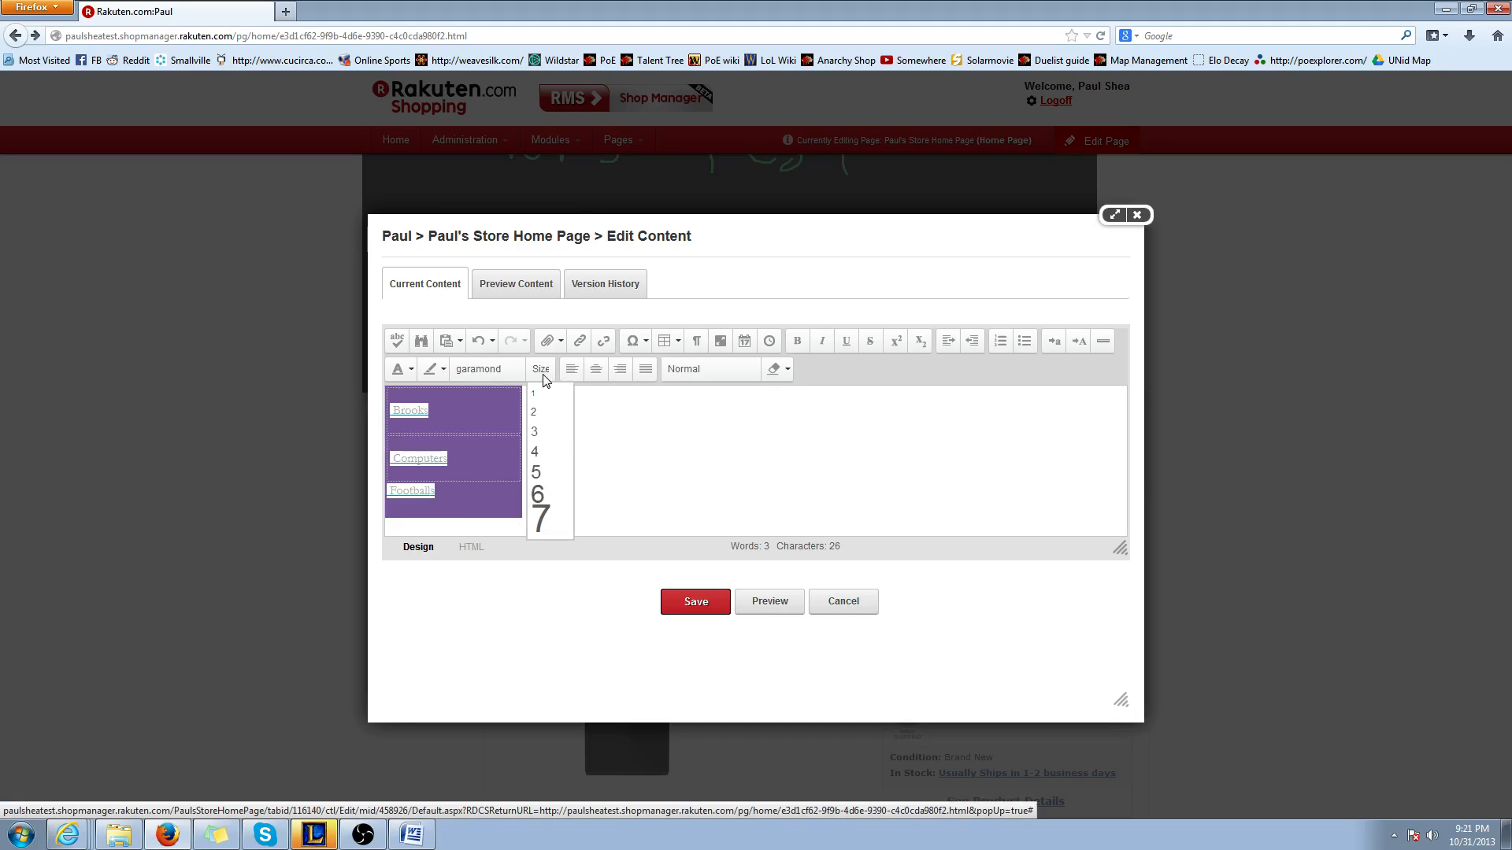
pyautogui.click(546, 450)
# Select all the table's links, set their font size to 6 and save the module content
pyautogui.click(492, 464)
pyautogui.moveTo(456, 501); pyautogui.dragTo(400, 411)
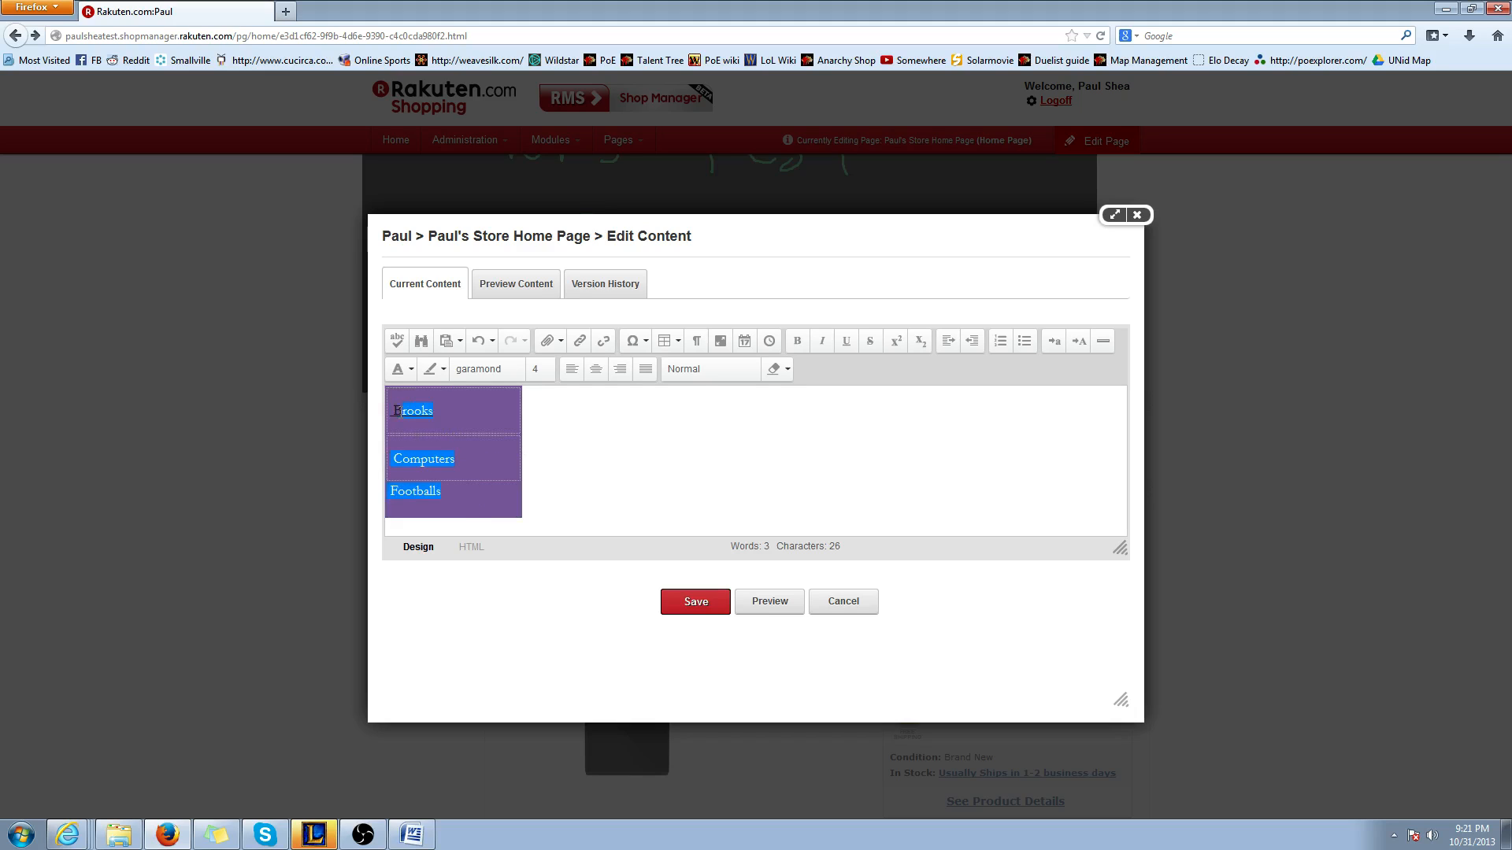
pyautogui.click(538, 369)
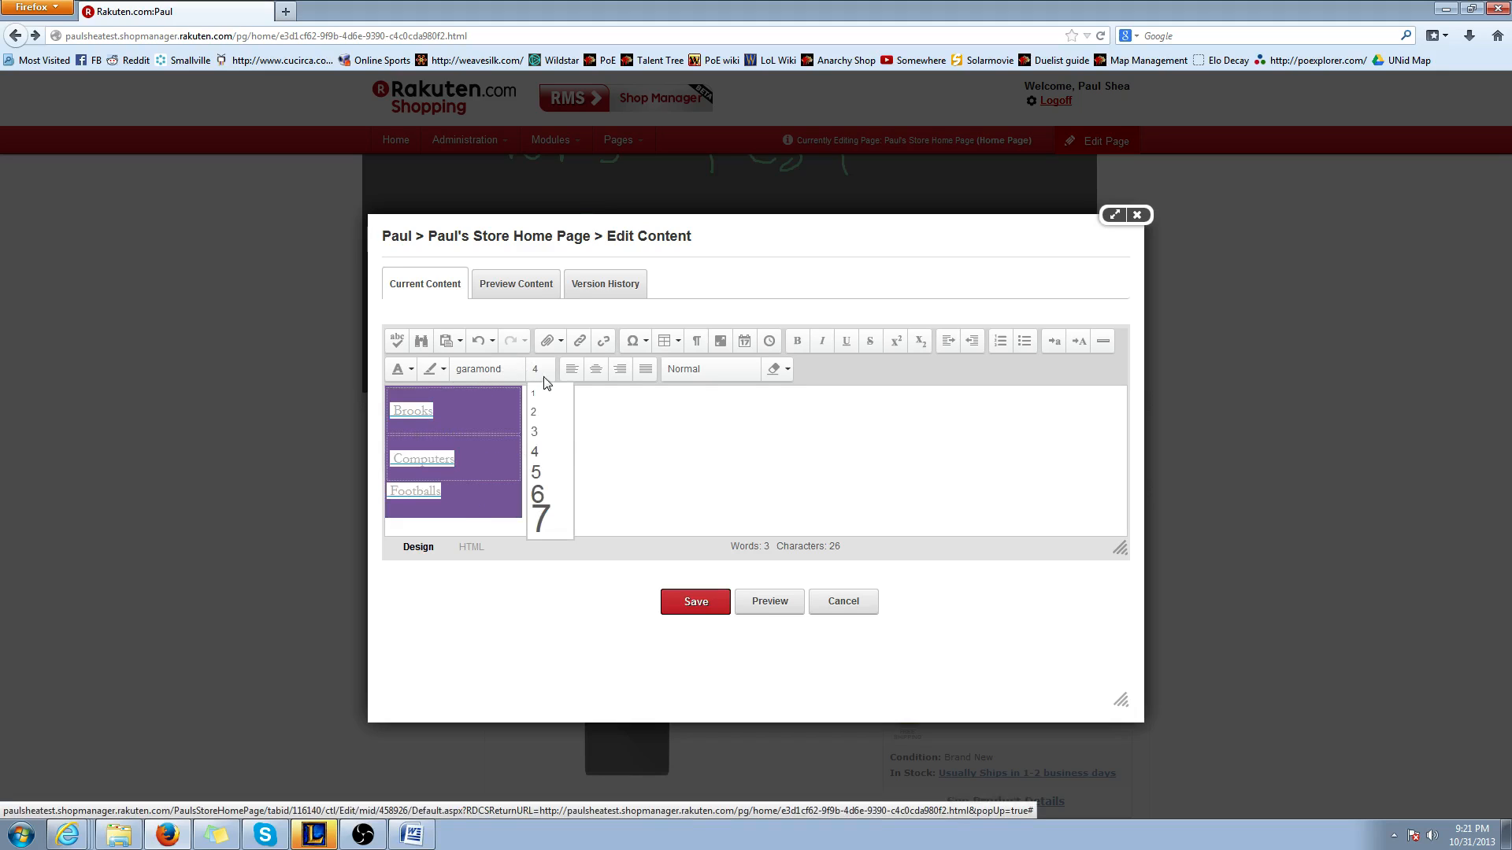
pyautogui.click(548, 496)
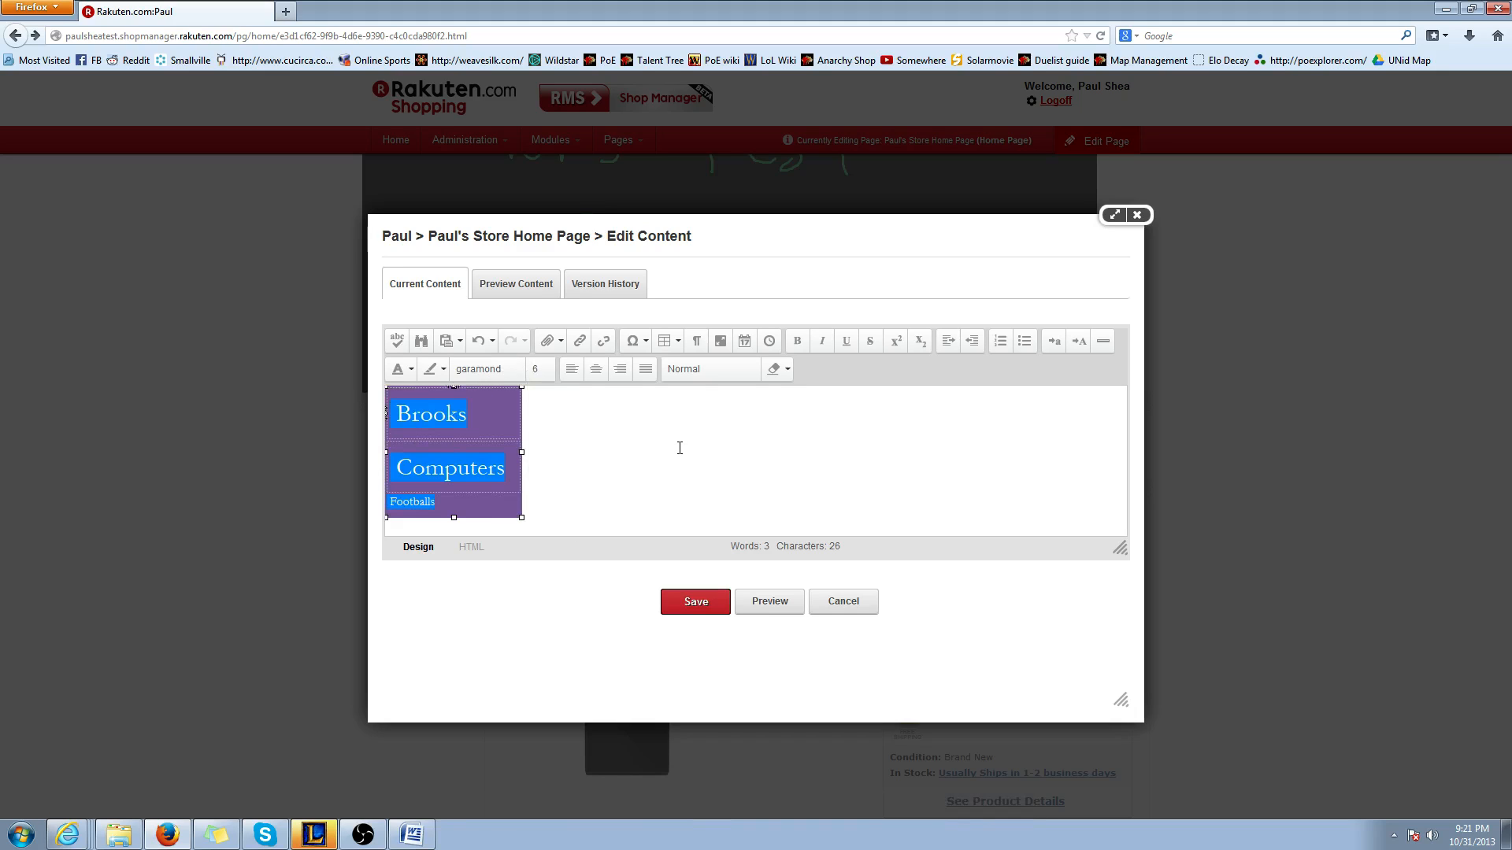
pyautogui.click(708, 609)
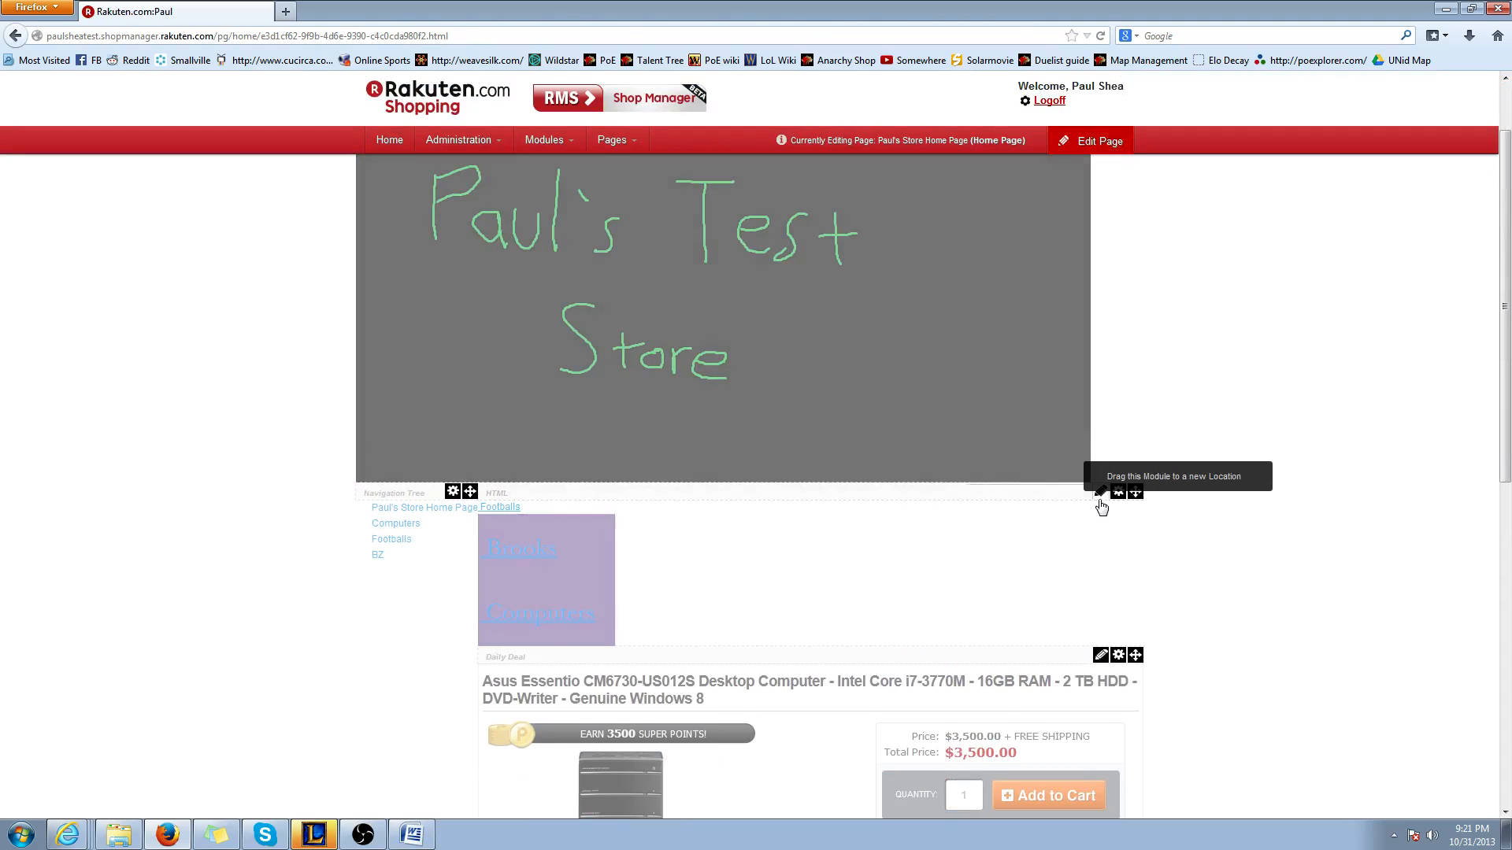
# Reopen the HTML module's content editor, look at the content preview and close the editor
pyautogui.click(1100, 492)
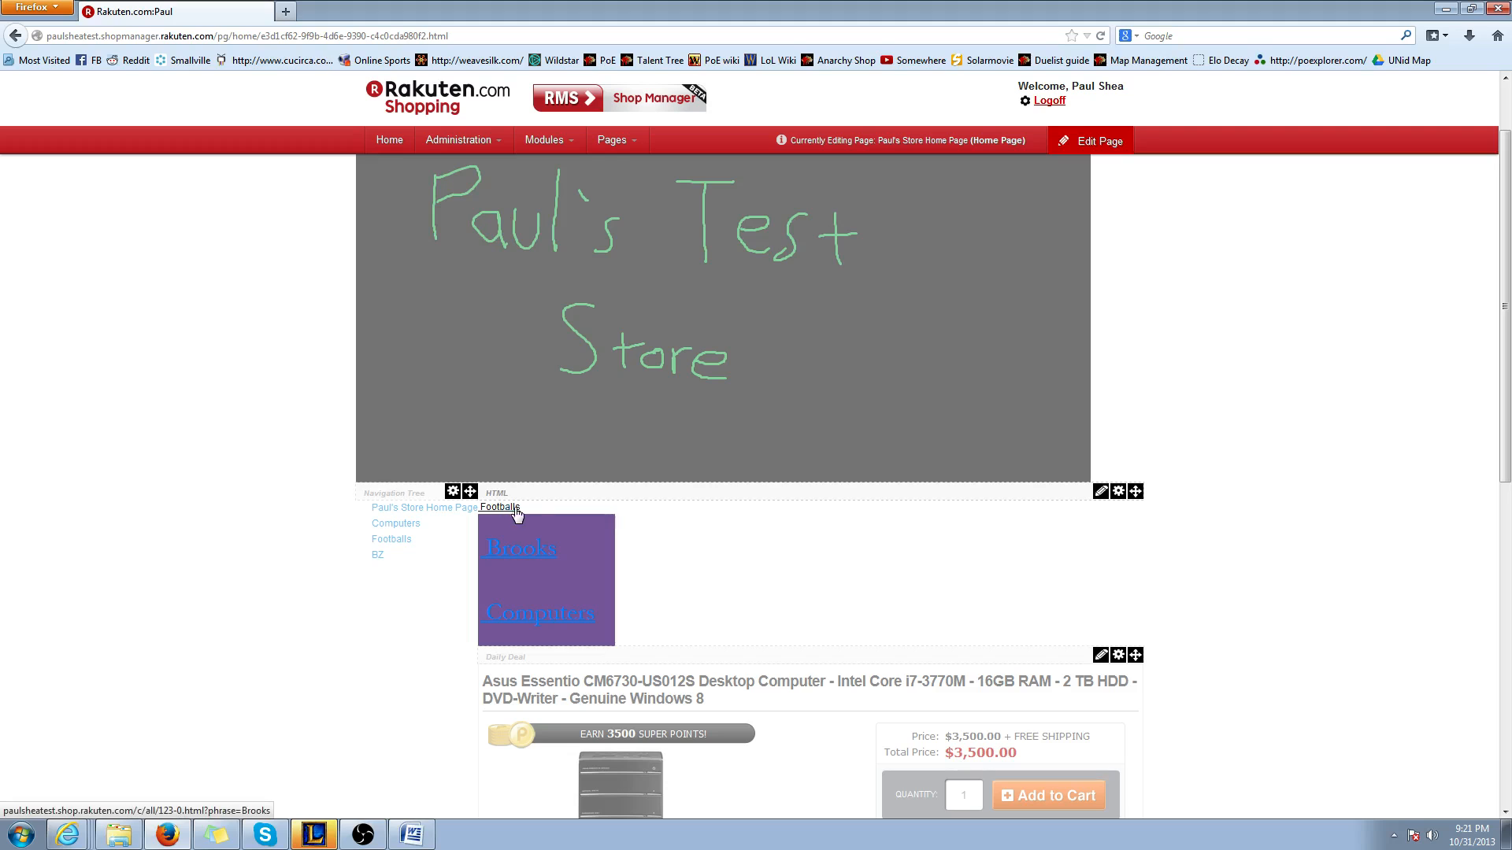
pyautogui.click(1100, 493)
pyautogui.click(1015, 452)
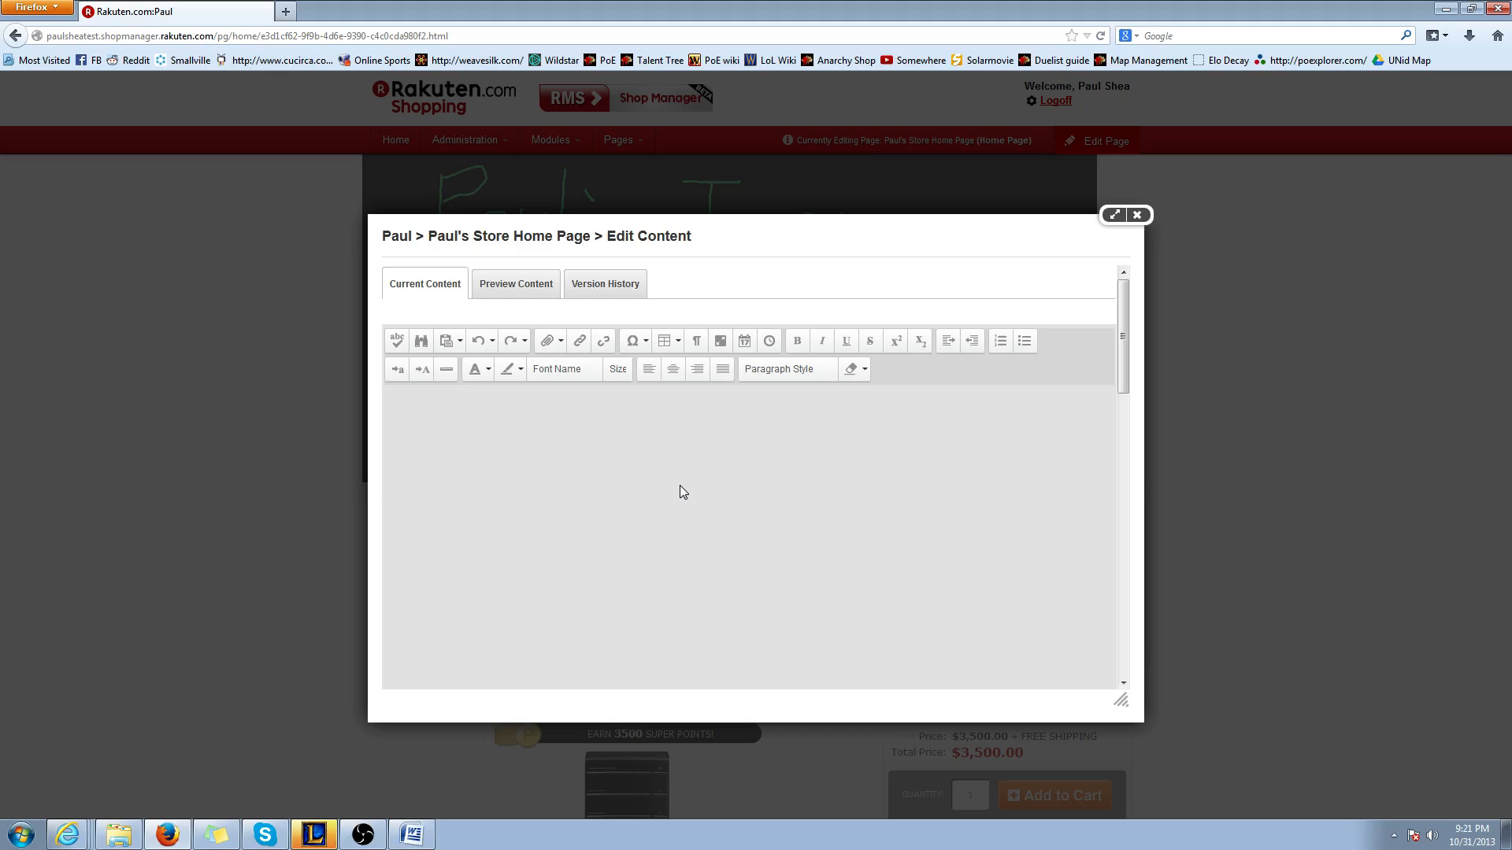
pyautogui.click(504, 289)
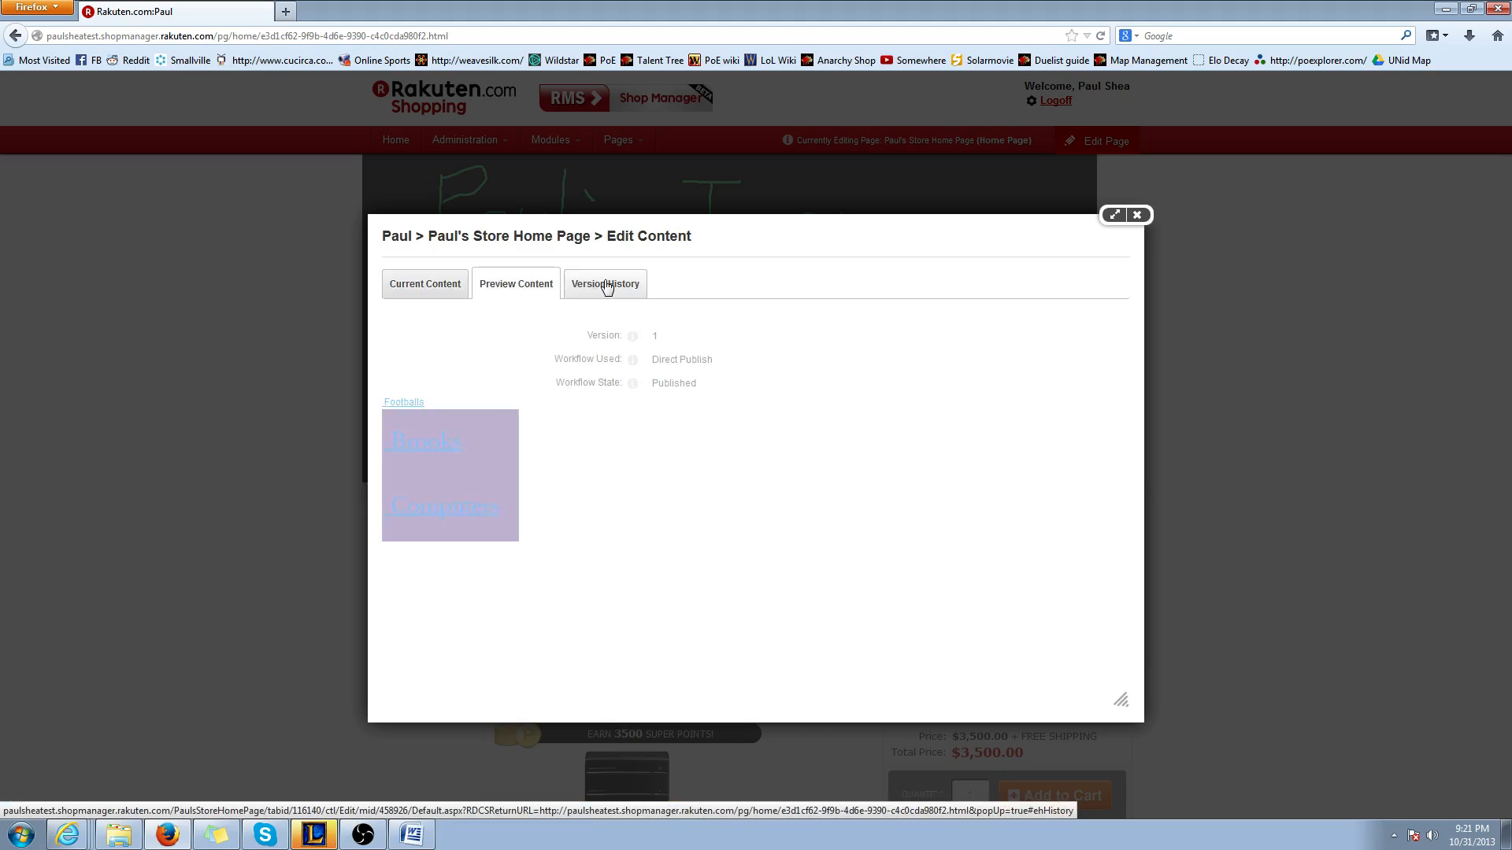
pyautogui.click(465, 289)
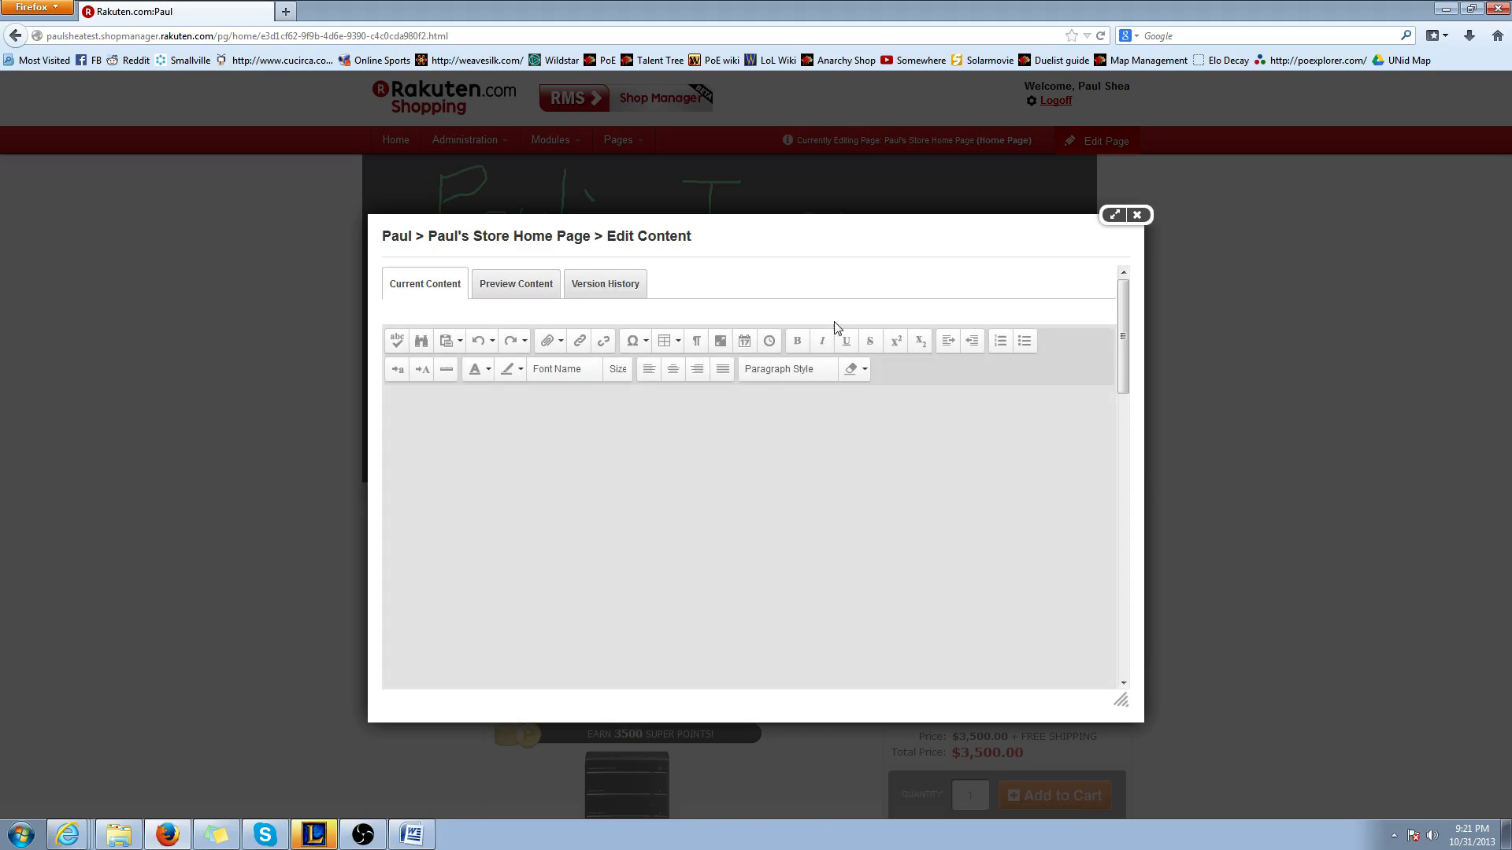
pyautogui.click(1137, 215)
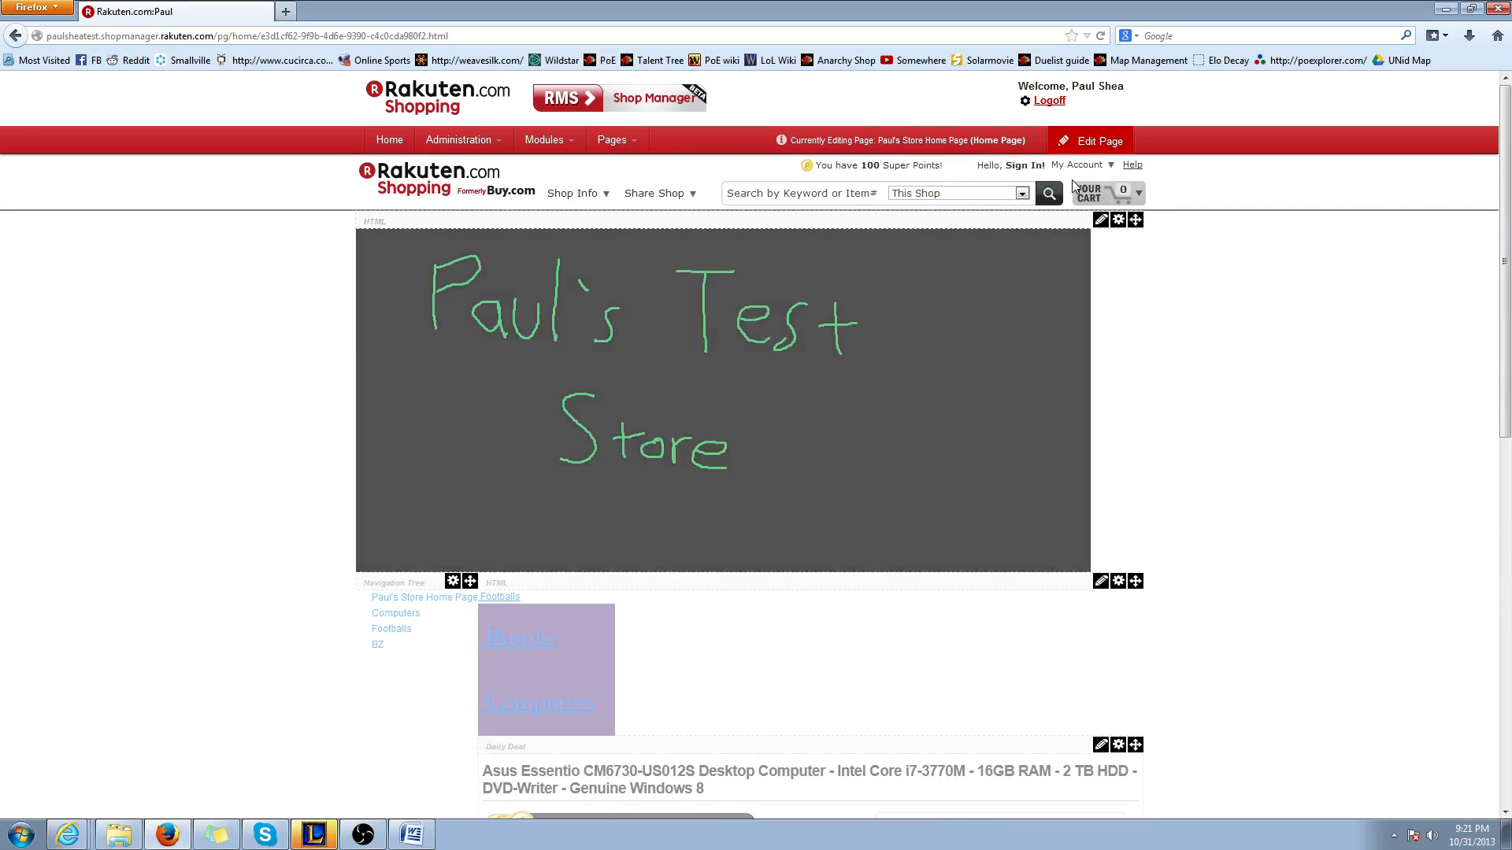
# Leave and re-enter the page's edit mode, and open the content editor of the HTML module holding the purple table
pyautogui.click(1098, 142)
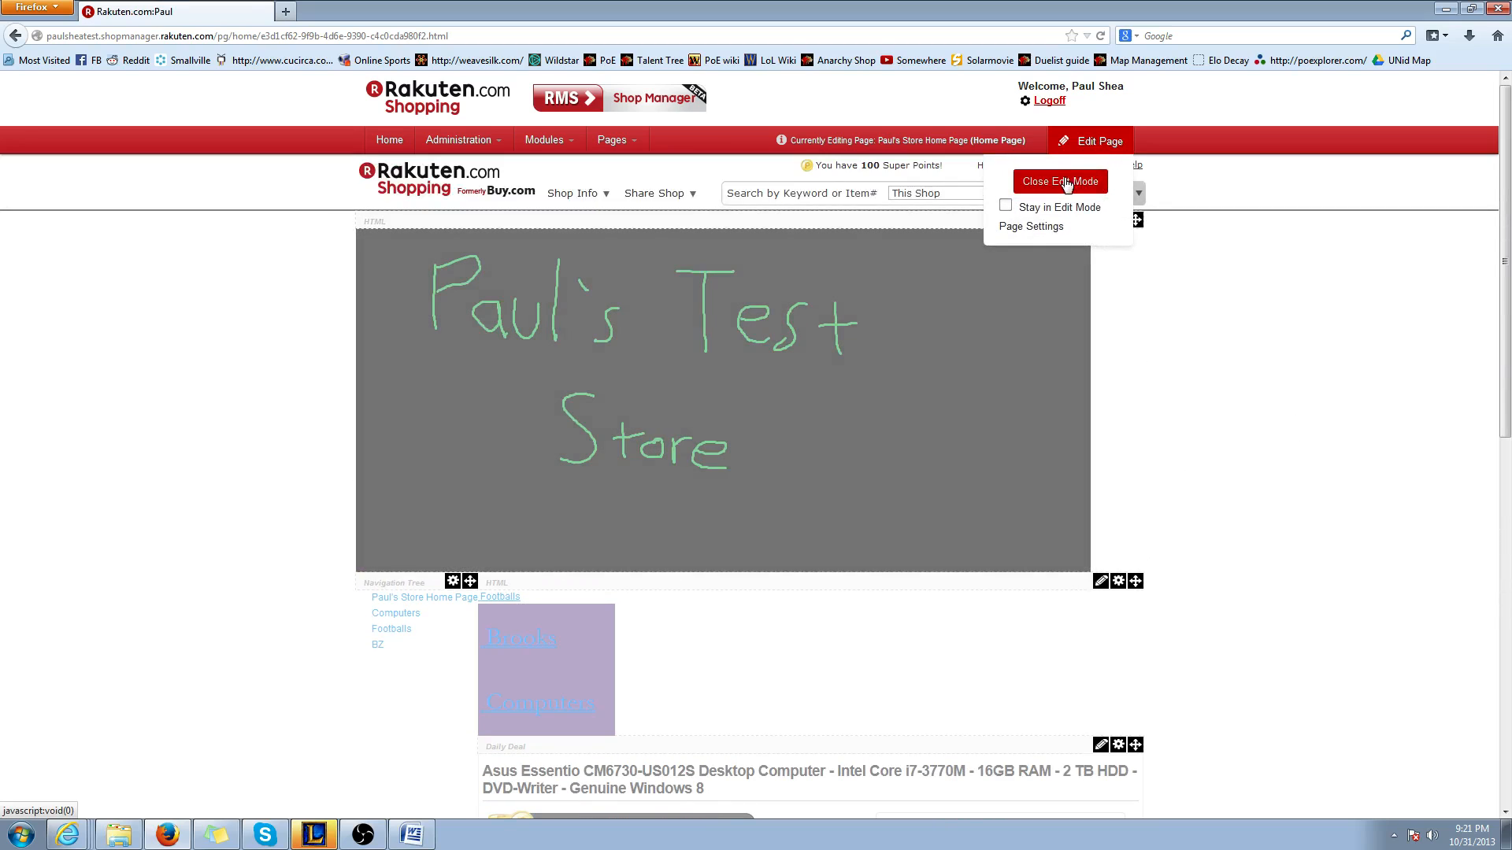
pyautogui.click(1071, 183)
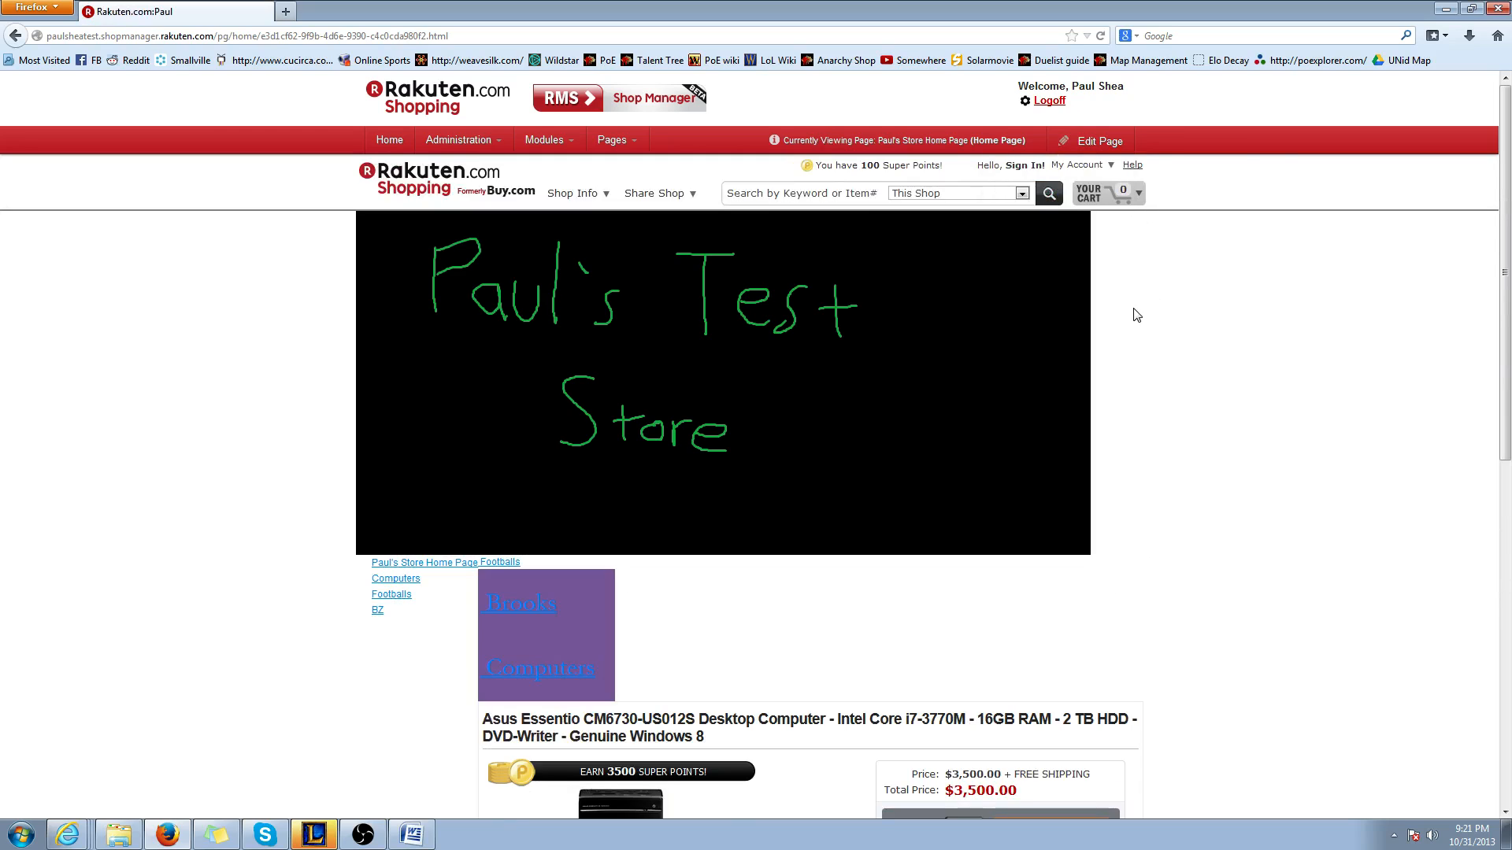
pyautogui.click(1085, 142)
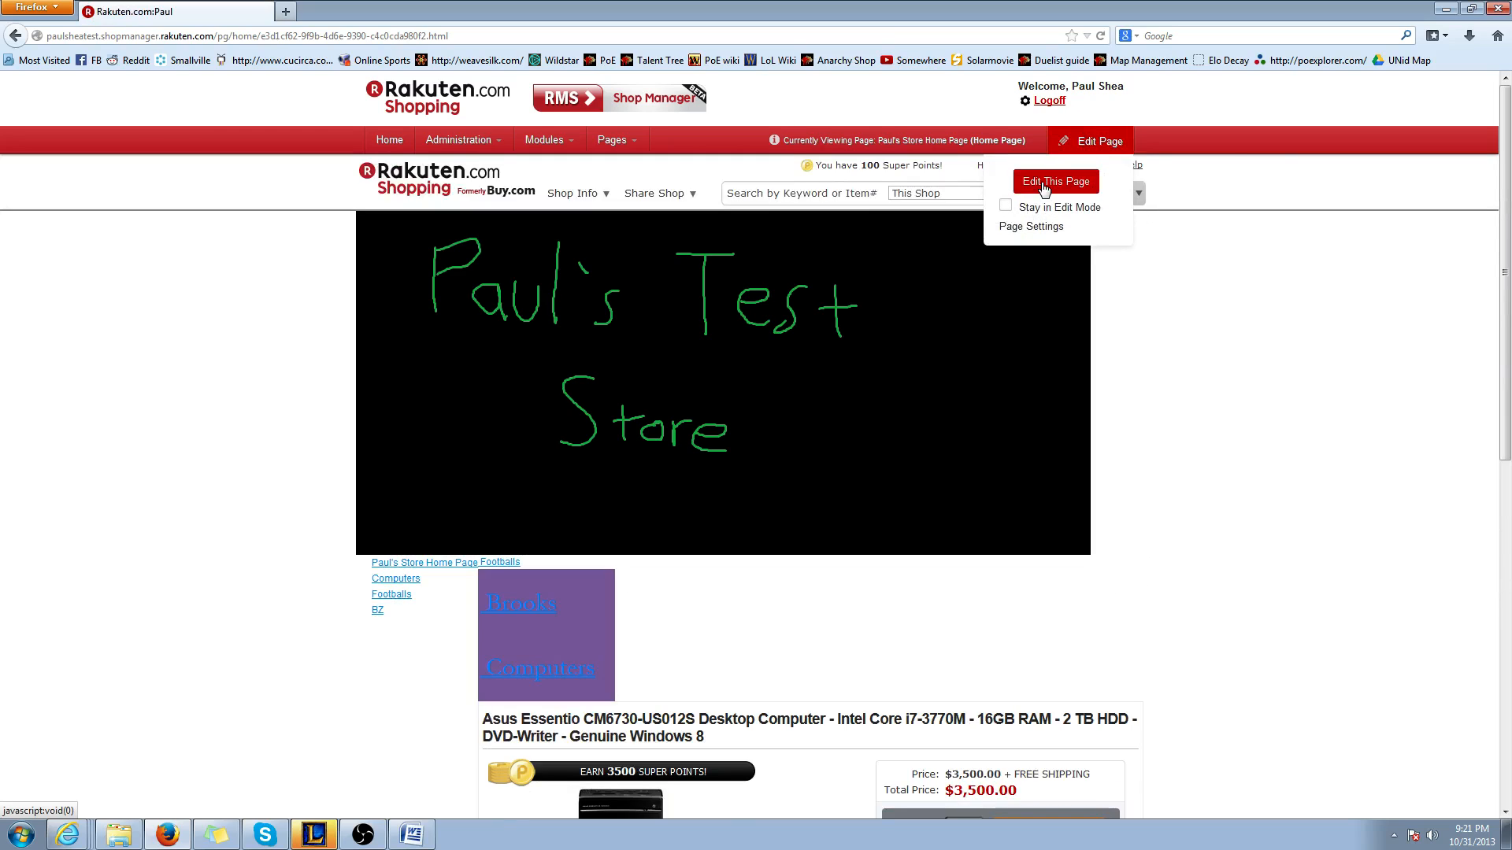
pyautogui.click(1044, 186)
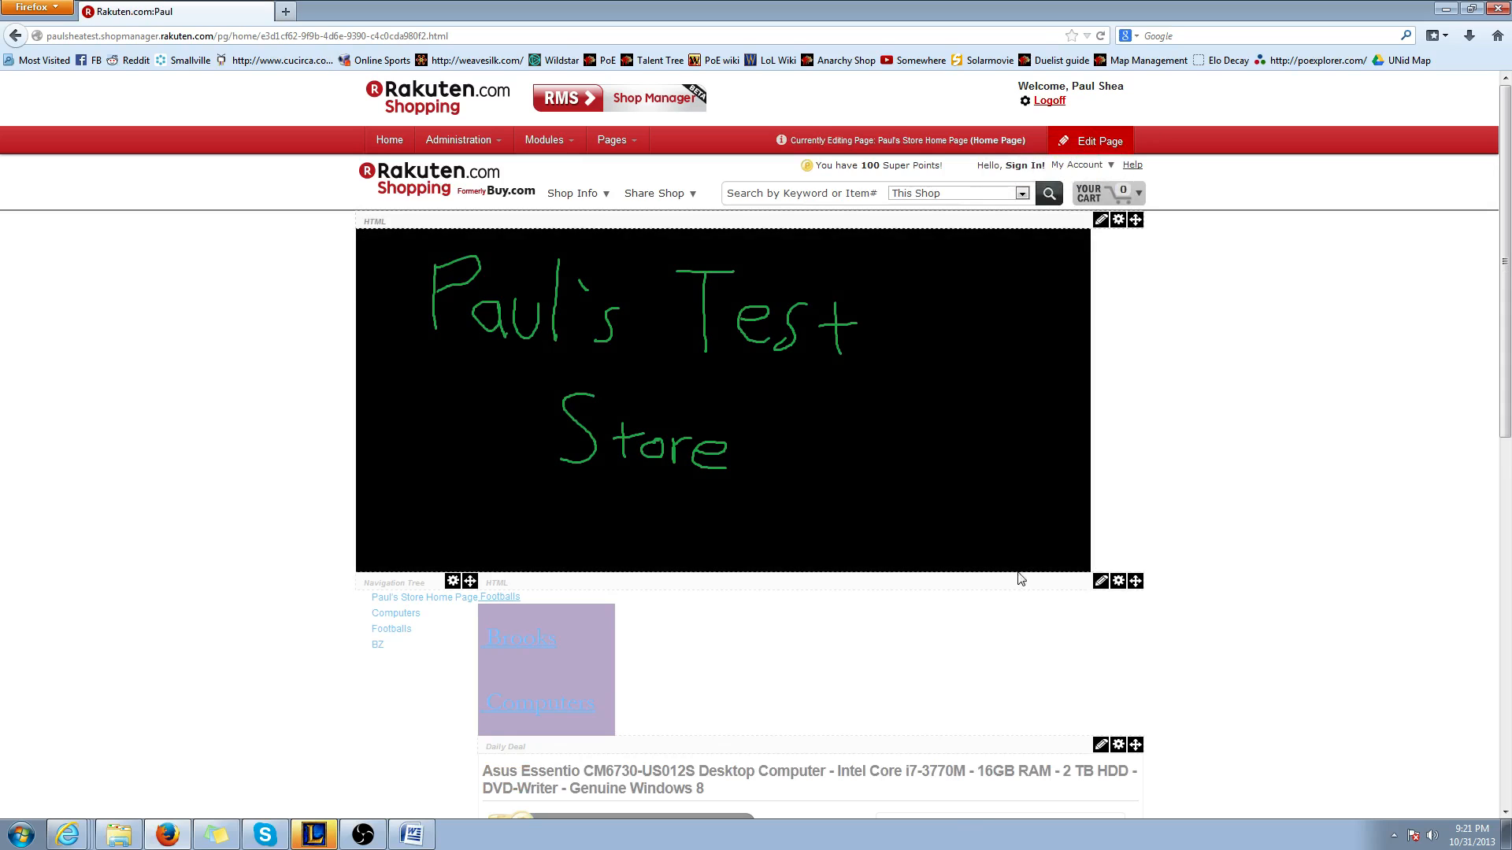
pyautogui.click(1117, 580)
pyautogui.click(1021, 541)
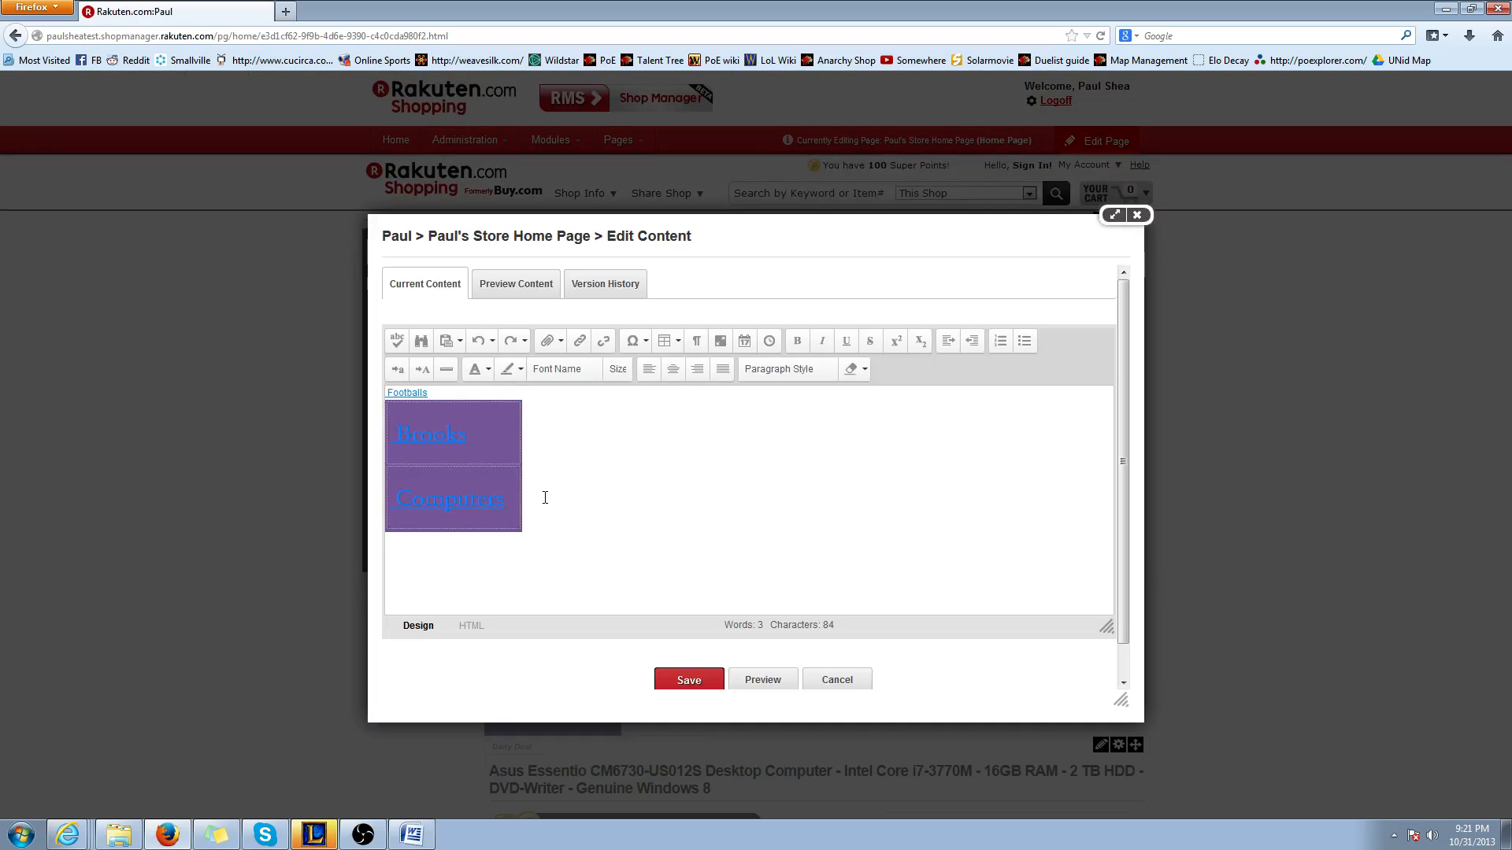
# Delete the stray Footballs link above the purple table
pyautogui.click(430, 392)
pyautogui.click(461, 410)
pyautogui.scroll(-1, 458, 394)
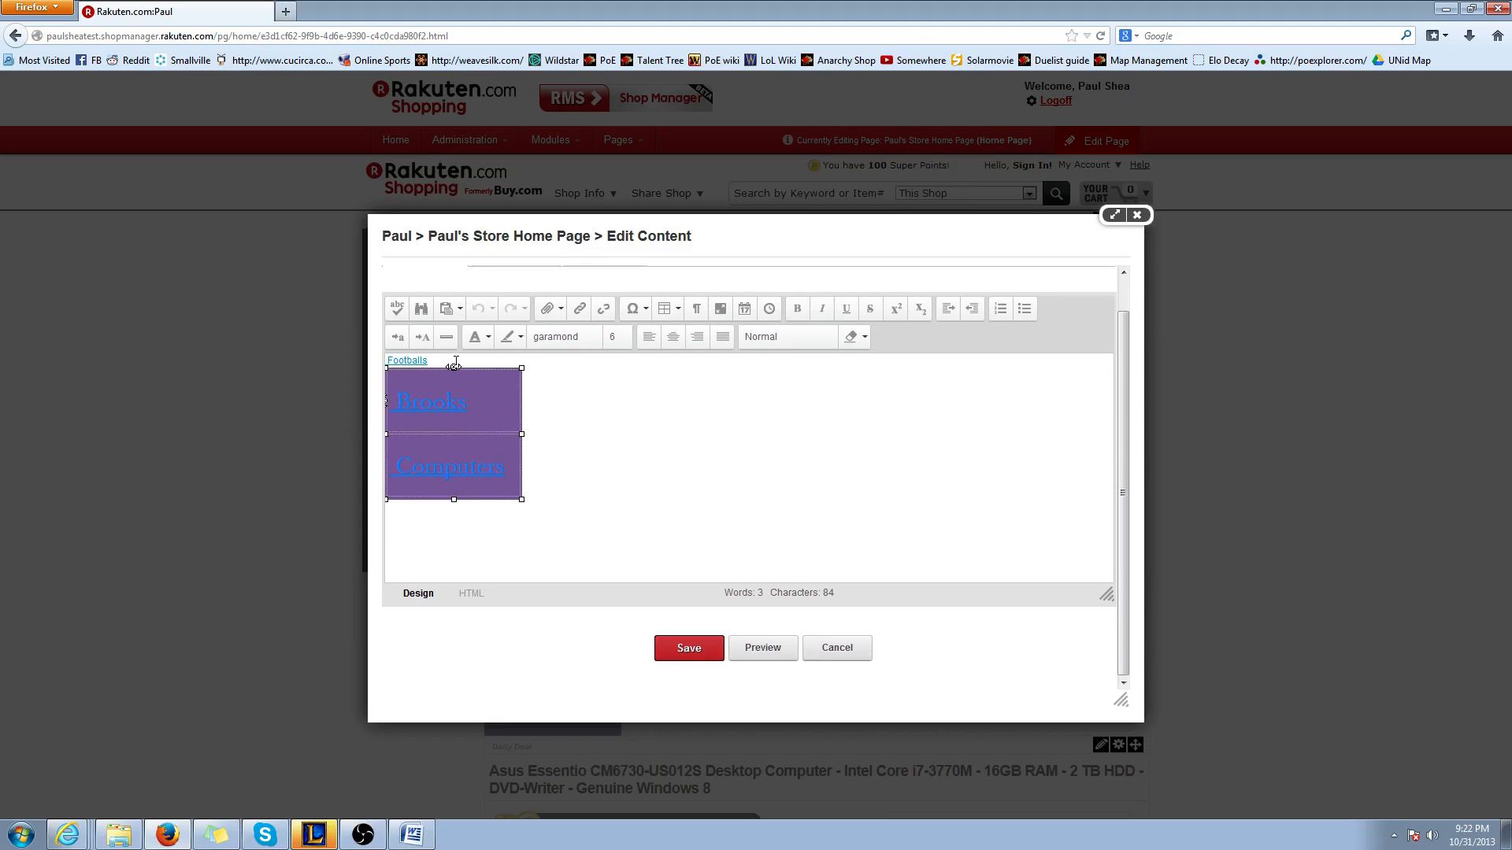
pyautogui.doubleClick(436, 360)
pyautogui.press('Delete')
pyautogui.press('Delete')
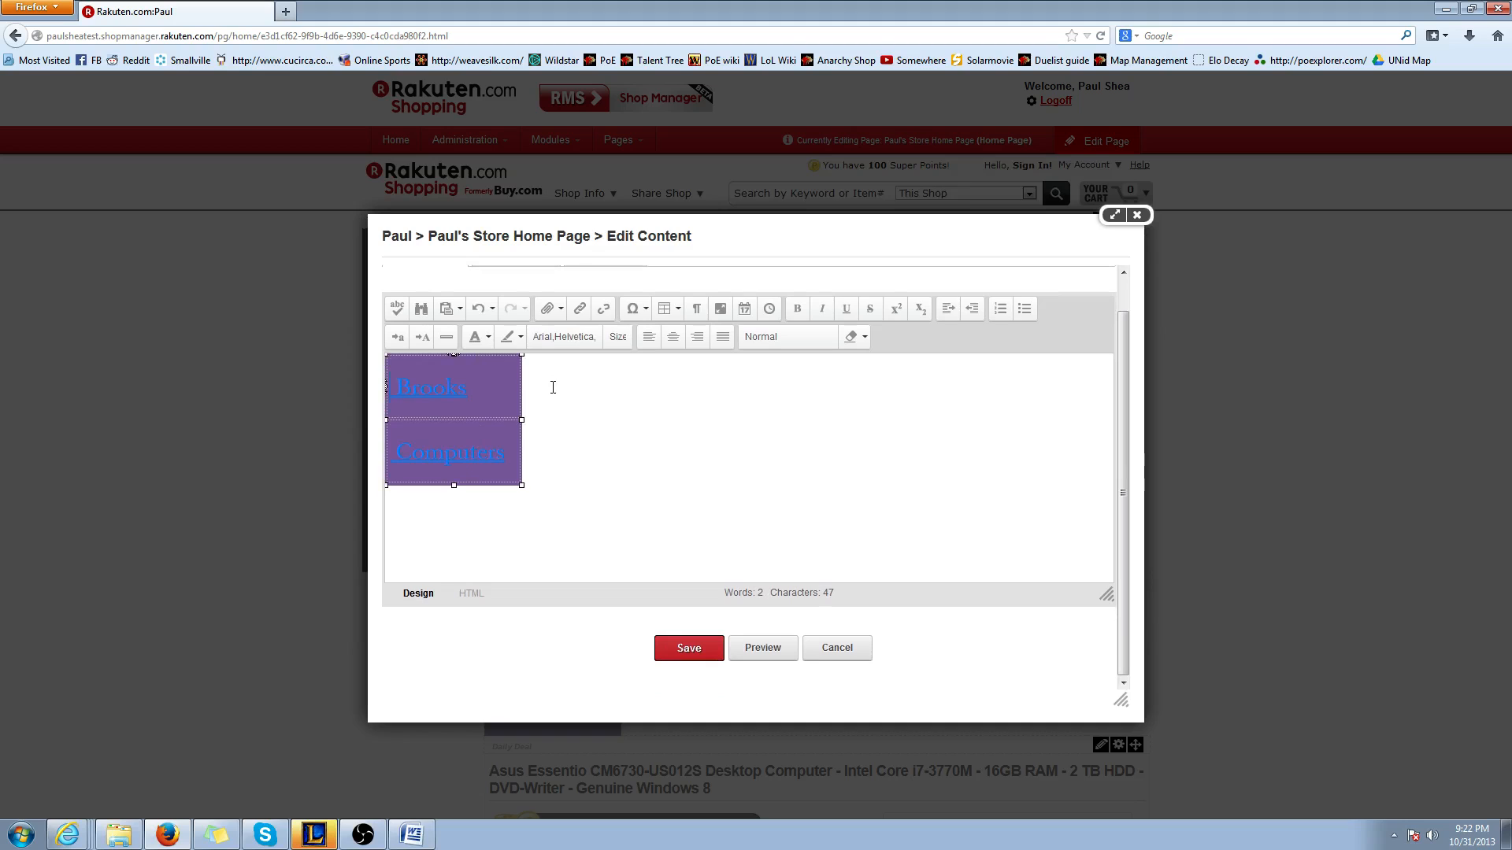
# Add one row to the purple table in the Table Wizard so it has three rows
pyautogui.rightClick(483, 427)
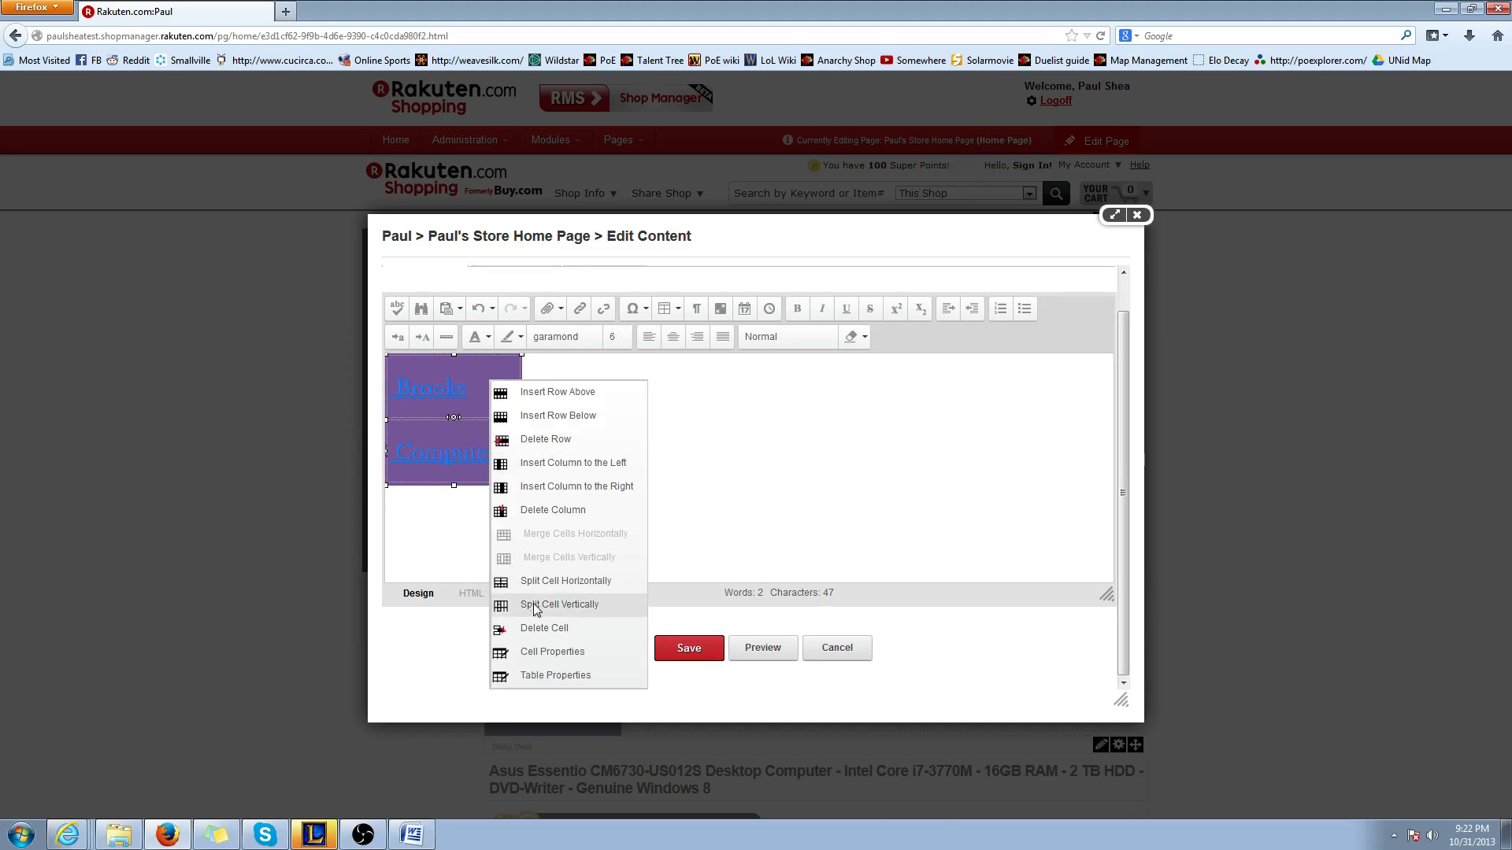
pyautogui.click(532, 677)
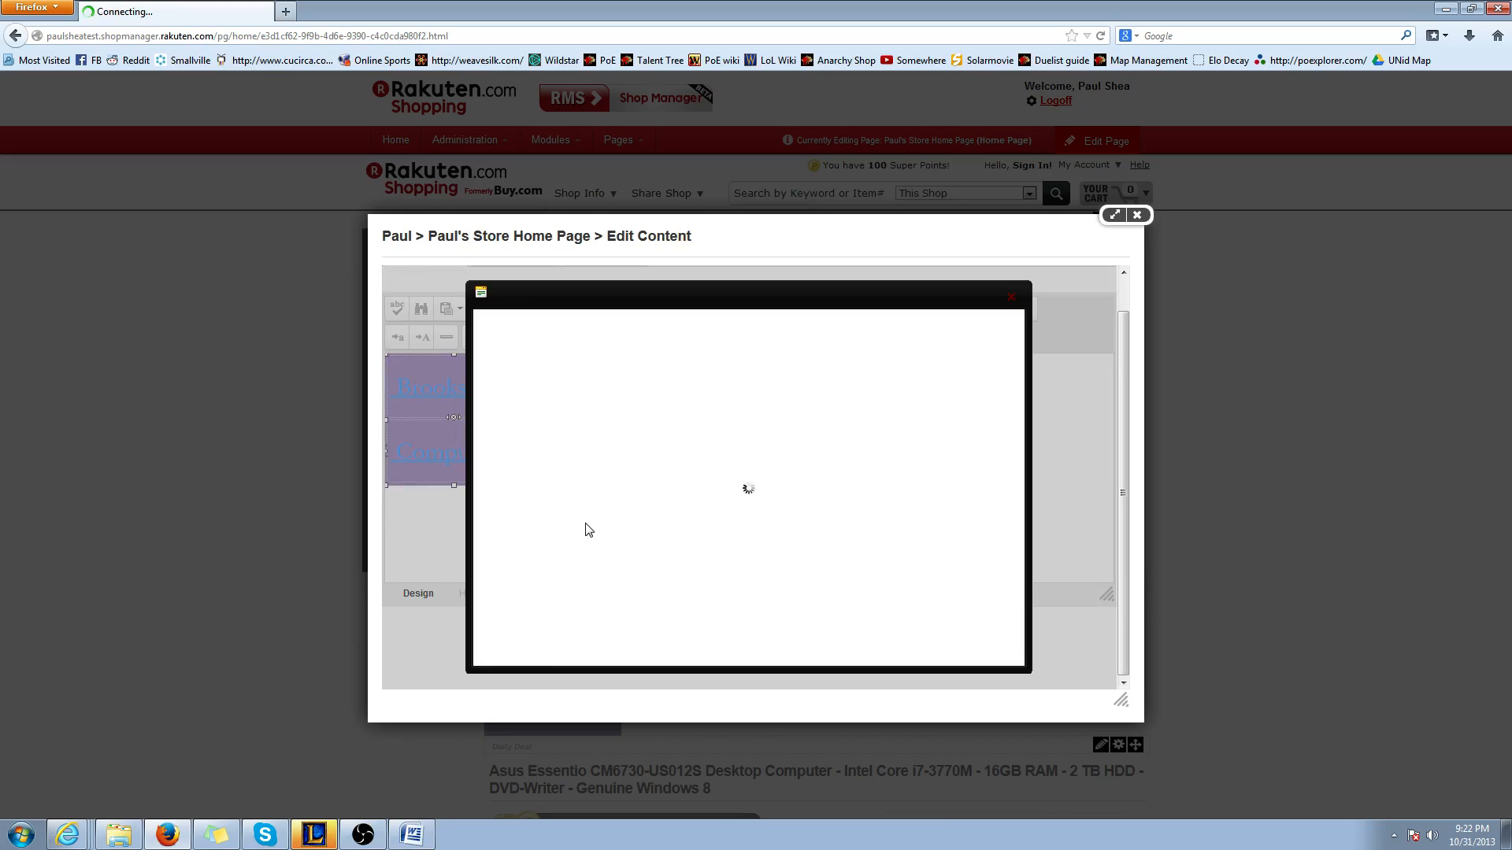
pyautogui.click(522, 327)
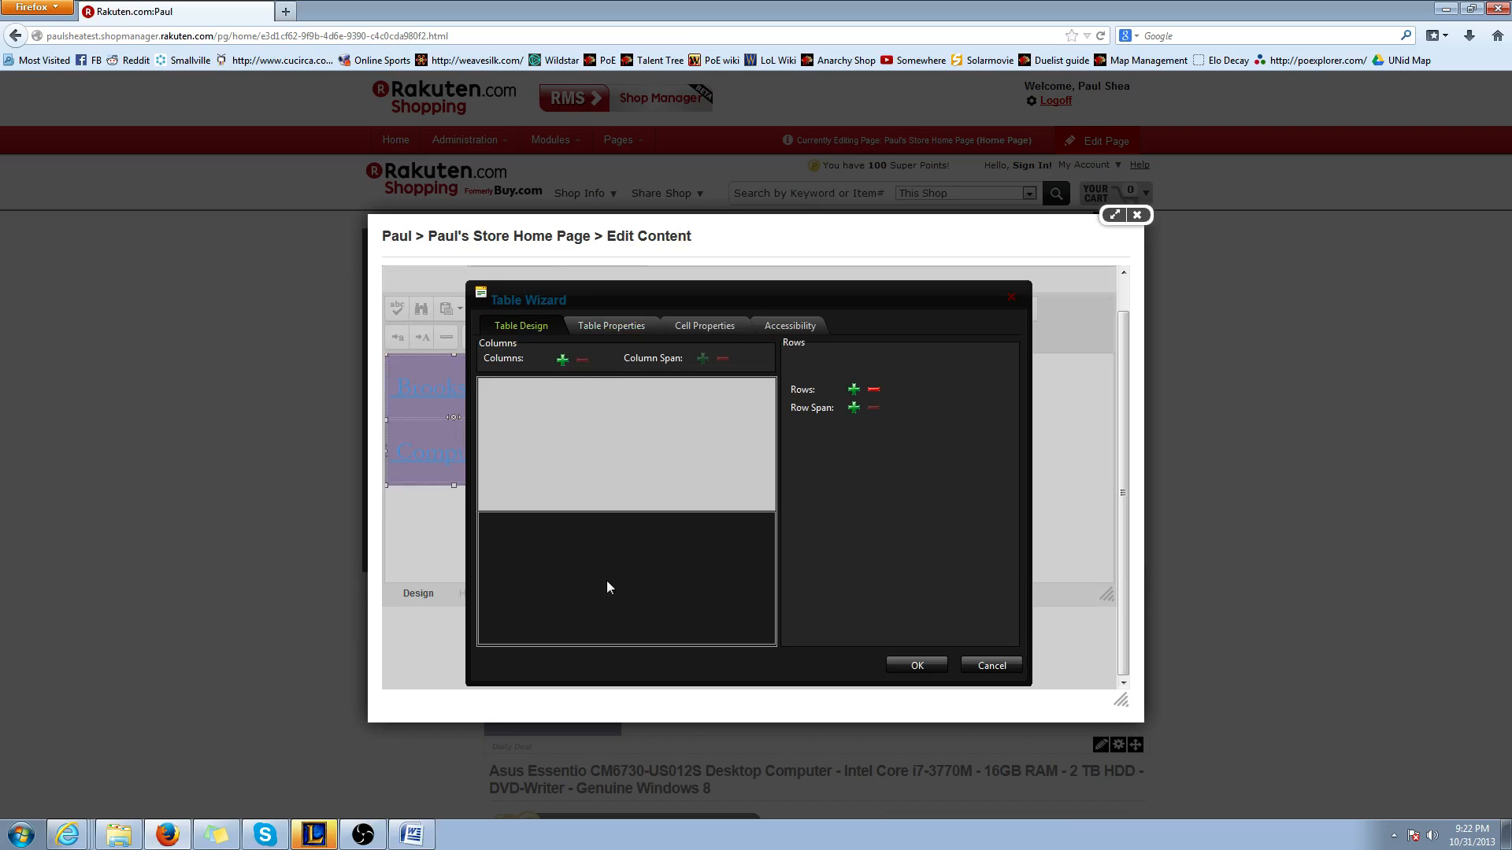
pyautogui.click(854, 390)
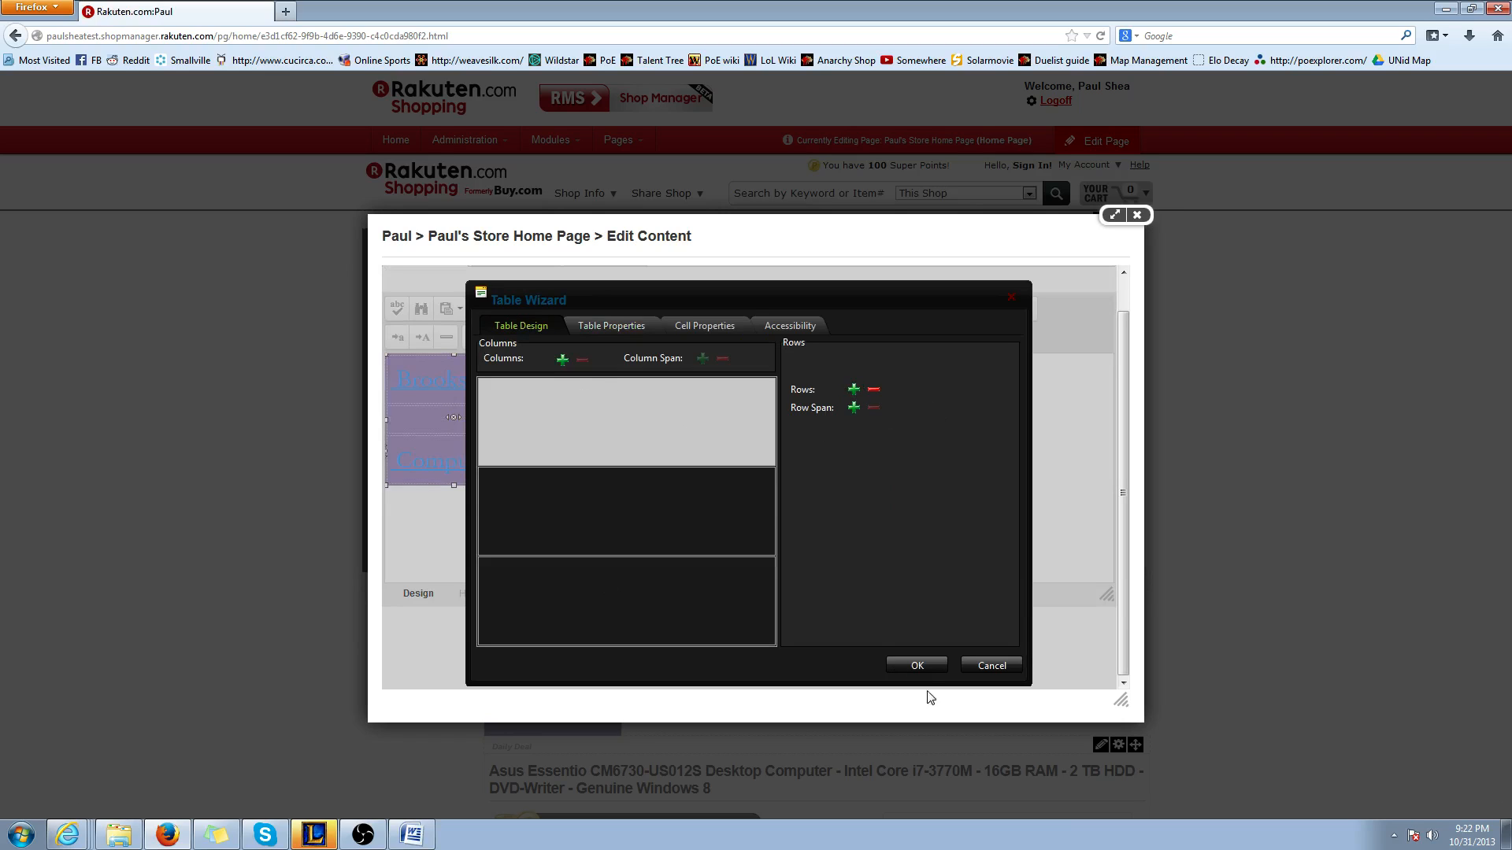
pyautogui.click(913, 665)
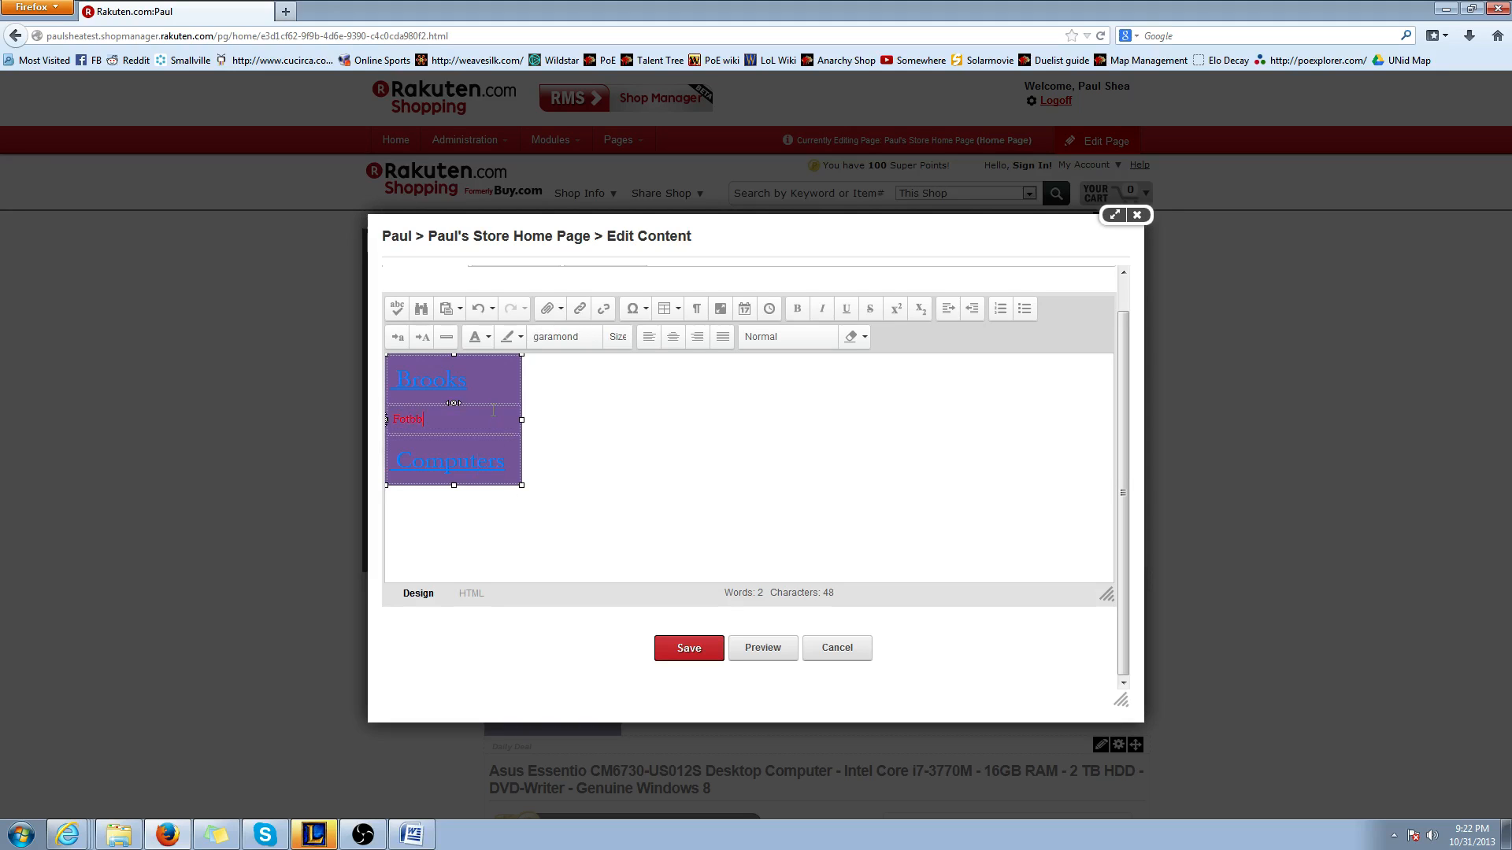
# Enter Footballs in the new middle row and enlarge the table slightly in both directions
pyautogui.click(642, 399)
pyautogui.moveTo(521, 487); pyautogui.dragTo(538, 519)
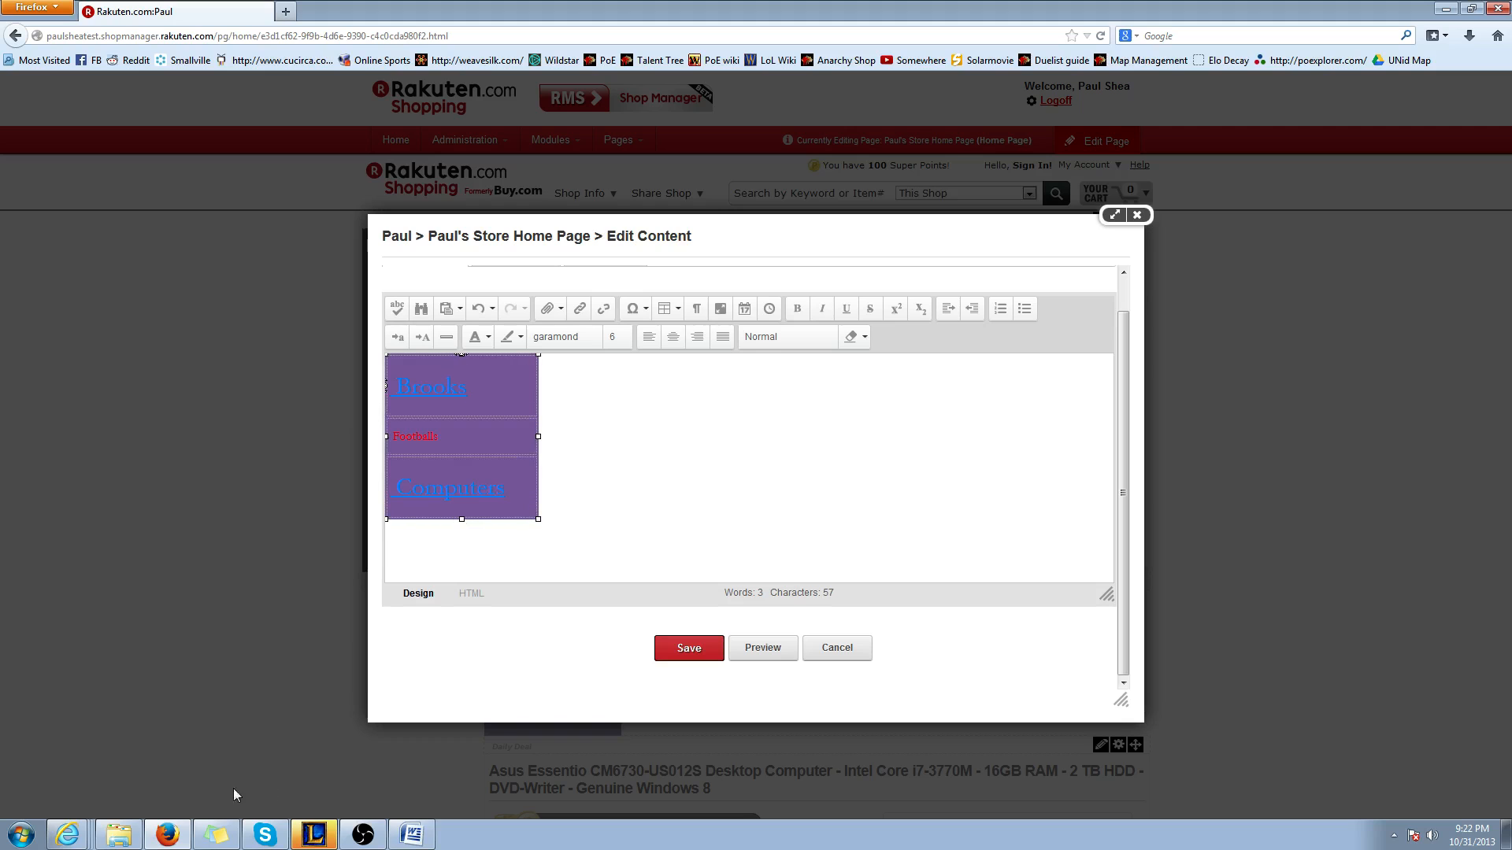
# Switch to Internet Explorer and reload the shop's public home page
pyautogui.click(67, 835)
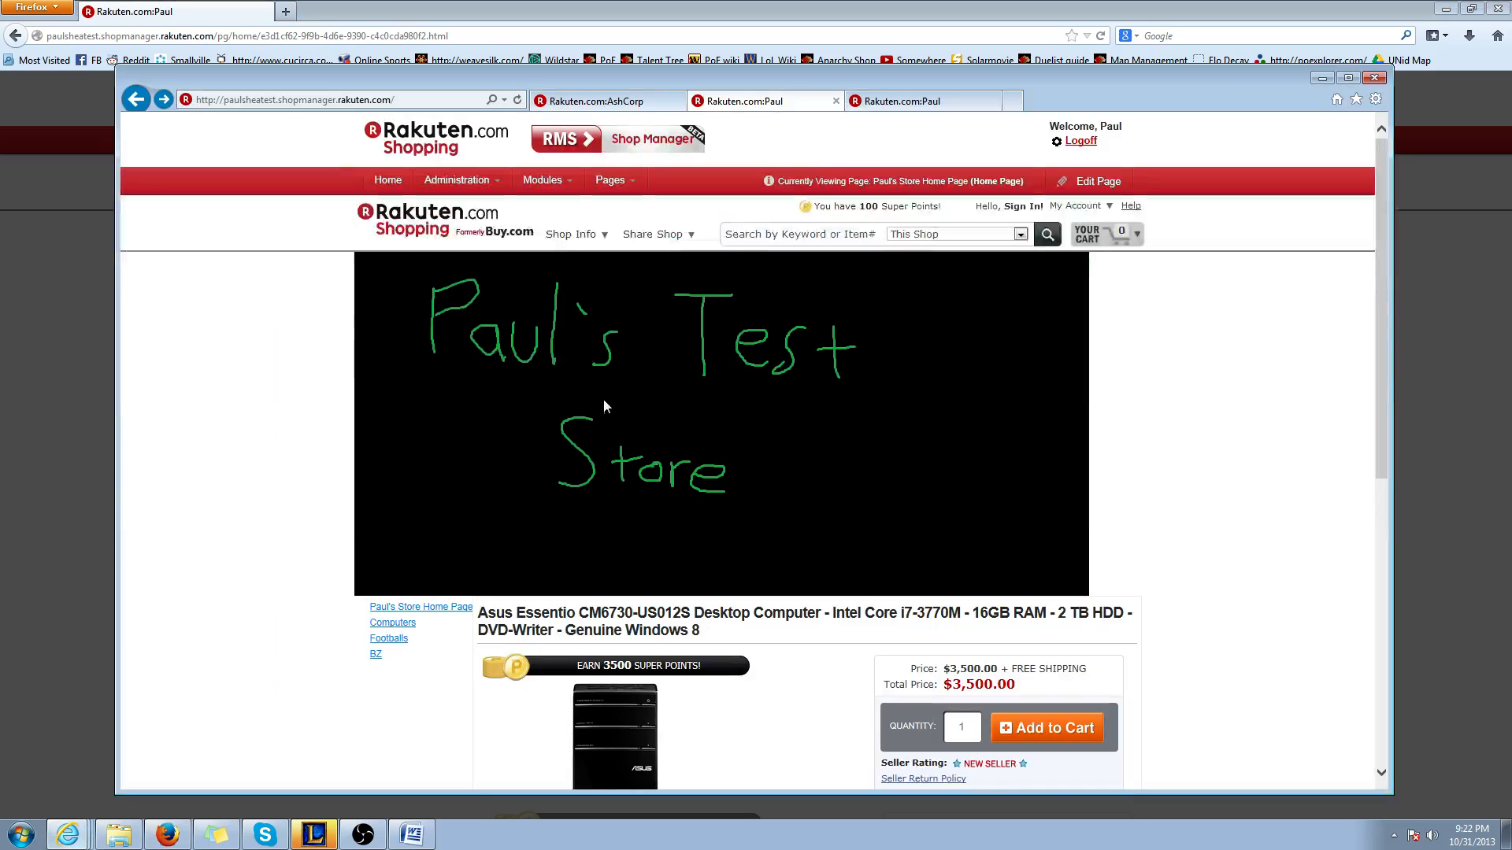
pyautogui.click(901, 101)
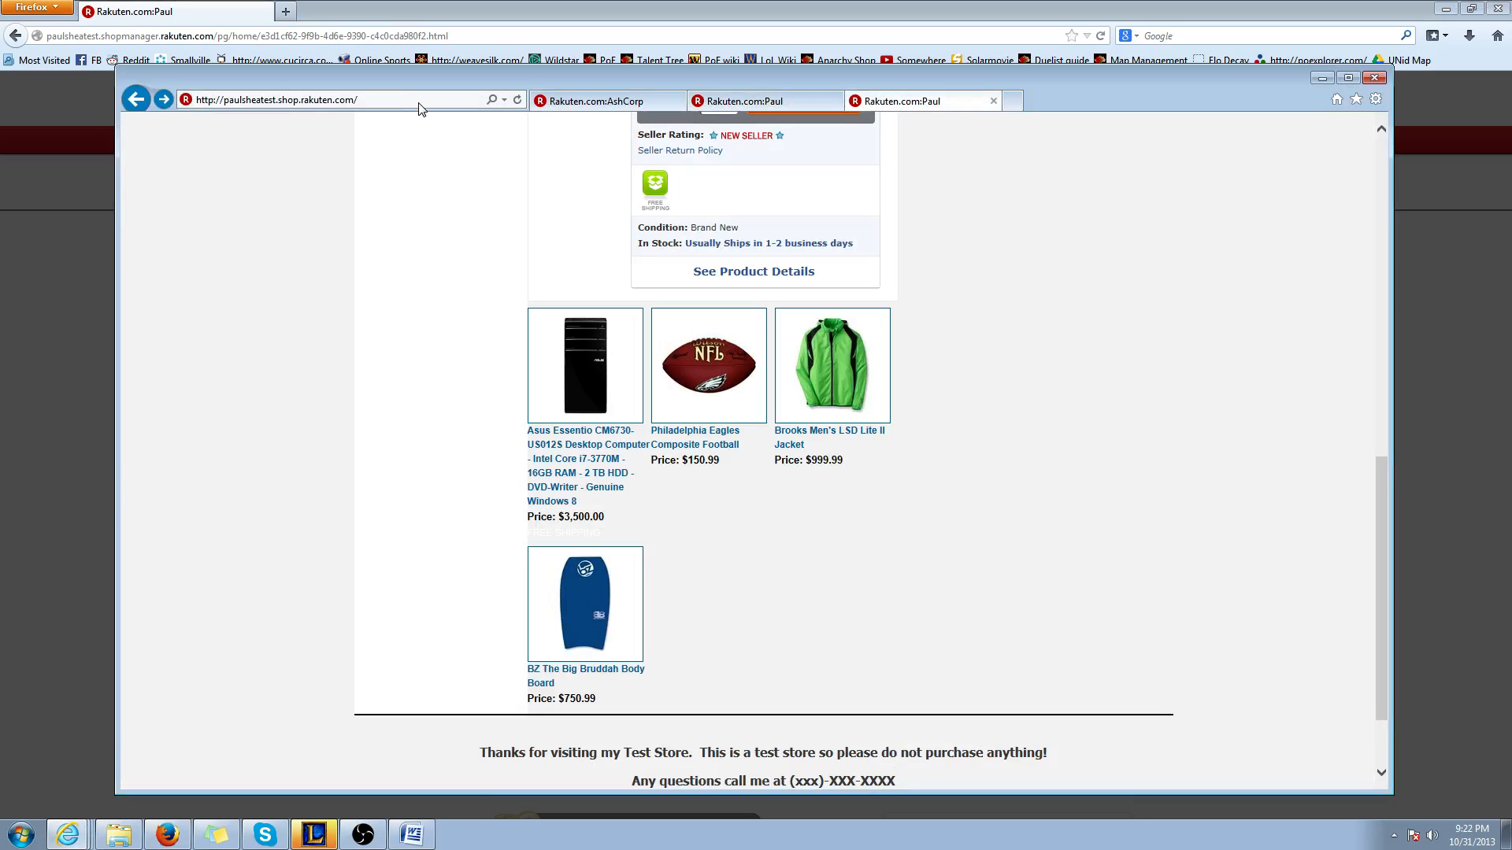
pyautogui.click(419, 100)
pyautogui.press('Return')
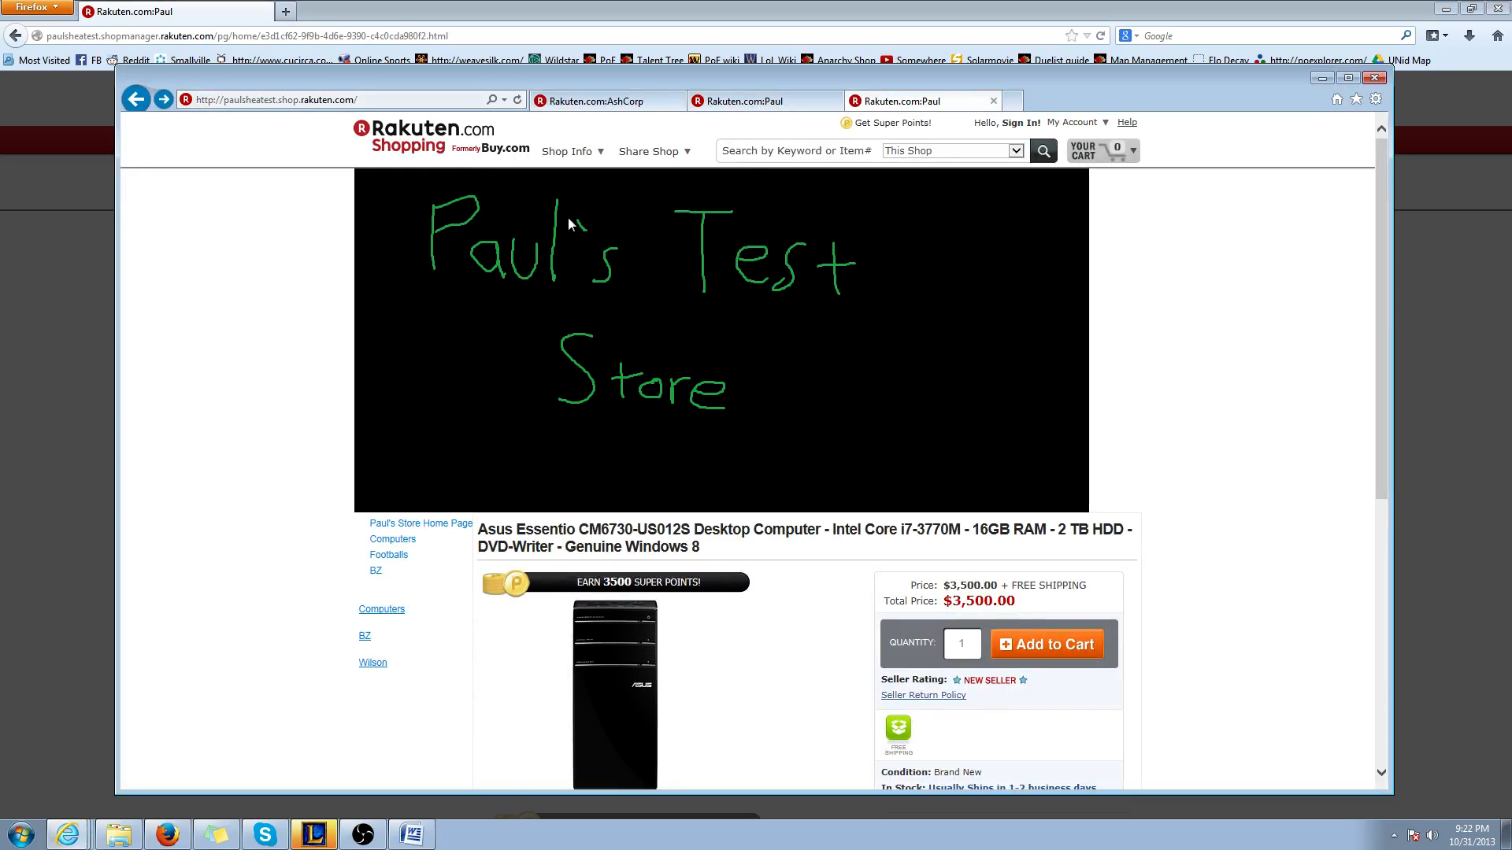
# Search the shop for Footballs and copy the address of the results page
pyautogui.click(738, 145)
pyautogui.write('Footballs')
pyautogui.press('Return')
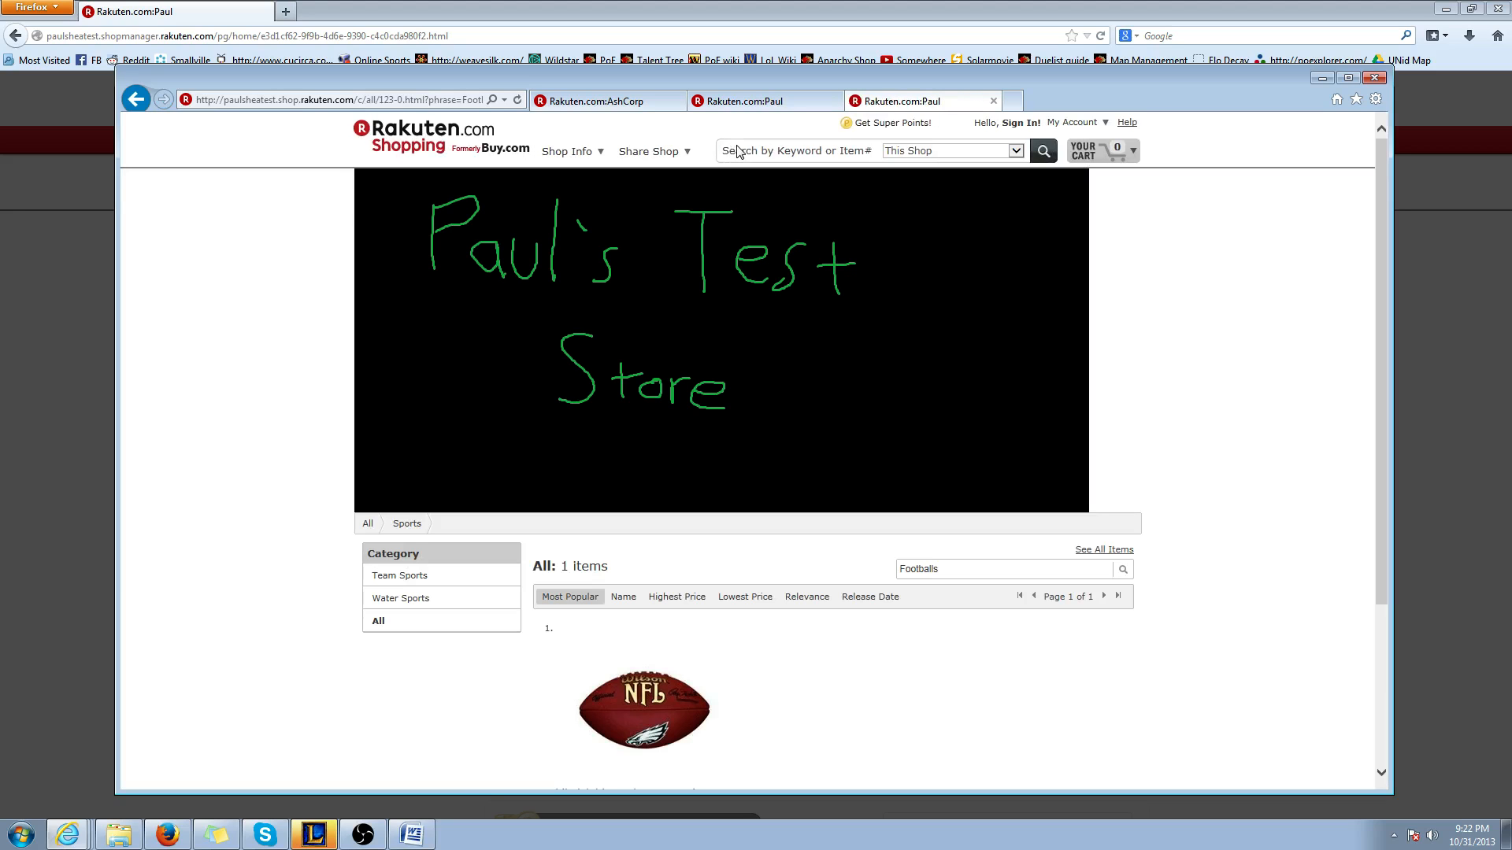
pyautogui.click(441, 122)
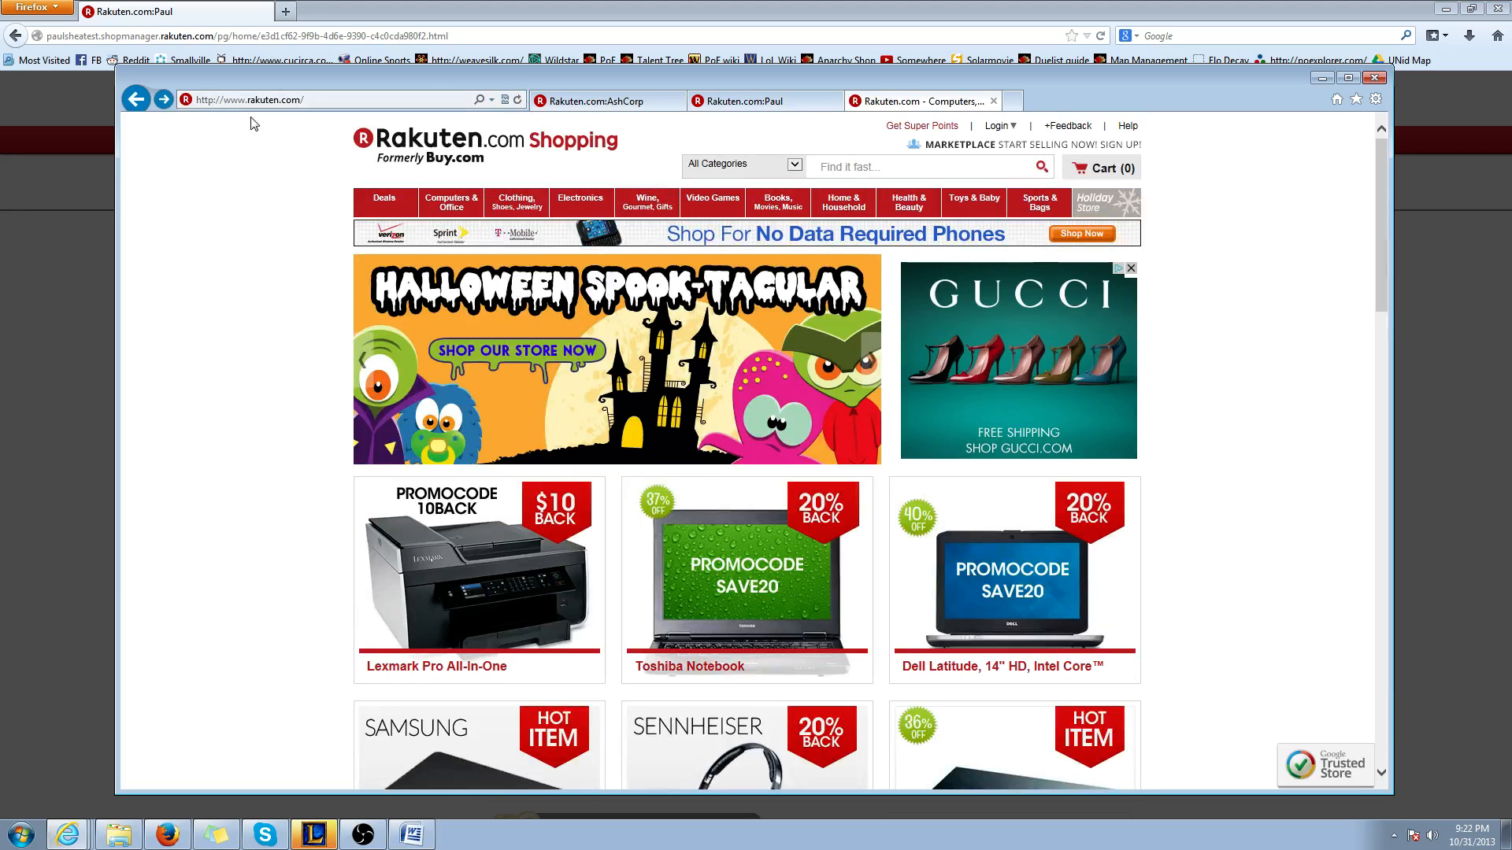
pyautogui.click(136, 99)
pyautogui.click(317, 108)
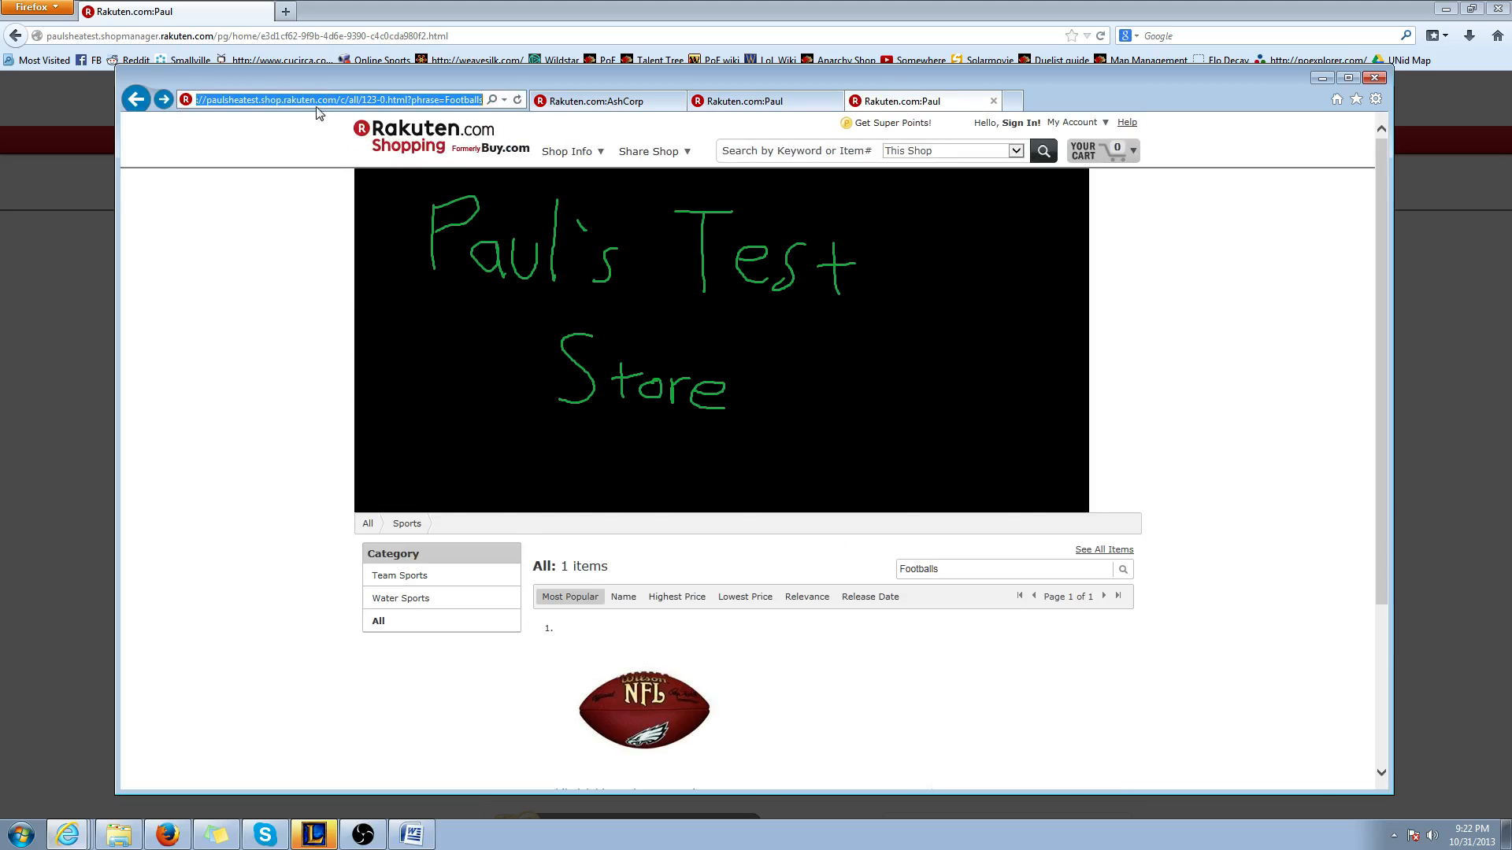
# Switch back to the Firefox editor and link the Footballs text in the table to the copied search results address
pyautogui.click(63, 421)
pyautogui.moveTo(443, 439); pyautogui.dragTo(382, 442)
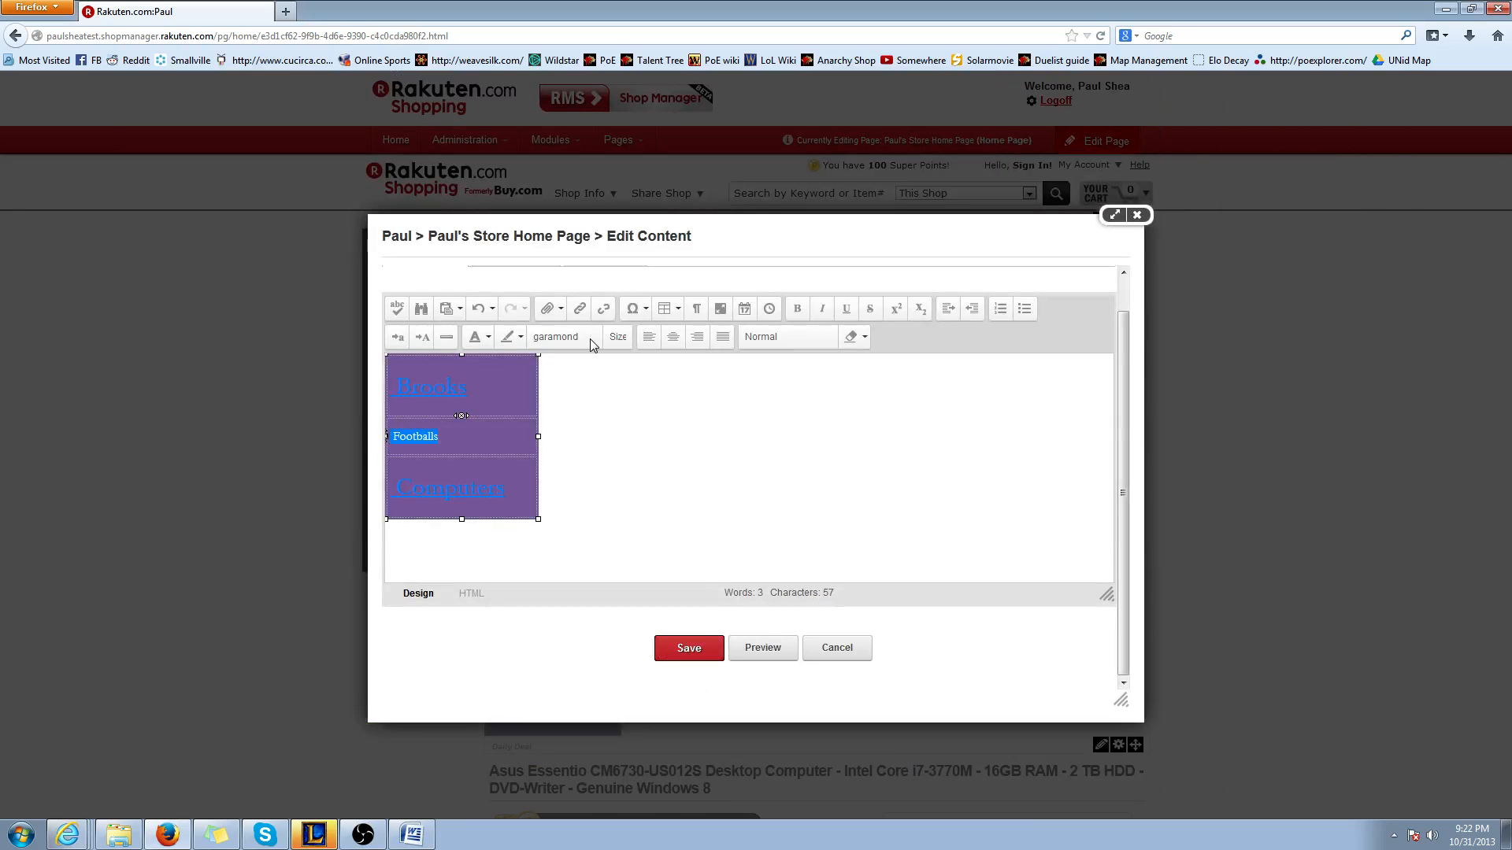
pyautogui.click(579, 308)
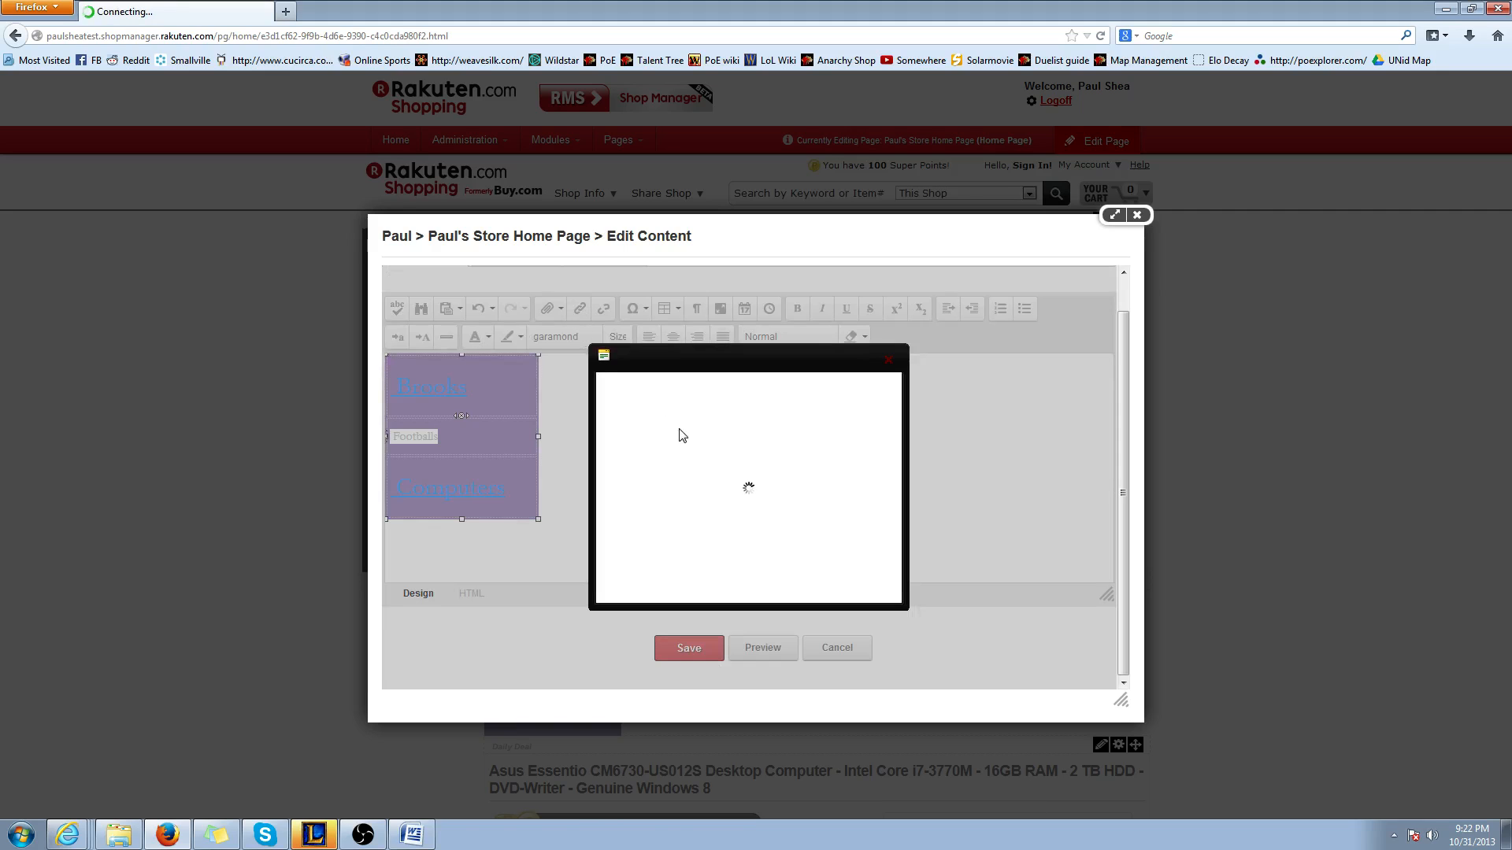
pyautogui.hotkey('ctrl', 'v')
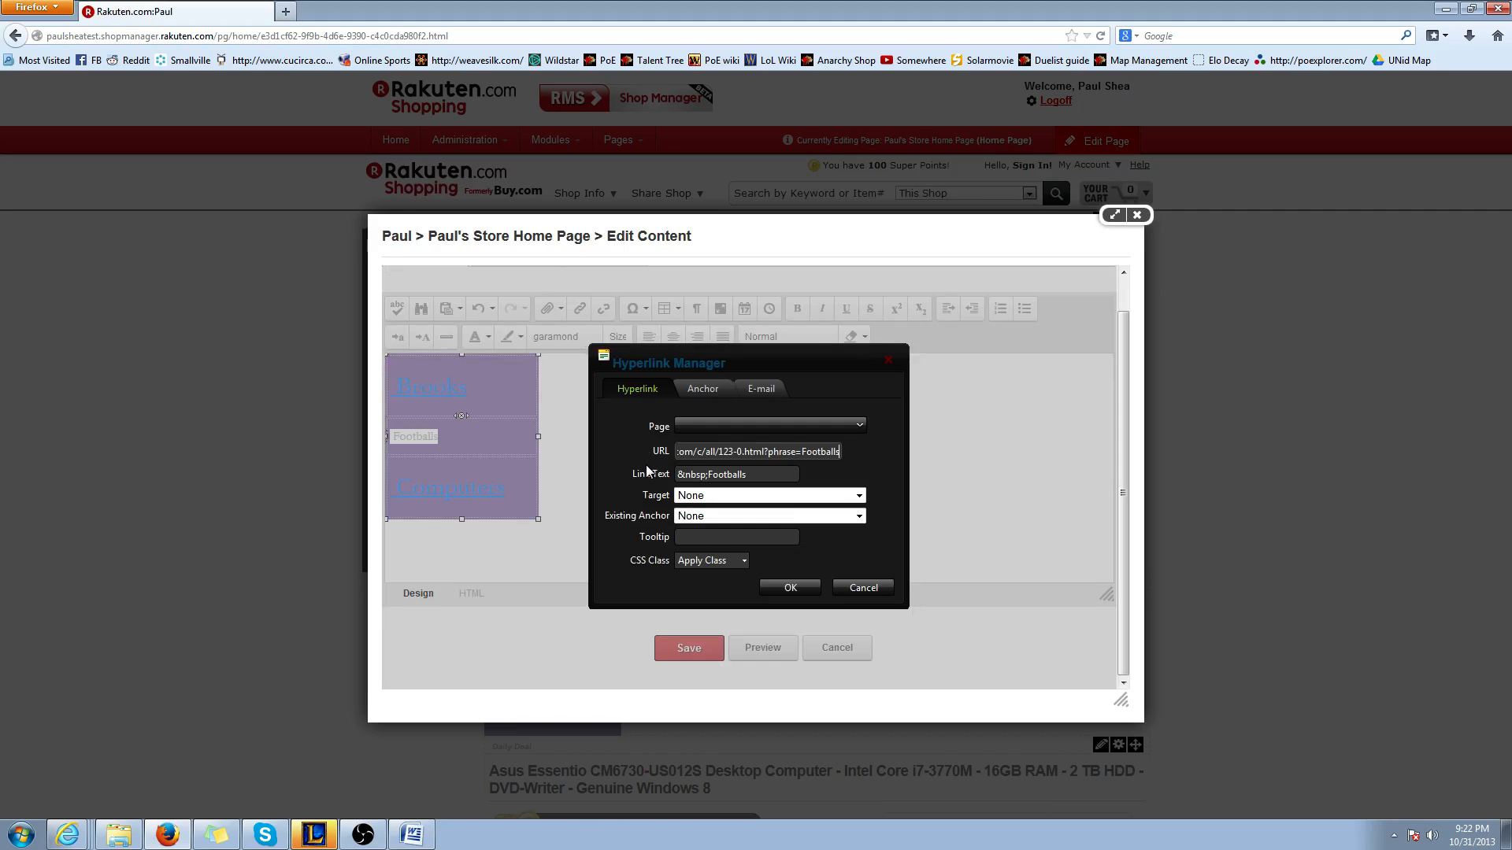
pyautogui.click(791, 587)
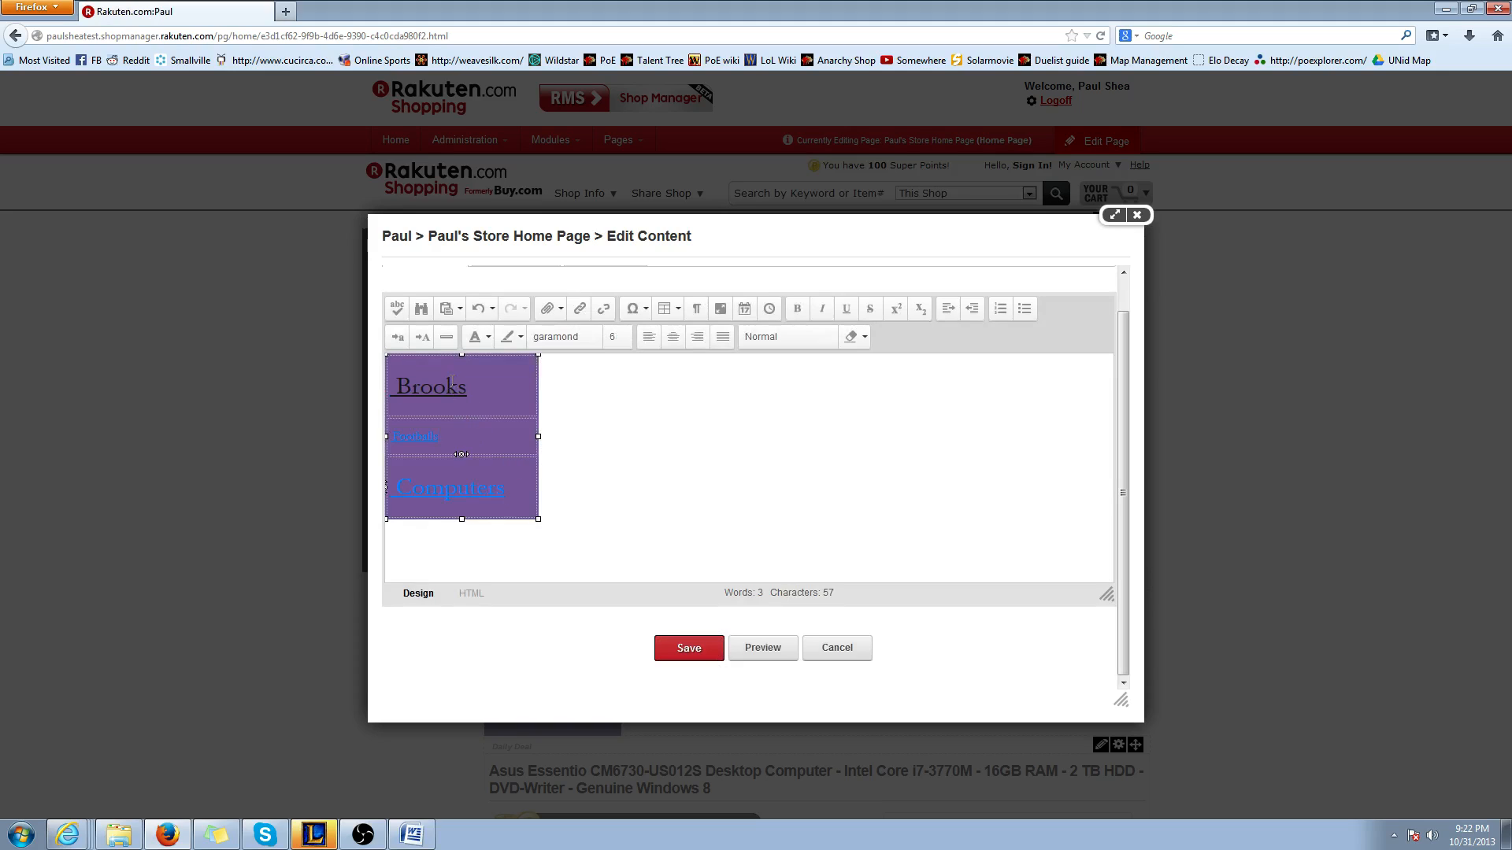
# Set the purple table's font family to Georgia with the Style Builder in its table properties
pyautogui.rightClick(499, 380)
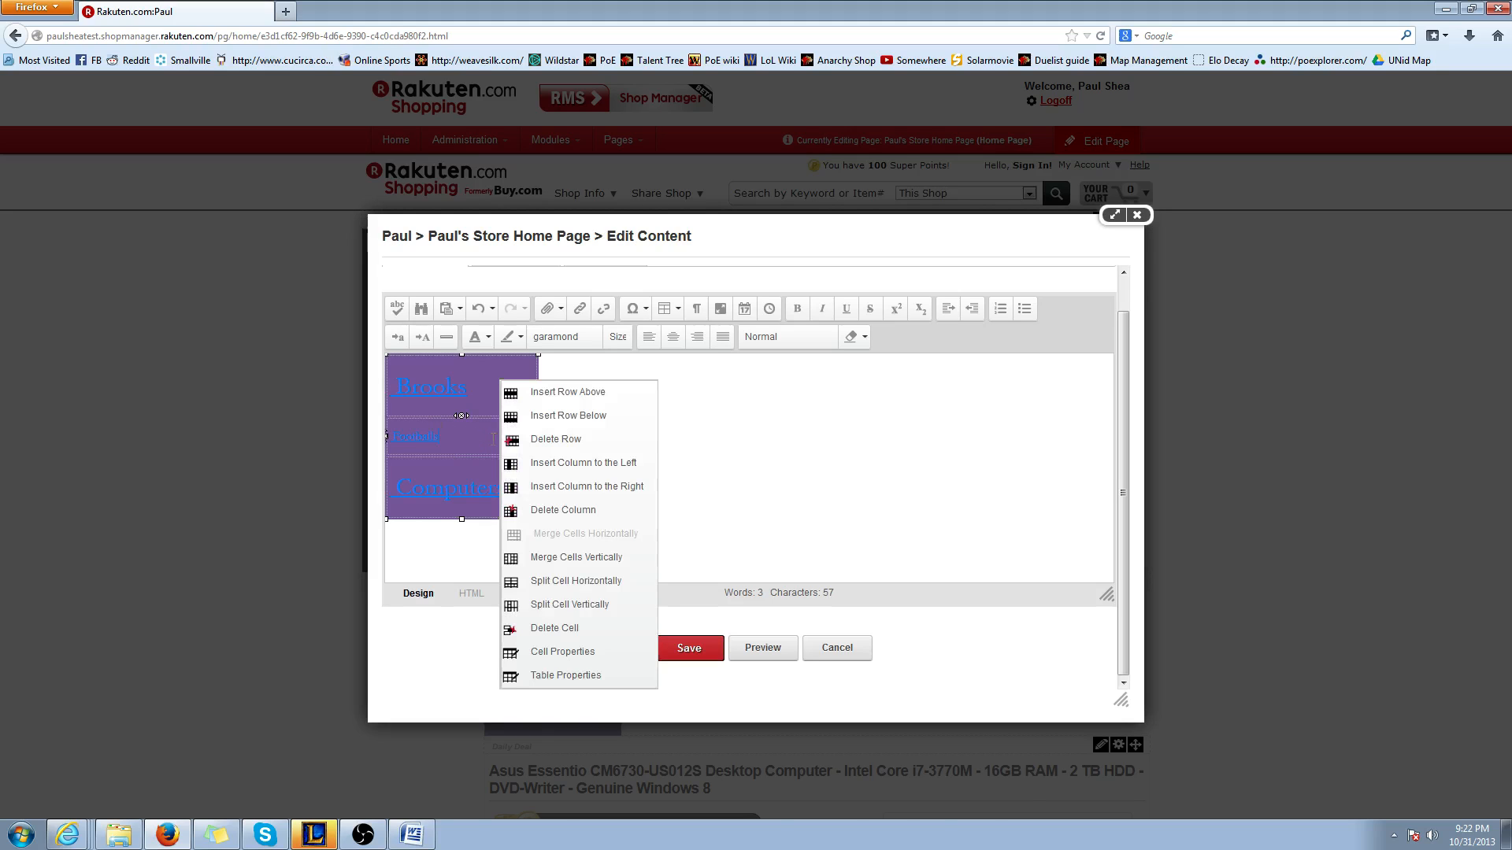
pyautogui.click(559, 674)
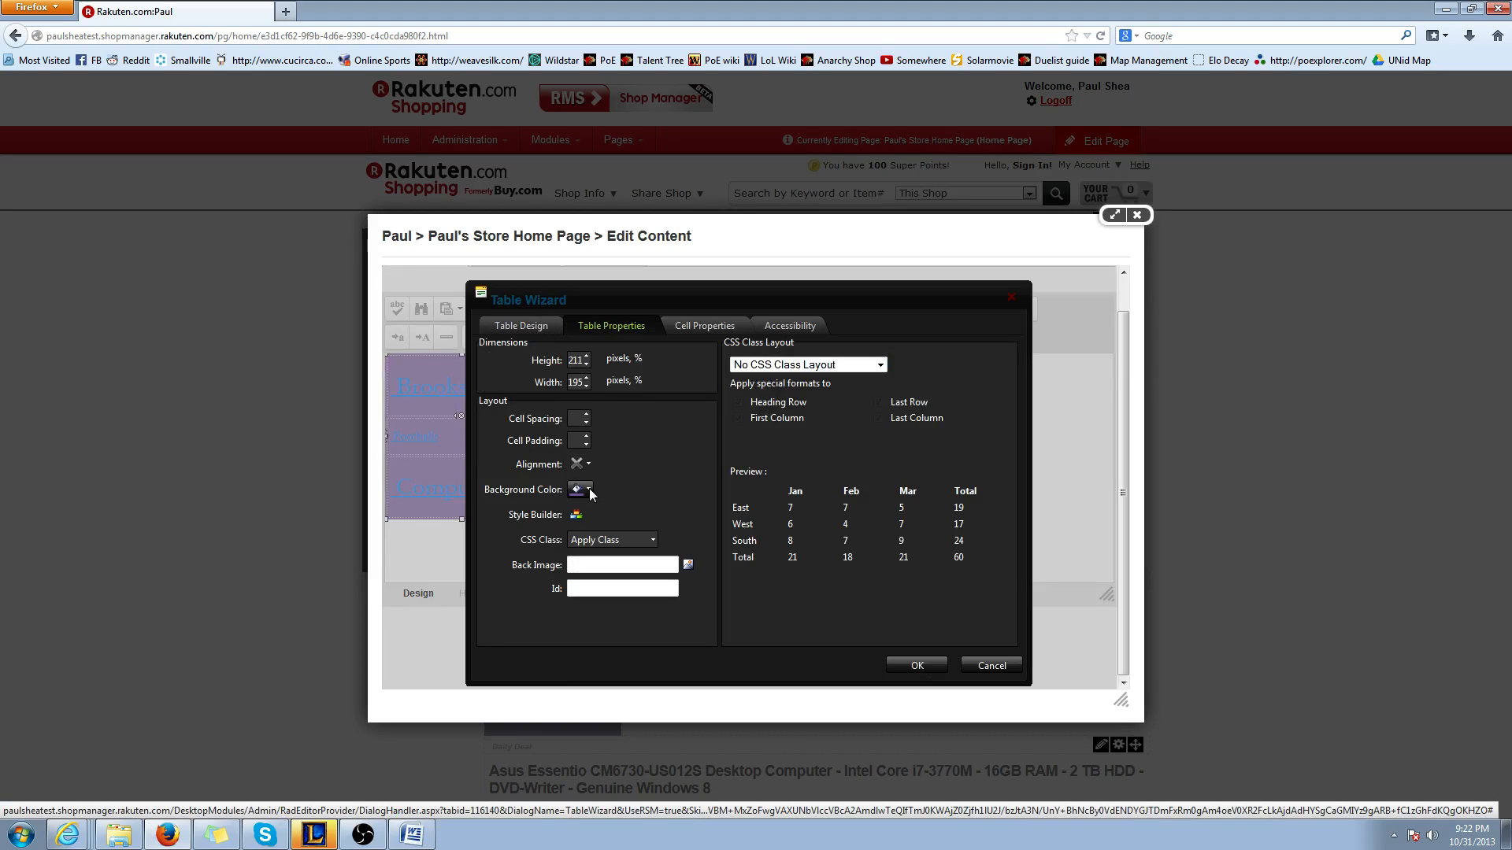
pyautogui.click(577, 516)
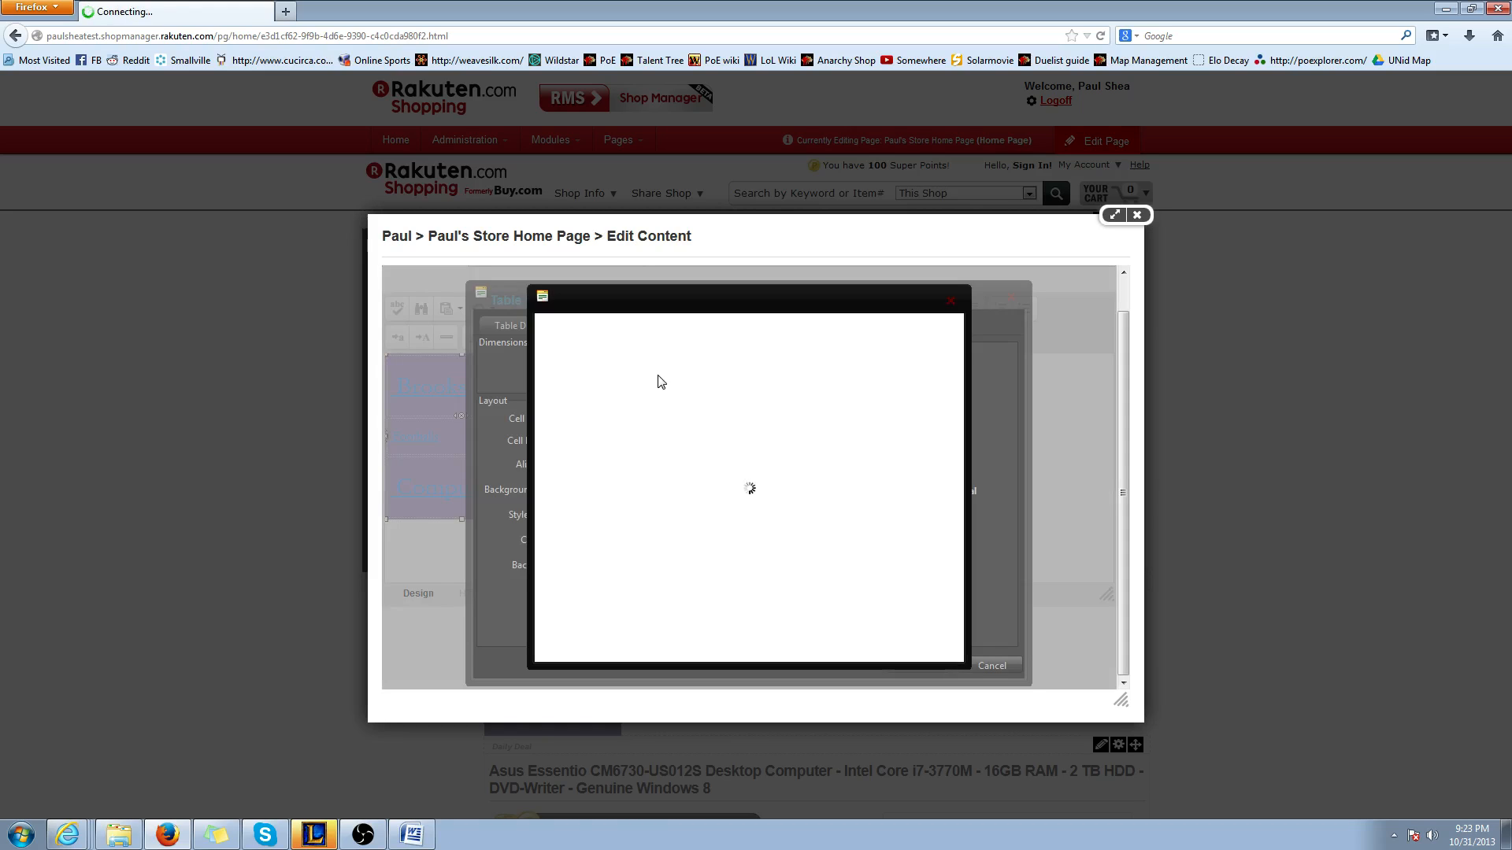
pyautogui.click(666, 348)
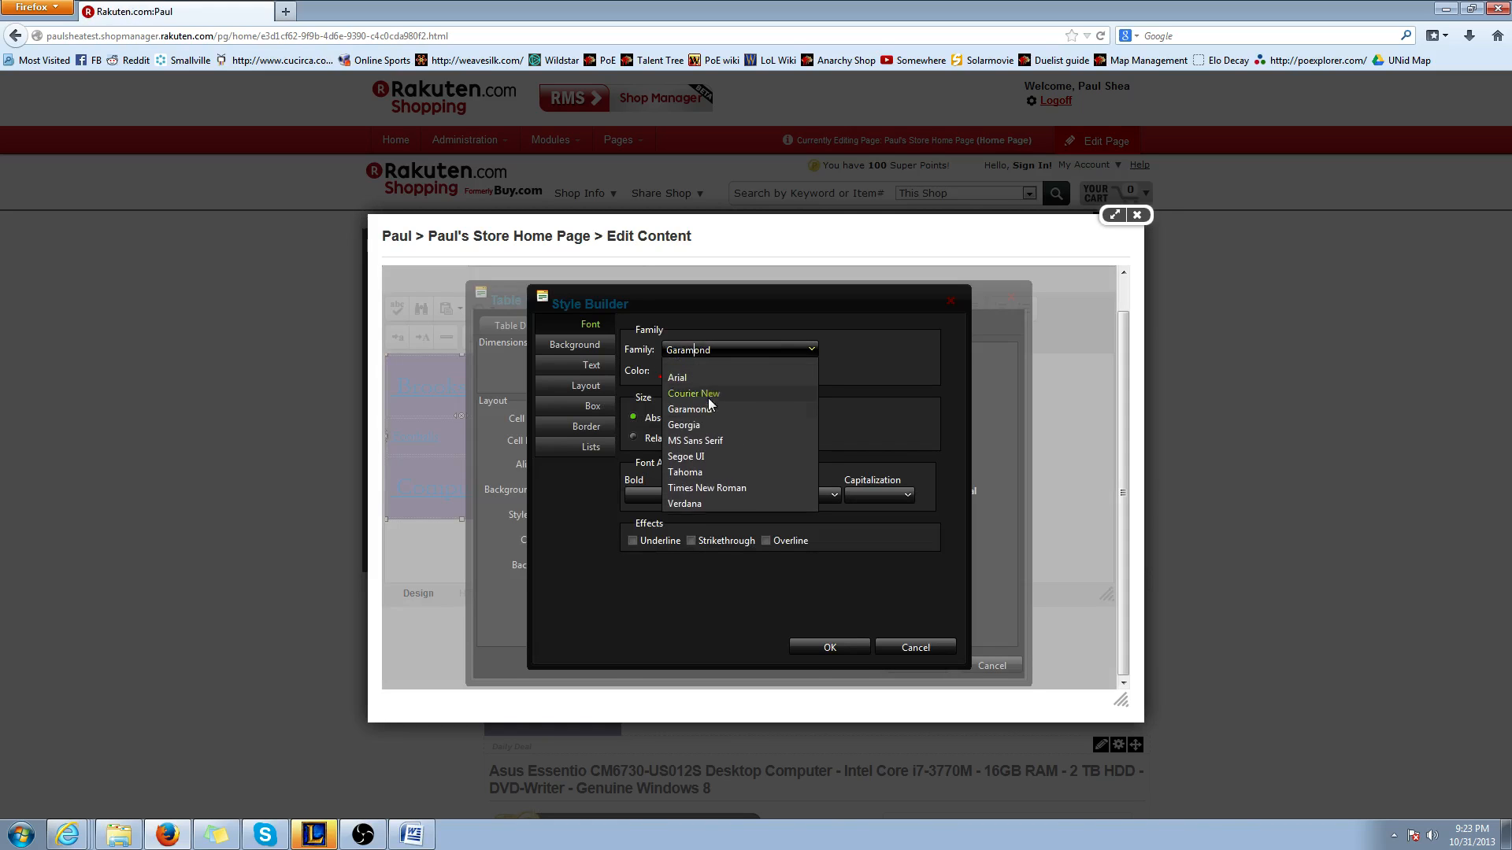
pyautogui.click(698, 425)
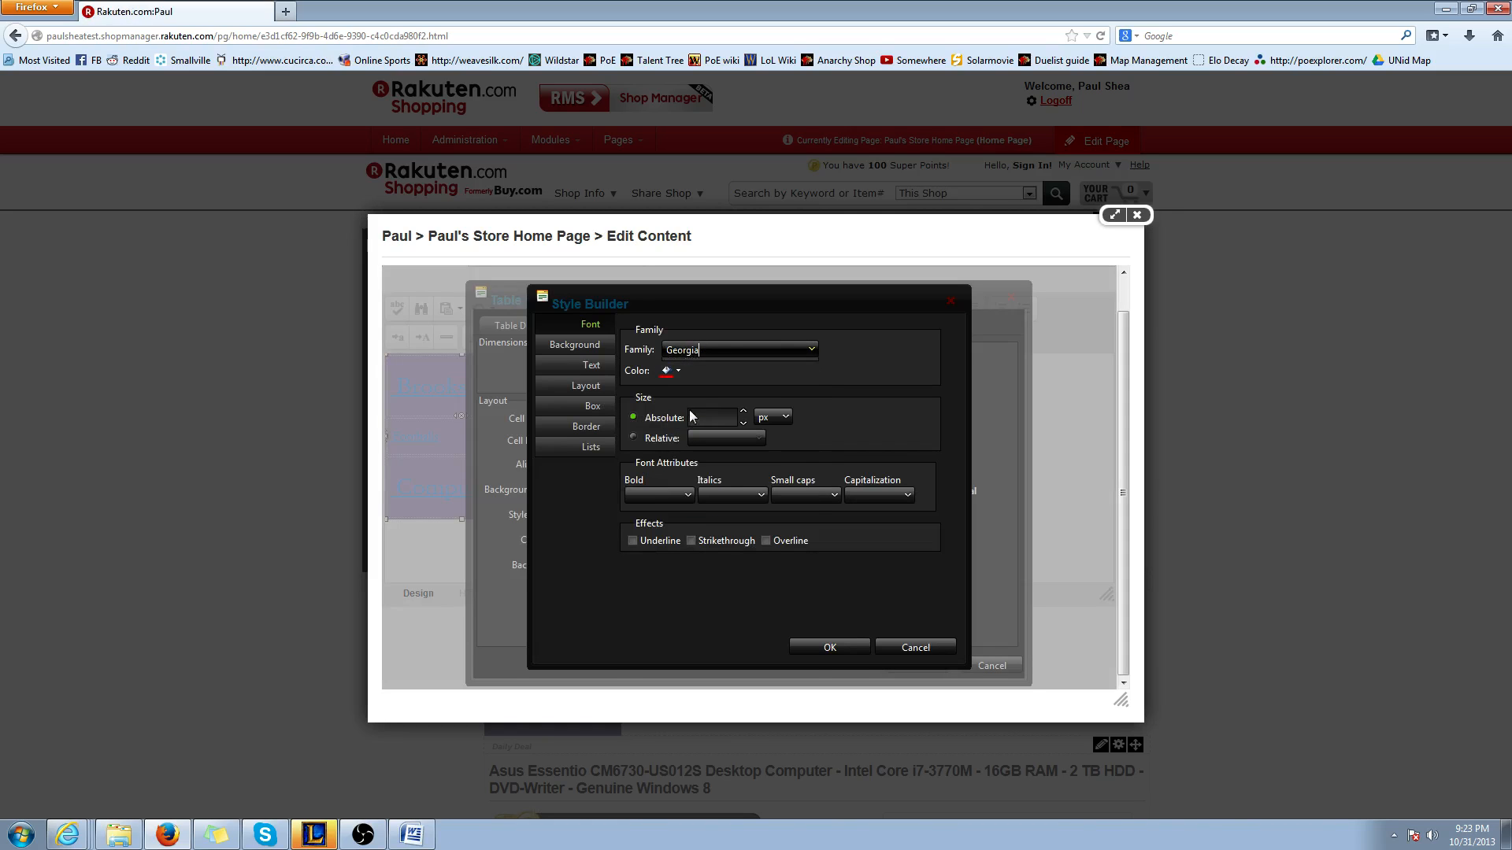
pyautogui.click(835, 644)
pyautogui.click(890, 666)
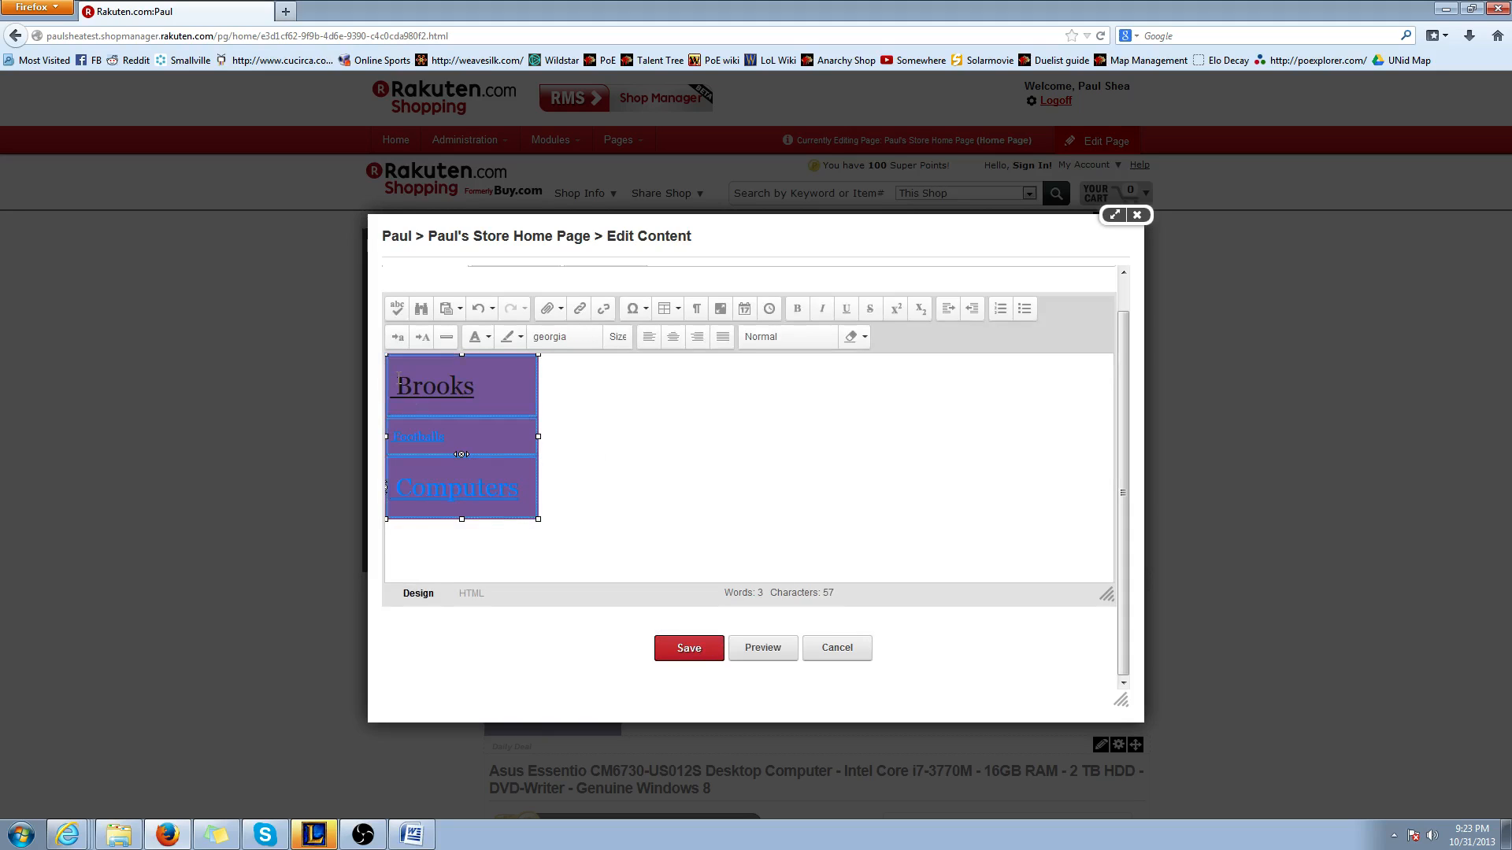
# Set all three table links to font size 6 and save the HTML module content
pyautogui.moveTo(519, 488); pyautogui.dragTo(413, 382)
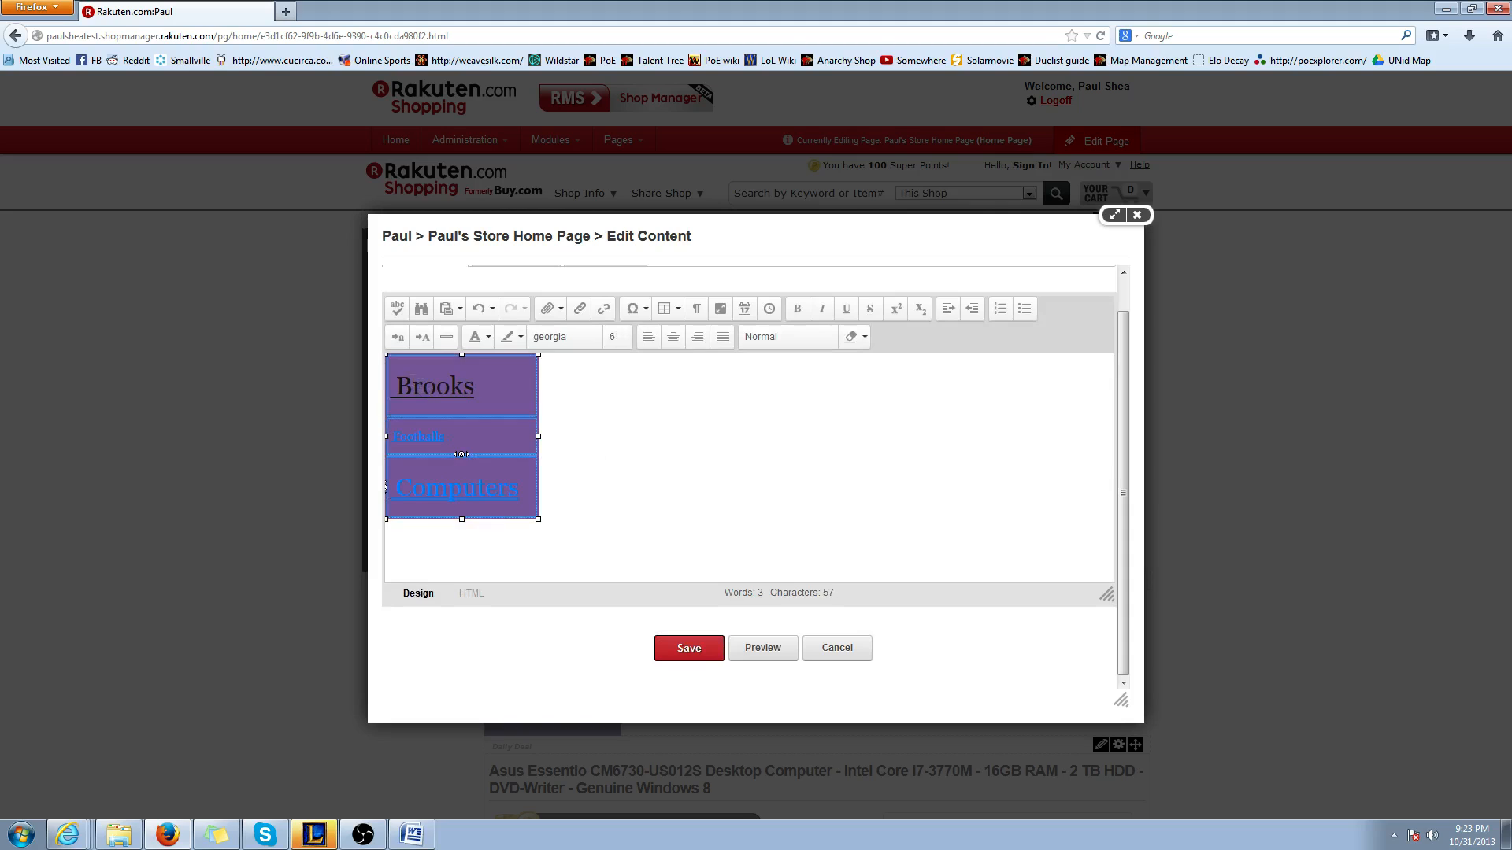
pyautogui.click(612, 338)
pyautogui.click(617, 419)
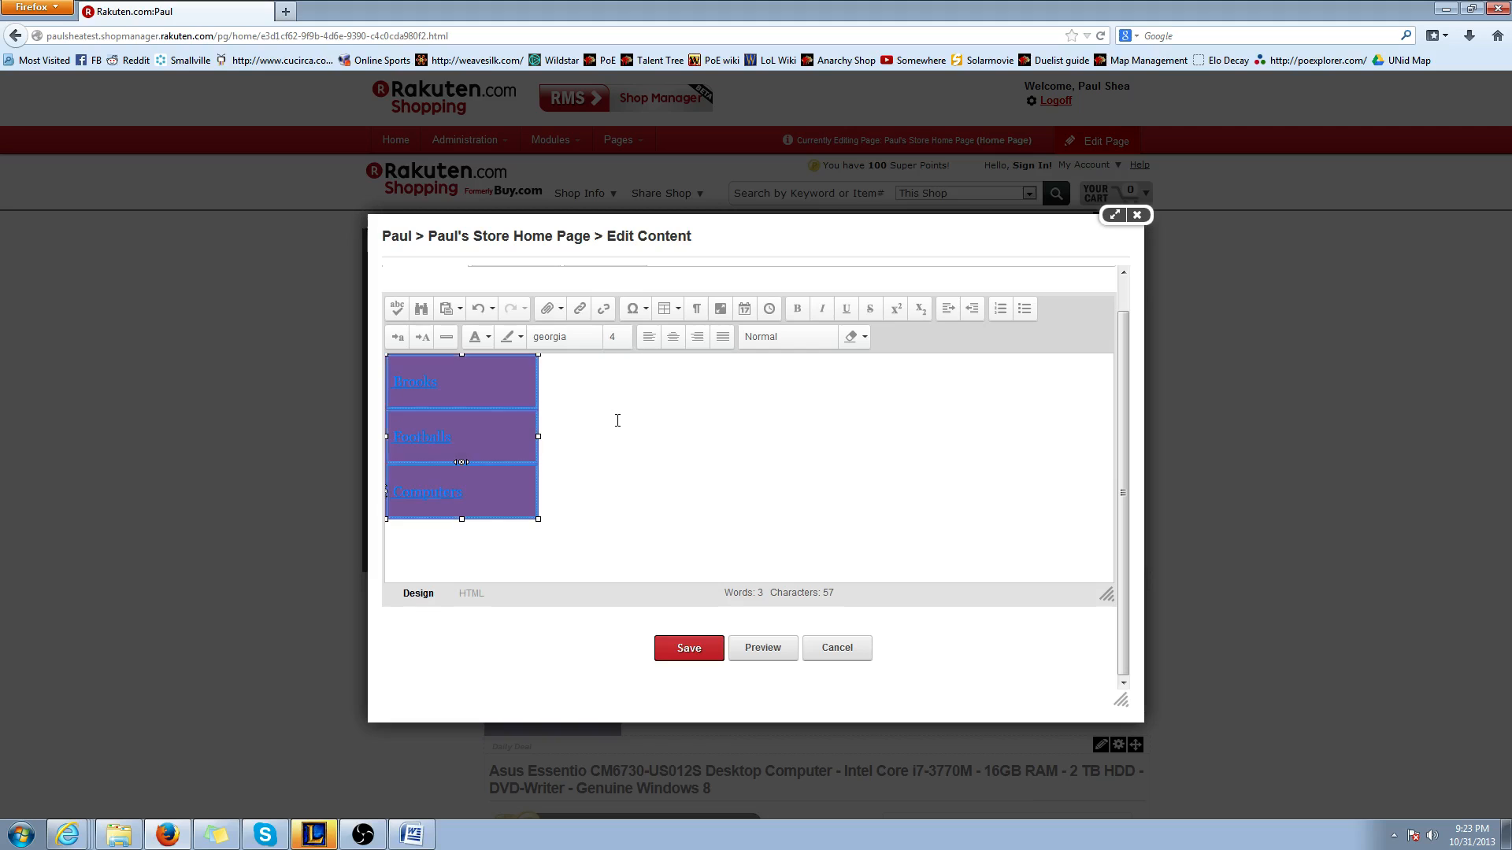
pyautogui.click(622, 338)
pyautogui.click(623, 456)
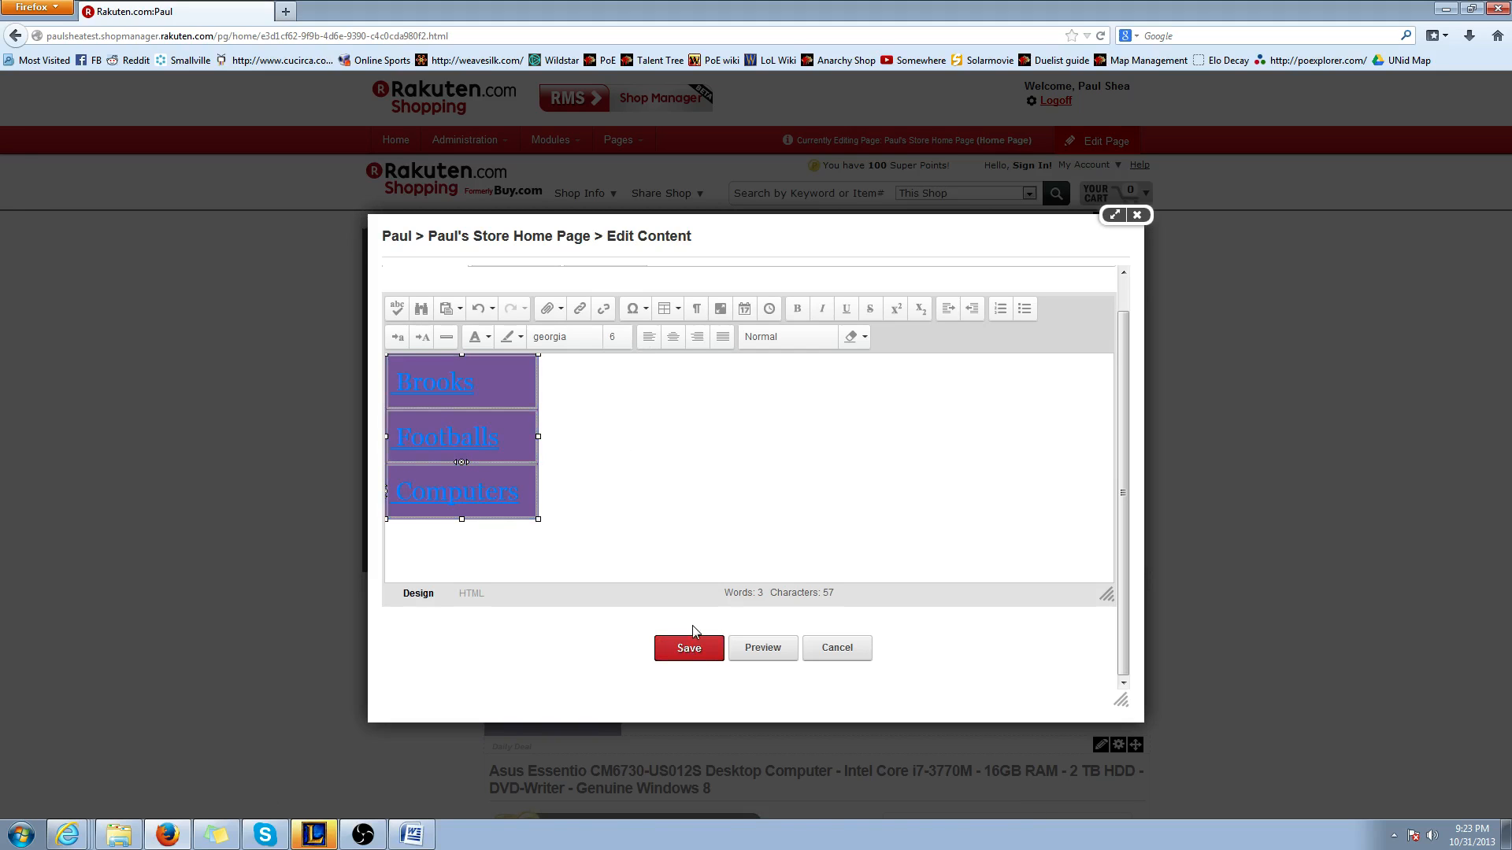
pyautogui.click(691, 650)
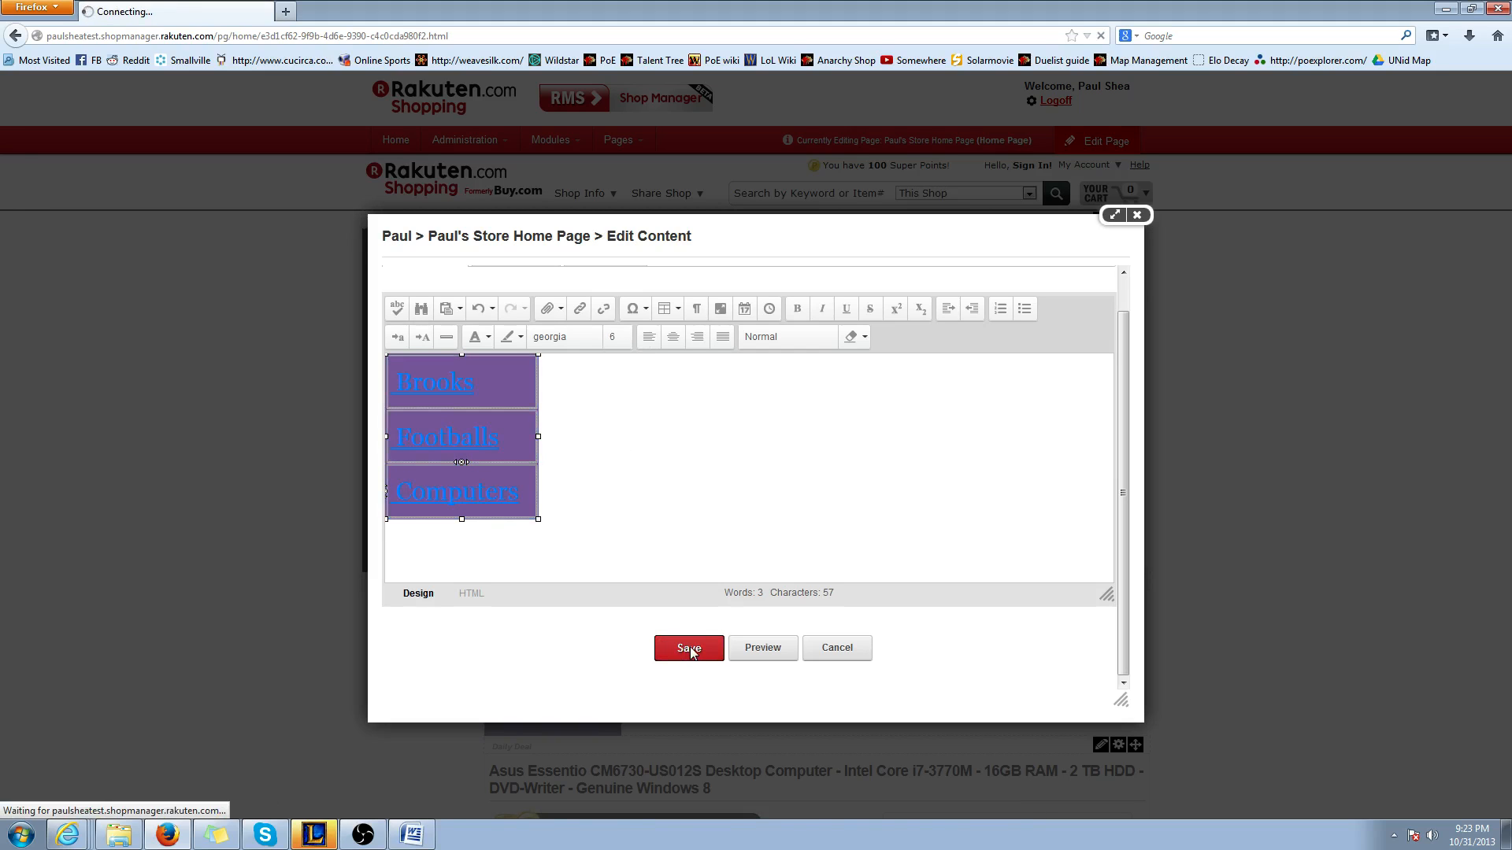
# Delete the Navigation Tree module from the home page
pyautogui.scroll(-2, 754, 661)
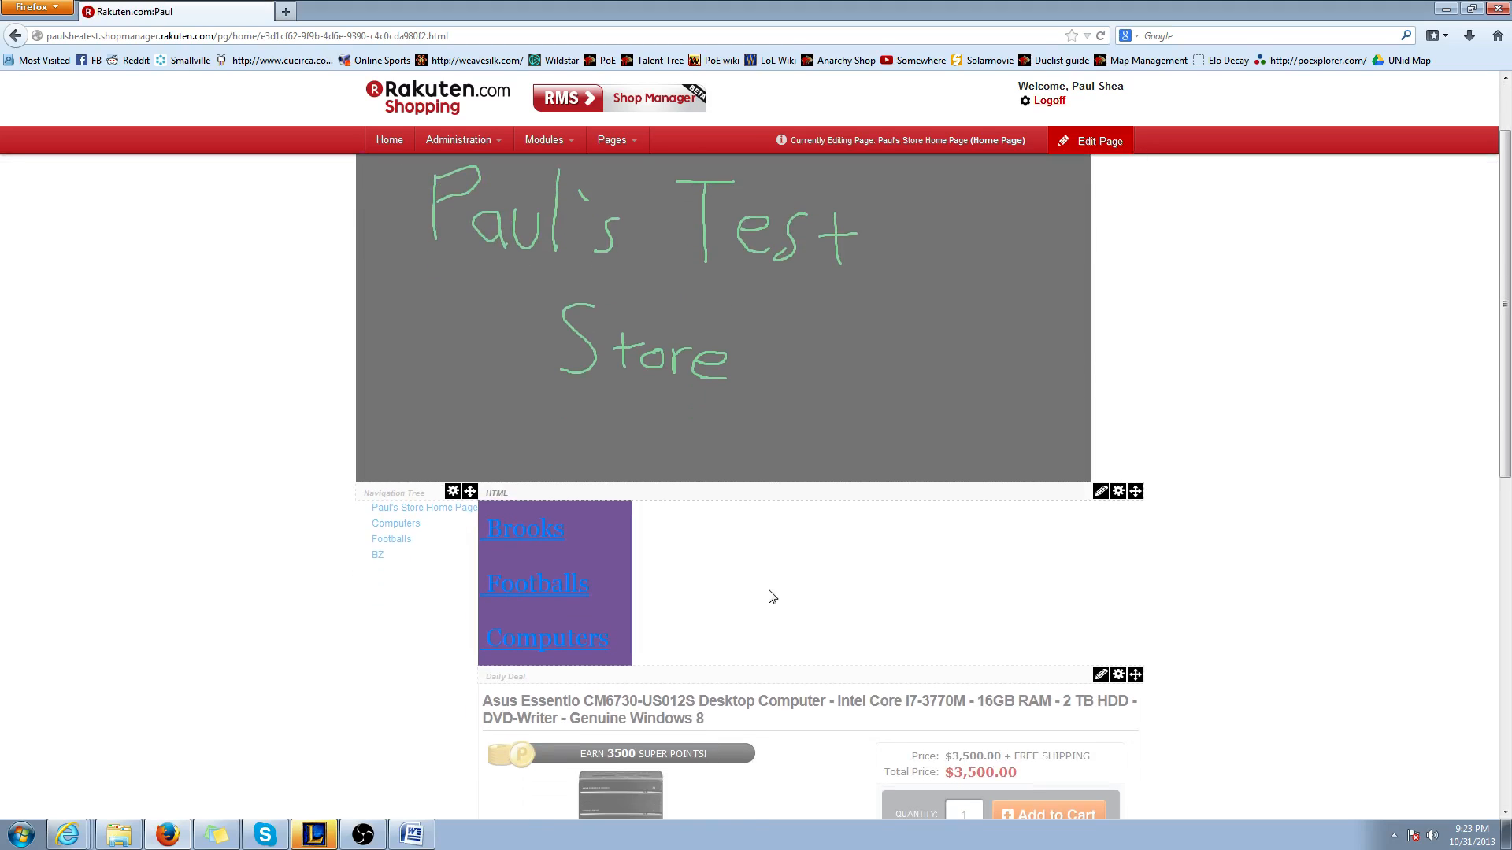
pyautogui.scroll(-2, 866, 536)
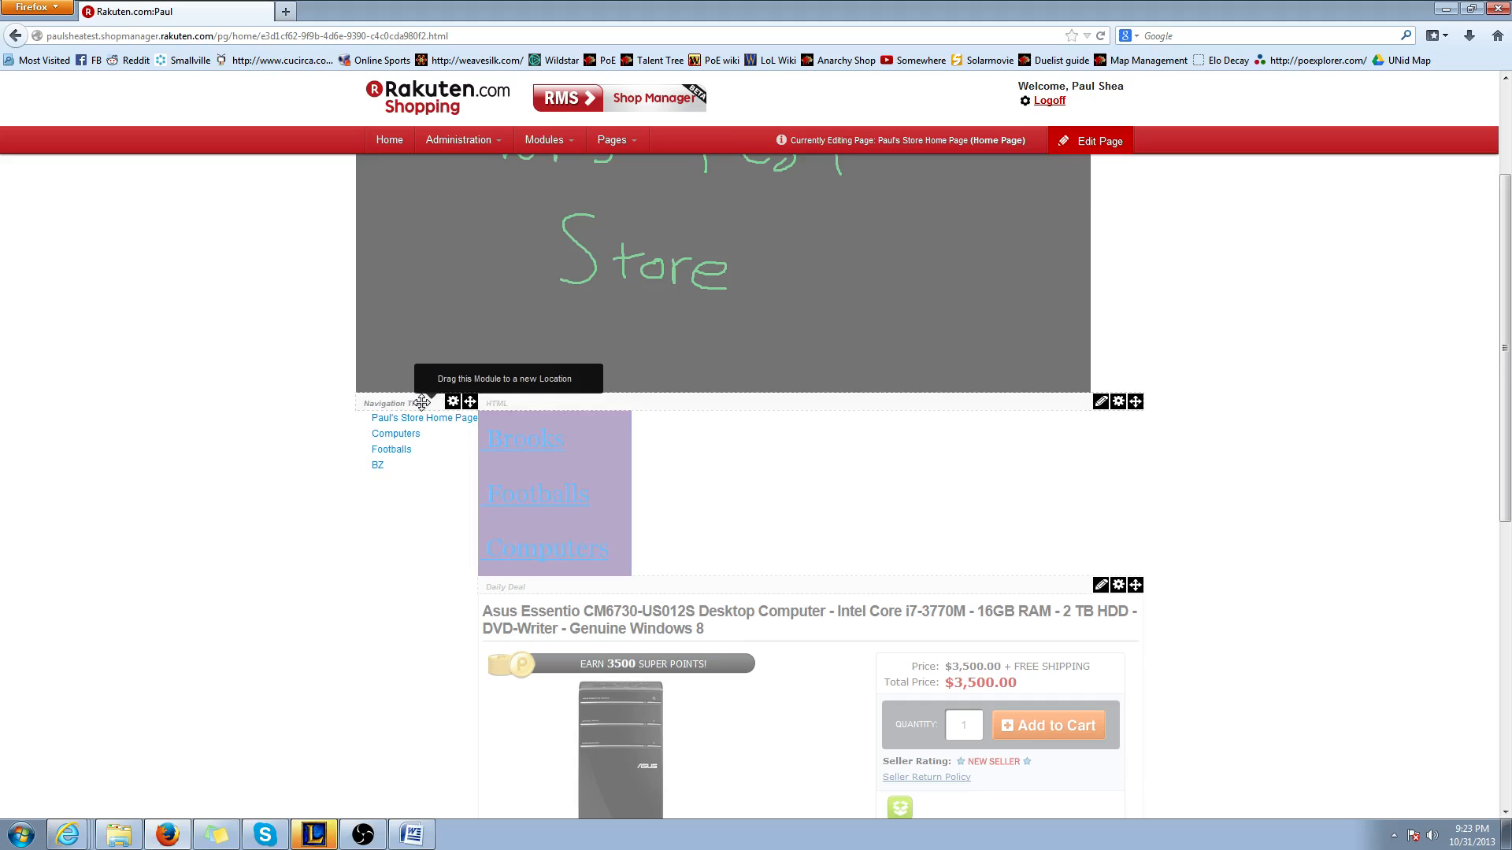
pyautogui.click(452, 401)
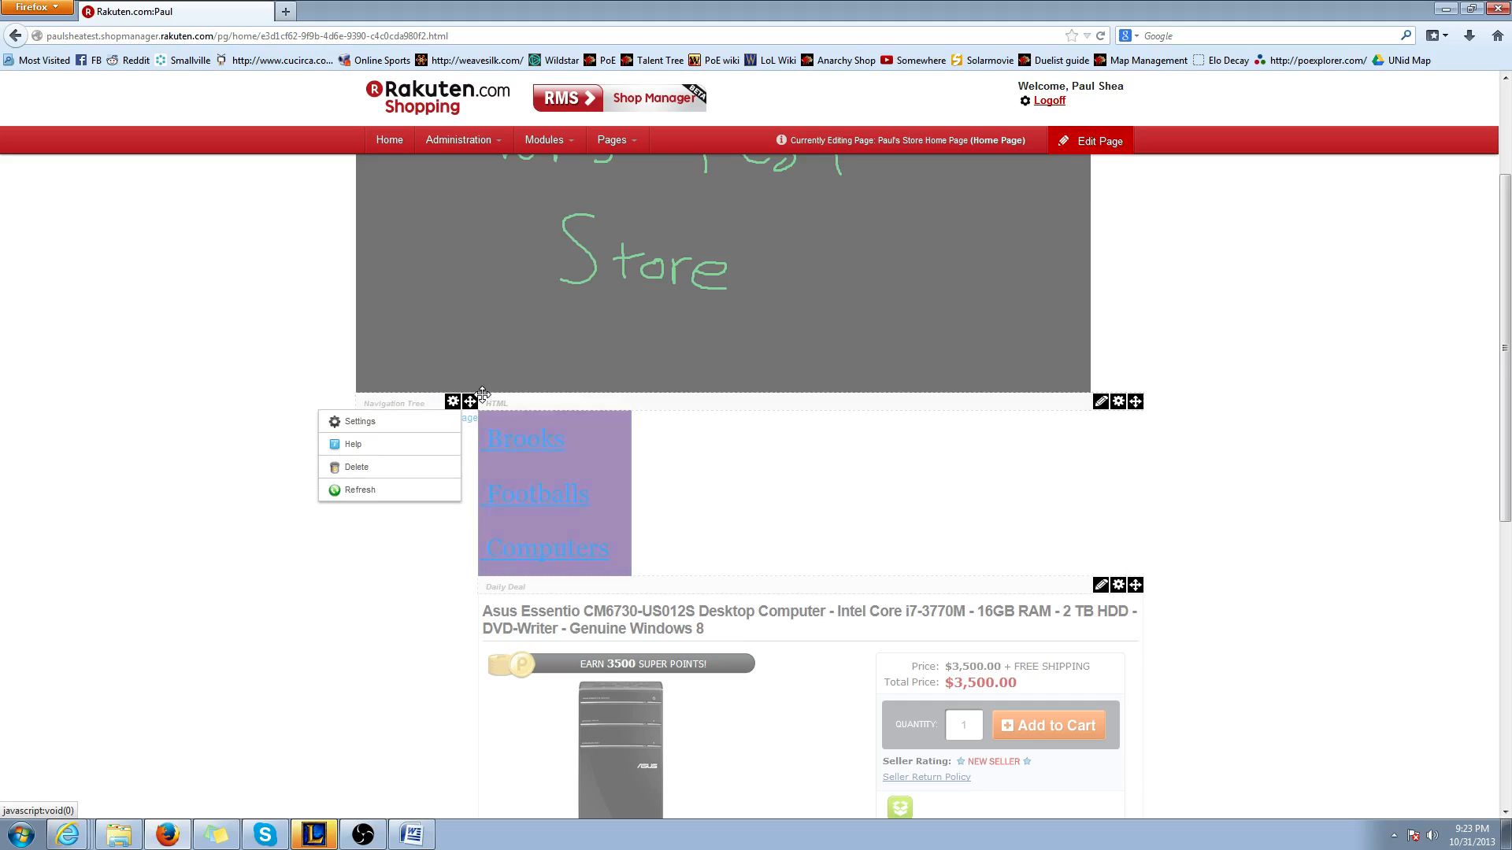
pyautogui.click(452, 402)
pyautogui.click(356, 467)
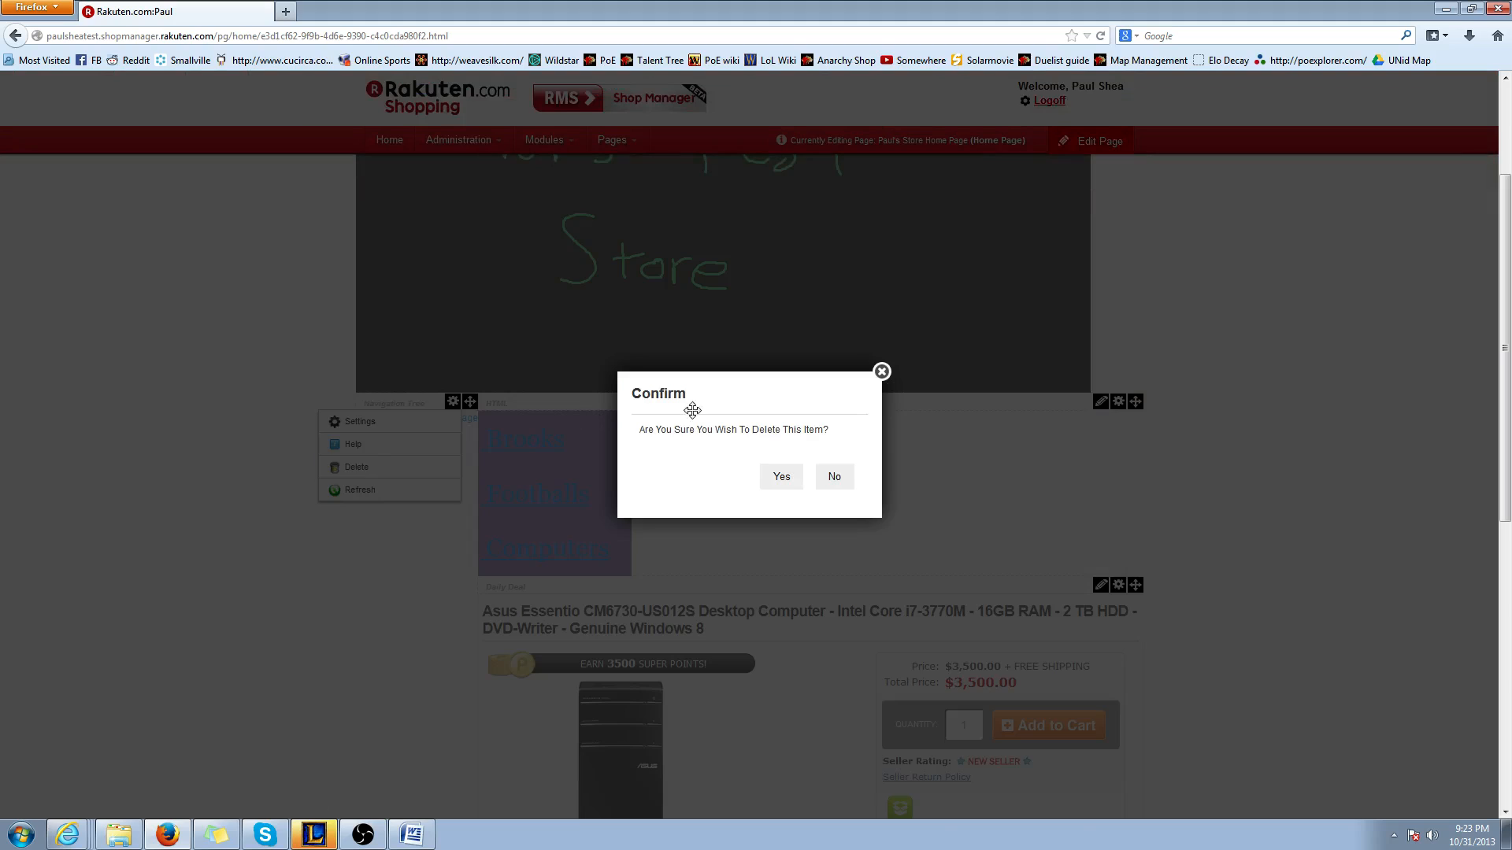
pyautogui.click(781, 476)
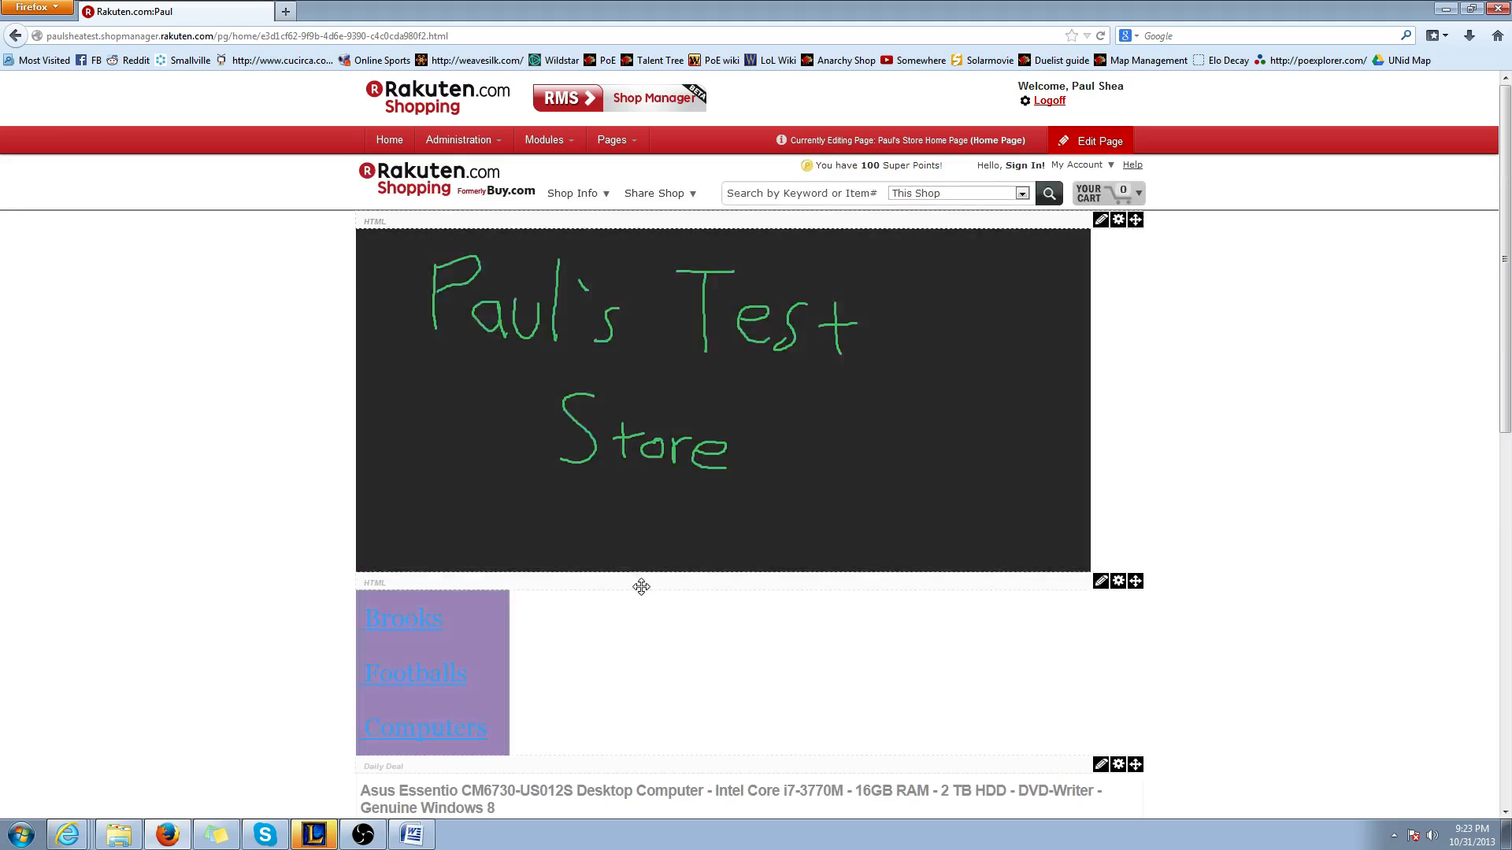
# Move the HTML module with the purple link table to the column left of the Daily Deal and leave page editing
pyautogui.scroll(-3, 641, 587)
pyautogui.moveTo(570, 493); pyautogui.dragTo(669, 358)
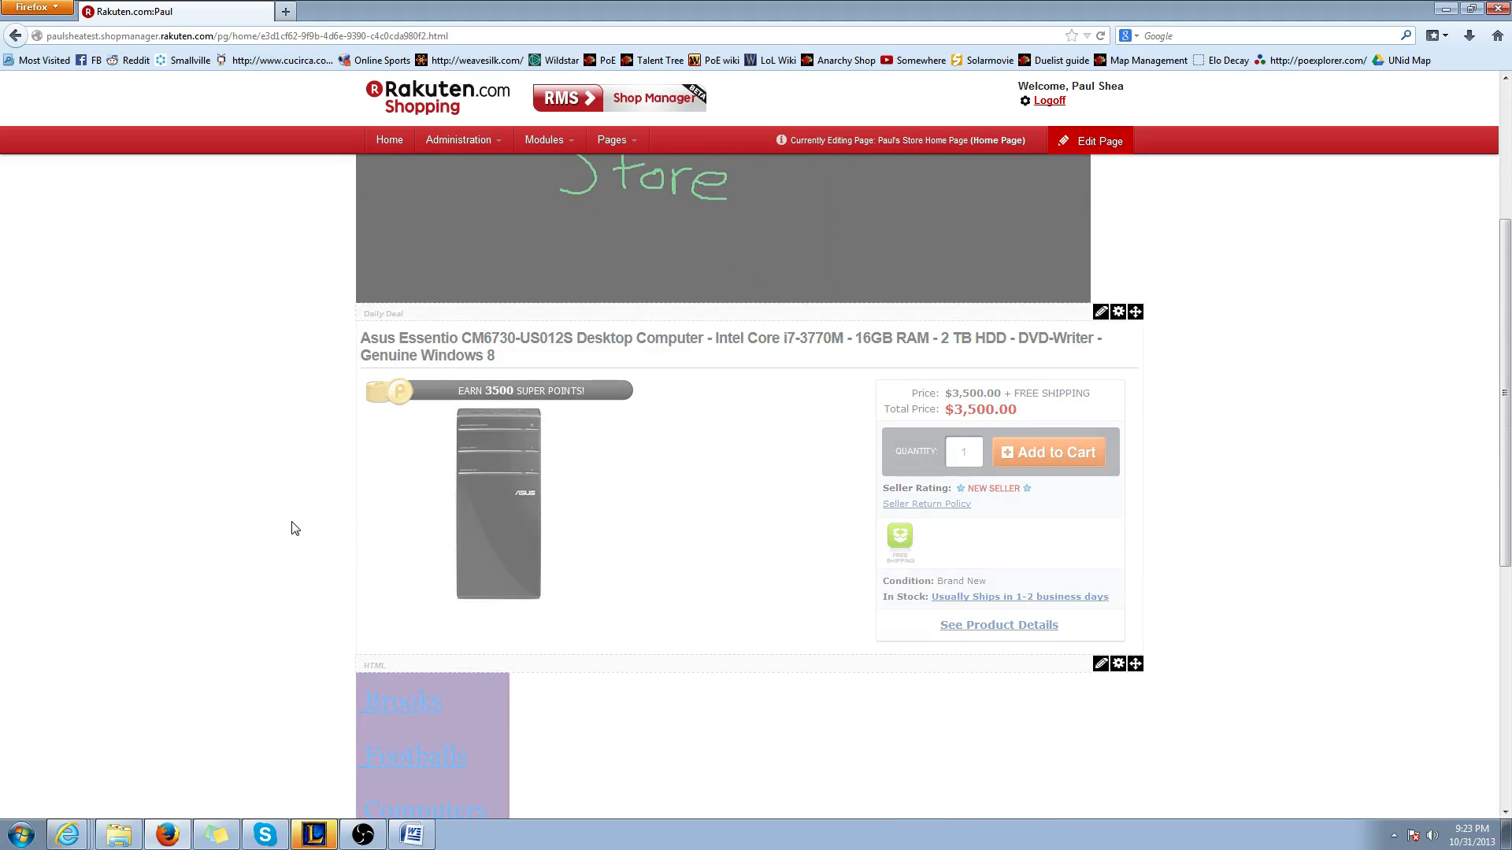
pyautogui.moveTo(420, 659); pyautogui.dragTo(437, 418)
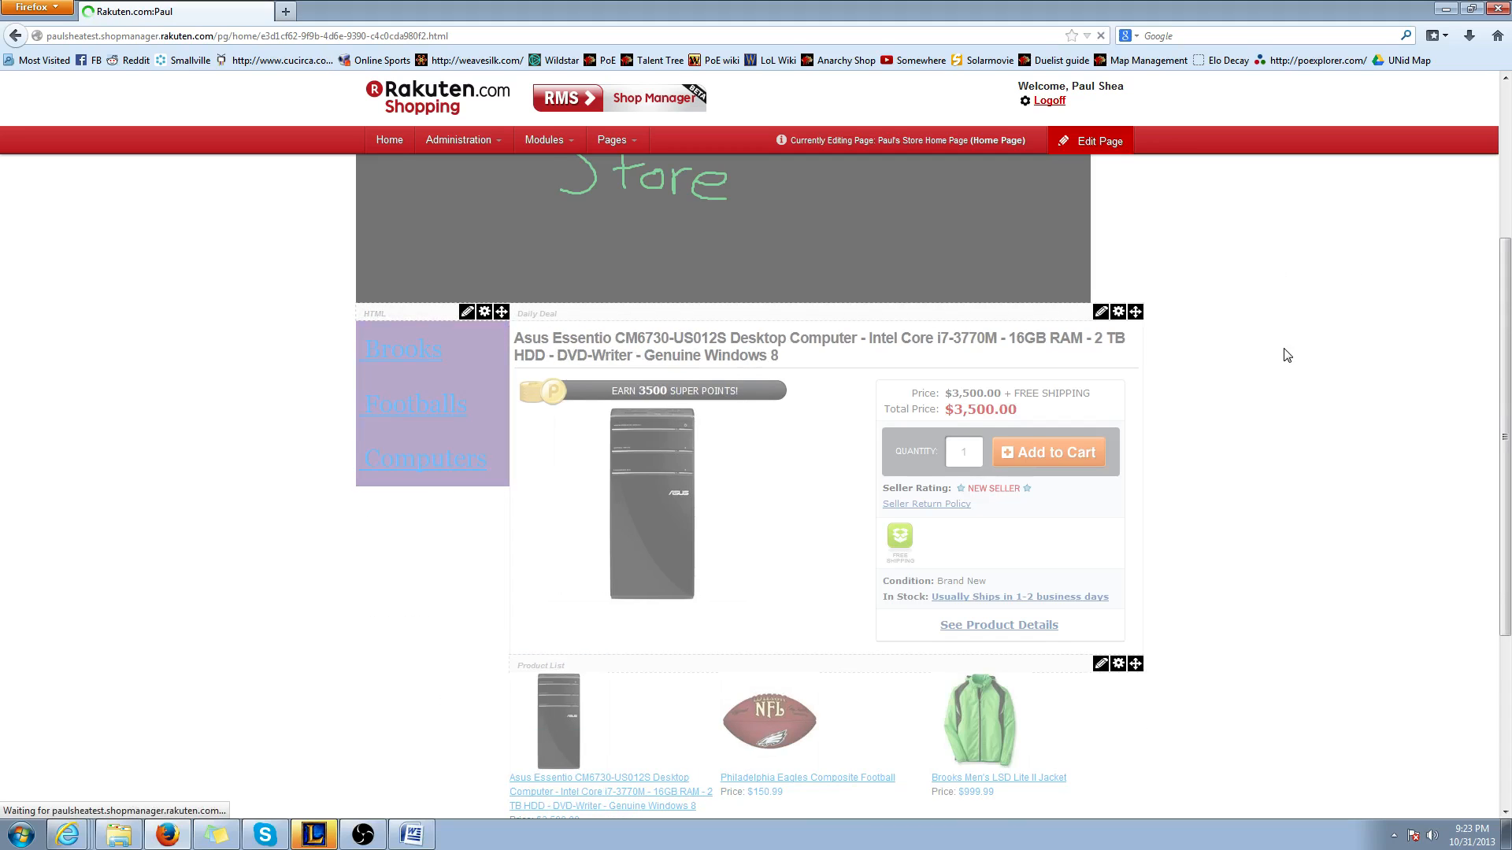
pyautogui.click(1091, 141)
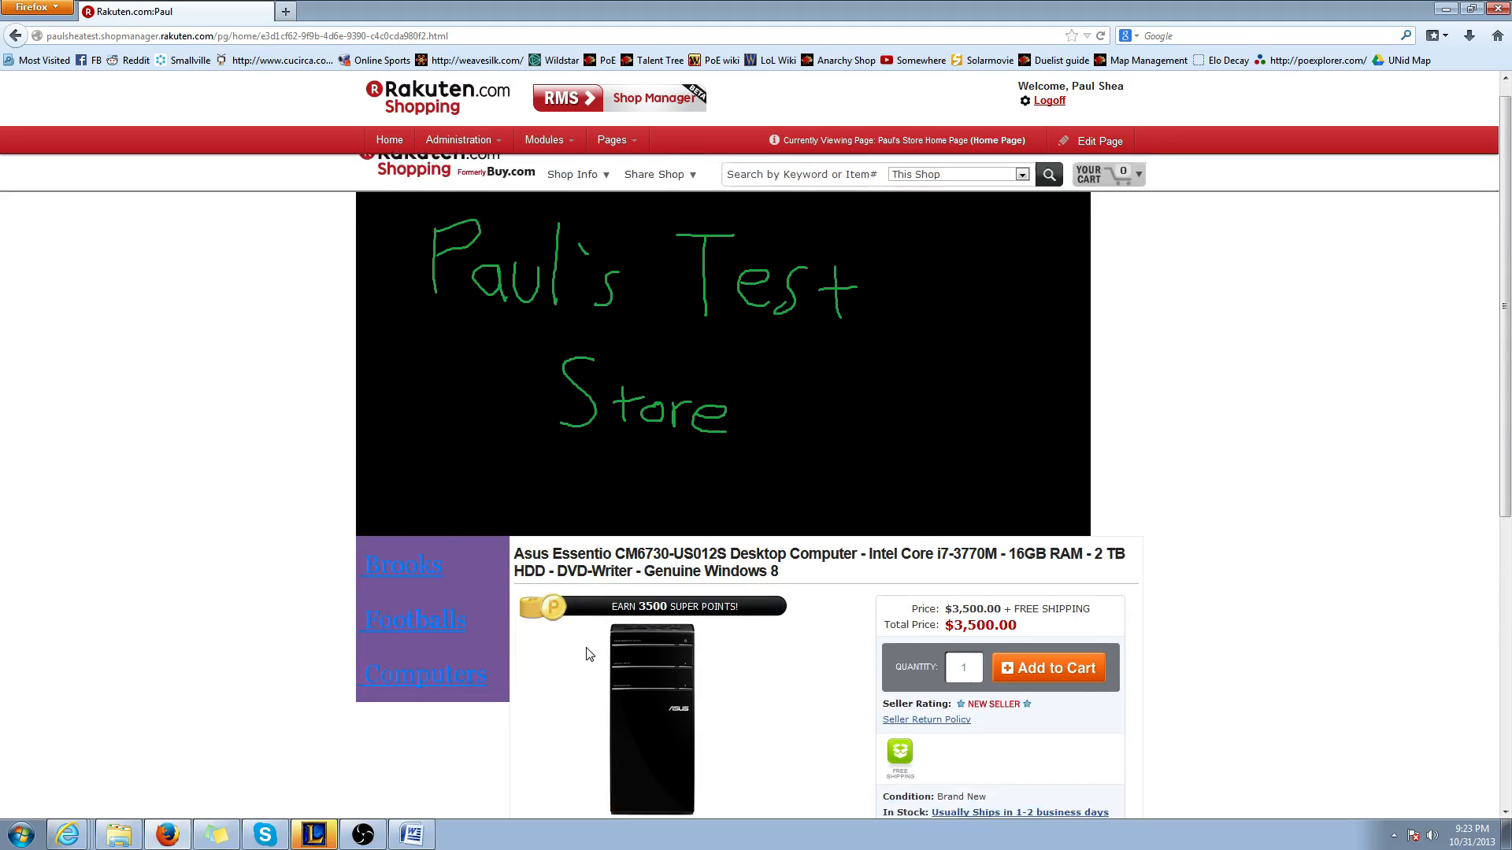
# Review the home page layout with the purple link table beside the Daily Deal
pyautogui.scroll(-1, 633, 626)
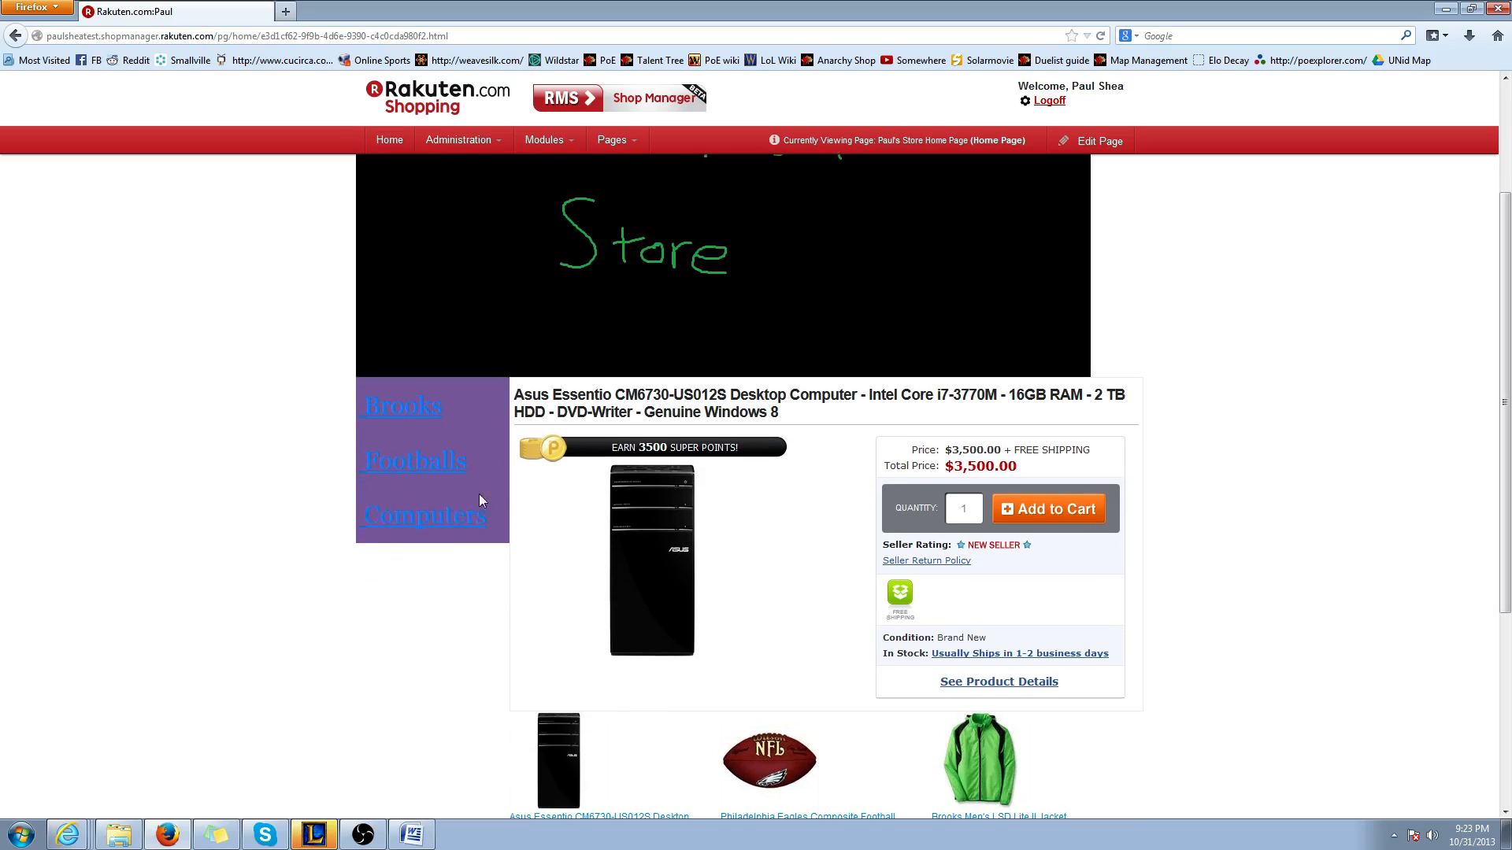
pyautogui.scroll(1, 450, 509)
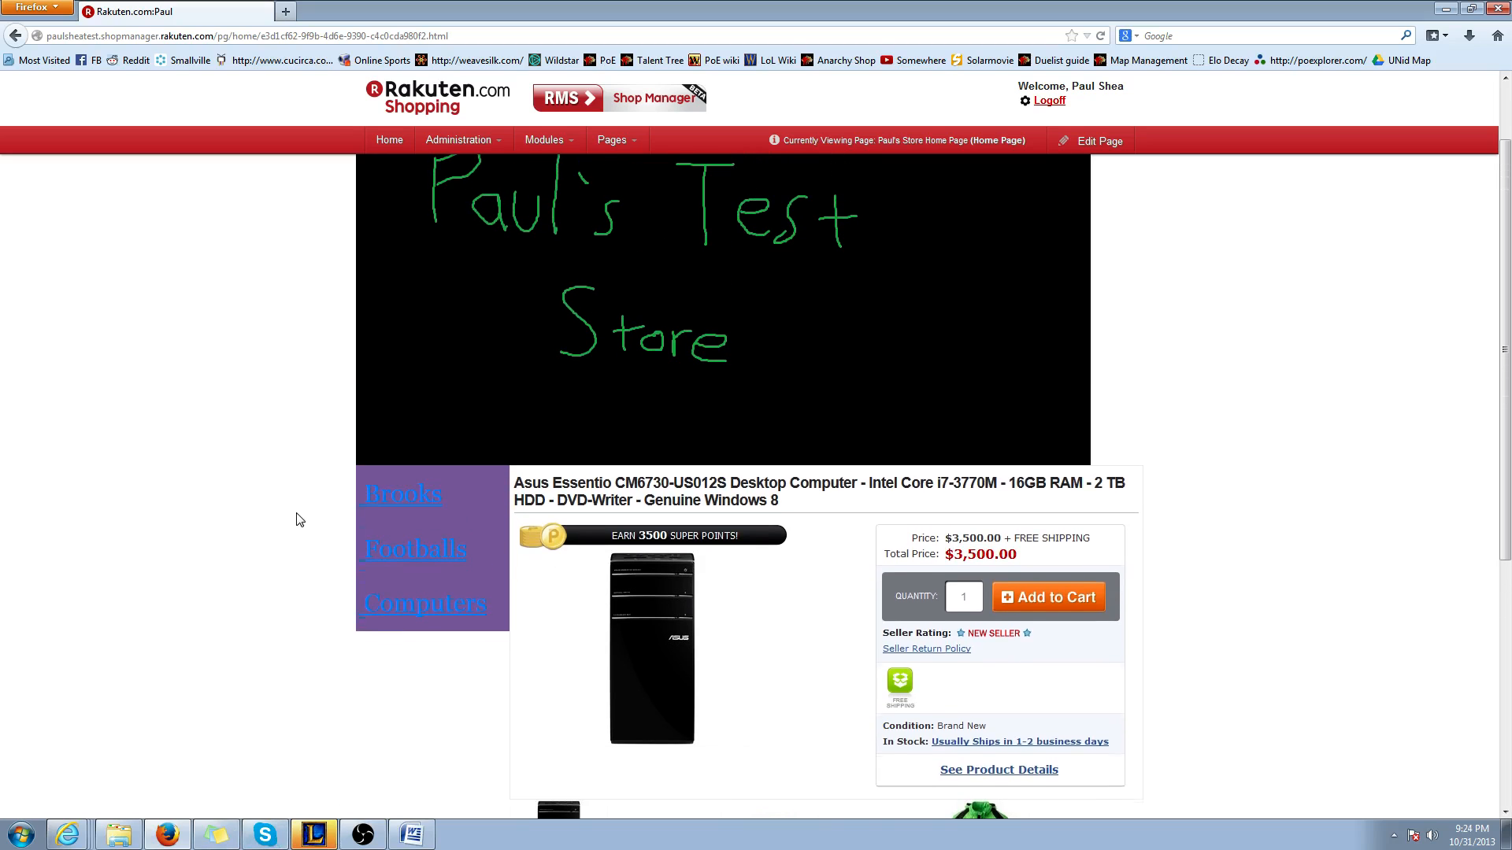
pyautogui.scroll(1, 299, 519)
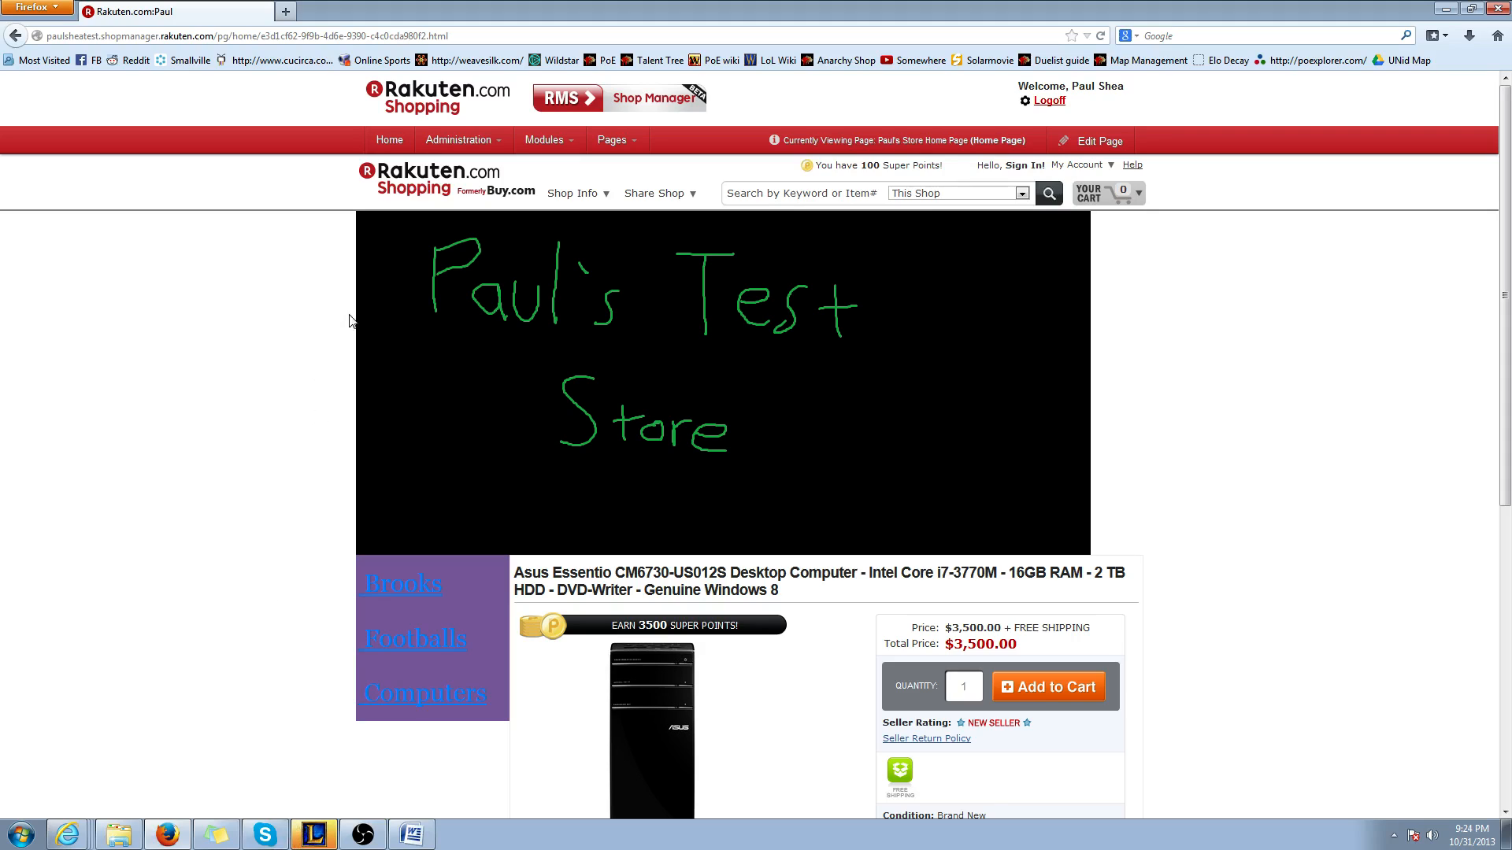
pyautogui.moveTo(480, 140)
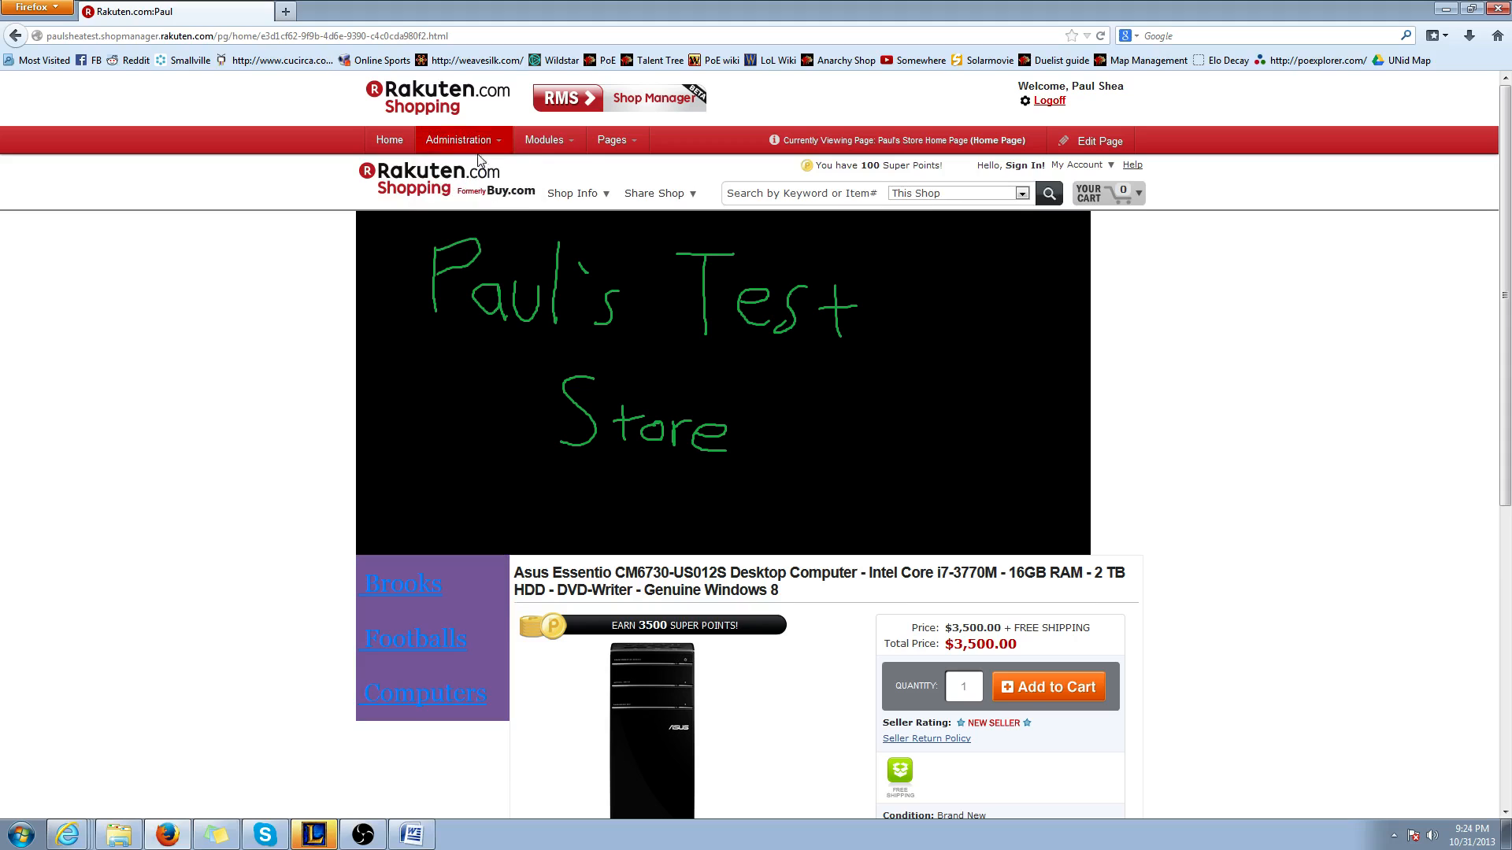
pyautogui.scroll(-4, 1212, 530)
pyautogui.scroll(4, 1212, 529)
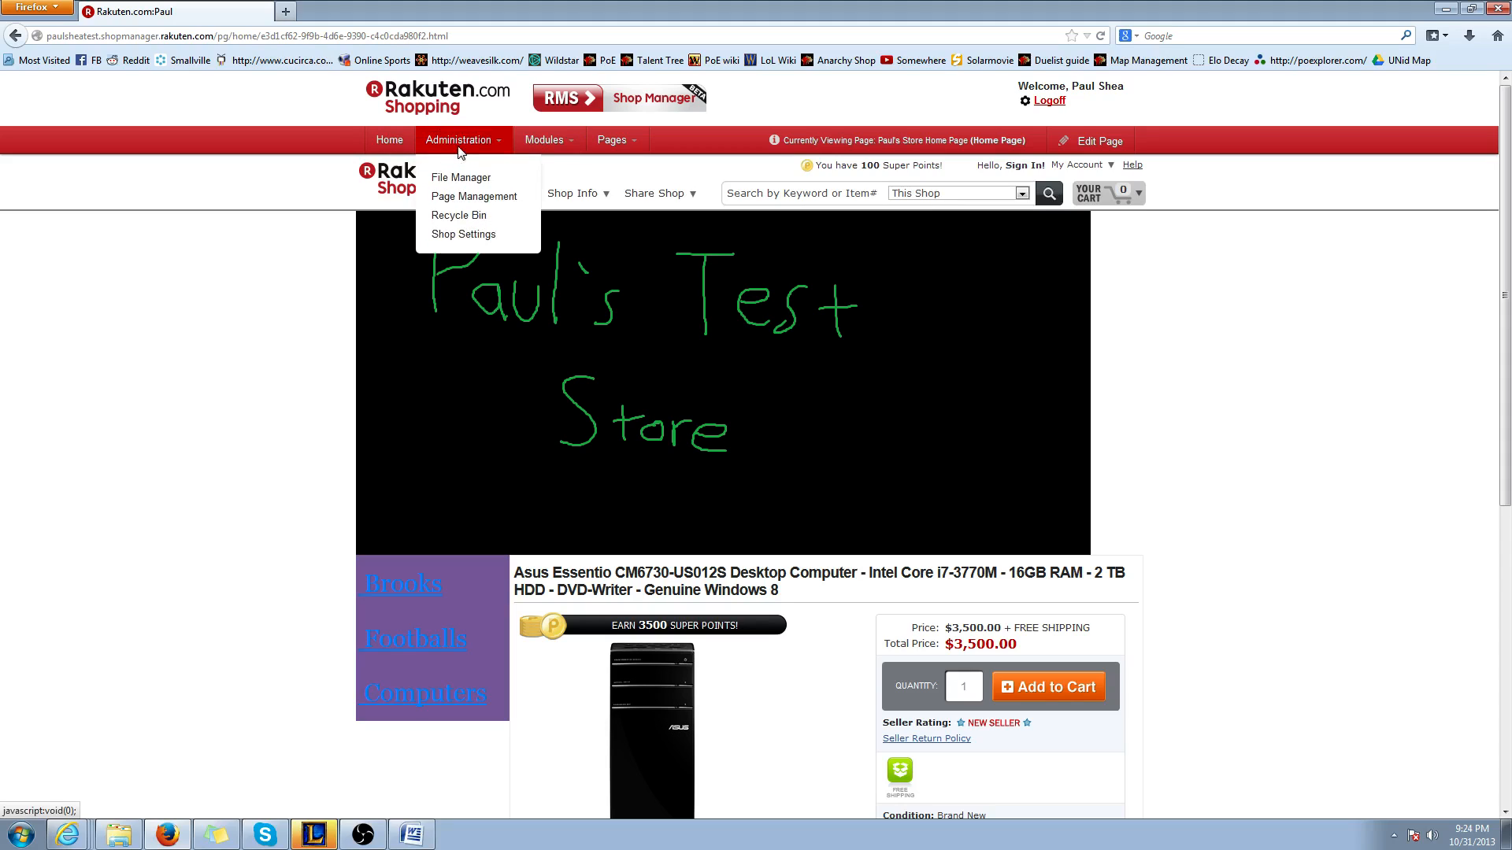
# Open the Shop Styles in the shop settings and look at the Stylesheet Editor section
pyautogui.click(471, 237)
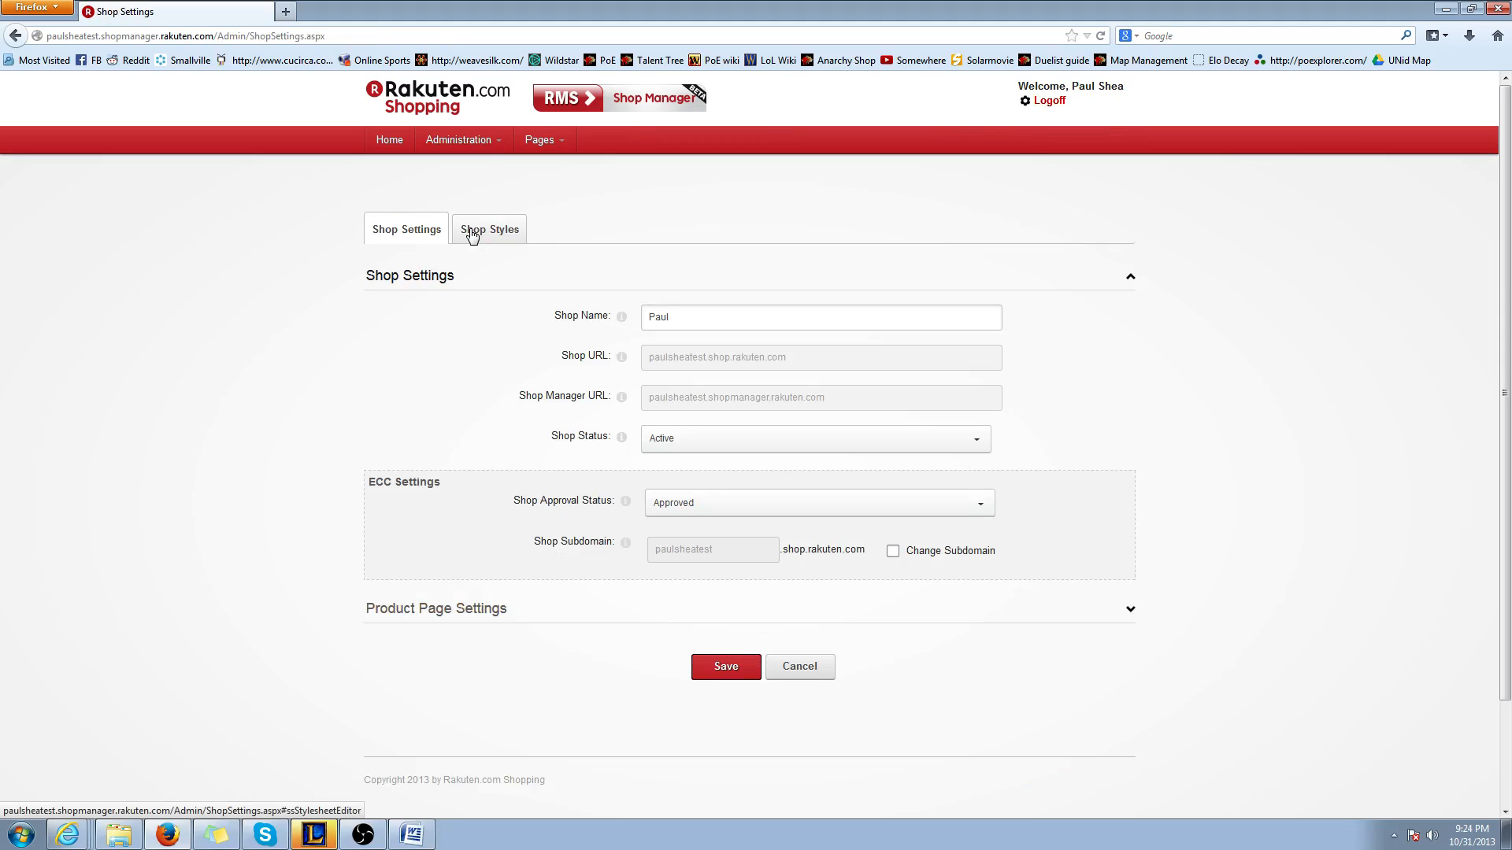
pyautogui.click(481, 234)
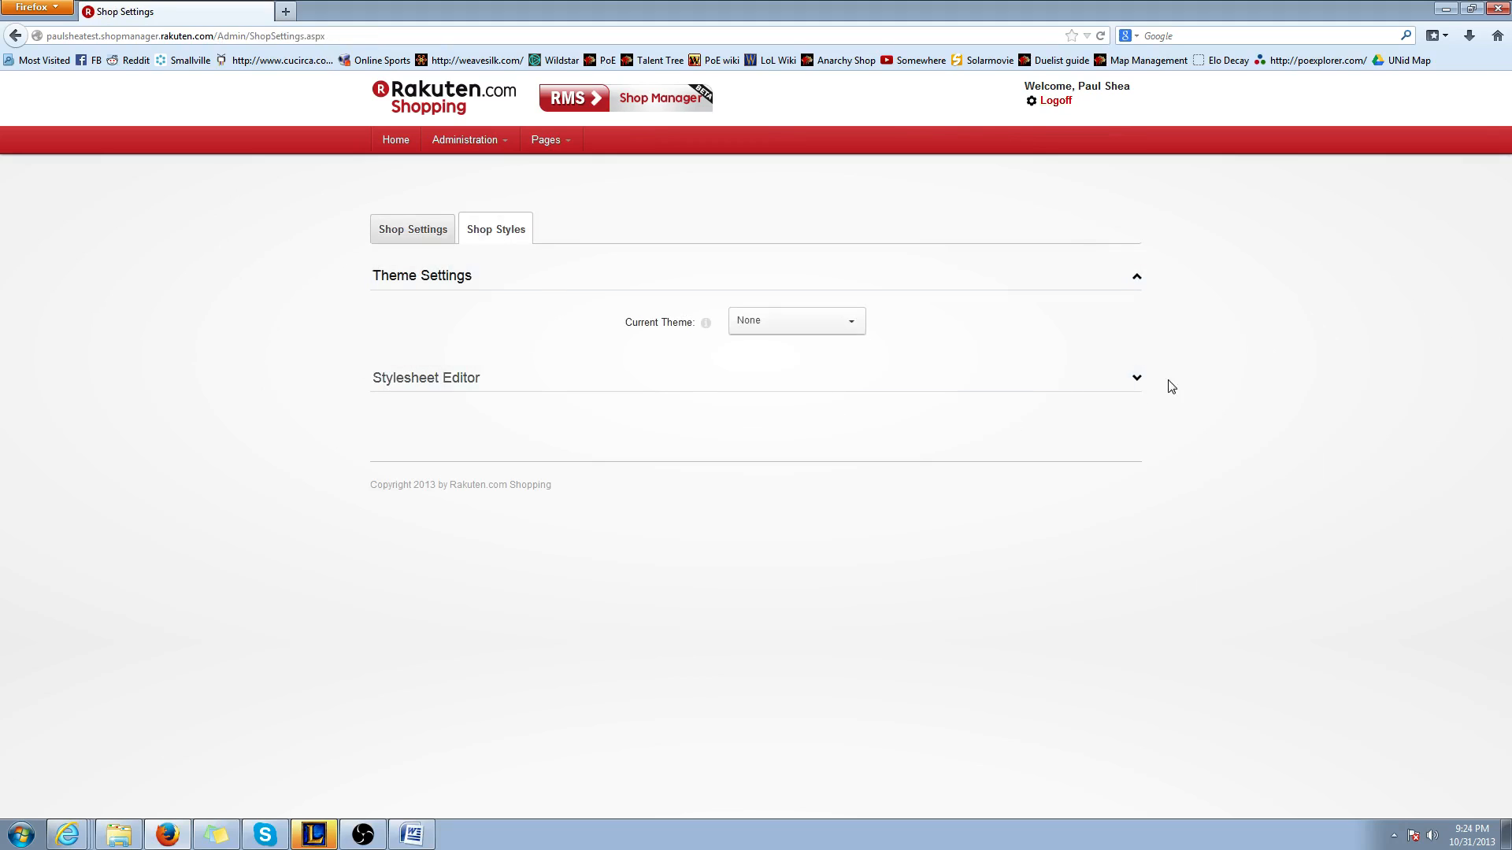
pyautogui.click(1137, 379)
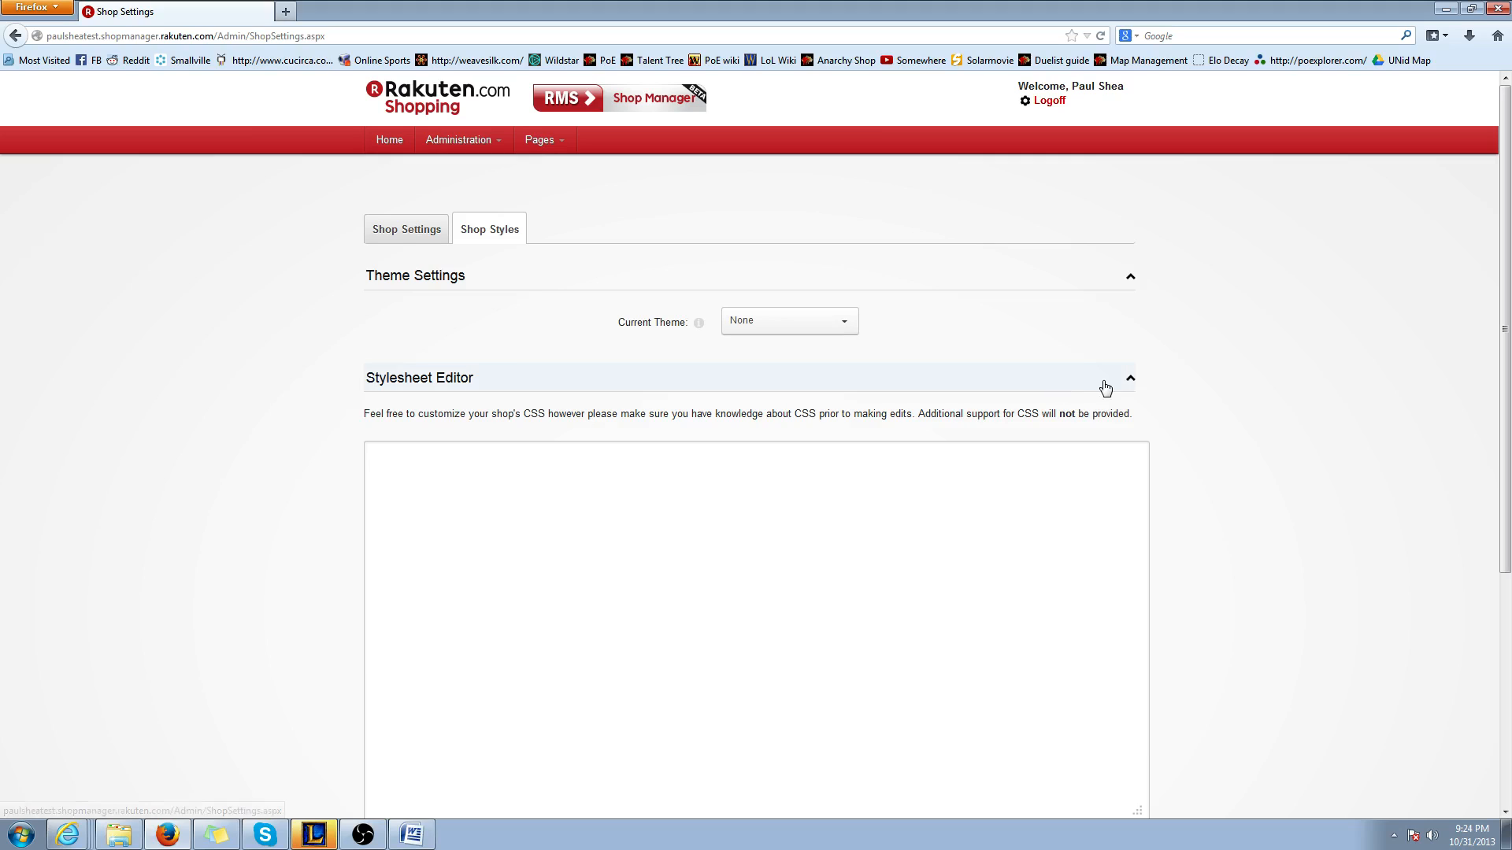
pyautogui.click(1130, 379)
# Choose Leafy as the current theme and expand the Stylesheet Editor
pyautogui.click(852, 329)
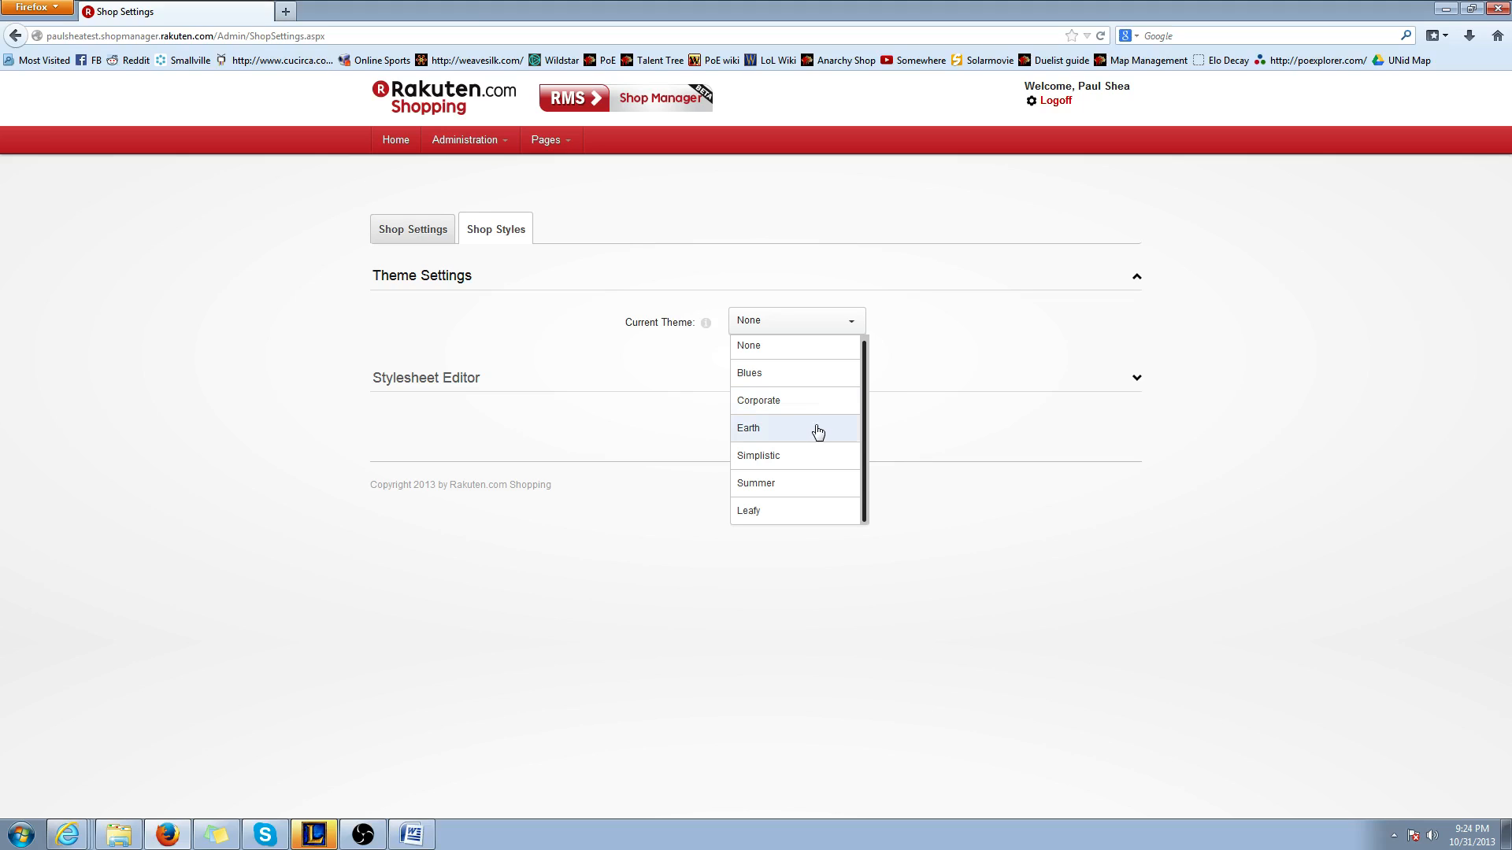
pyautogui.click(762, 517)
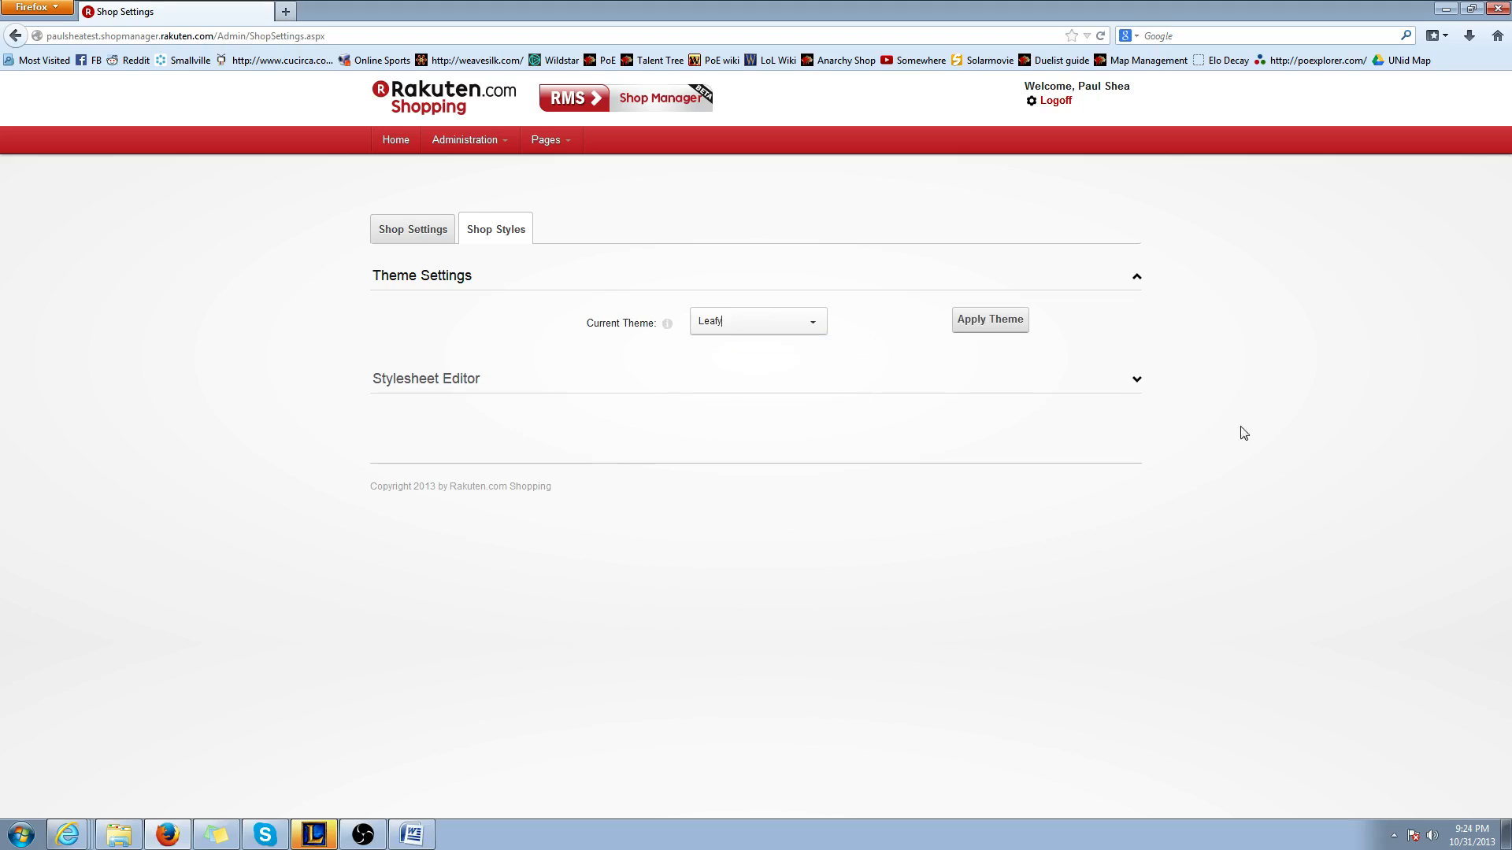
pyautogui.click(1136, 378)
pyautogui.scroll(-2, 840, 546)
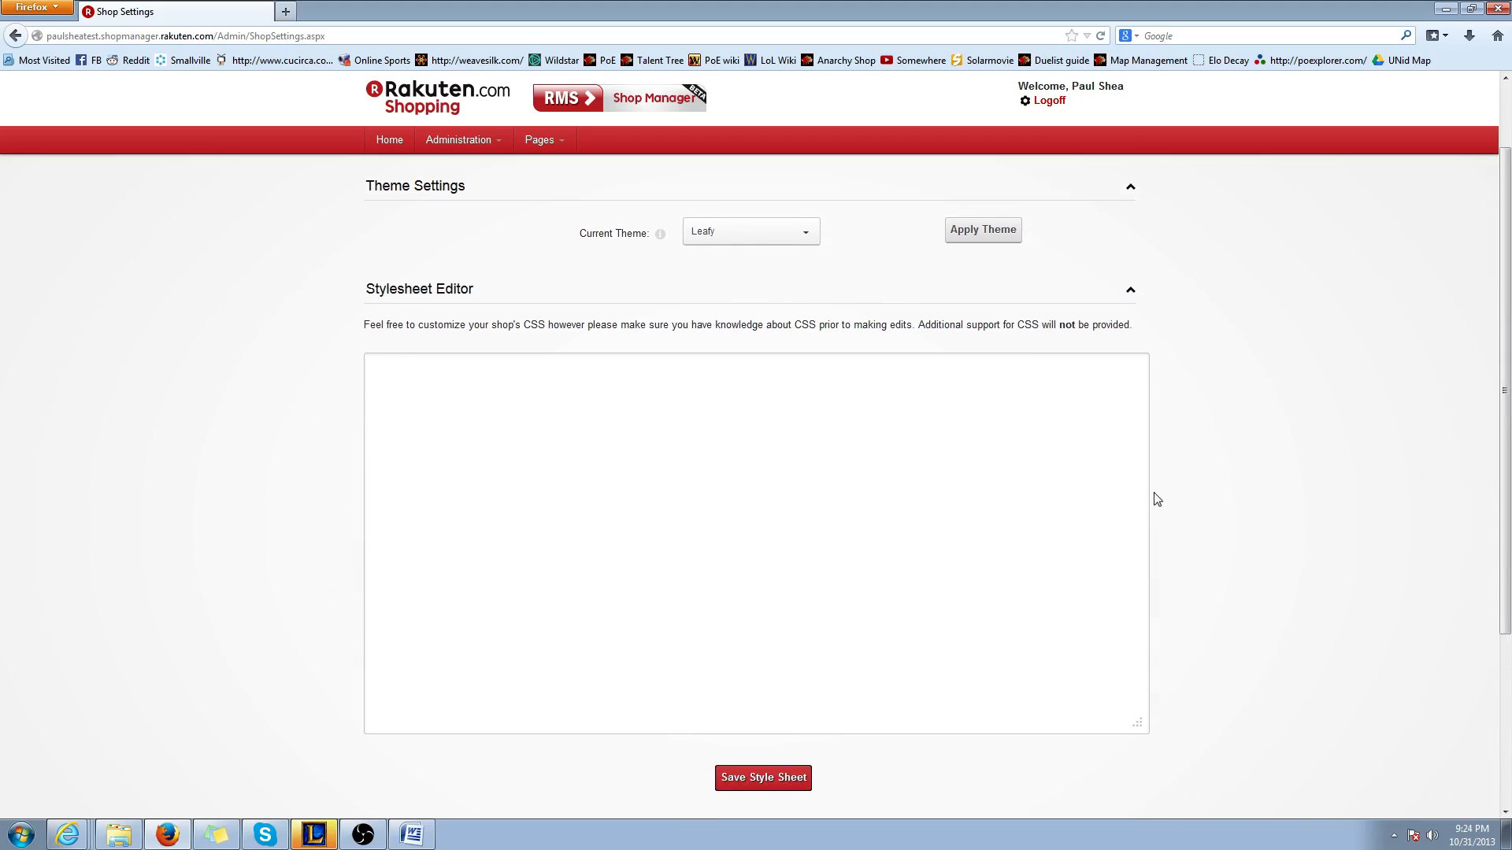
# Apply the selected Leafy theme to the shop and accept overriding the current stylesheet
pyautogui.scroll(2, 1240, 479)
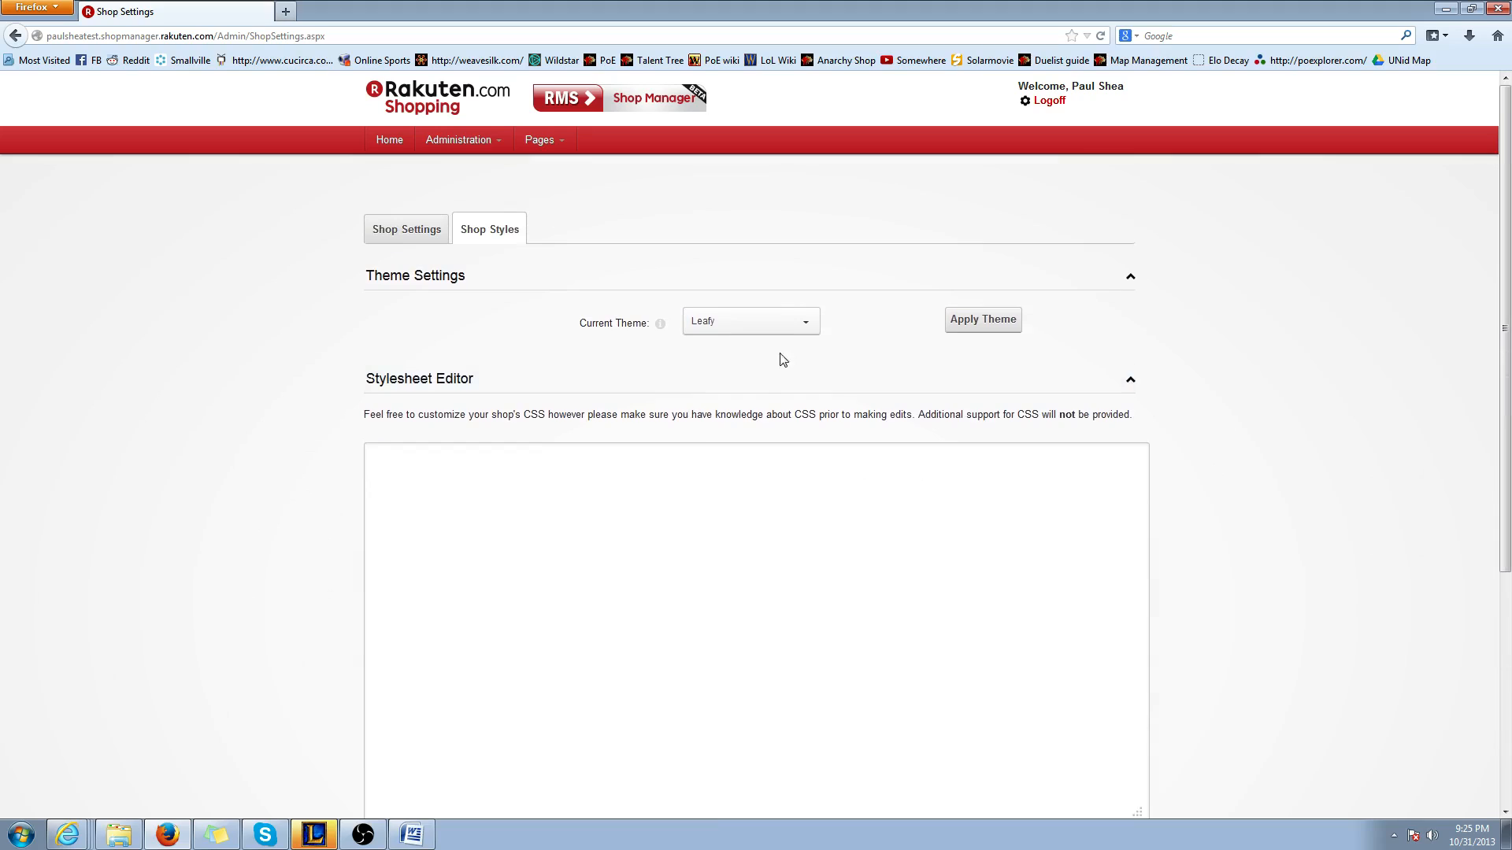
pyautogui.click(977, 335)
pyautogui.click(752, 488)
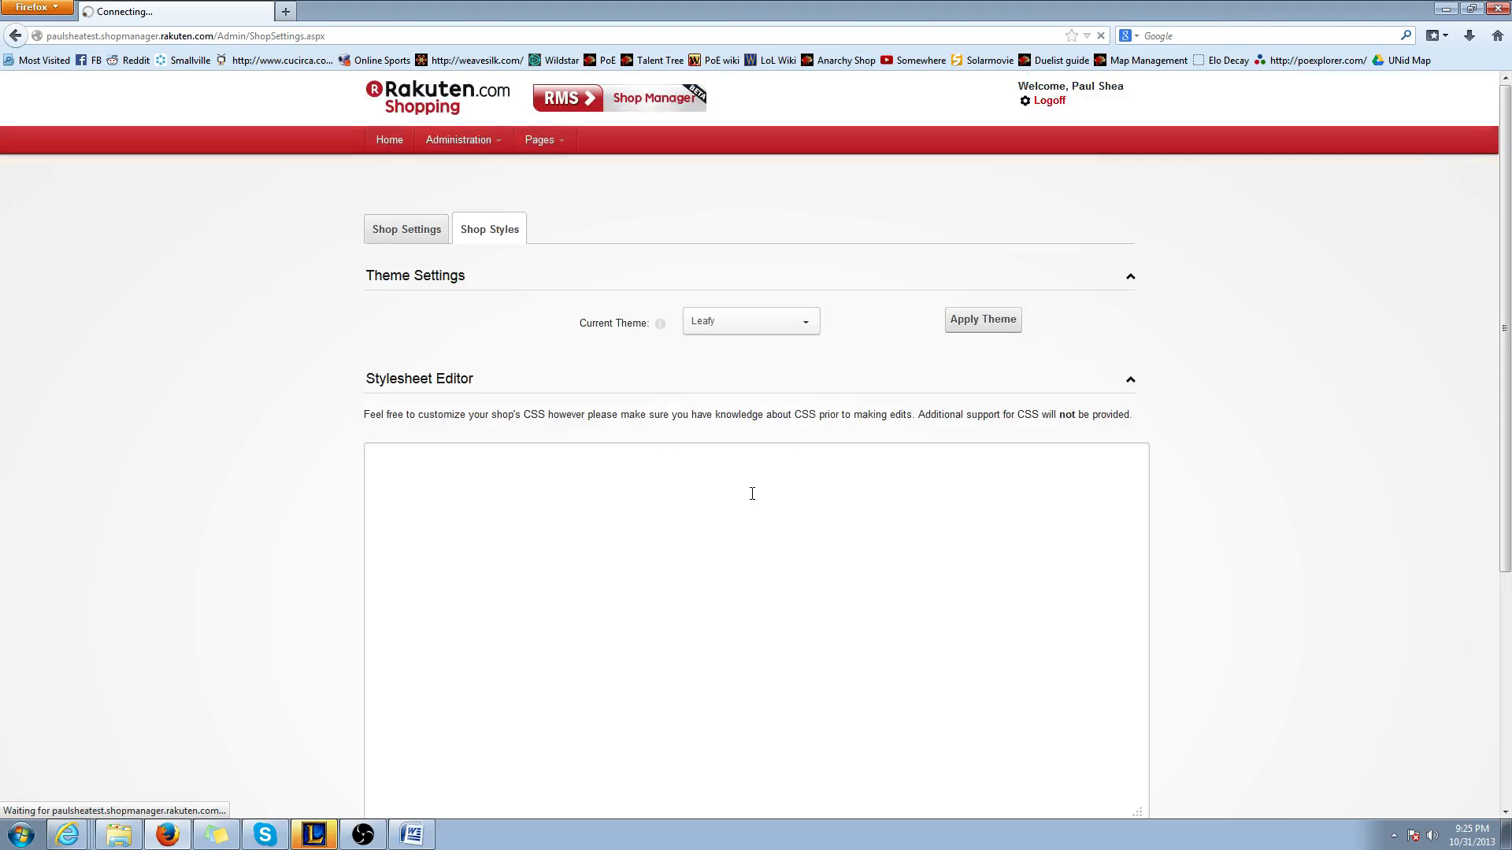
pyautogui.scroll(-6, 740, 440)
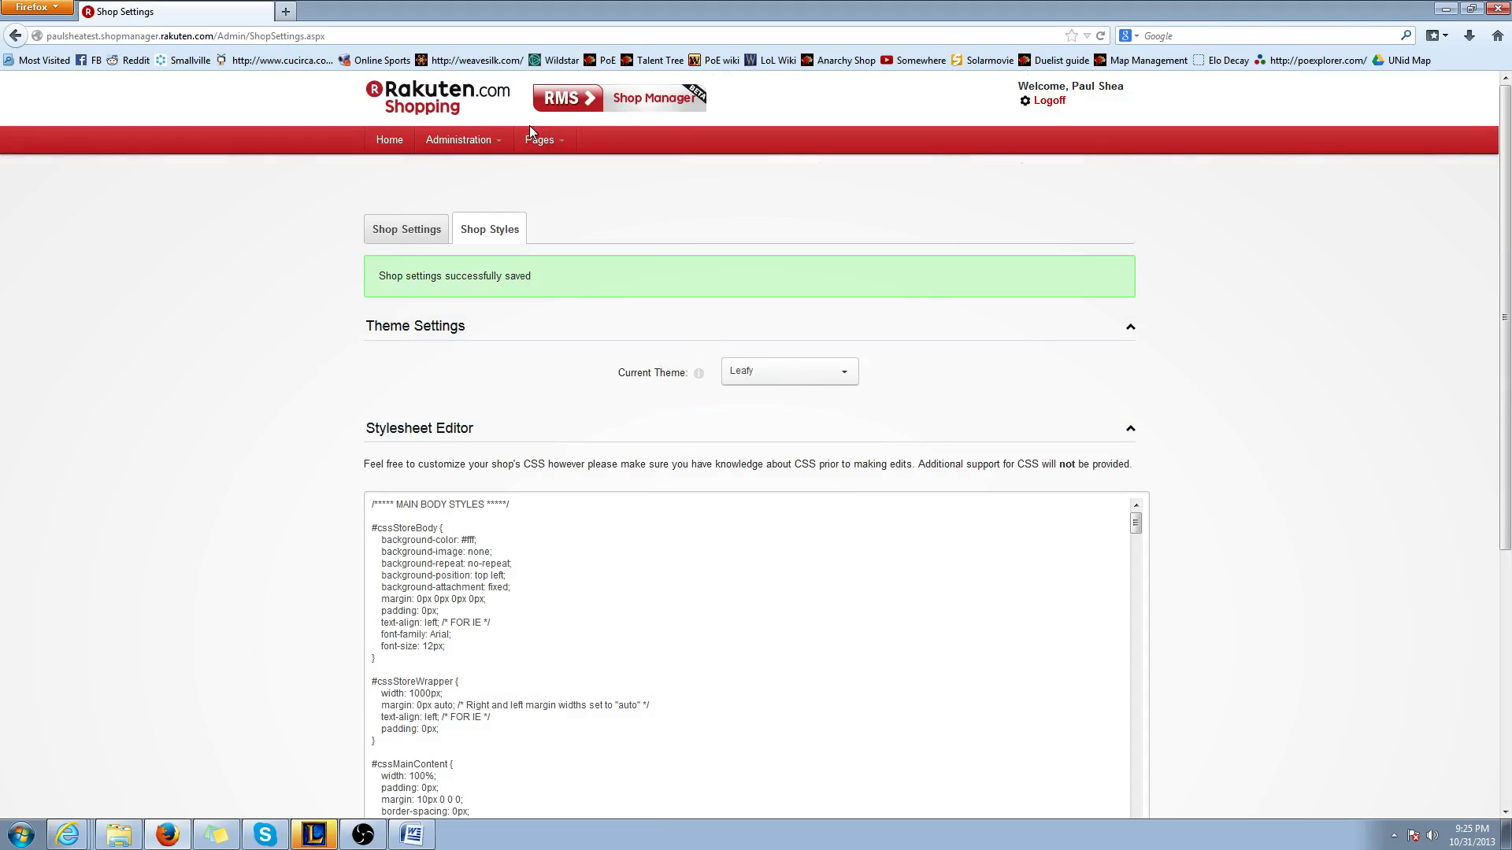
# Open the shop's home page and review its colors and layout under the Leafy theme
pyautogui.moveTo(539, 139)
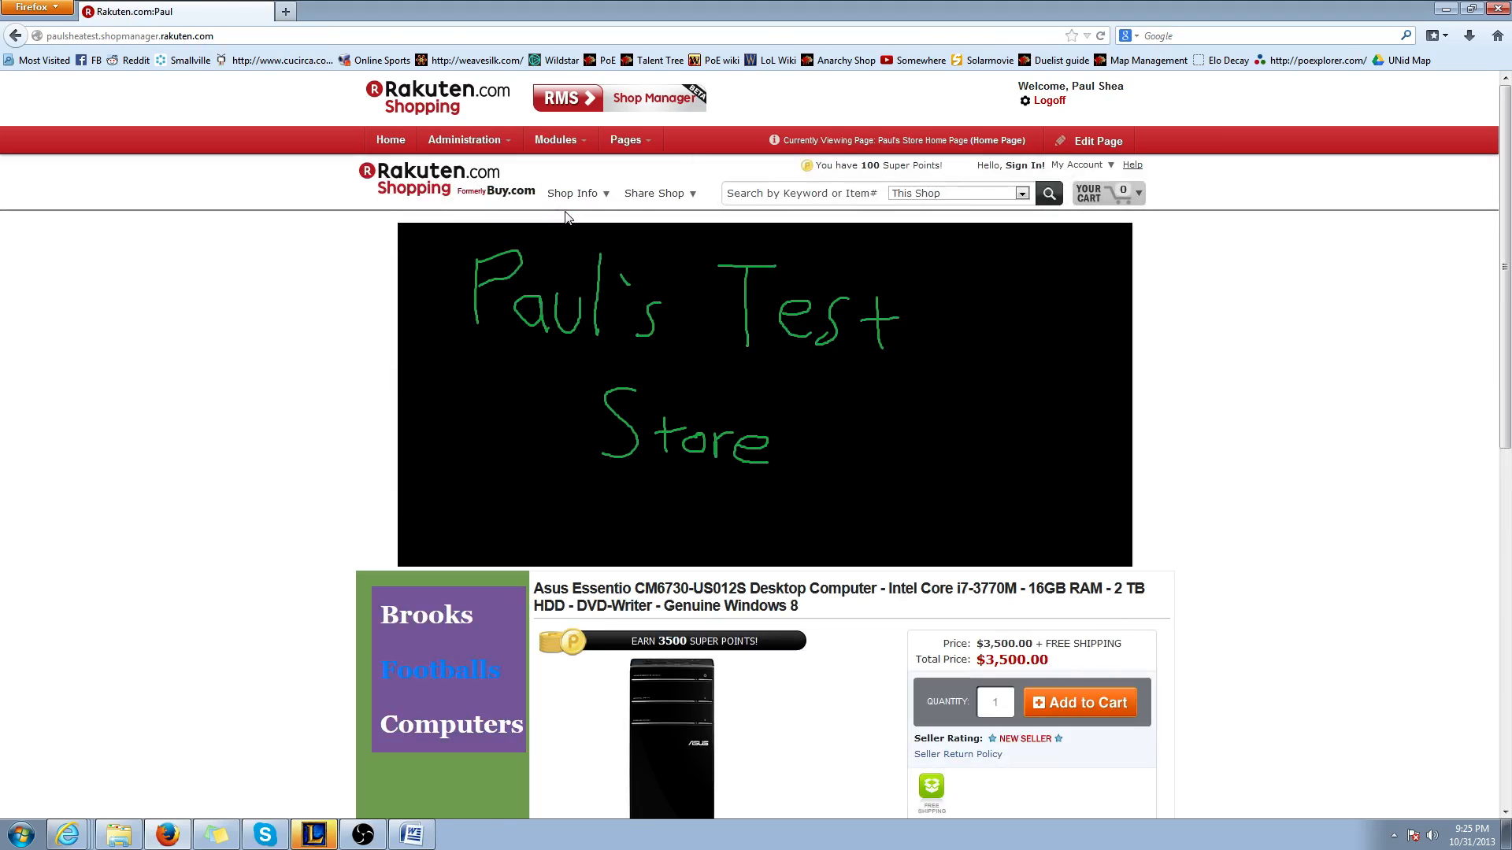
pyautogui.scroll(-8, 493, 563)
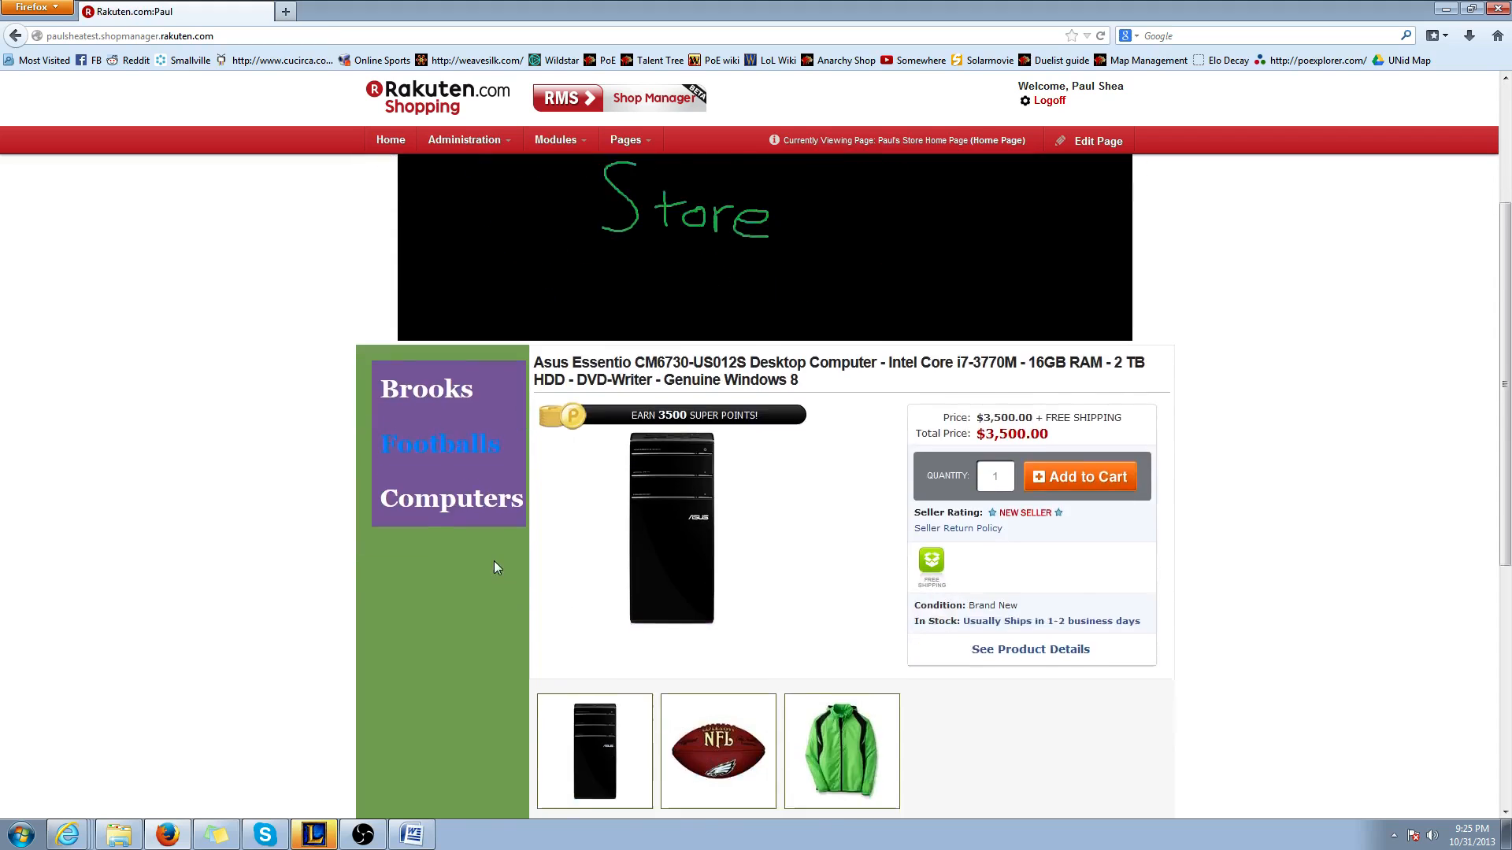
pyautogui.scroll(3, 496, 586)
pyautogui.scroll(-3, 489, 564)
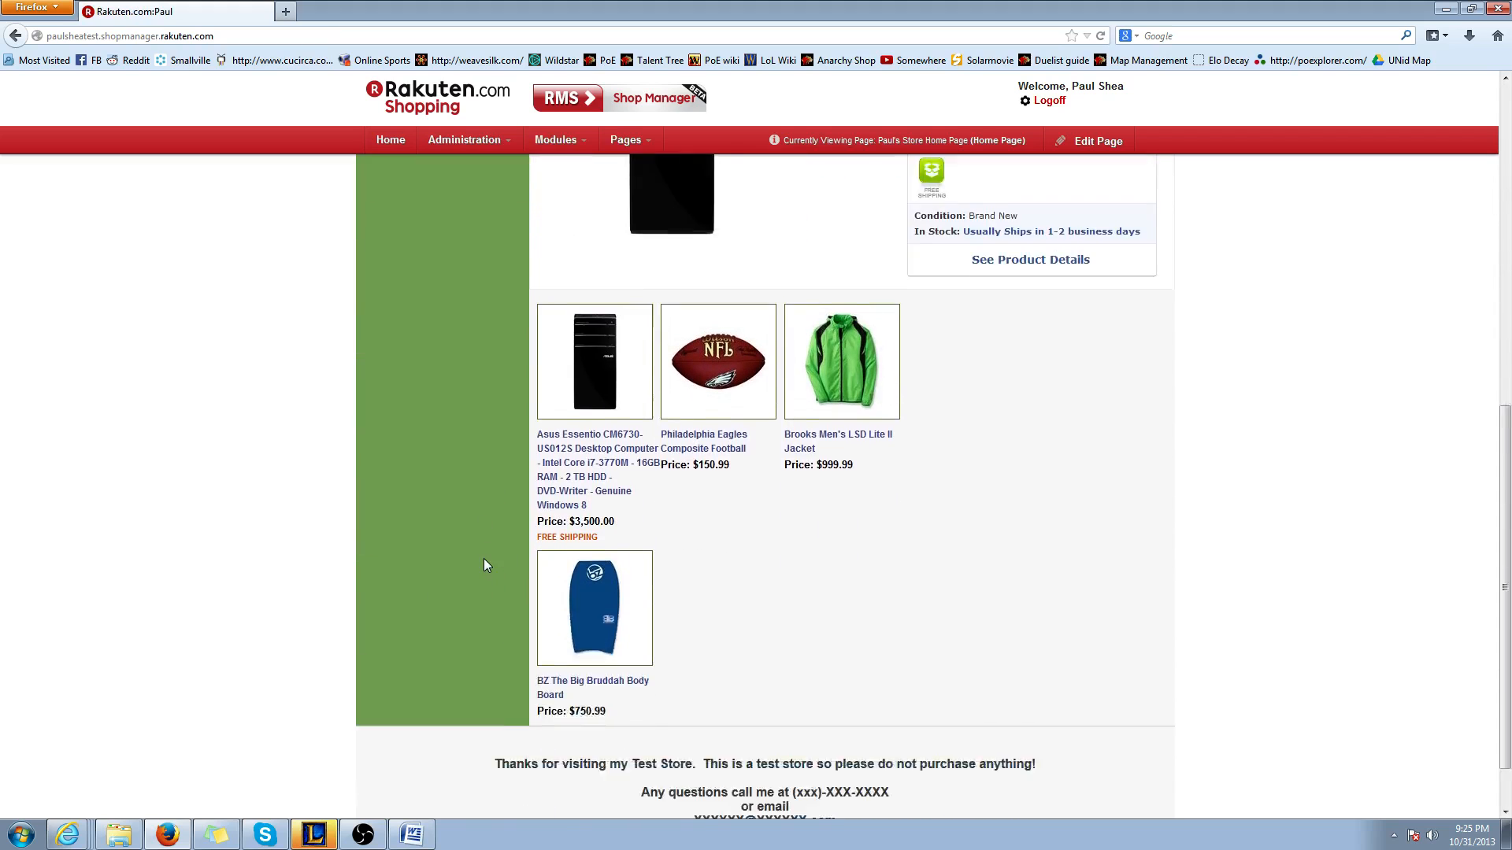
pyautogui.scroll(8, 487, 567)
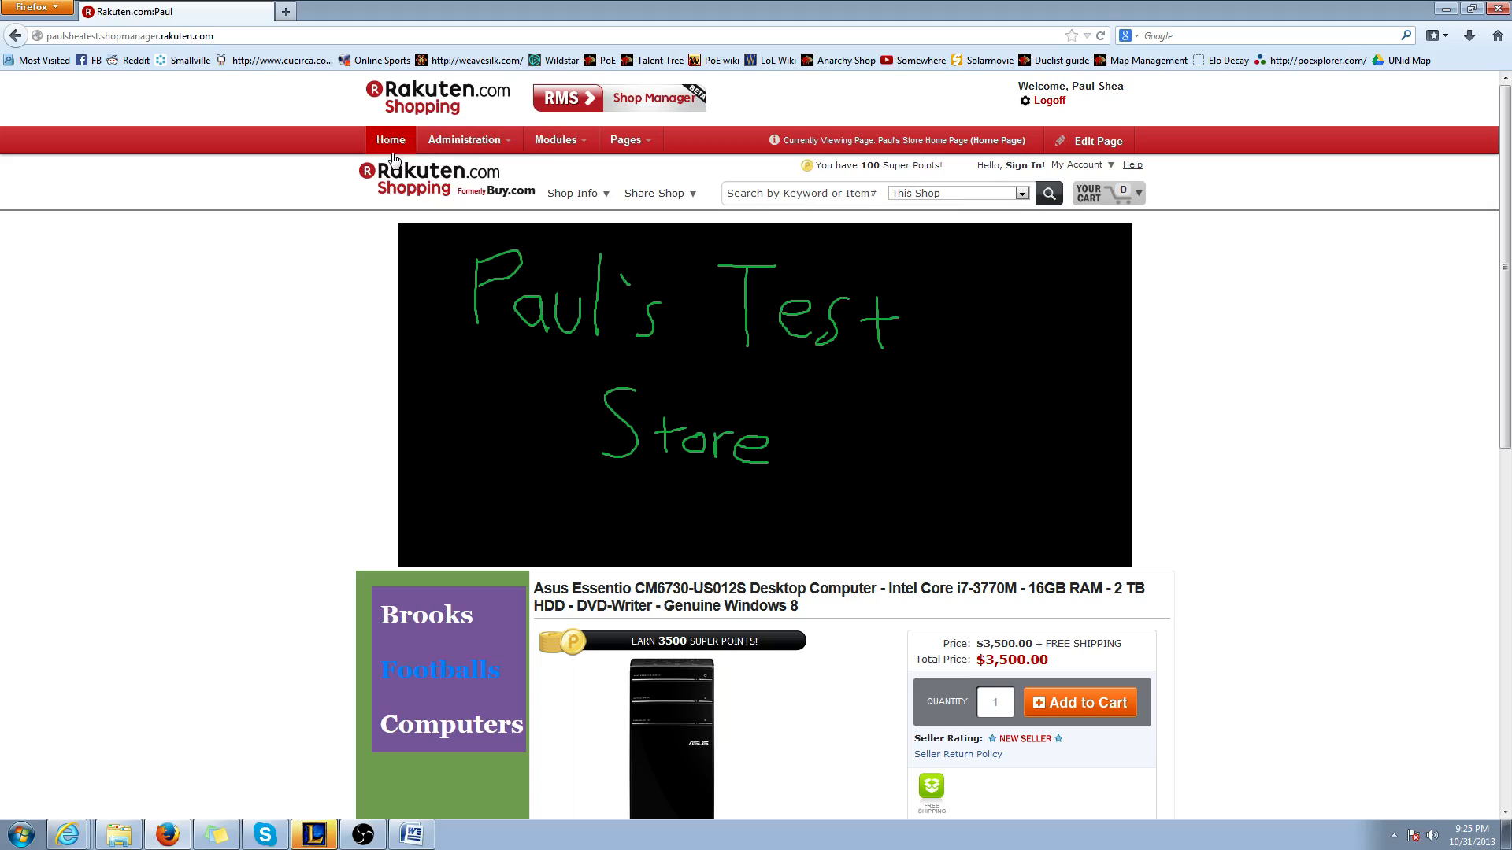
# Return to the shop settings, apply the Earth theme over the current stylesheet, and save the style sheet
pyautogui.moveTo(464, 140)
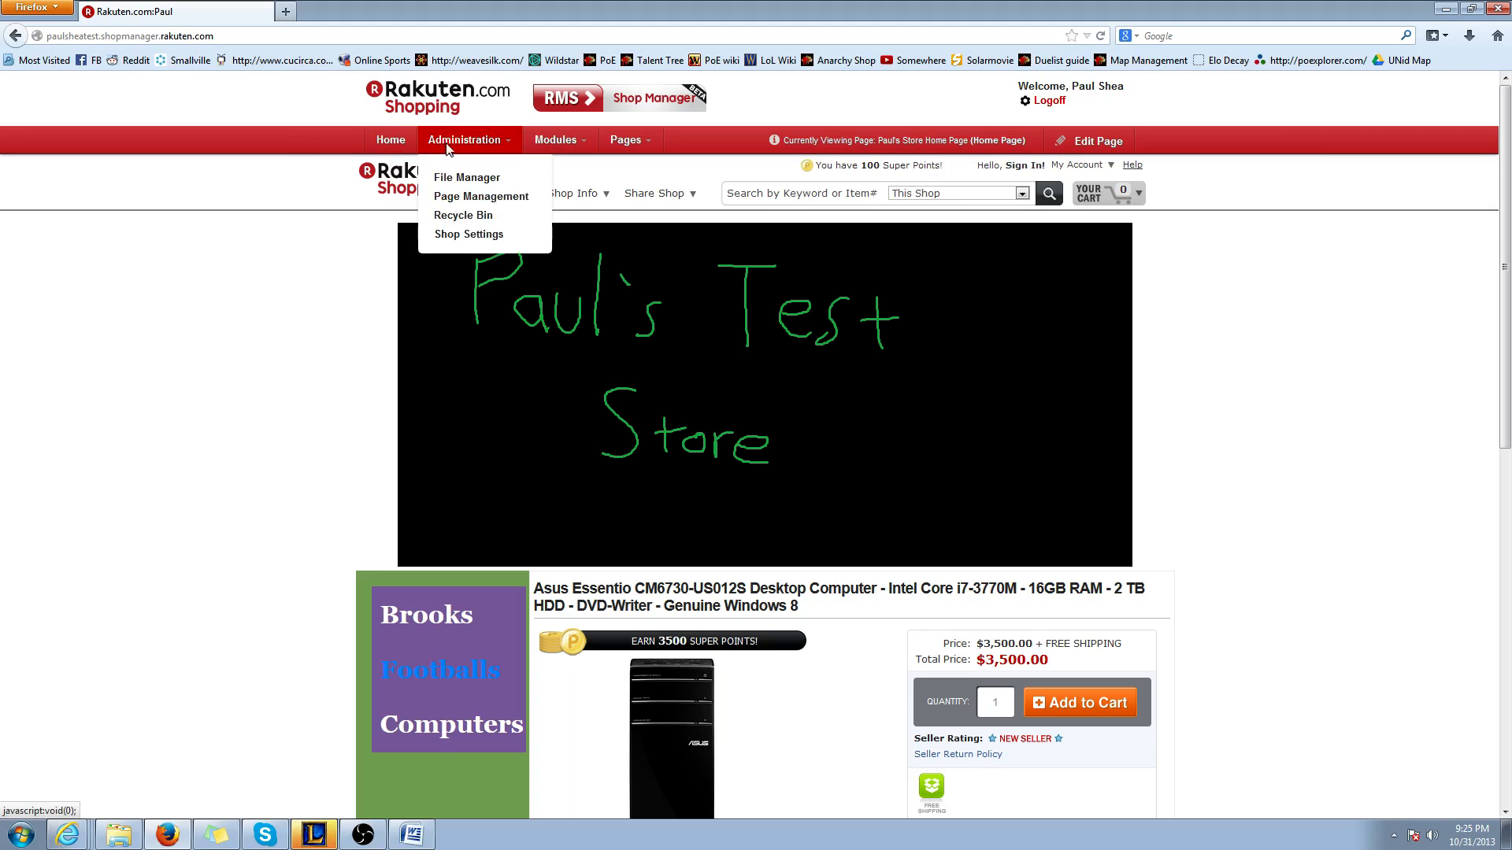
pyautogui.click(482, 241)
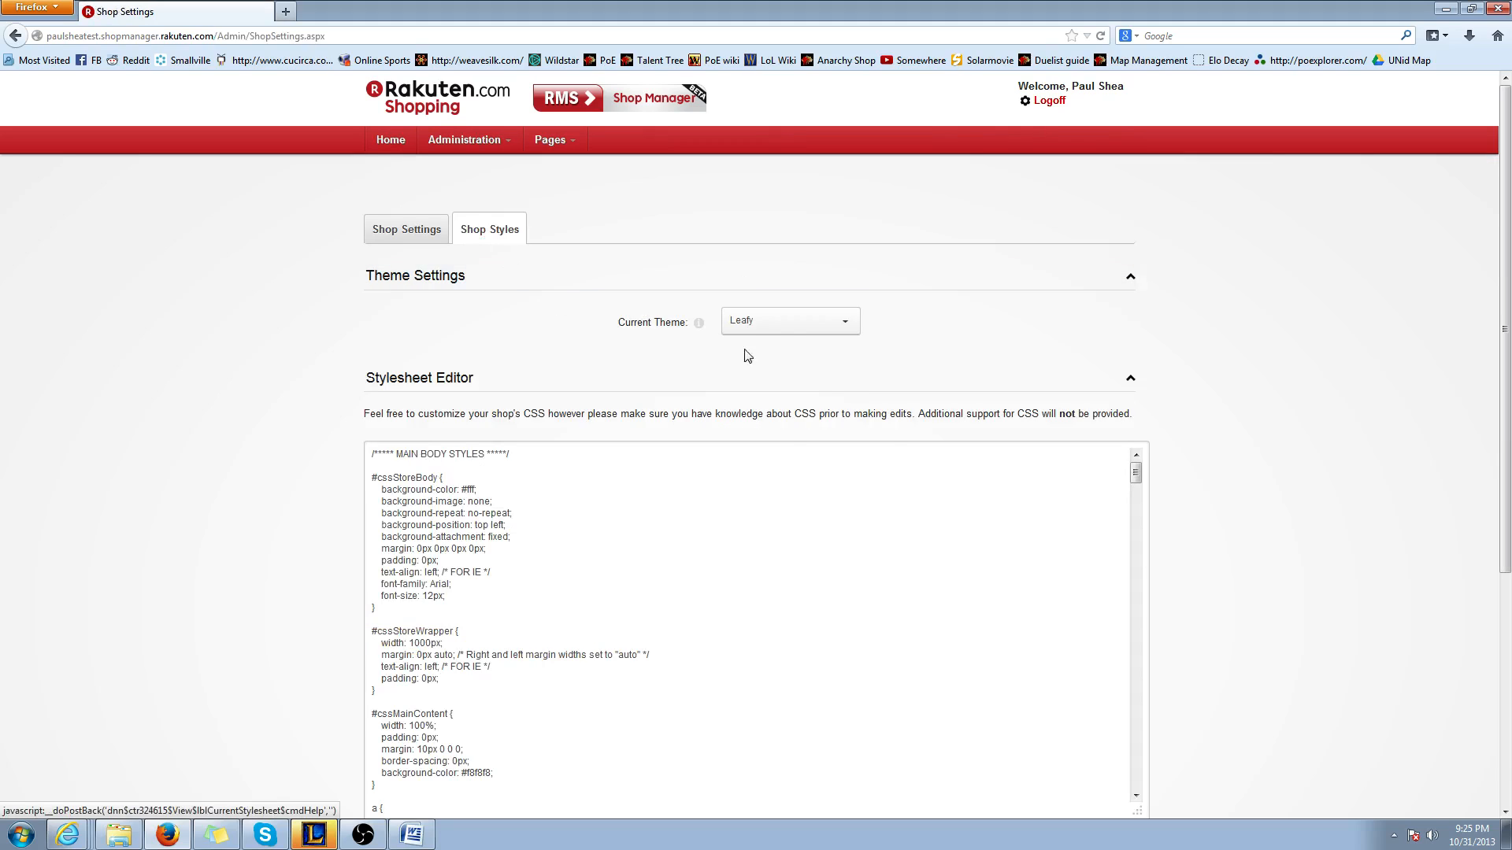
pyautogui.click(847, 324)
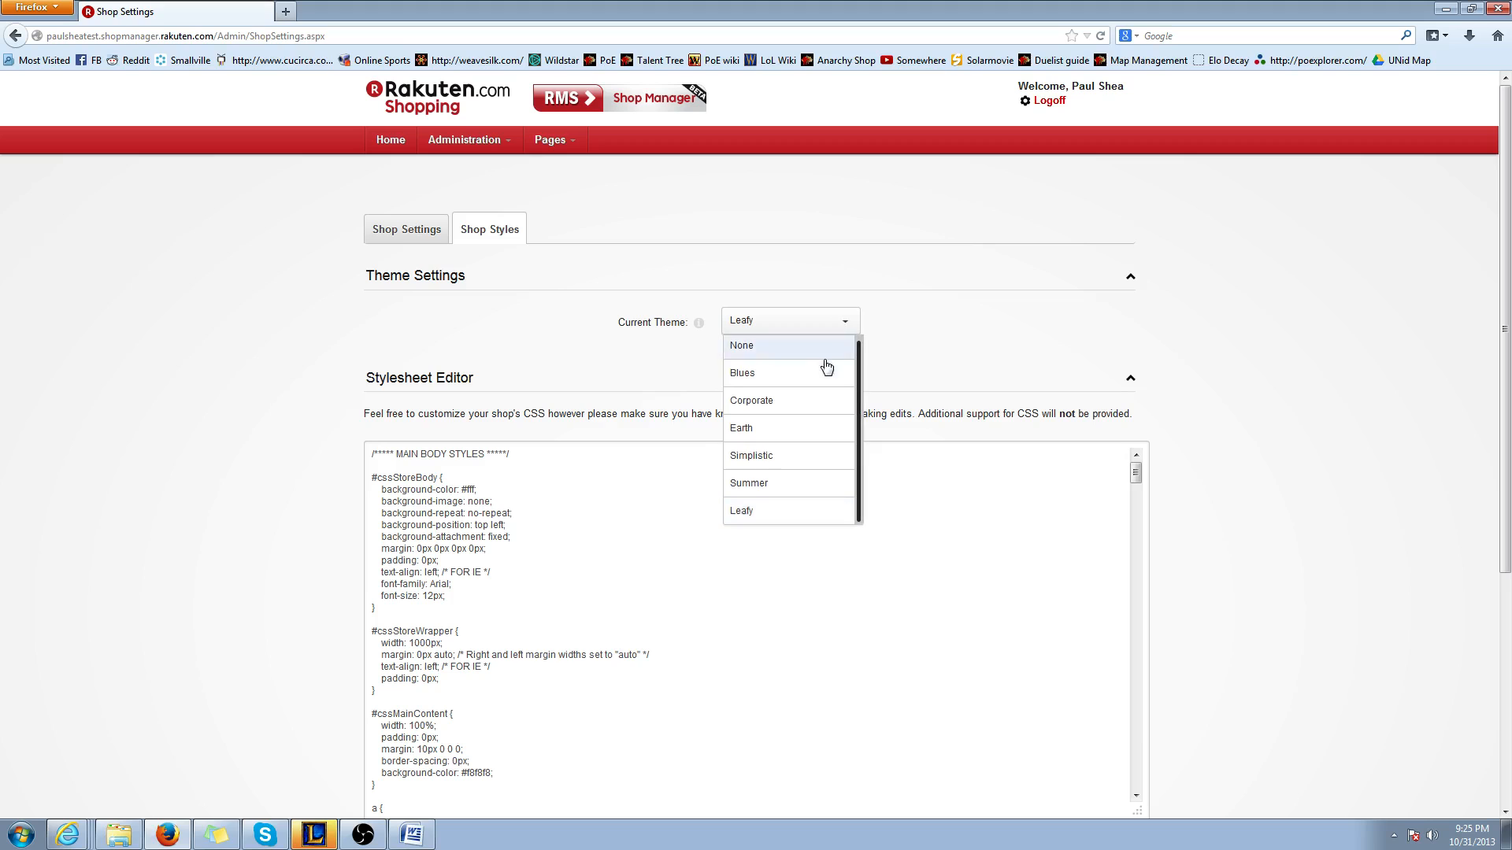
pyautogui.click(760, 435)
pyautogui.click(979, 319)
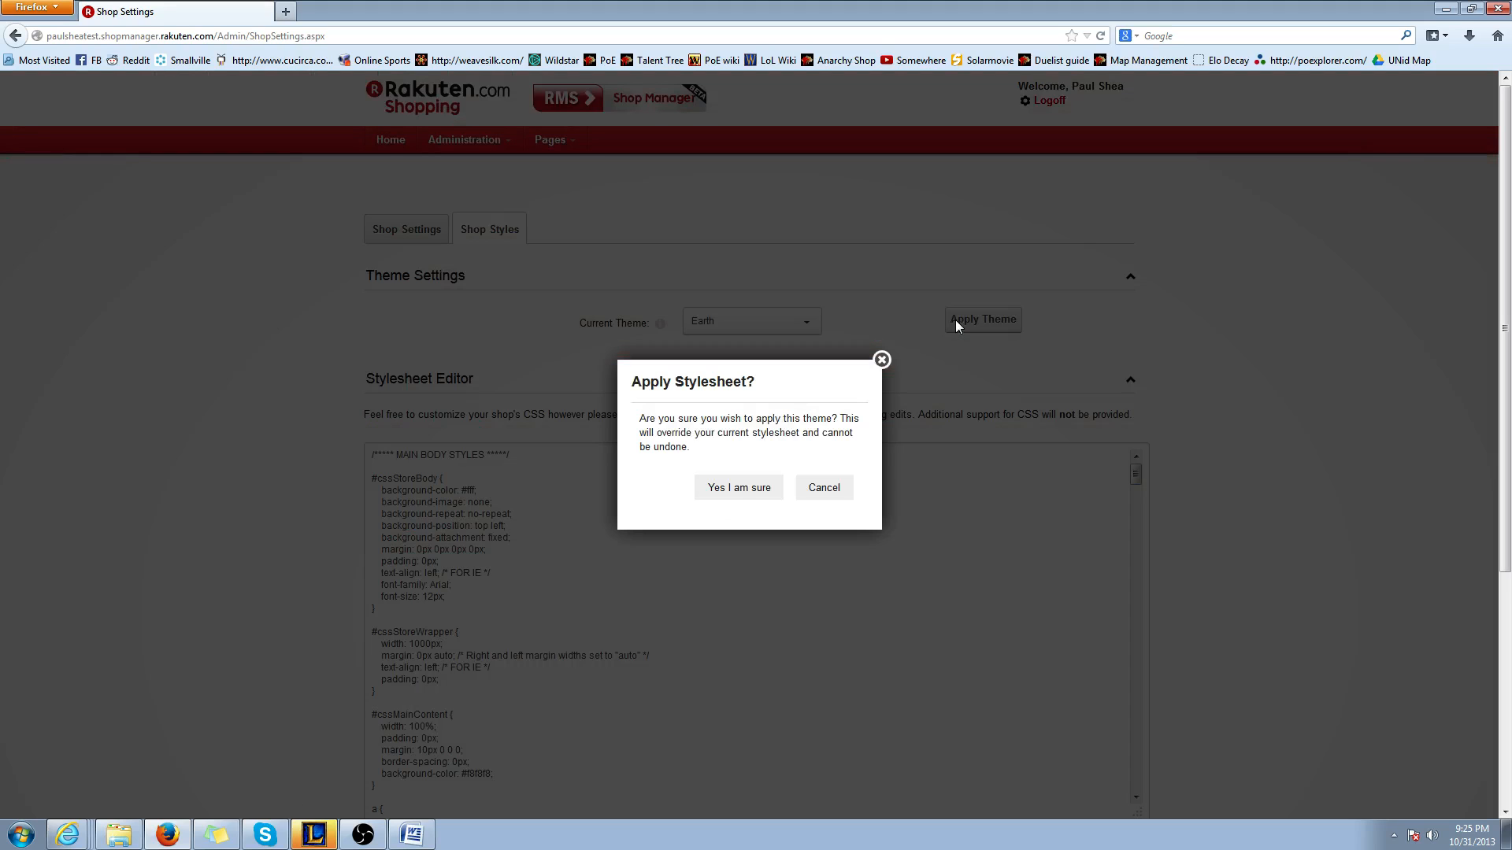
pyautogui.click(737, 485)
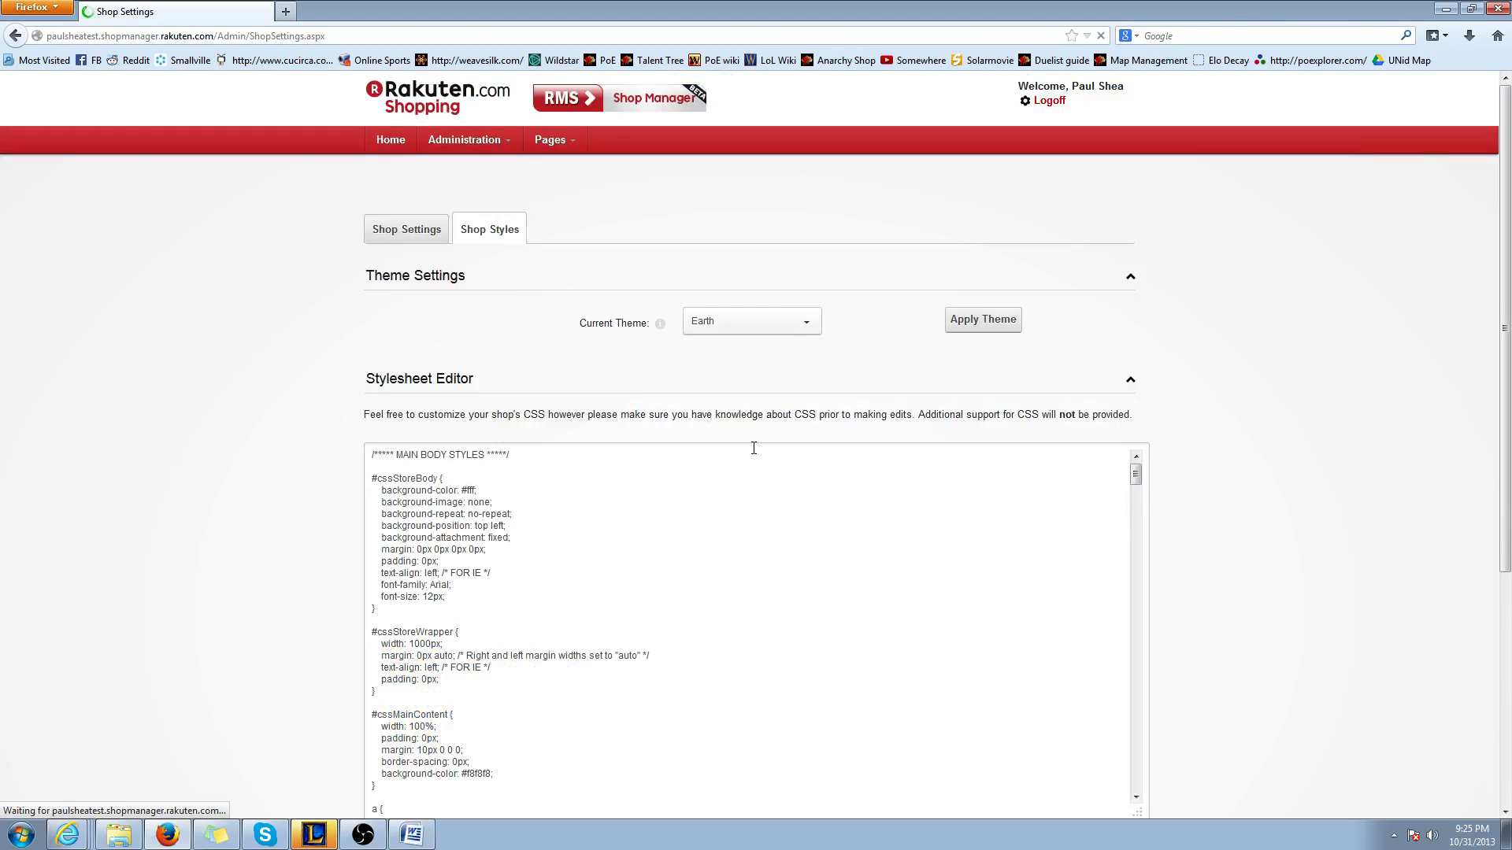
pyautogui.scroll(-5, 771, 551)
pyautogui.click(774, 551)
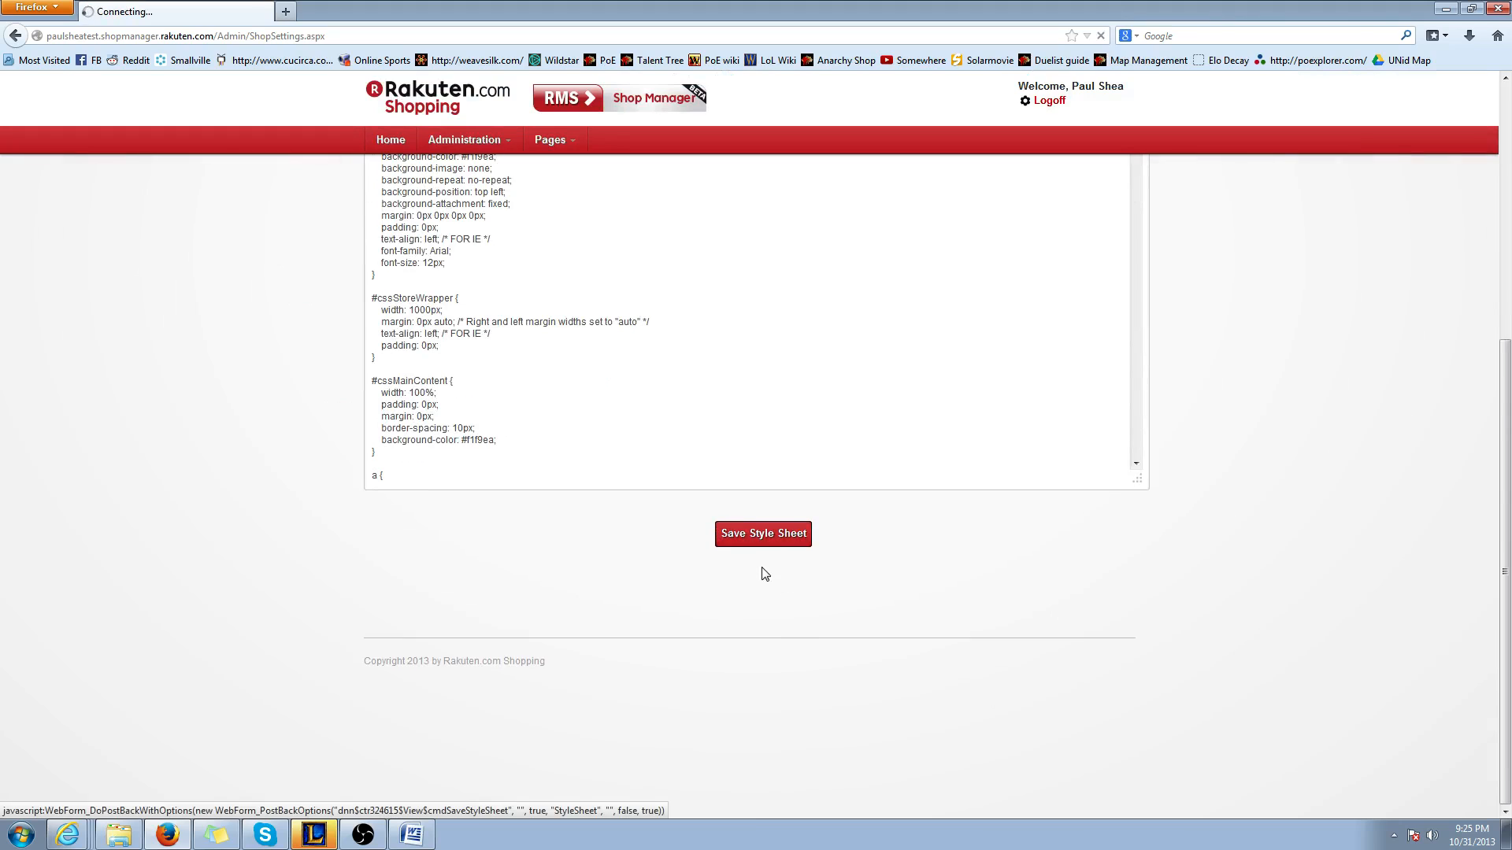
# Open the home page and examine the banner, link table, daily deal and product listings under the Earth theme
pyautogui.click(541, 146)
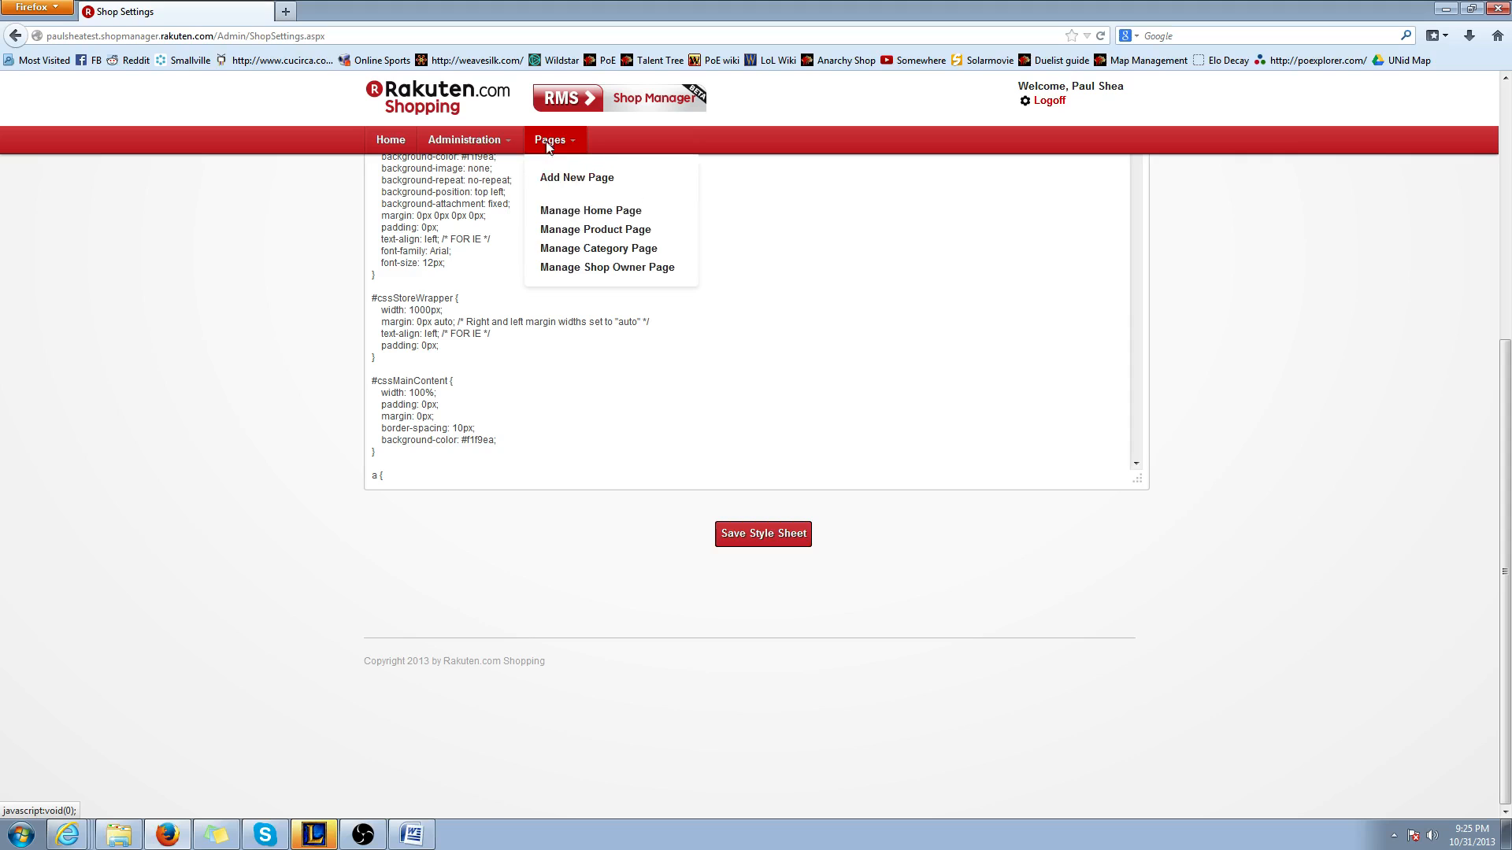
pyautogui.click(585, 211)
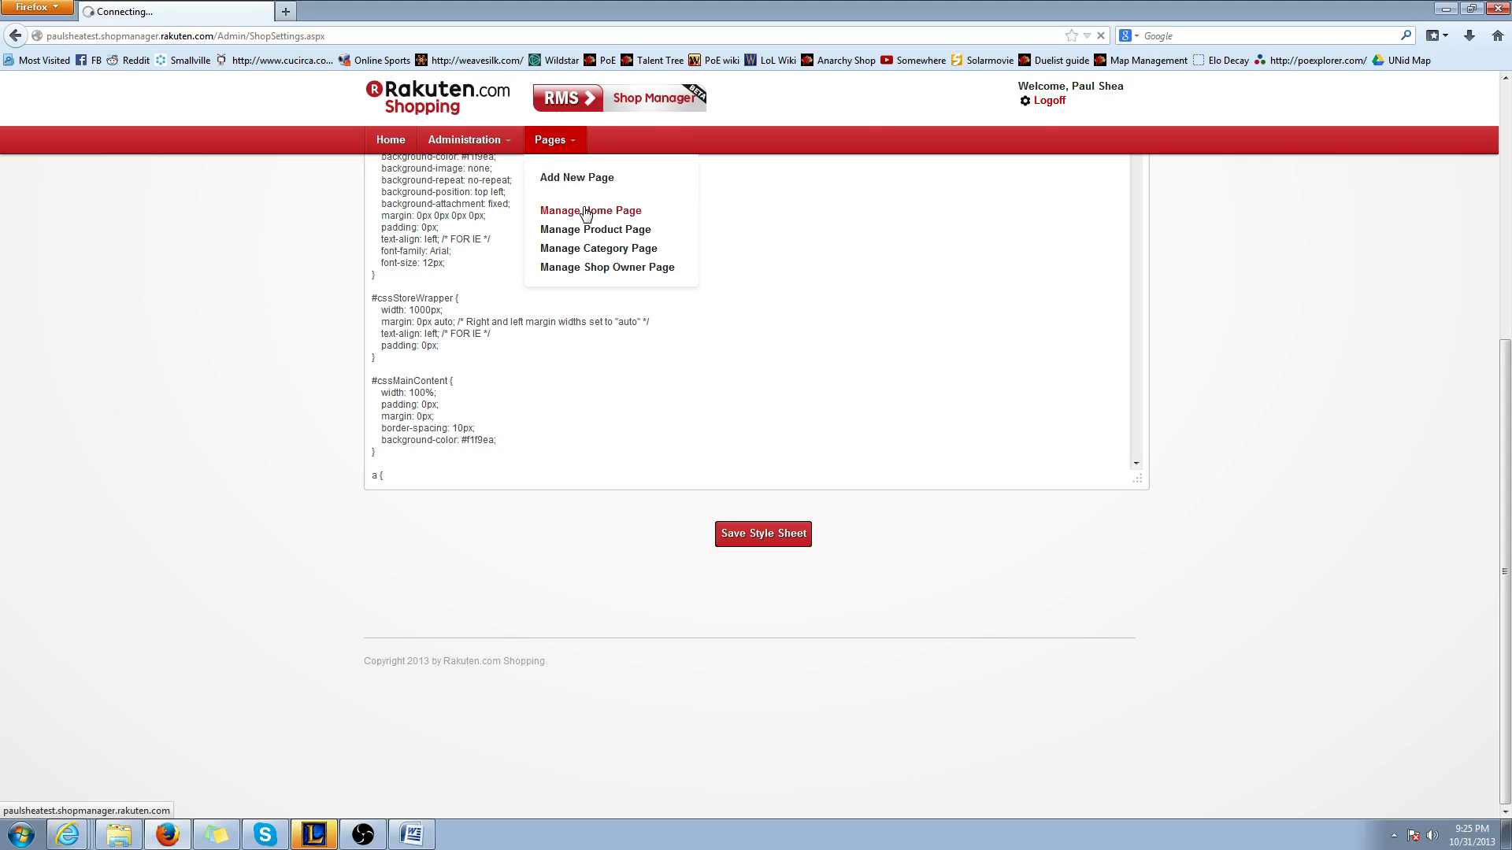
pyautogui.scroll(-5, 355, 520)
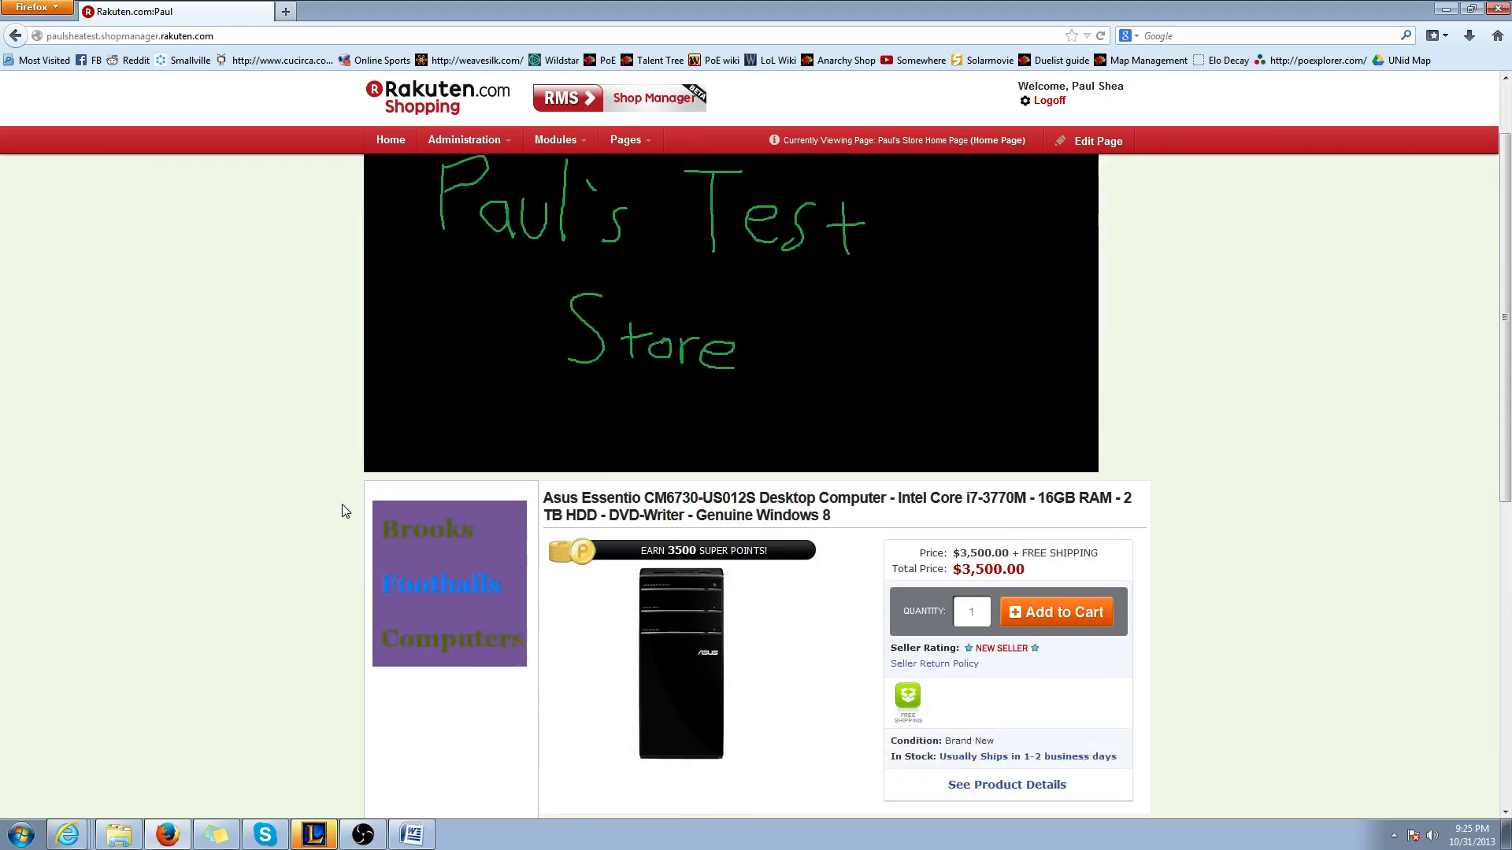
pyautogui.scroll(-1, 386, 543)
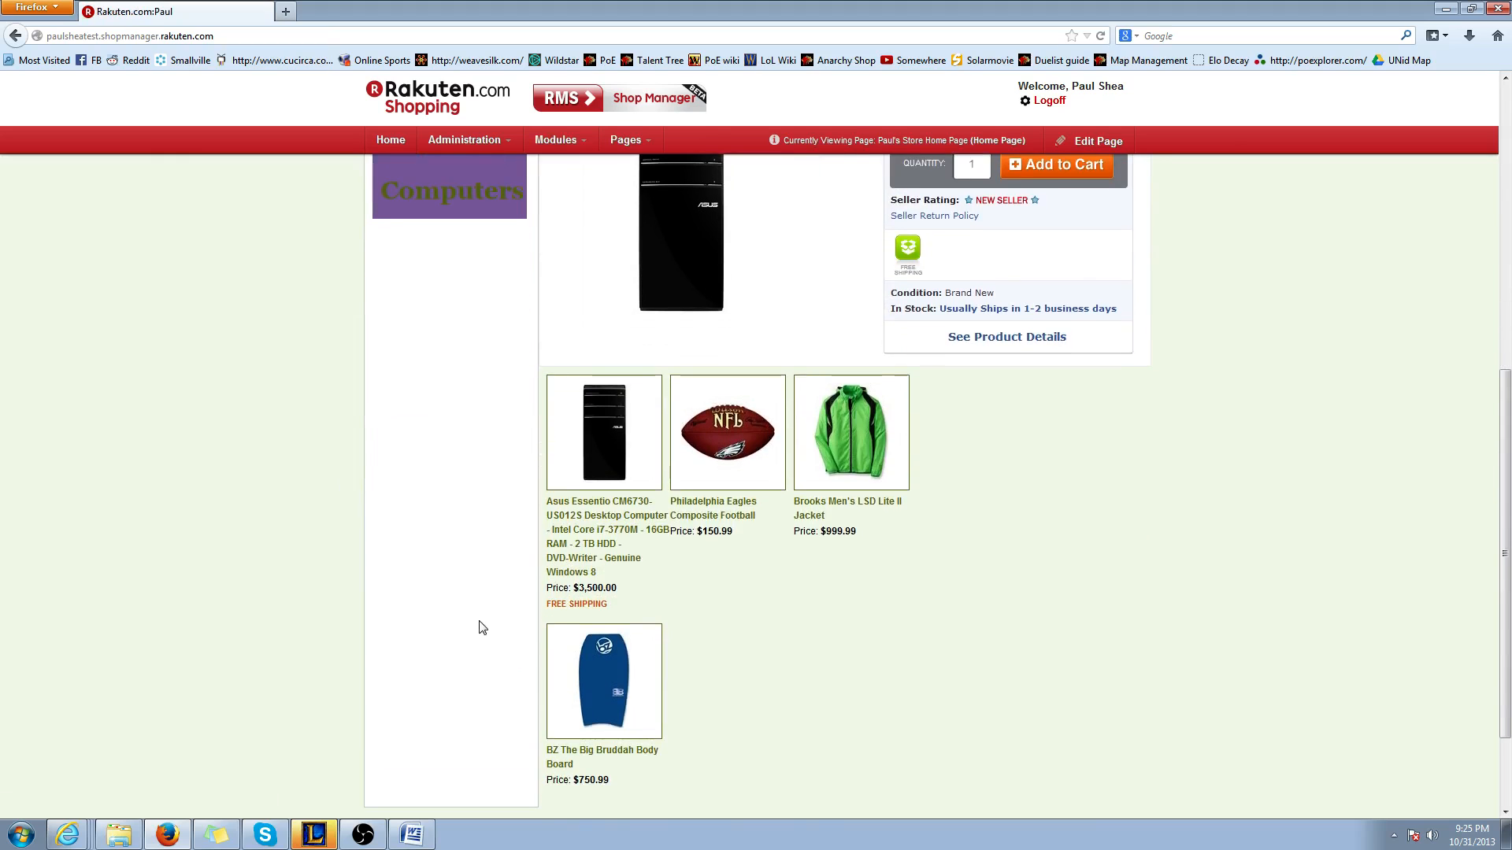
pyautogui.scroll(7, 472, 536)
pyautogui.scroll(-5, 468, 475)
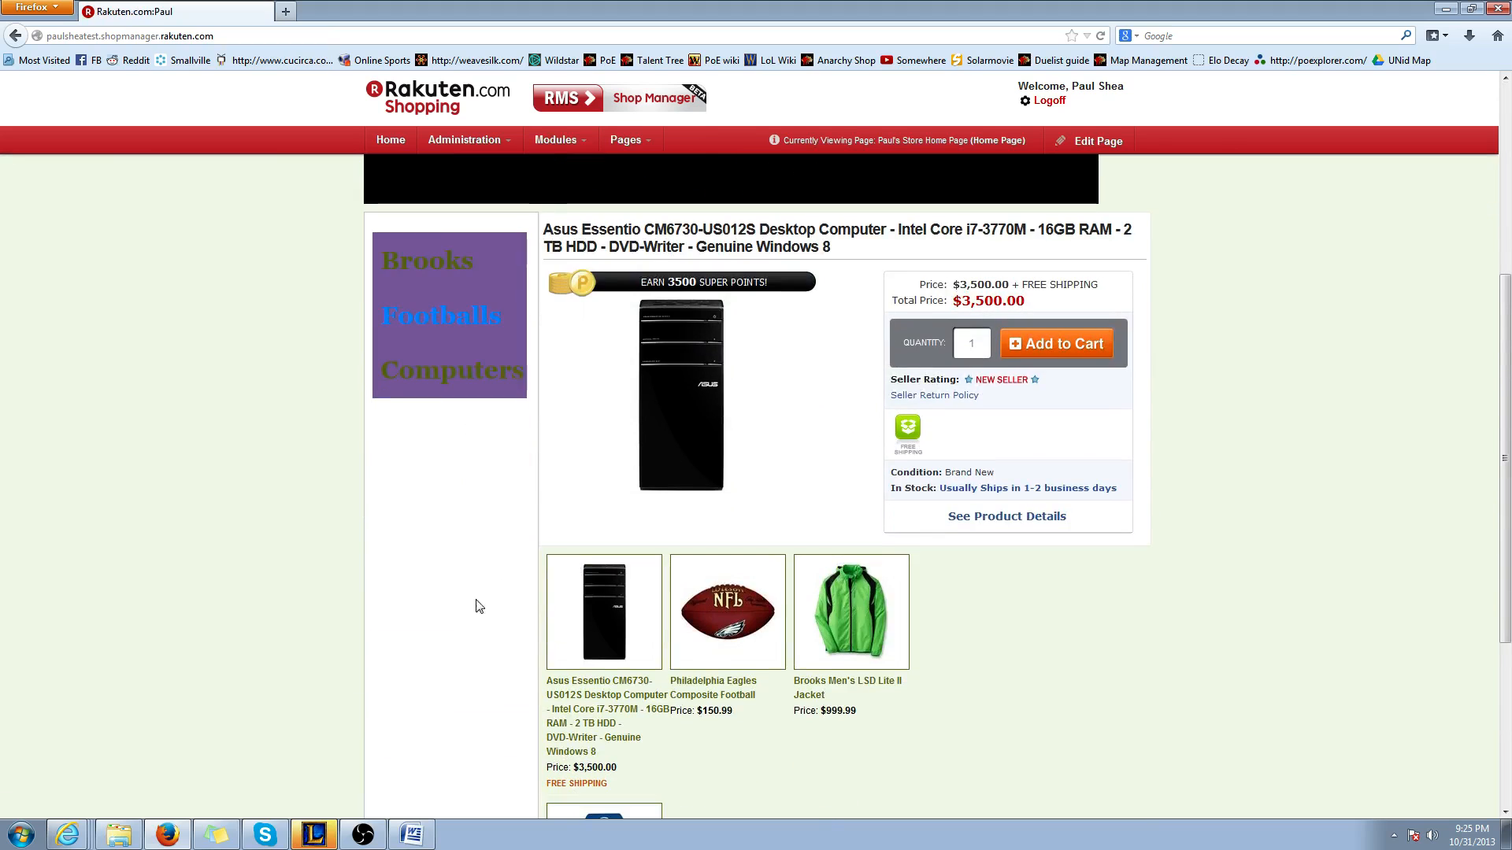
pyautogui.scroll(4, 836, 368)
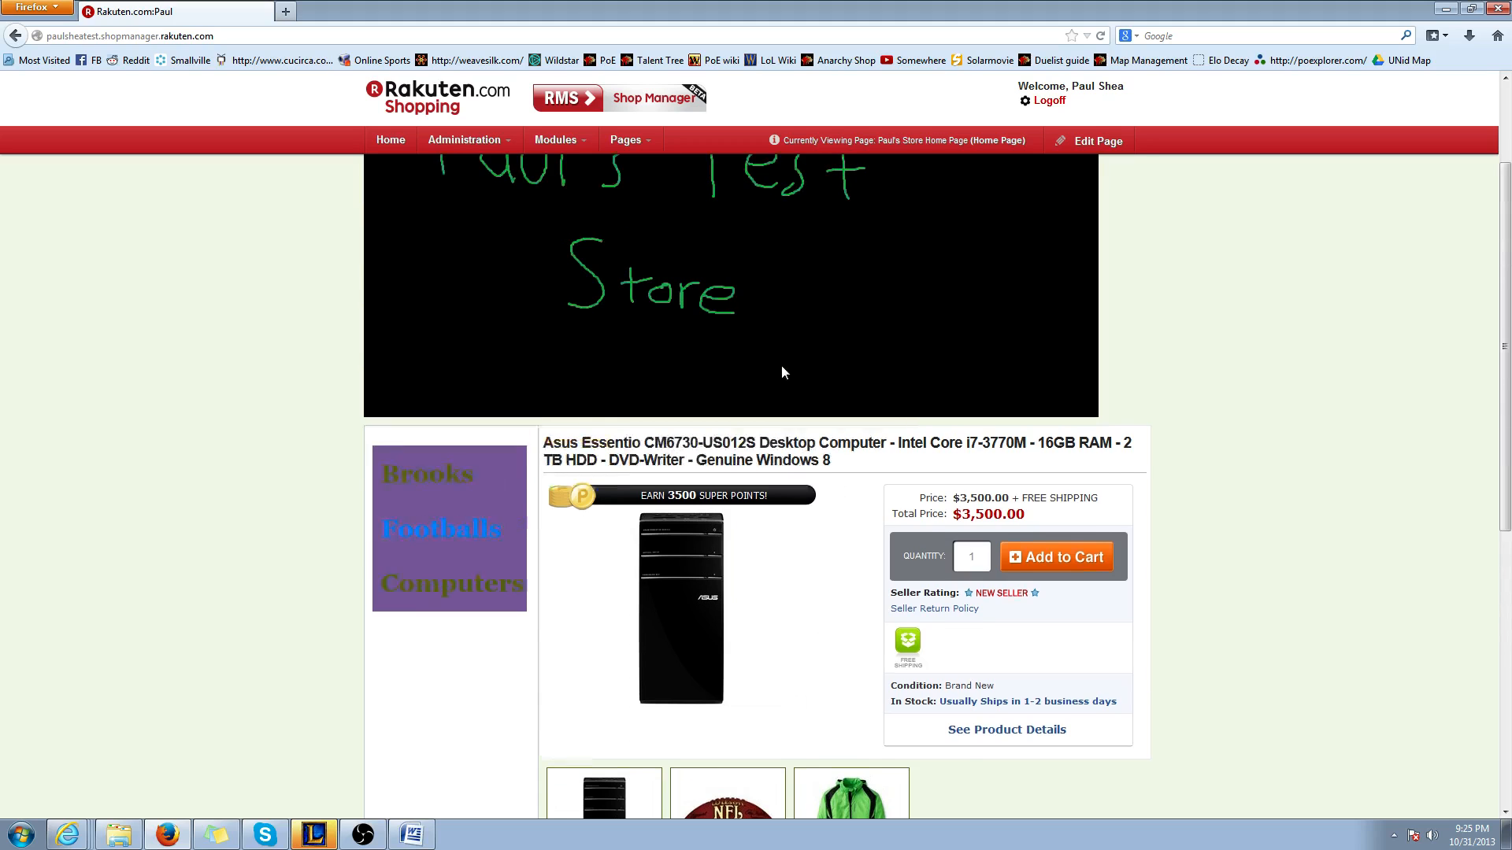
pyautogui.scroll(-3, 658, 733)
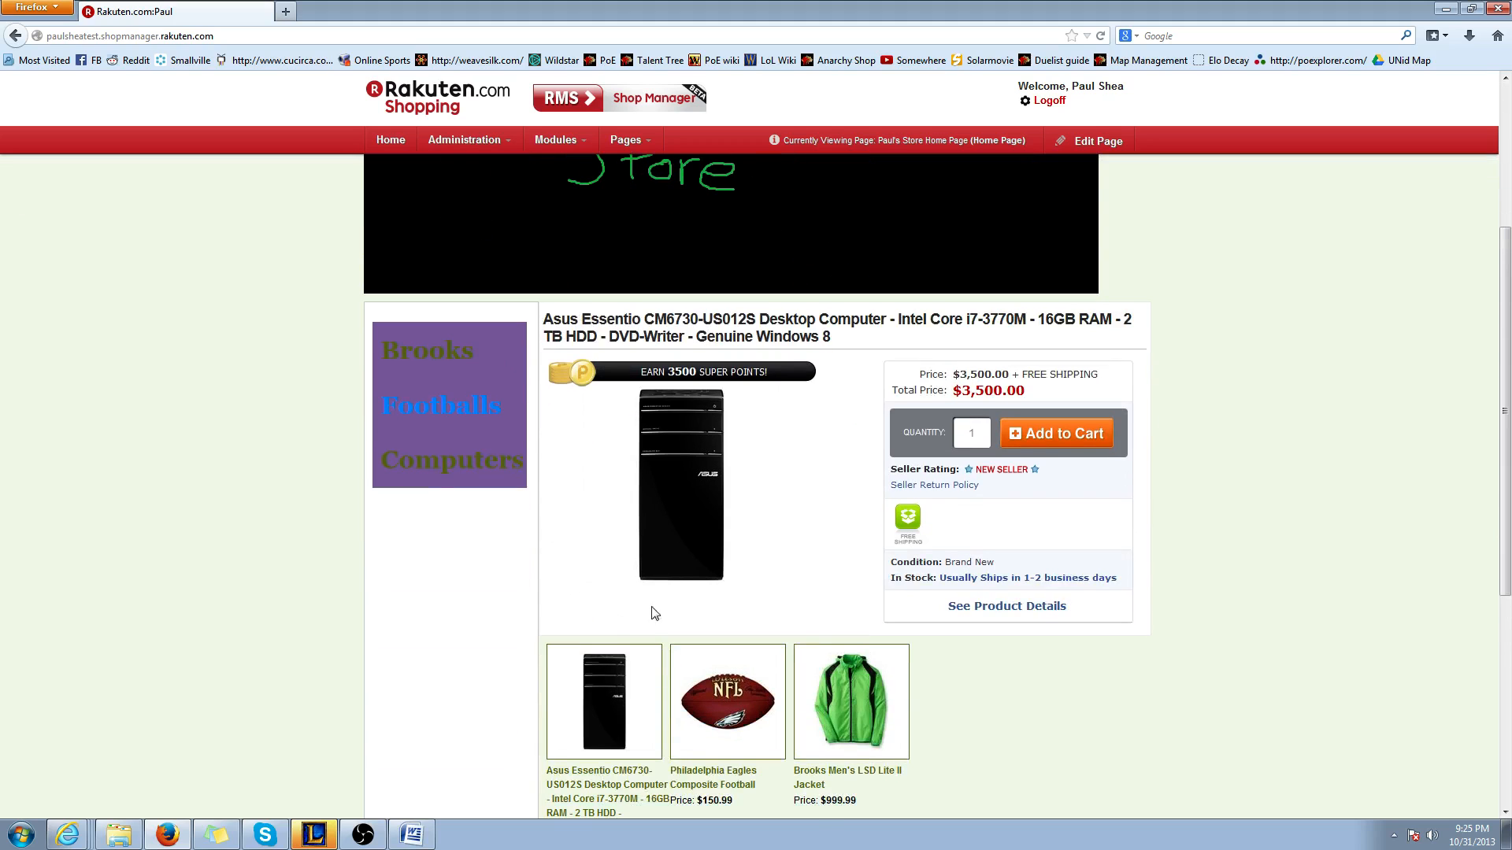
pyautogui.scroll(3, 772, 638)
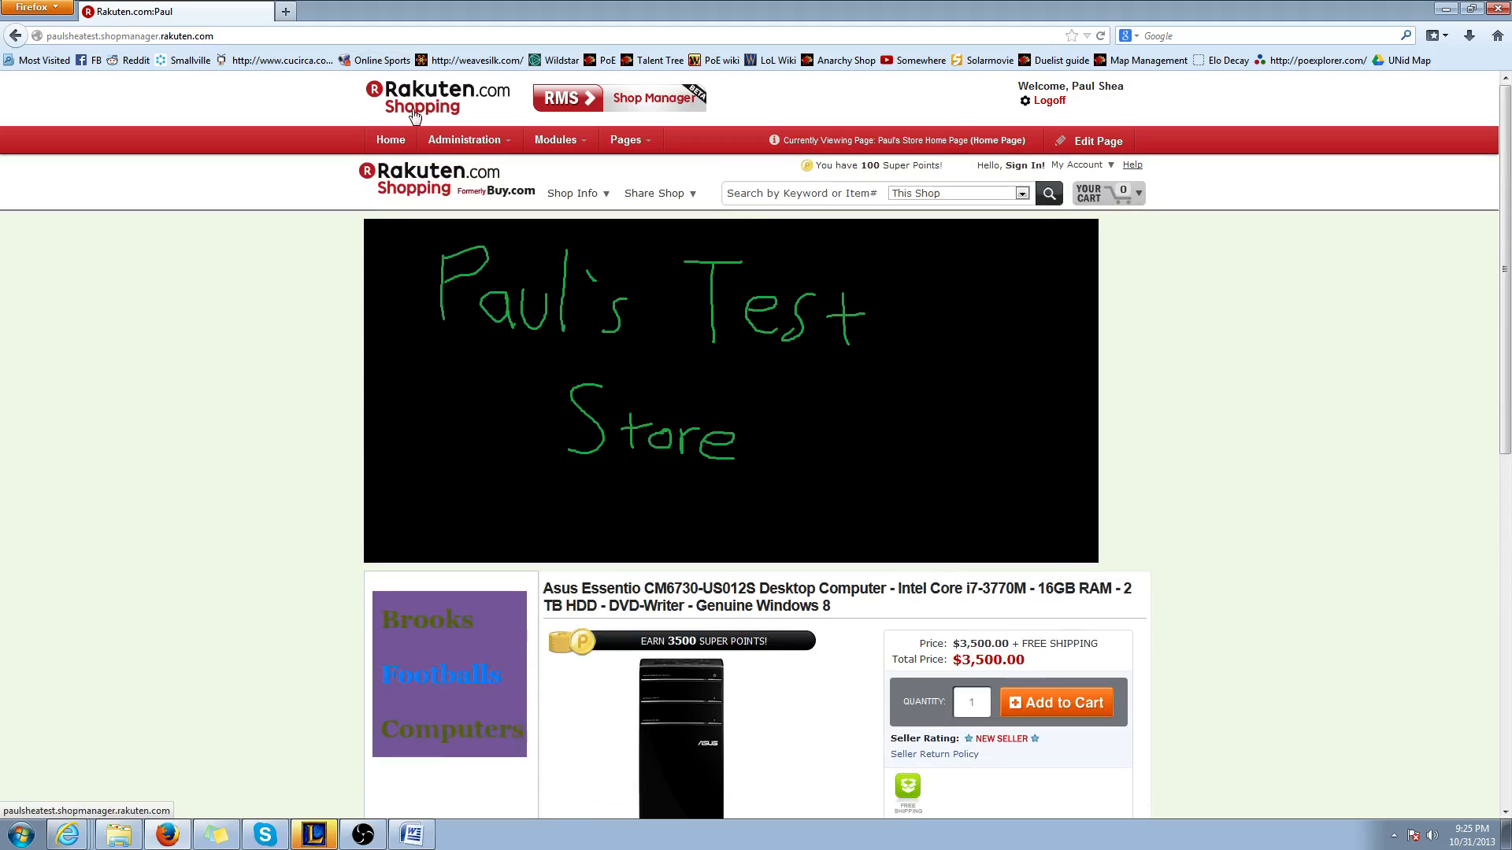
# Reopen the shop settings and apply the Blues theme, accepting the stylesheet override
pyautogui.click(464, 139)
pyautogui.click(473, 240)
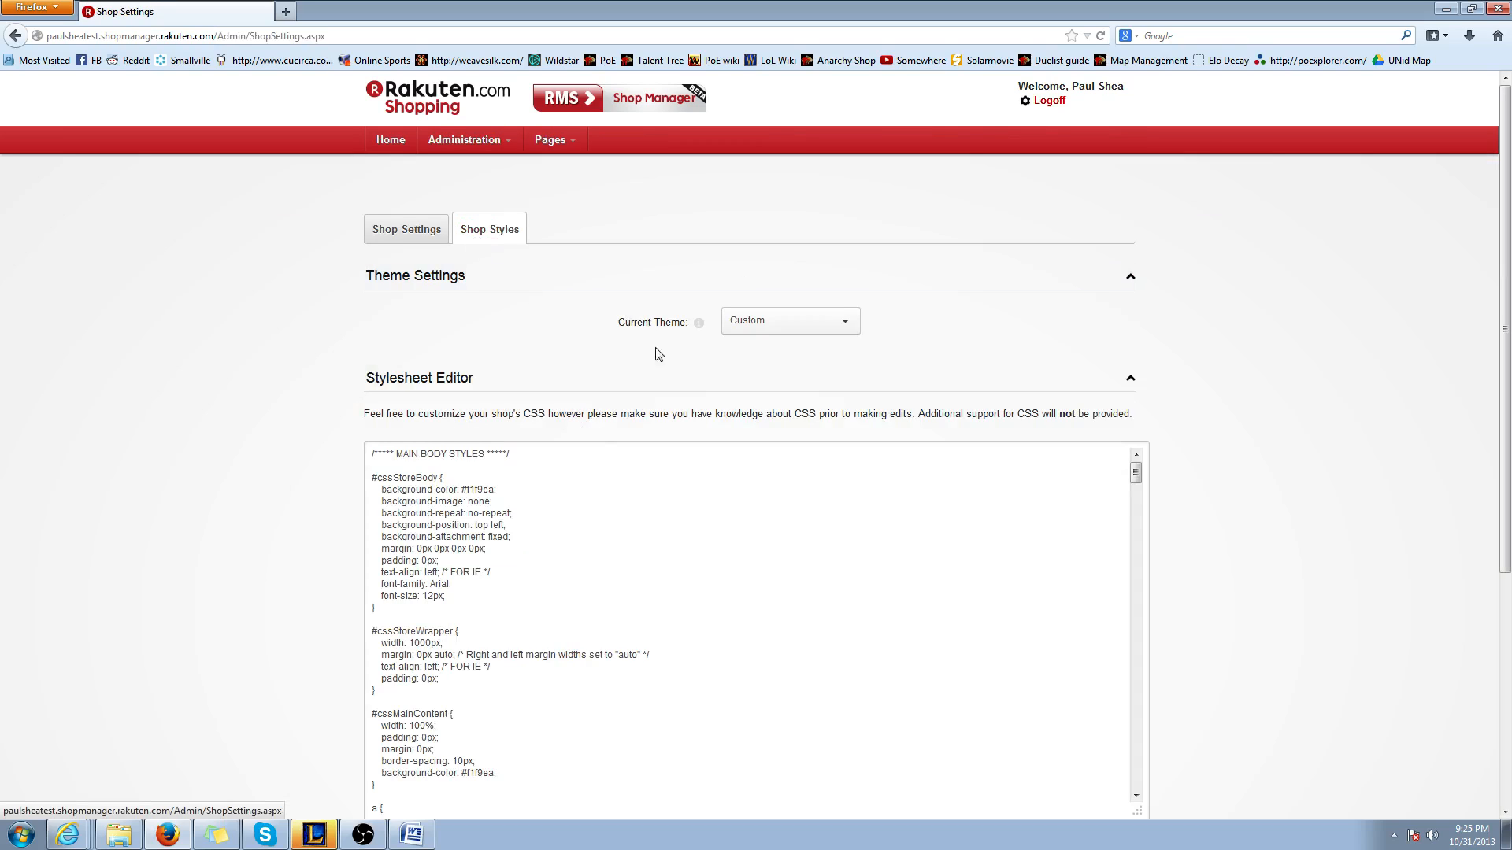
pyautogui.click(819, 321)
pyautogui.scroll(1, 775, 460)
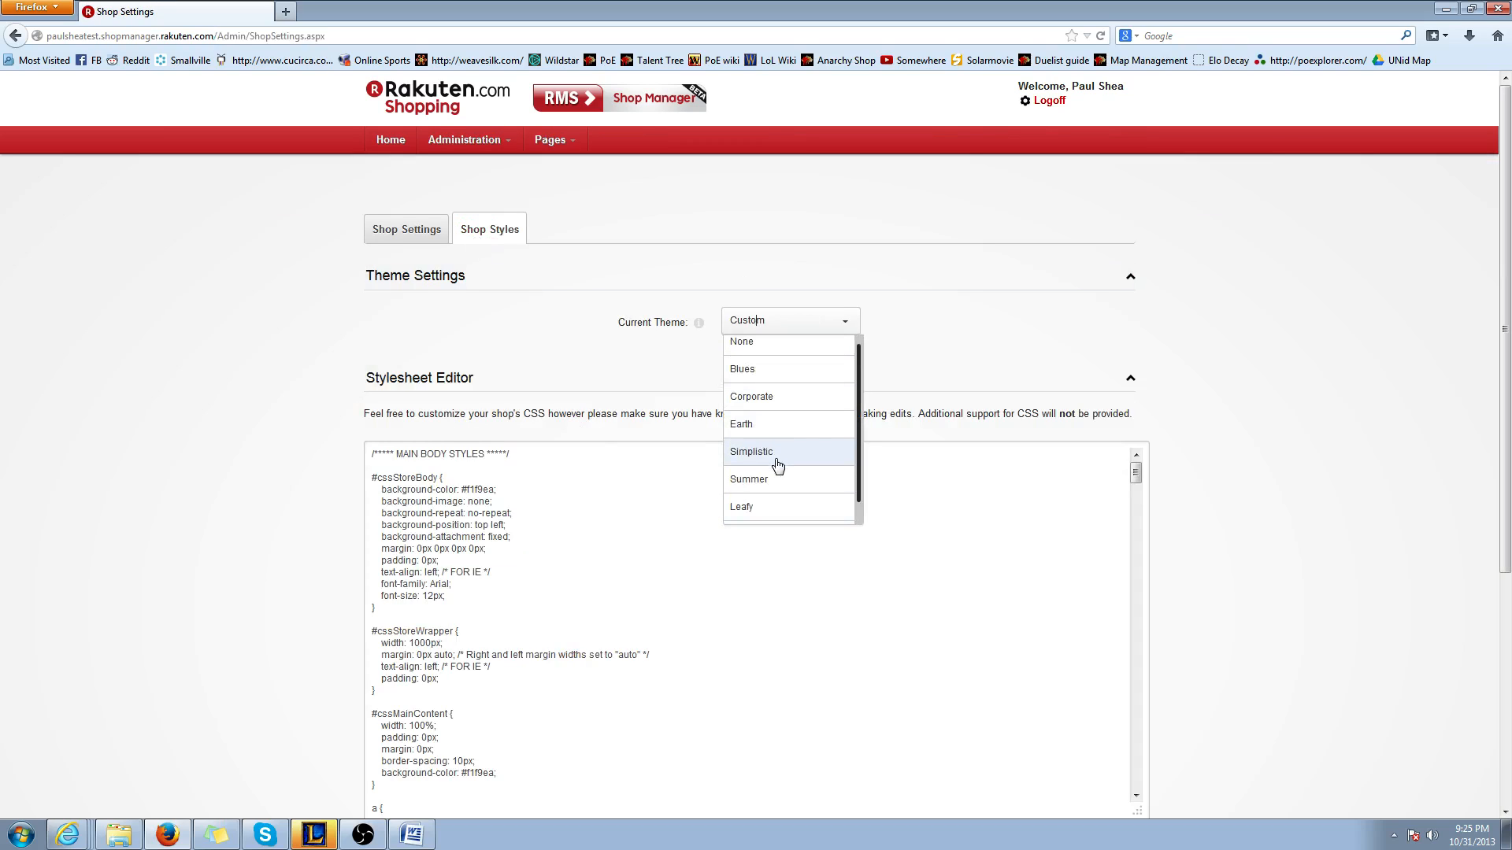
pyautogui.click(759, 391)
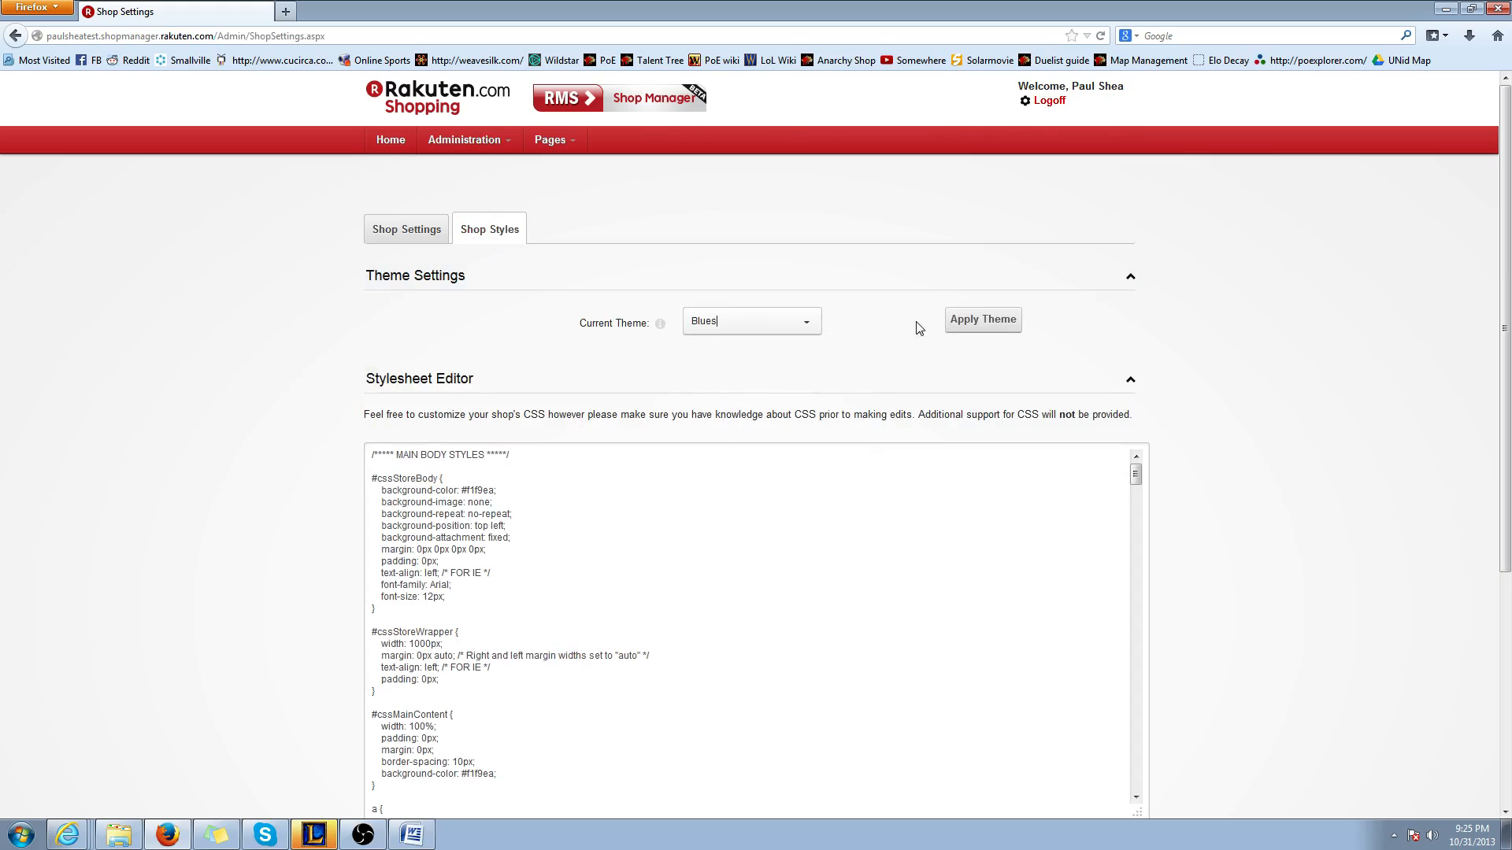
pyautogui.click(993, 321)
pyautogui.click(766, 490)
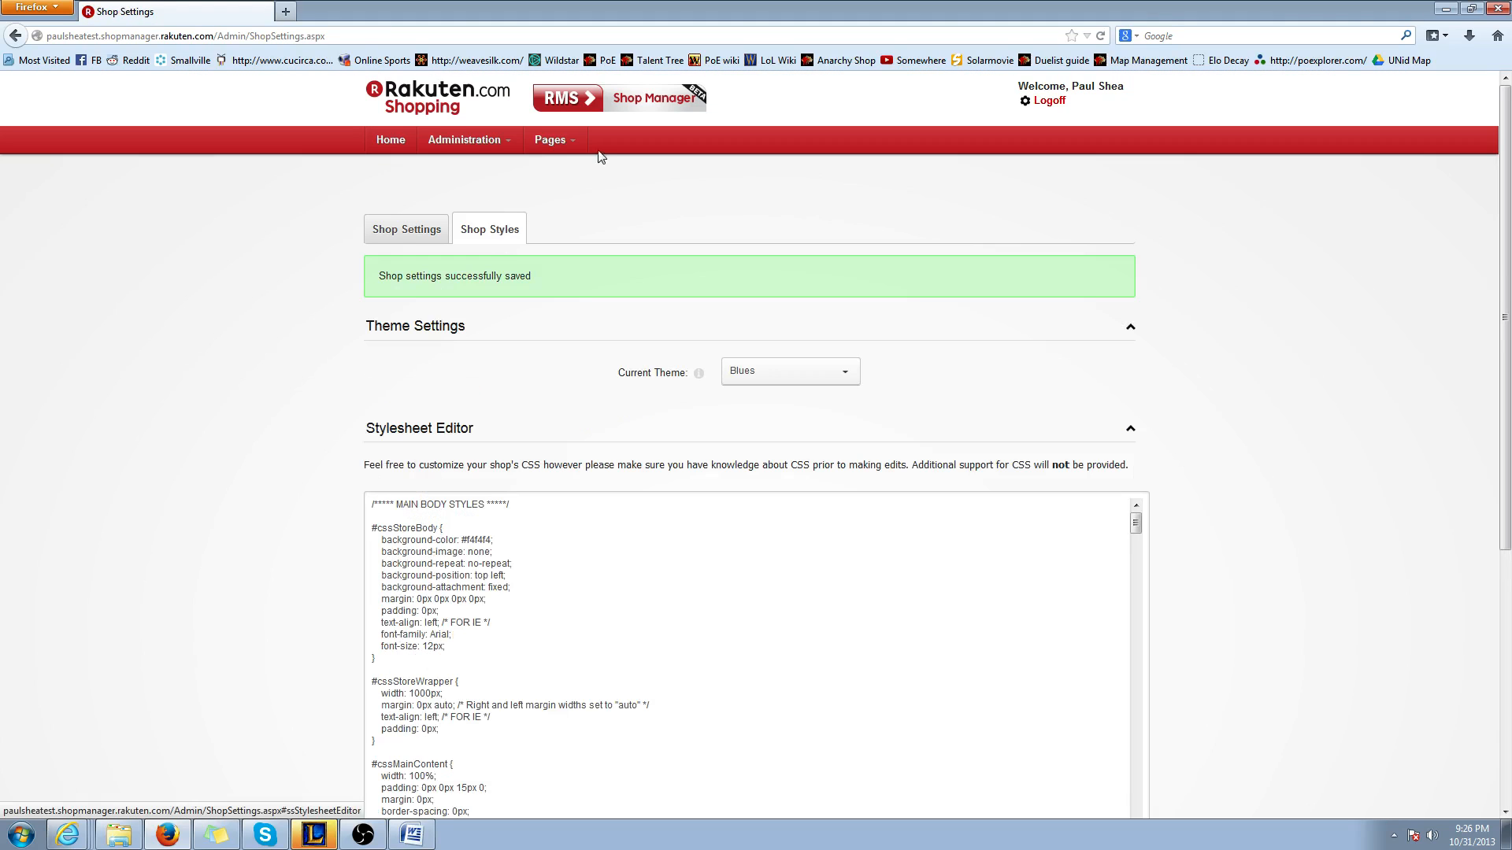
# Open the home page to check how the Blues theme looks
pyautogui.moveTo(569, 147)
pyautogui.click(578, 212)
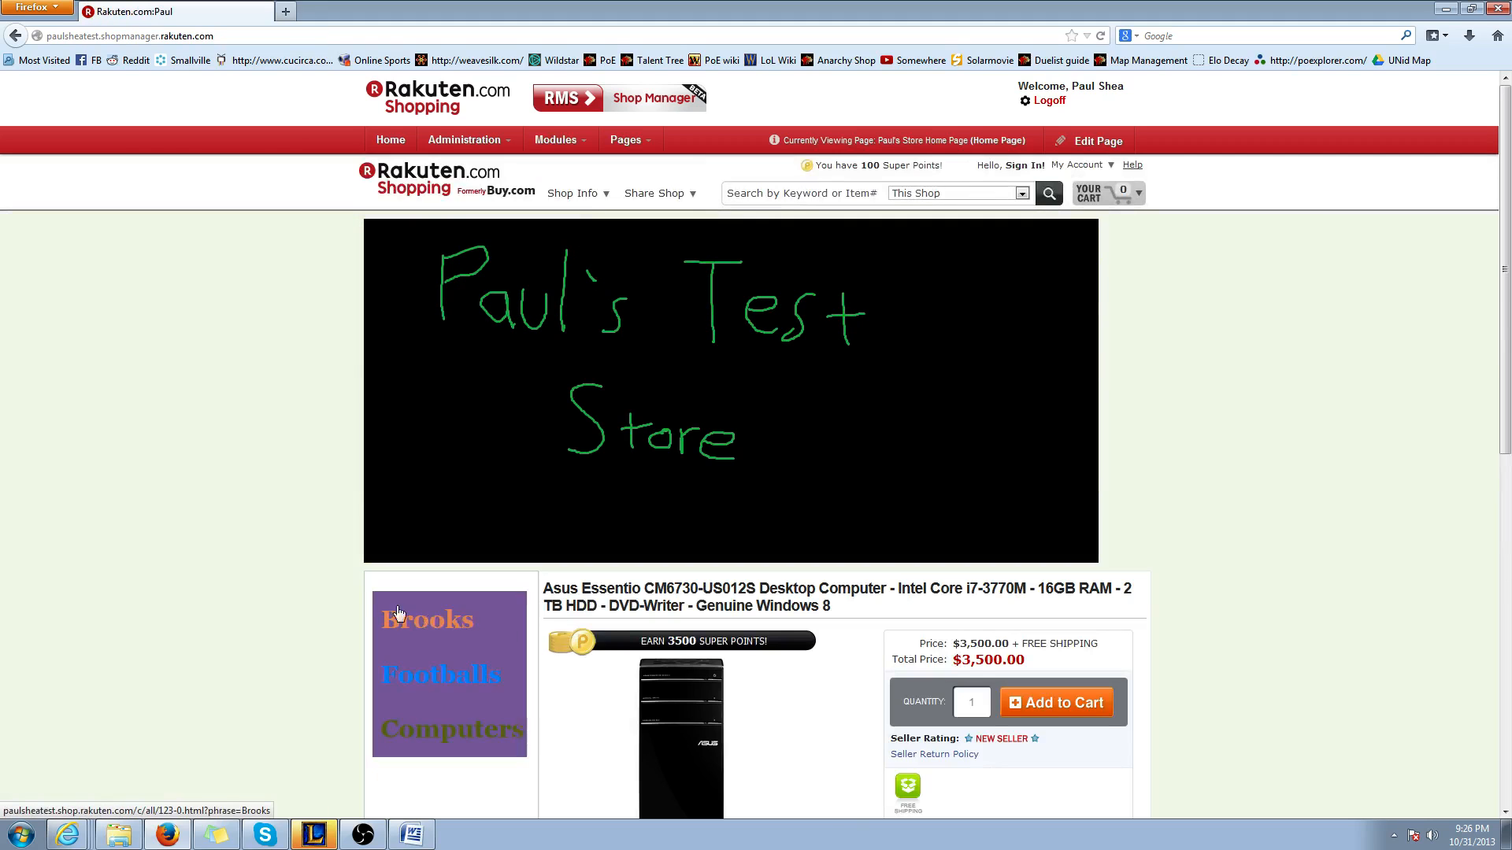
pyautogui.scroll(-5, 352, 590)
pyautogui.scroll(5, 352, 590)
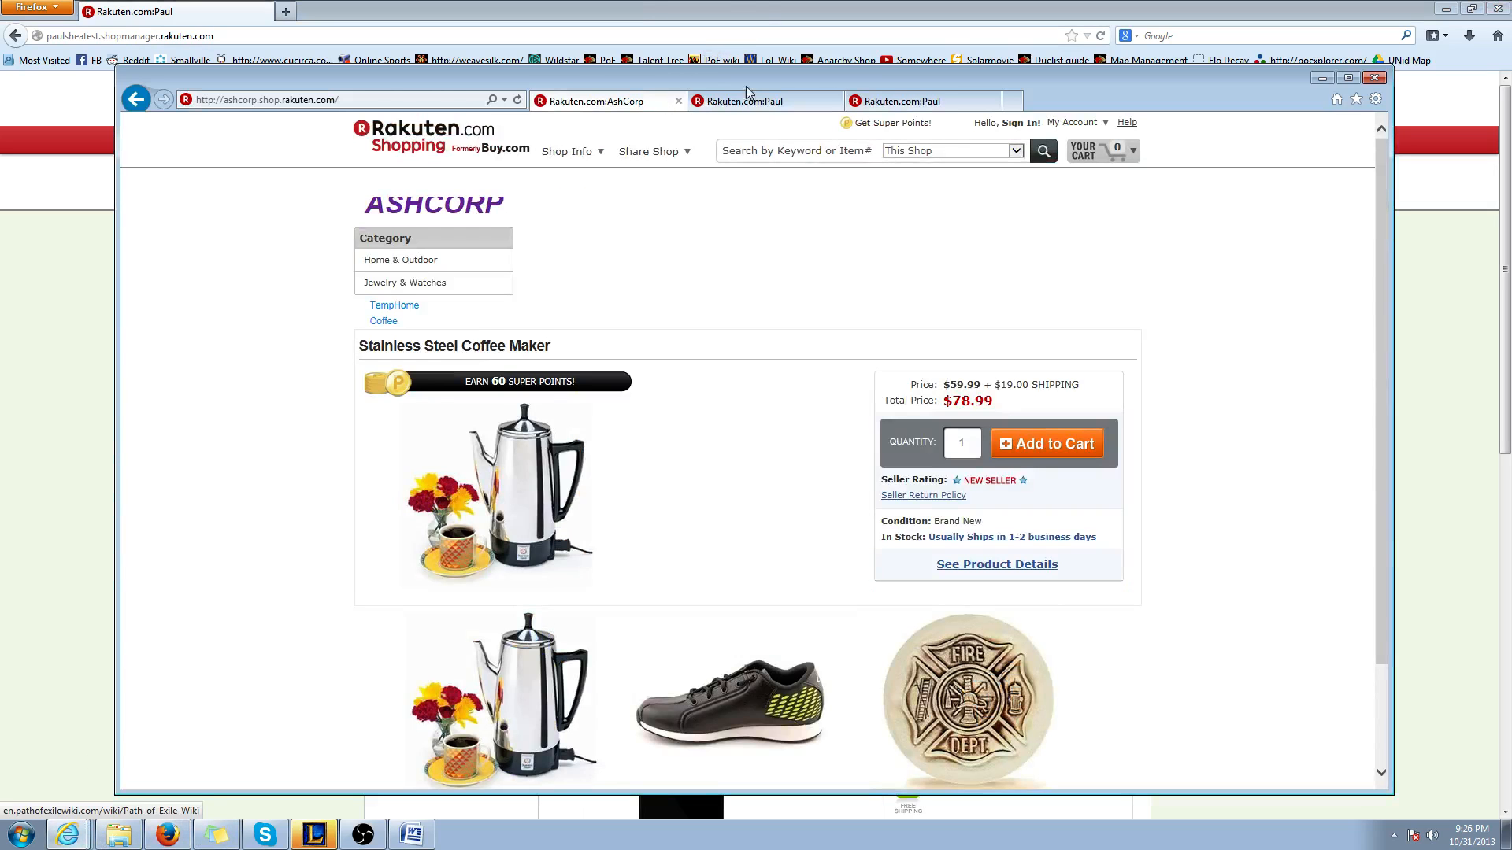
# Switch to Internet Explorer, load the test store's shop manager site in the third tab, and maximize the window
pyautogui.click(849, 105)
pyautogui.click(389, 100)
pyautogui.write('paulsheatest')
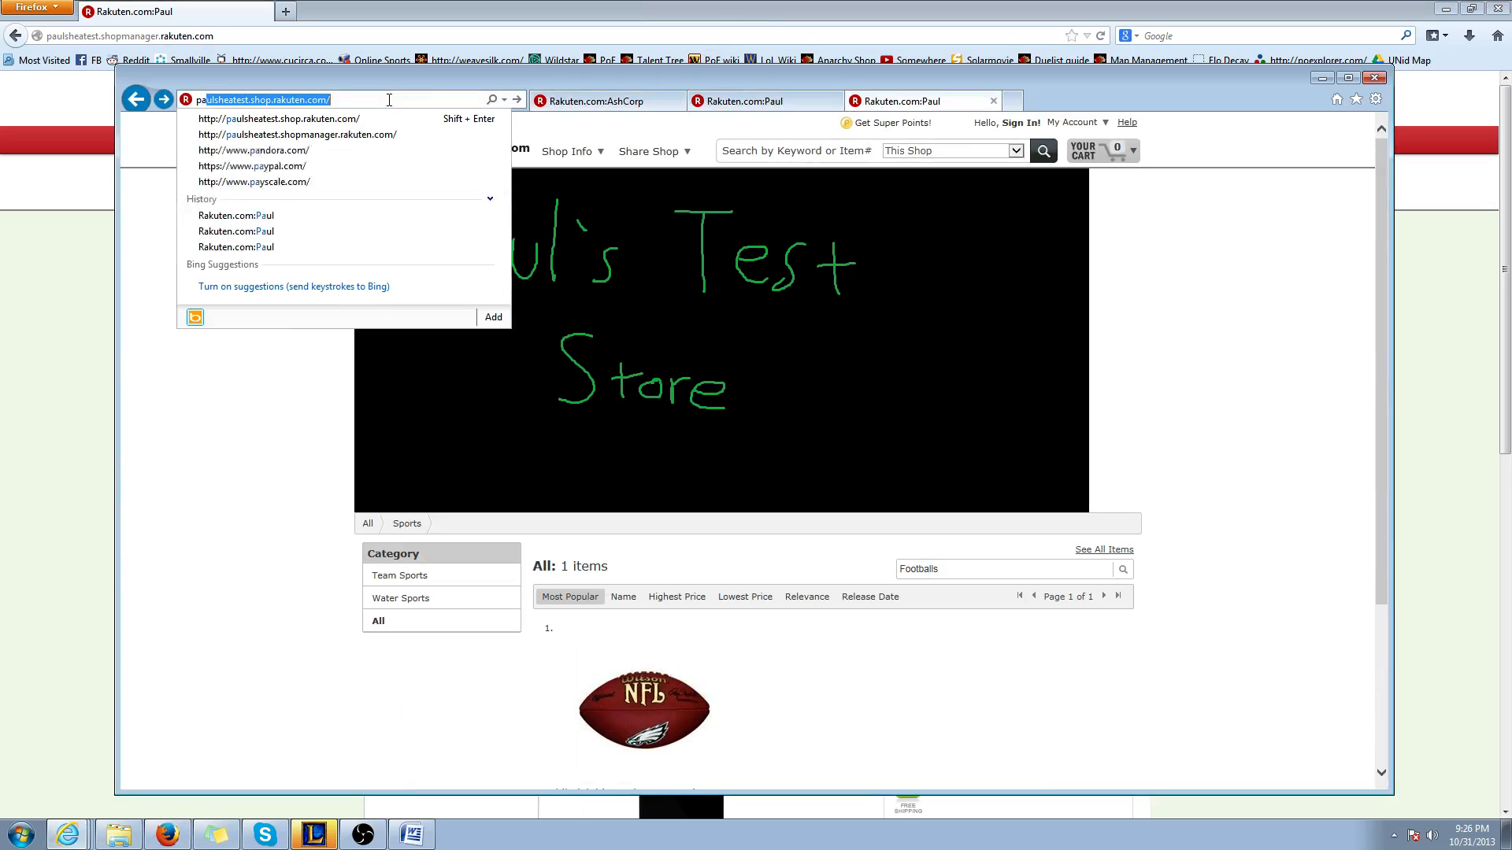
pyautogui.press('Down')
pyautogui.press('Down')
pyautogui.press('Return')
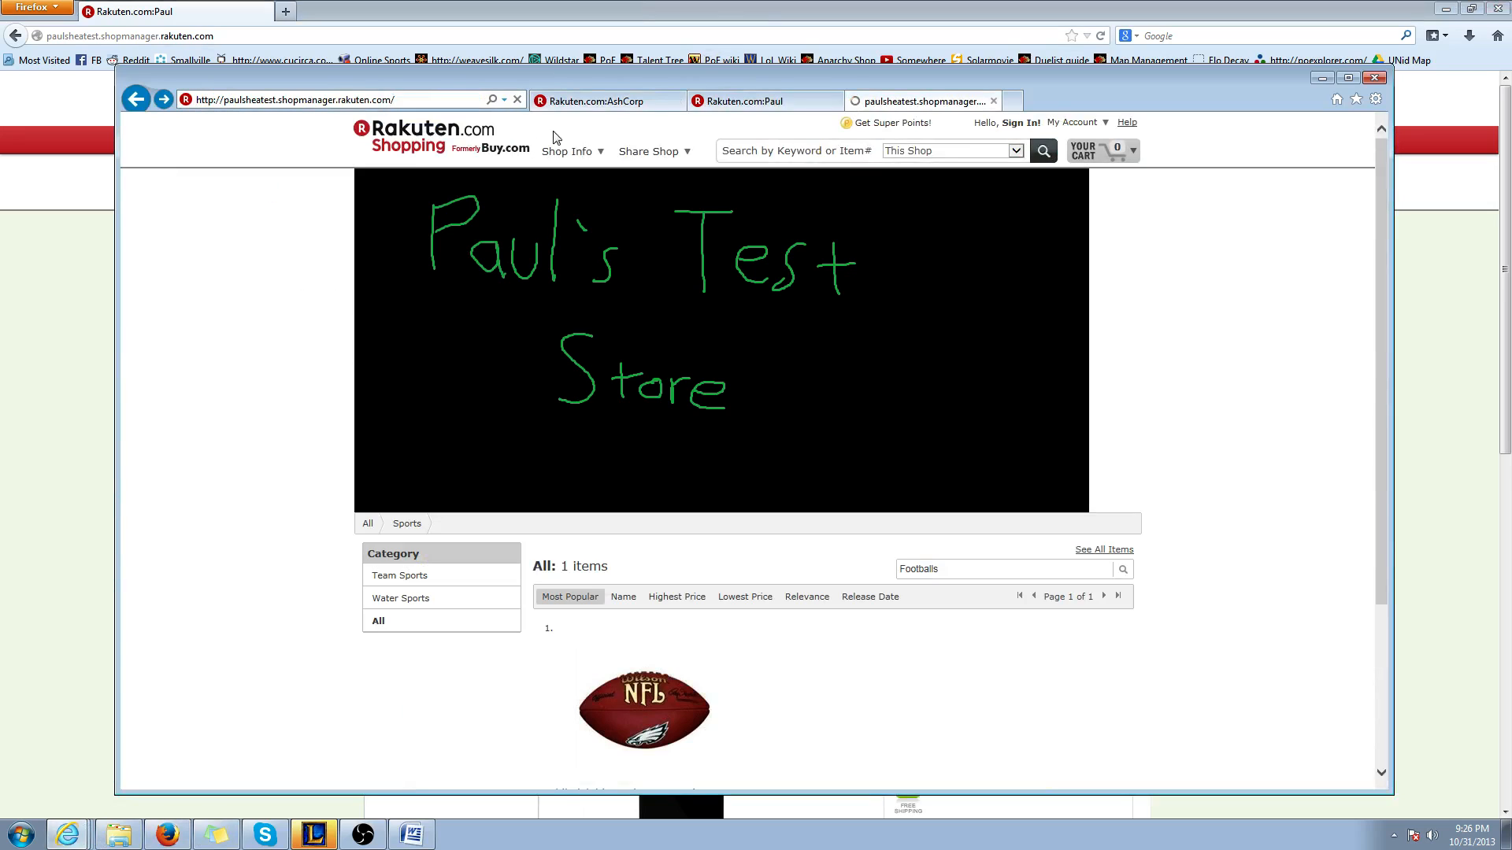
pyautogui.click(1347, 78)
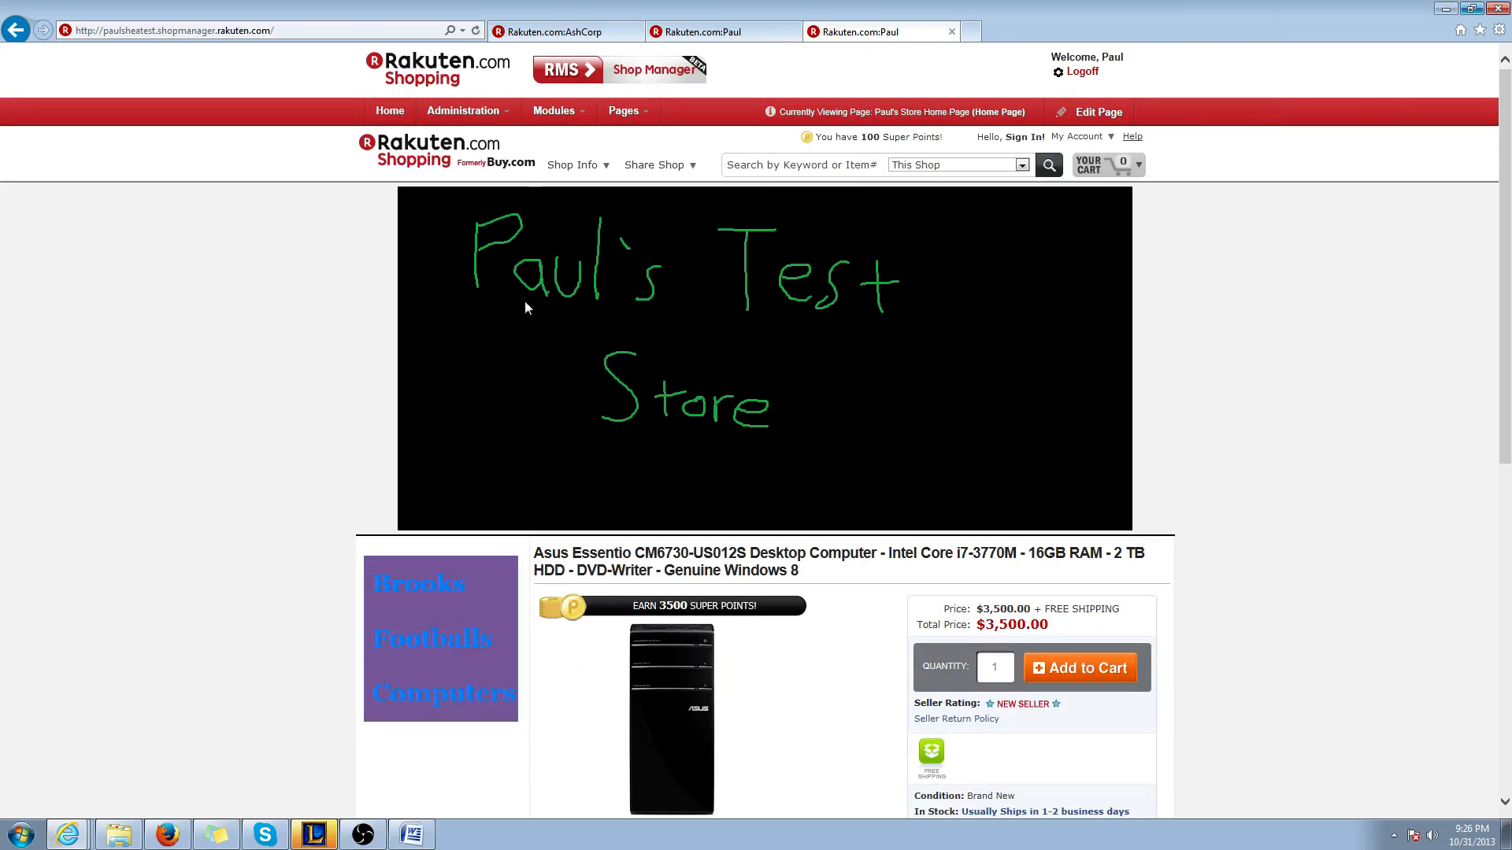
# Review the home page with the Blues theme in Internet Explorer, from the banner to the product listings
pyautogui.scroll(-5, 347, 344)
pyautogui.scroll(5, 428, 603)
pyautogui.scroll(-5, 482, 651)
pyautogui.scroll(4, 459, 533)
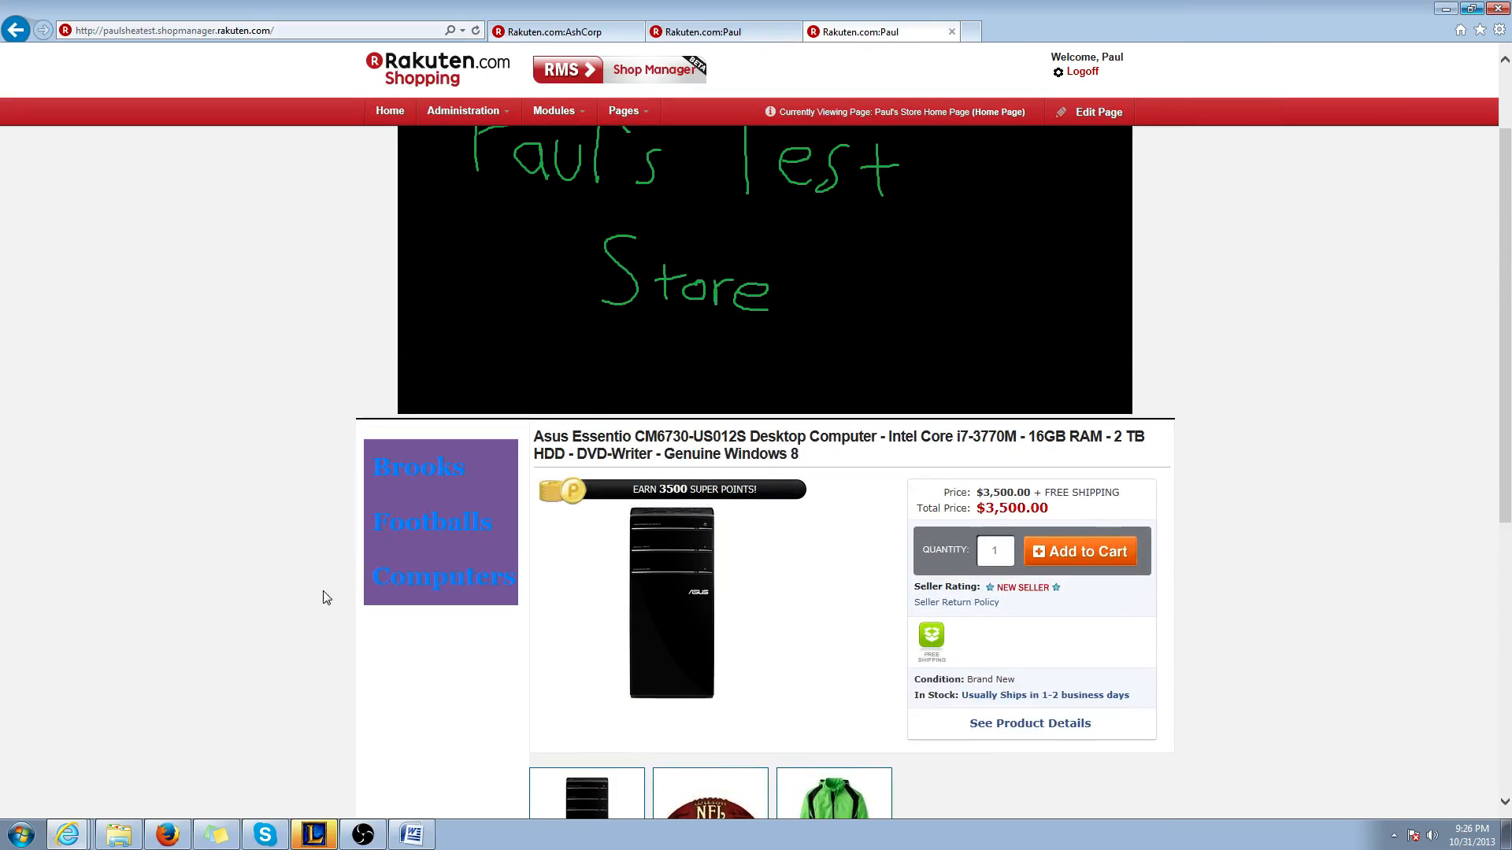
pyautogui.scroll(2, 326, 598)
# Open the shop settings and apply the Corporate theme, accepting the stylesheet override
pyautogui.click(463, 111)
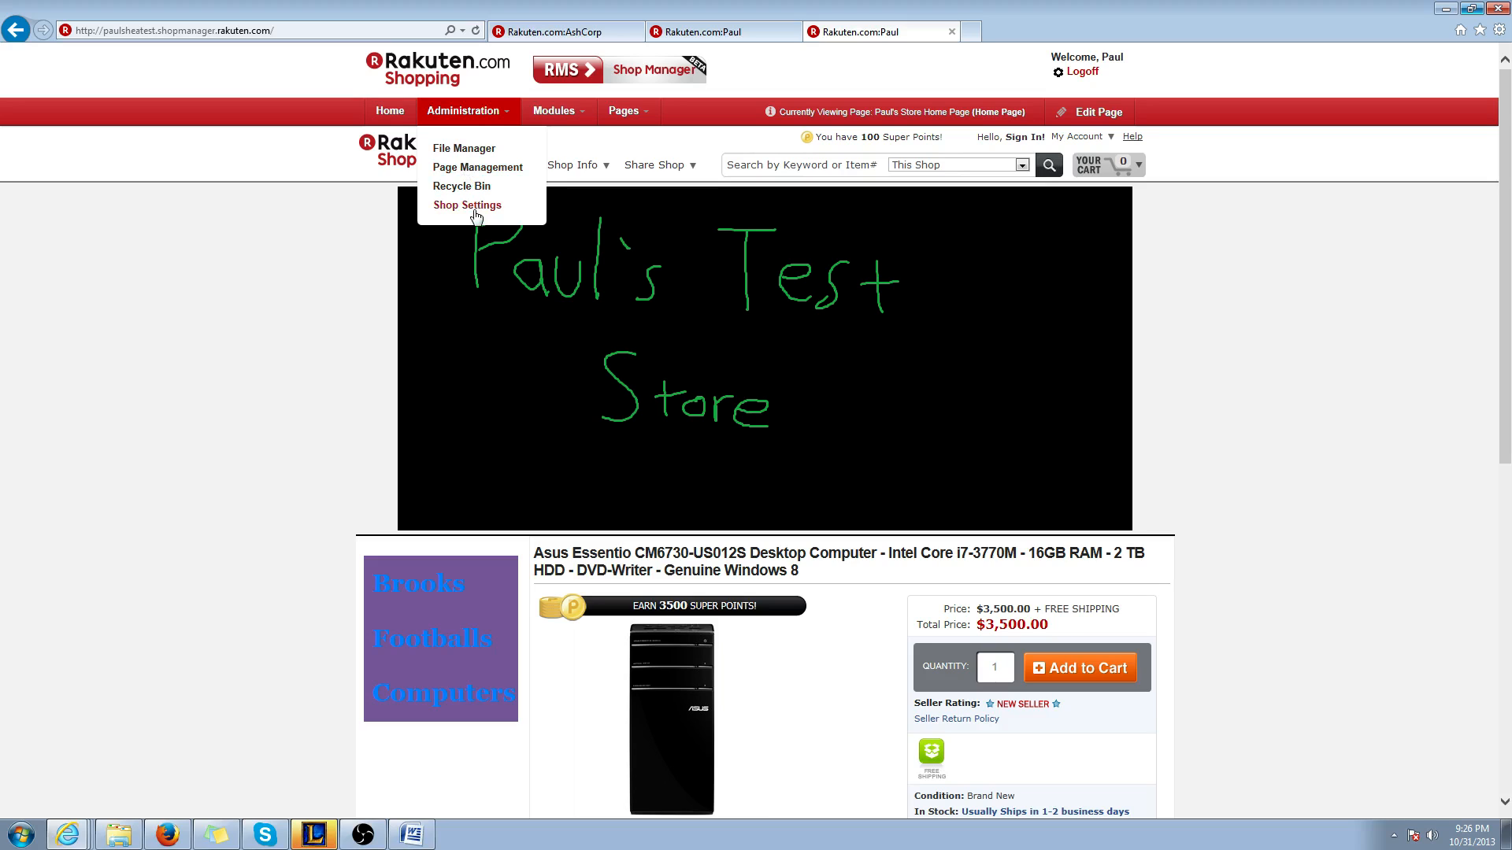
pyautogui.click(475, 206)
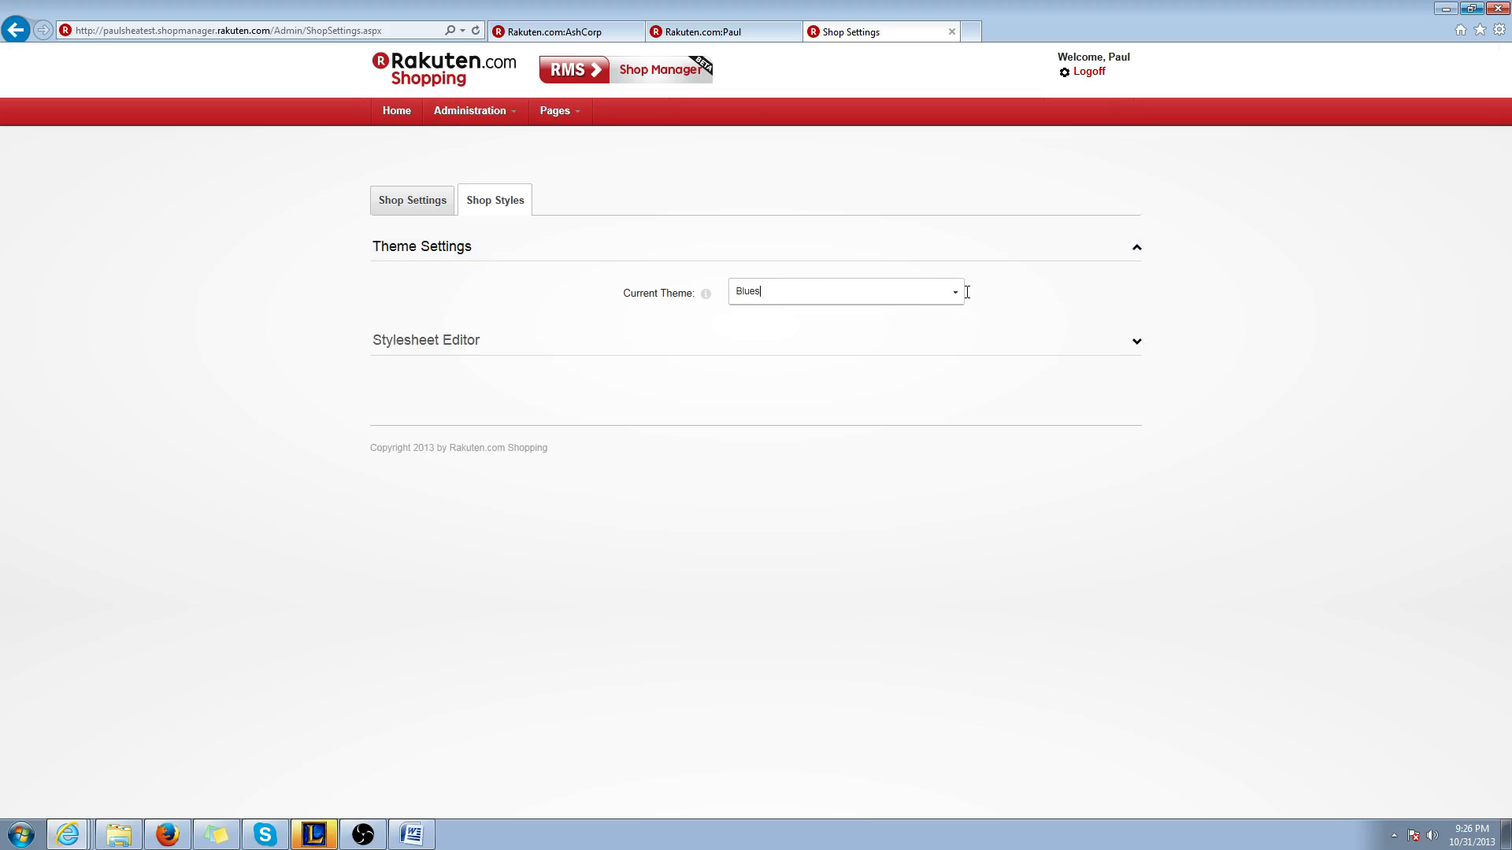
pyautogui.click(962, 292)
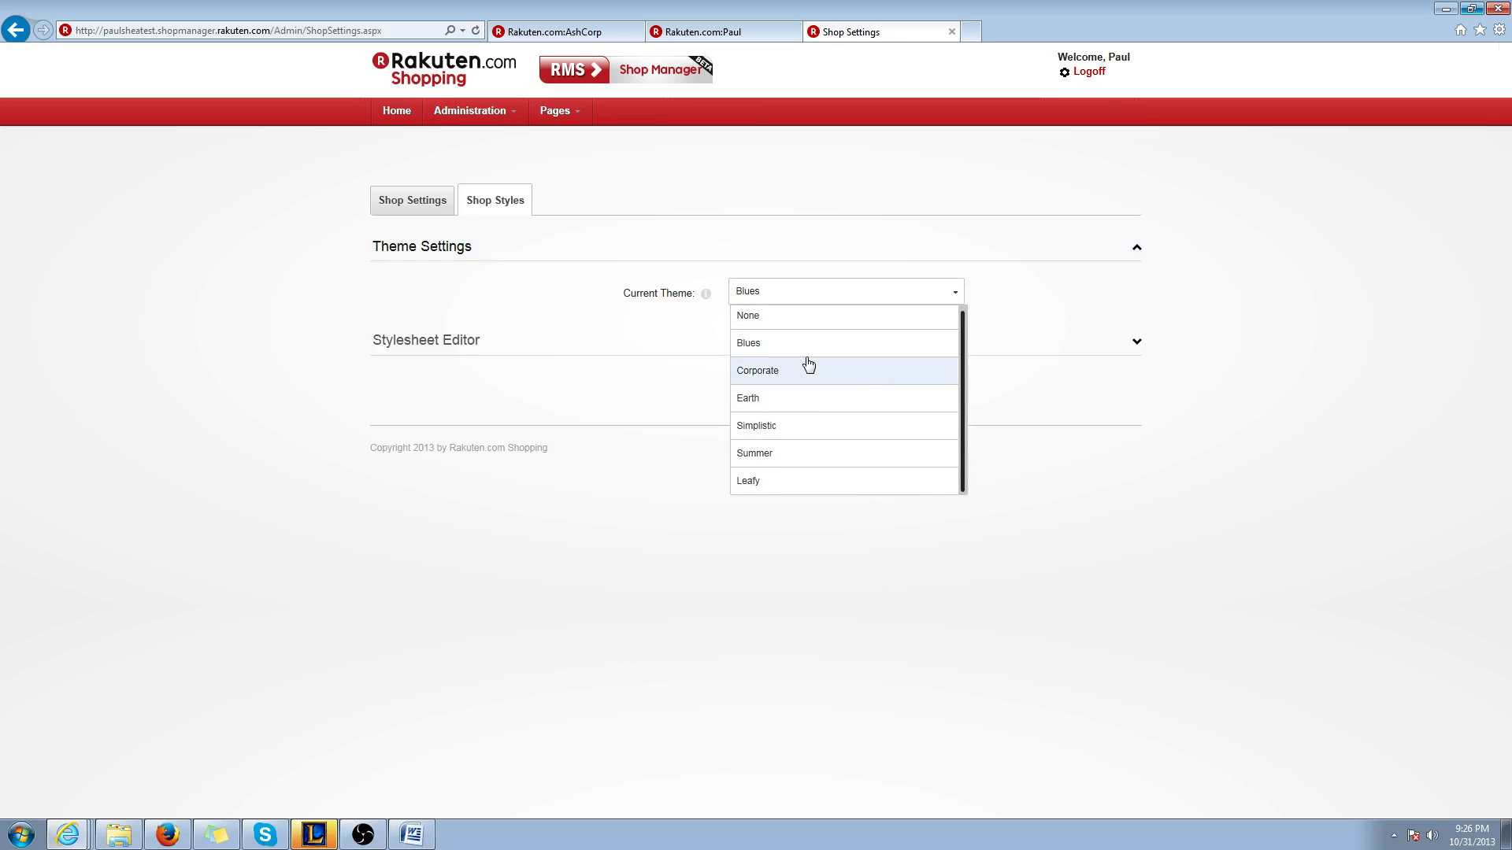
pyautogui.click(809, 370)
pyautogui.click(978, 294)
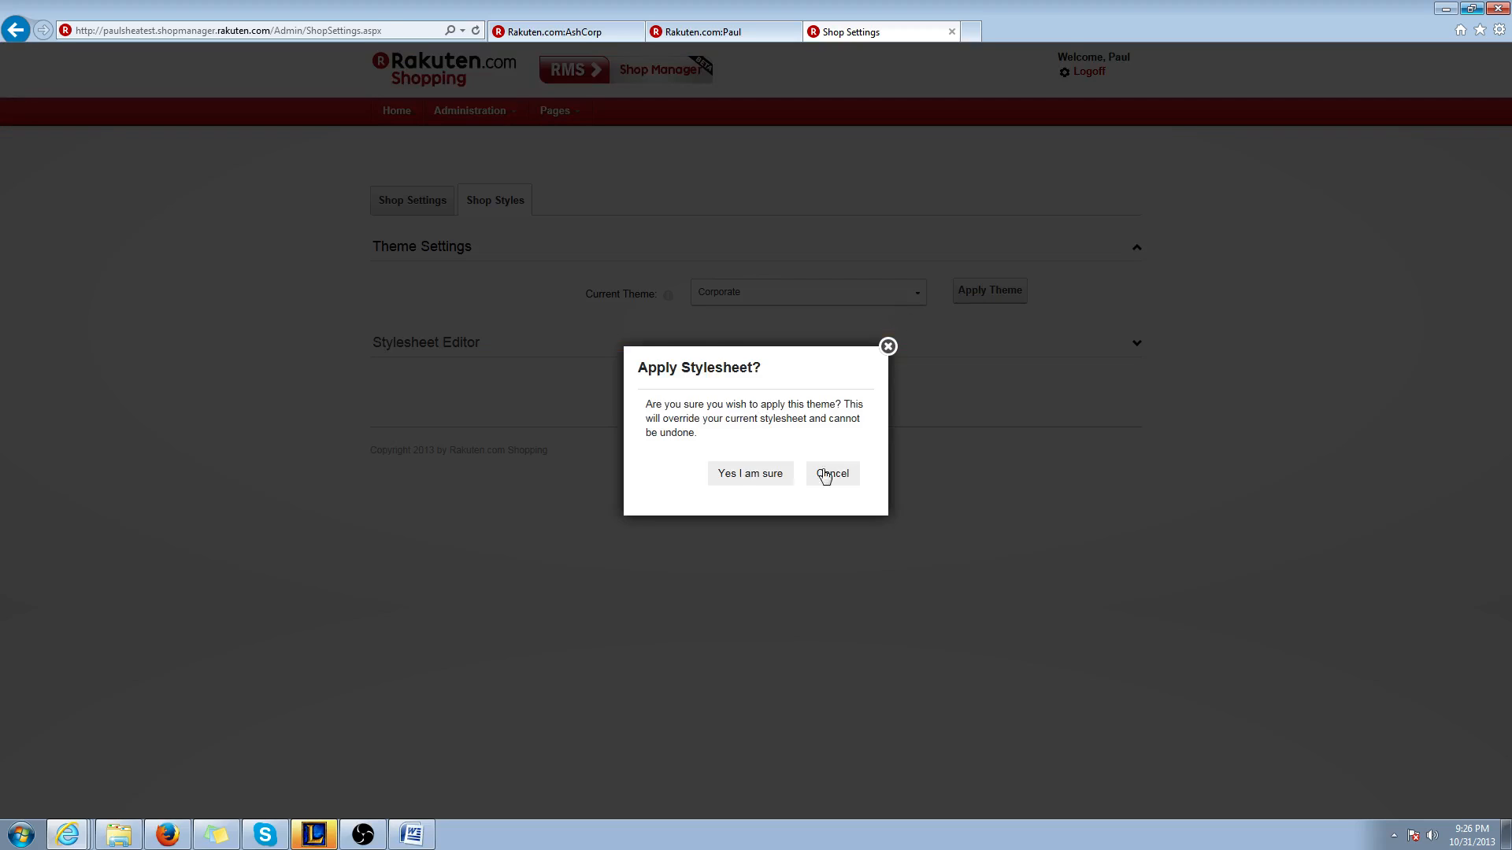
pyautogui.click(730, 475)
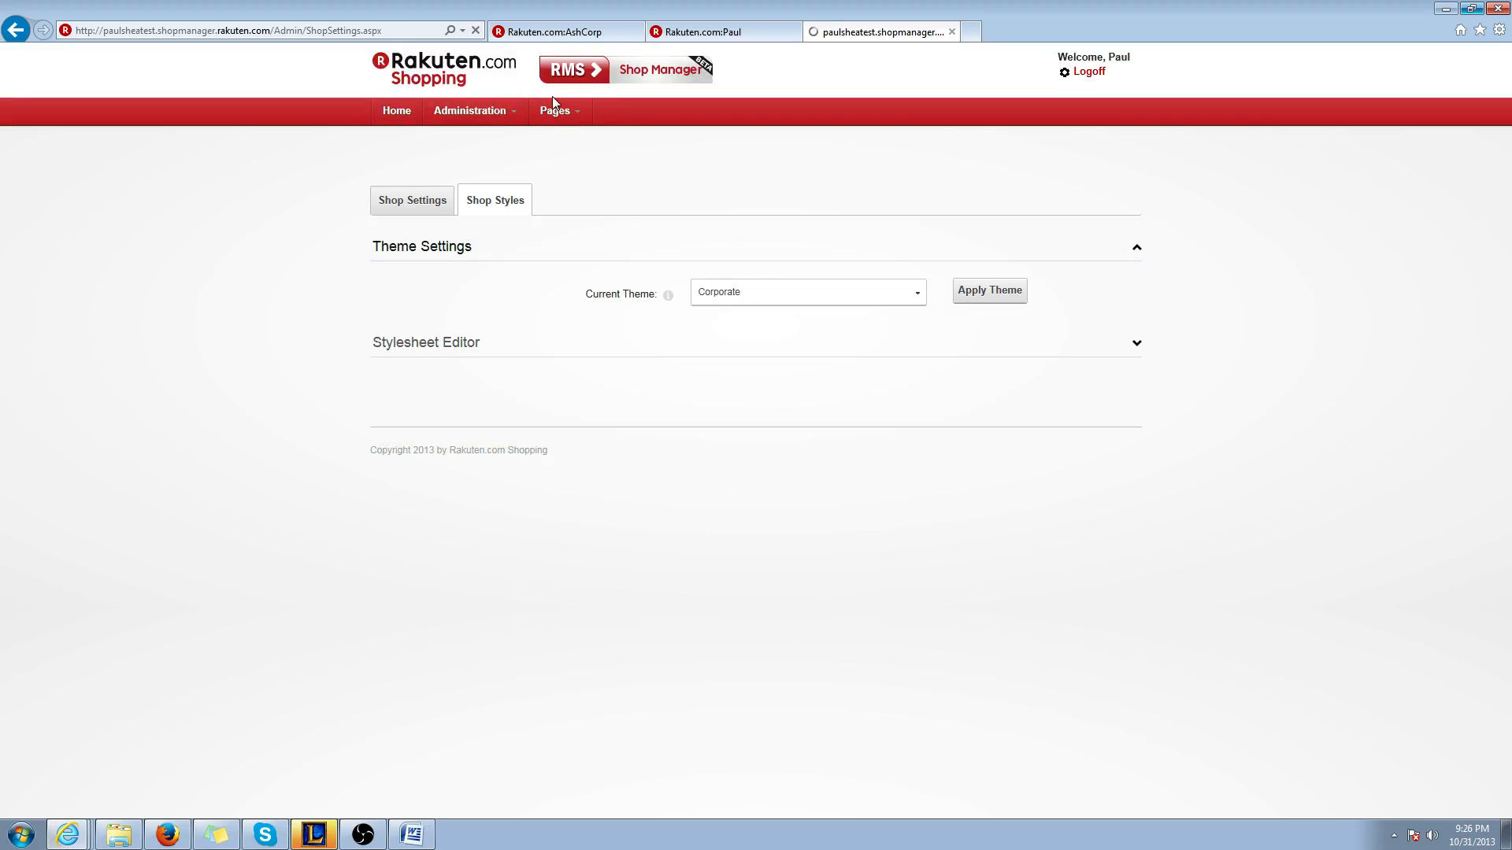
# Open the home page and review how the Corporate theme looks from the banner to the product listings
pyautogui.moveTo(555, 110)
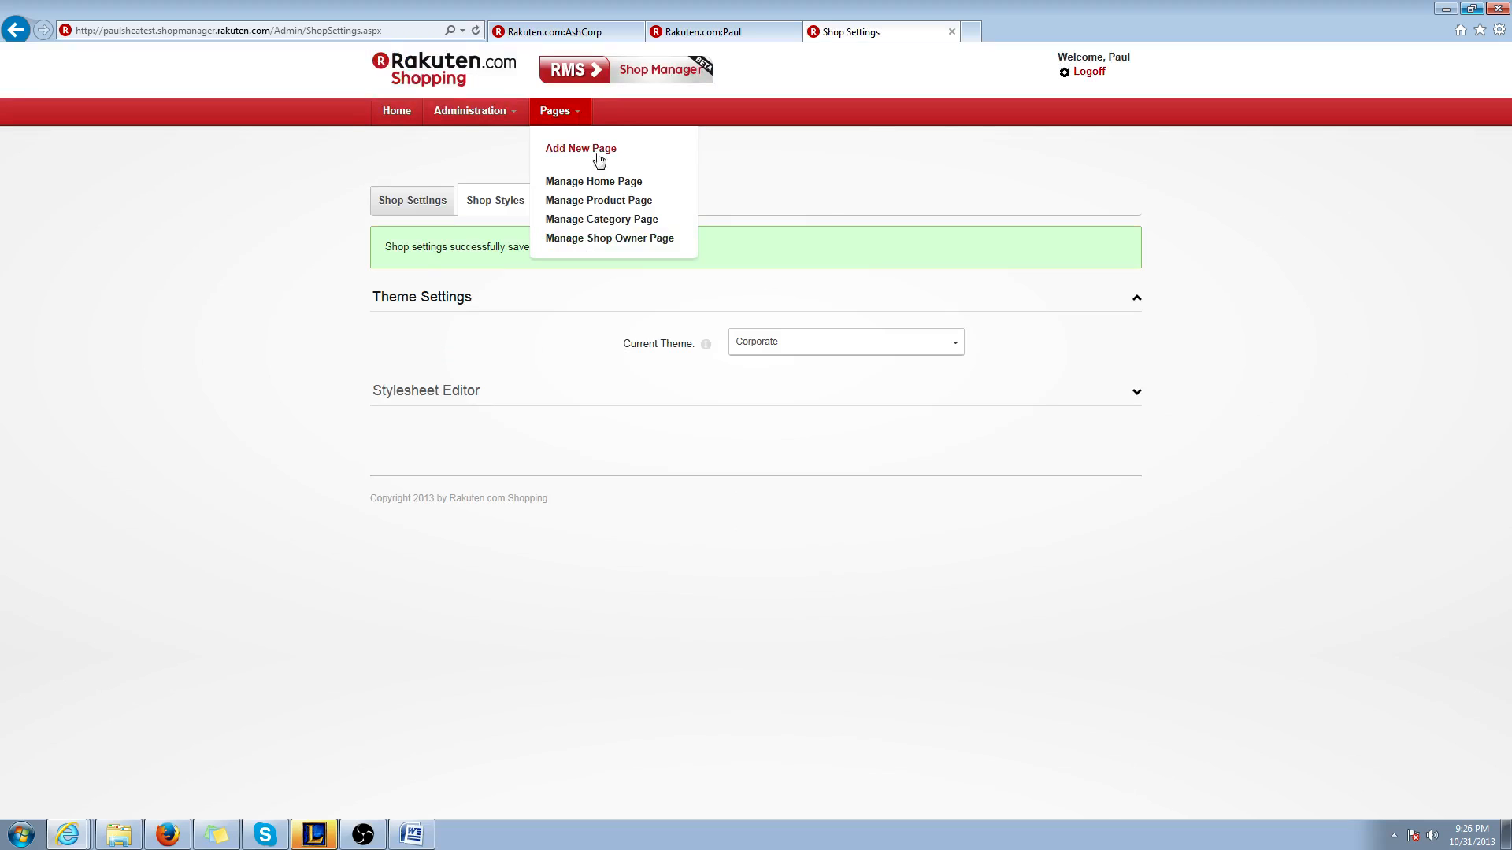
pyautogui.click(596, 184)
pyautogui.scroll(-4, 656, 630)
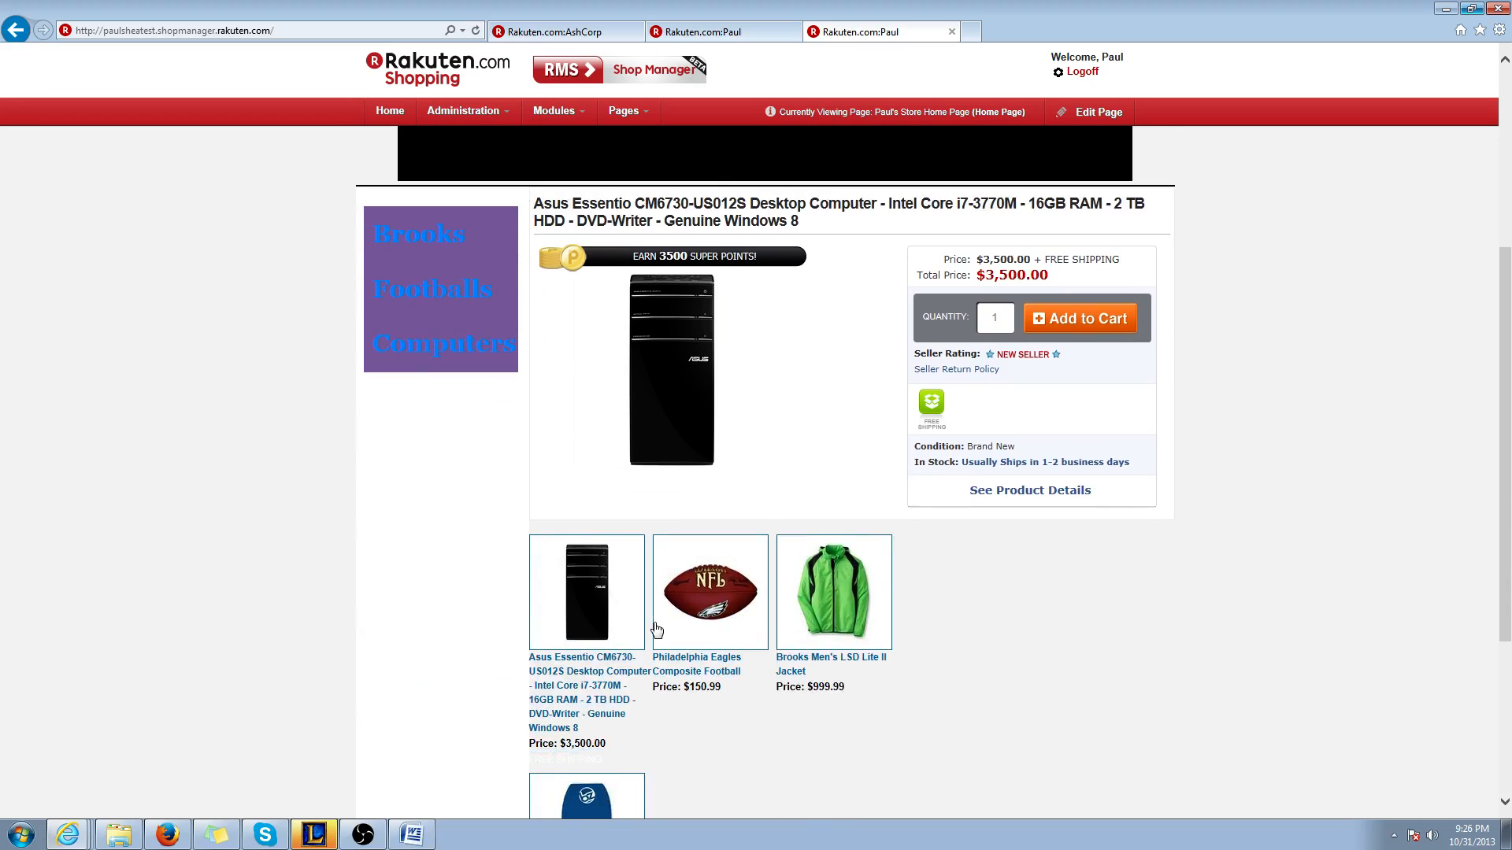
pyautogui.scroll(-3, 653, 628)
pyautogui.scroll(7, 654, 628)
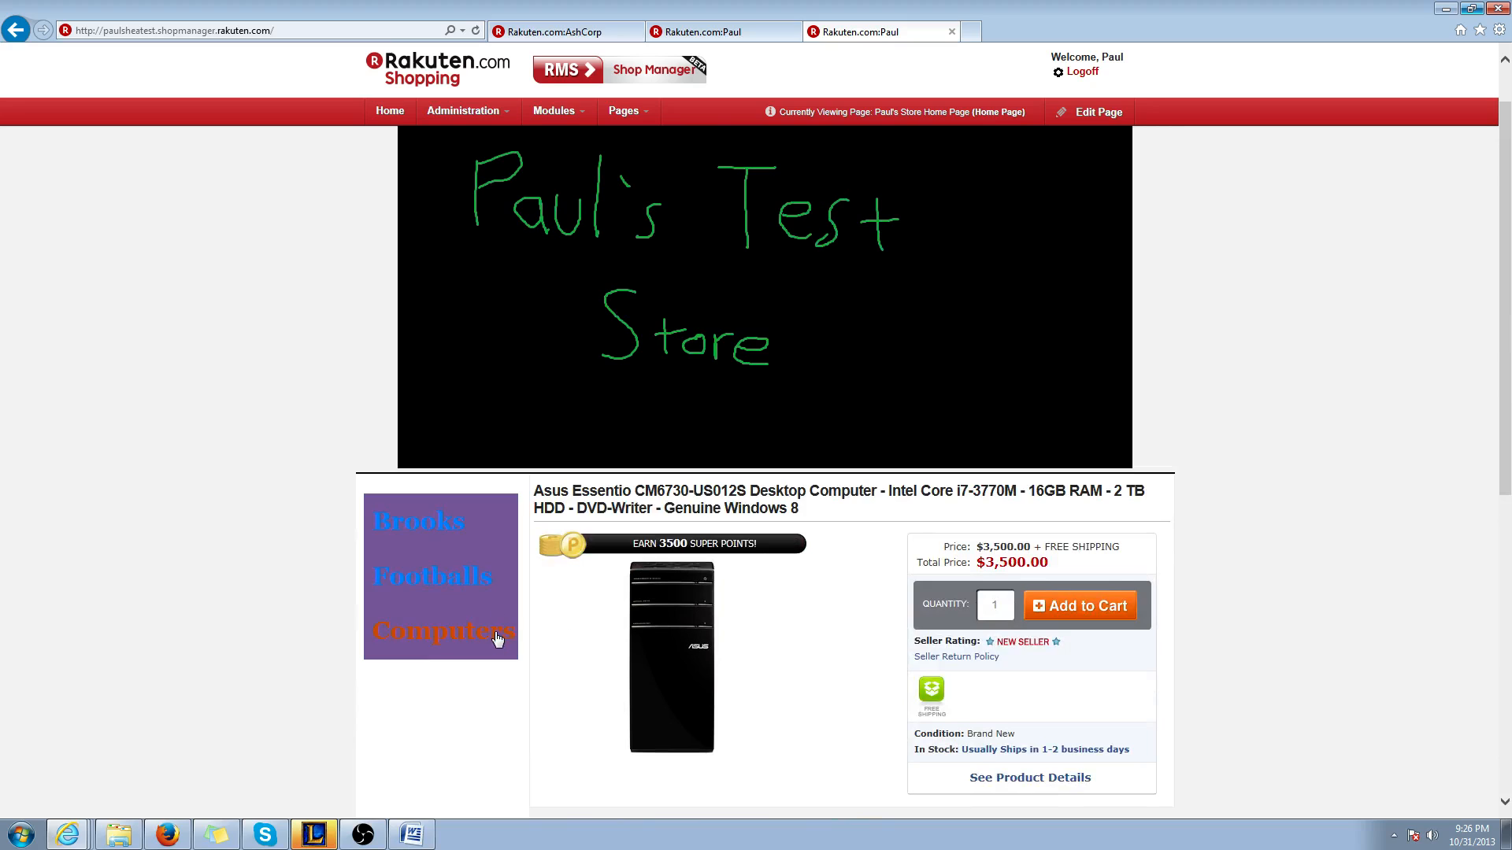
# Test the Brooks, Footballs and Computers links in the link table, returning to the home page after each
pyautogui.click(433, 522)
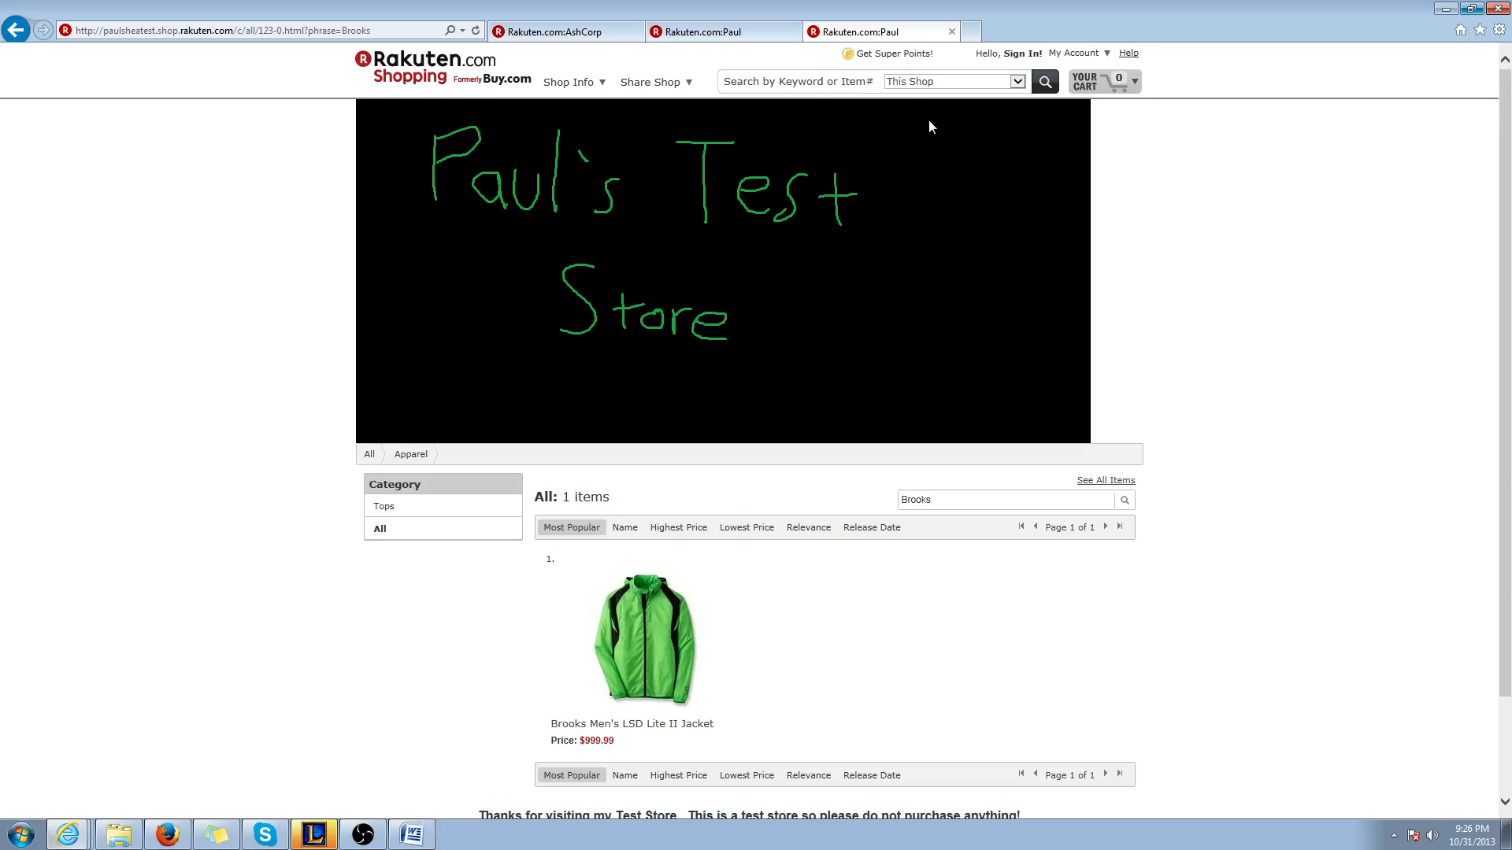
pyautogui.click(16, 30)
pyautogui.click(429, 576)
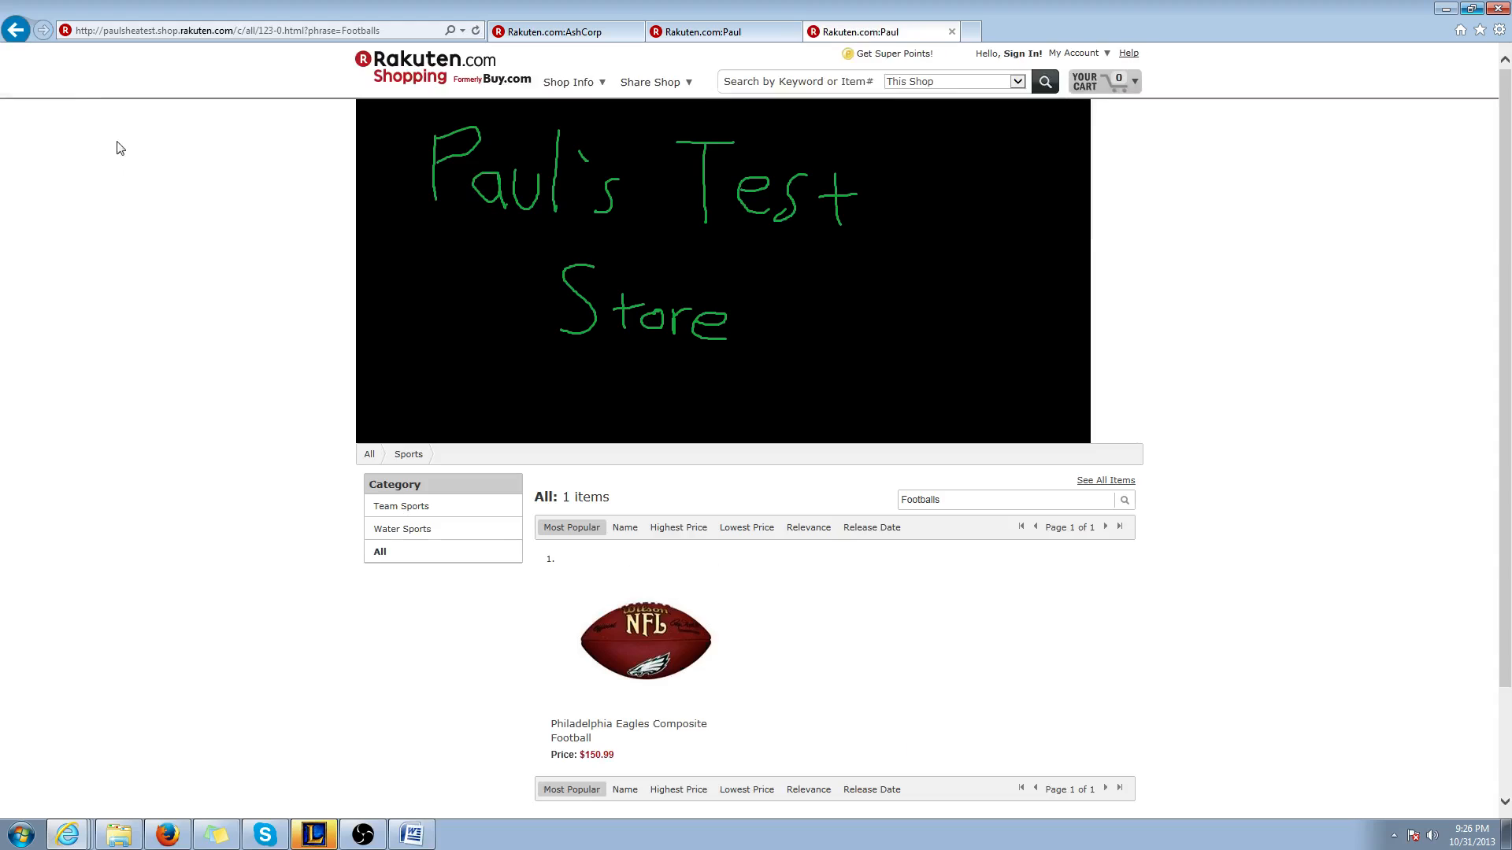
pyautogui.click(11, 9)
pyautogui.click(55, 5)
pyautogui.click(11, 33)
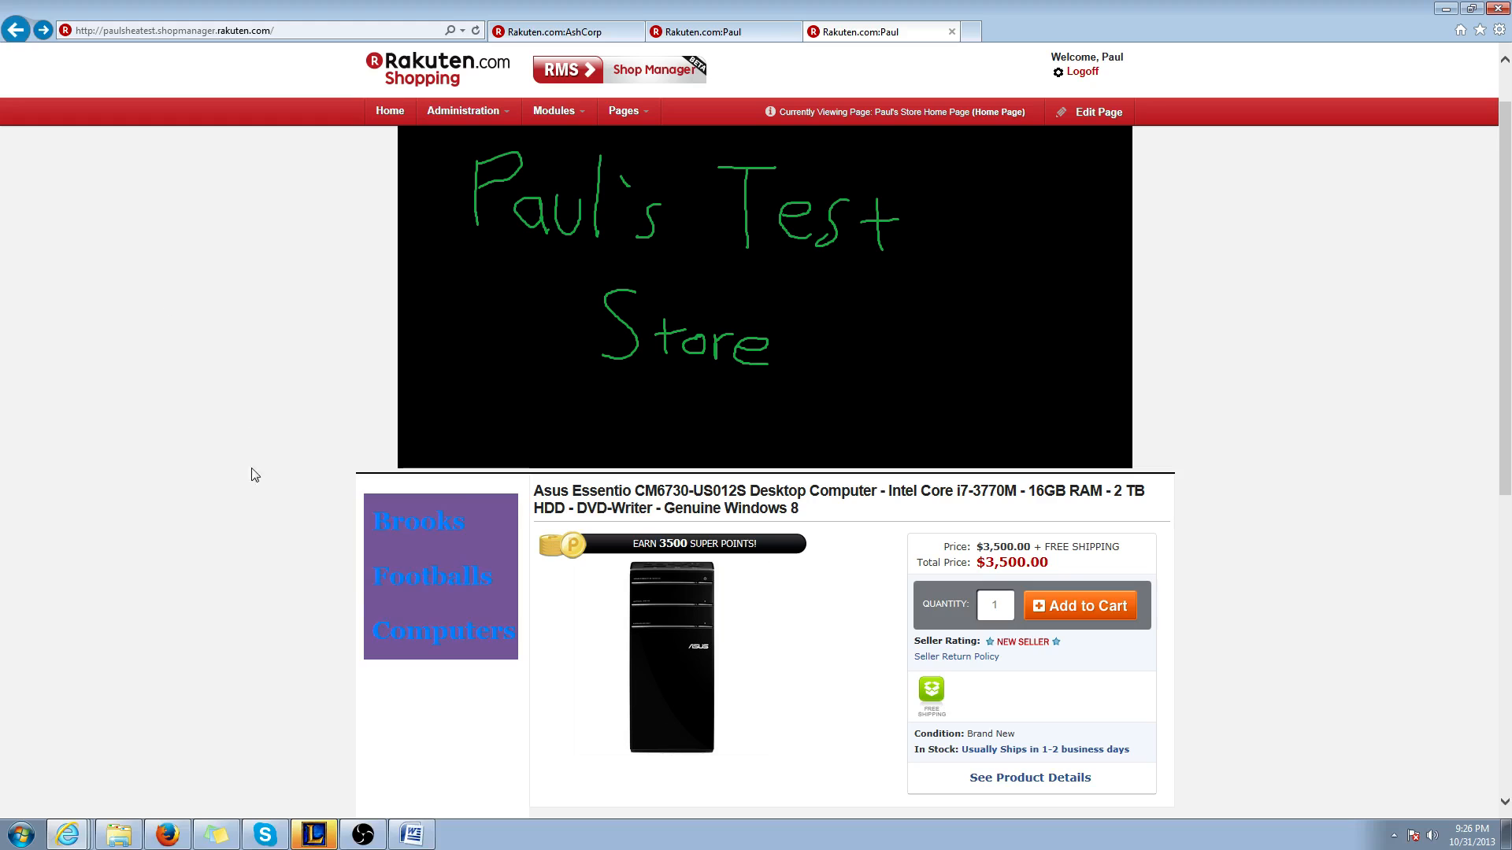
pyautogui.click(406, 642)
pyautogui.click(14, 30)
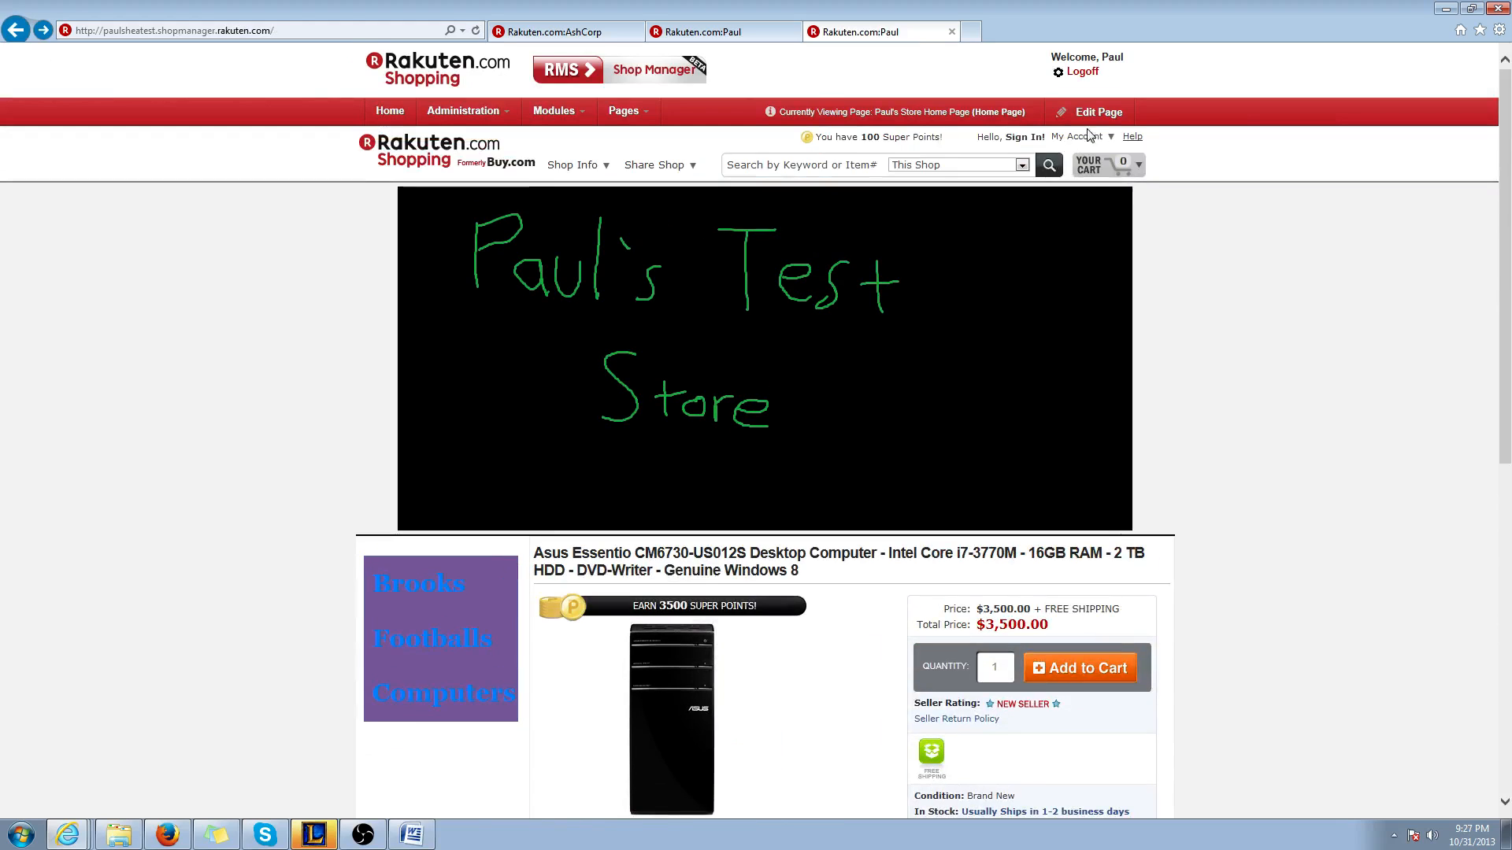
# Put the home page in edit mode and open the table properties of the Brooks, Footballs and Computers link table
pyautogui.click(1093, 113)
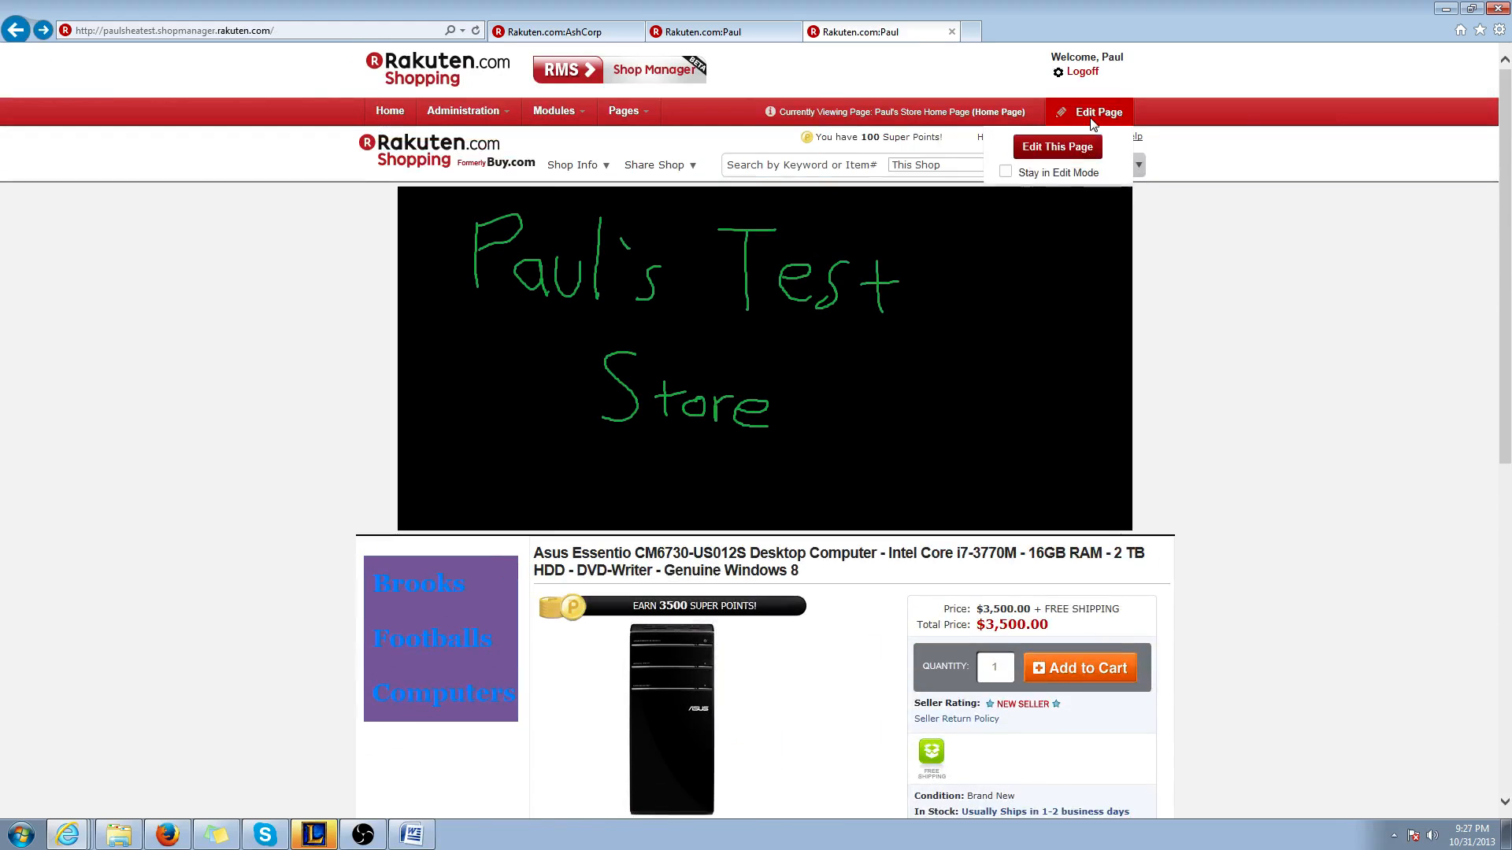
pyautogui.click(1071, 157)
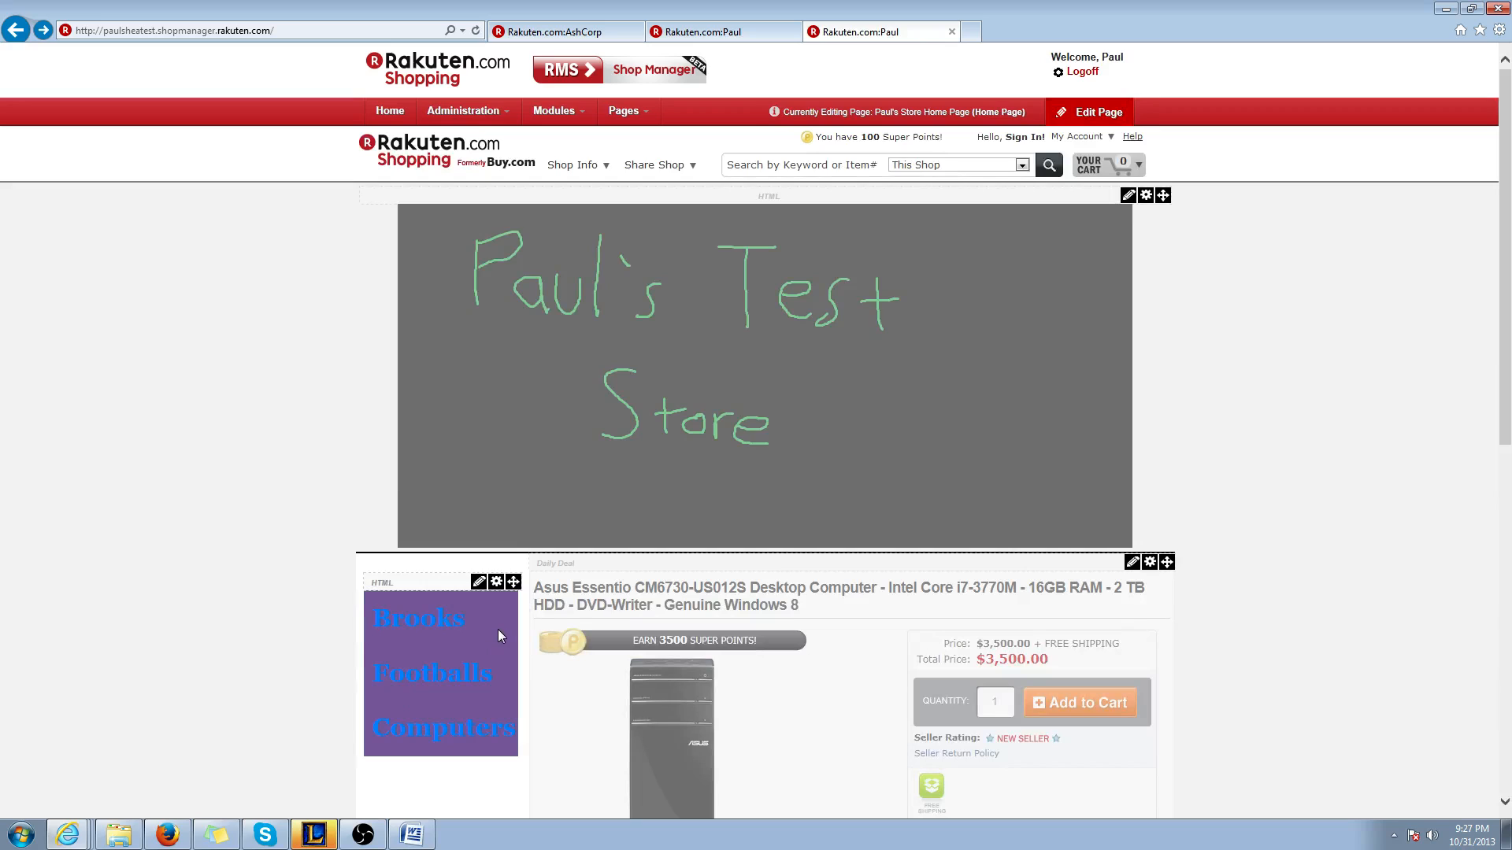
pyautogui.click(478, 582)
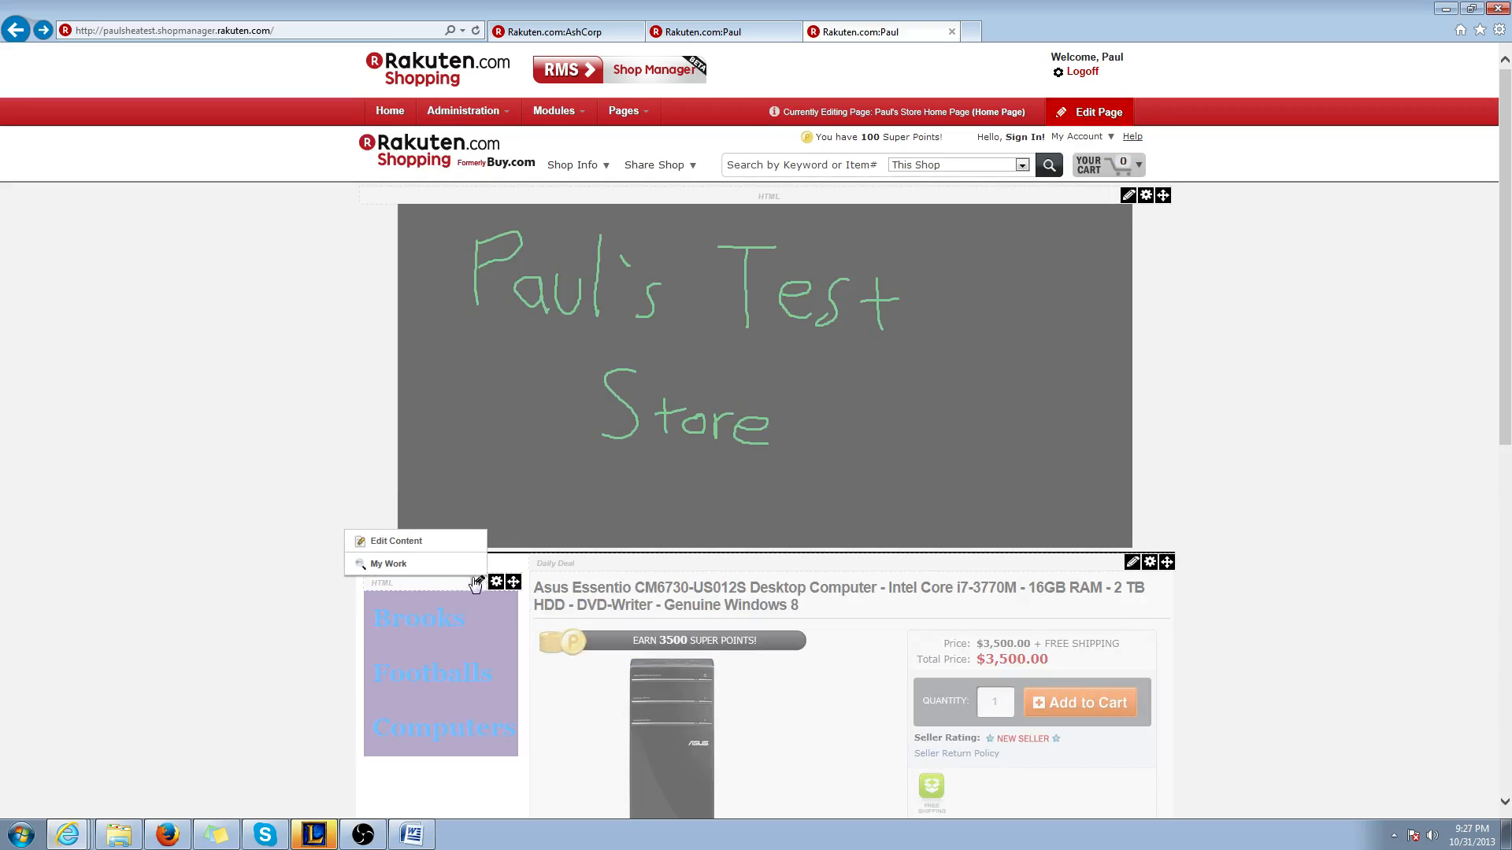
pyautogui.click(406, 544)
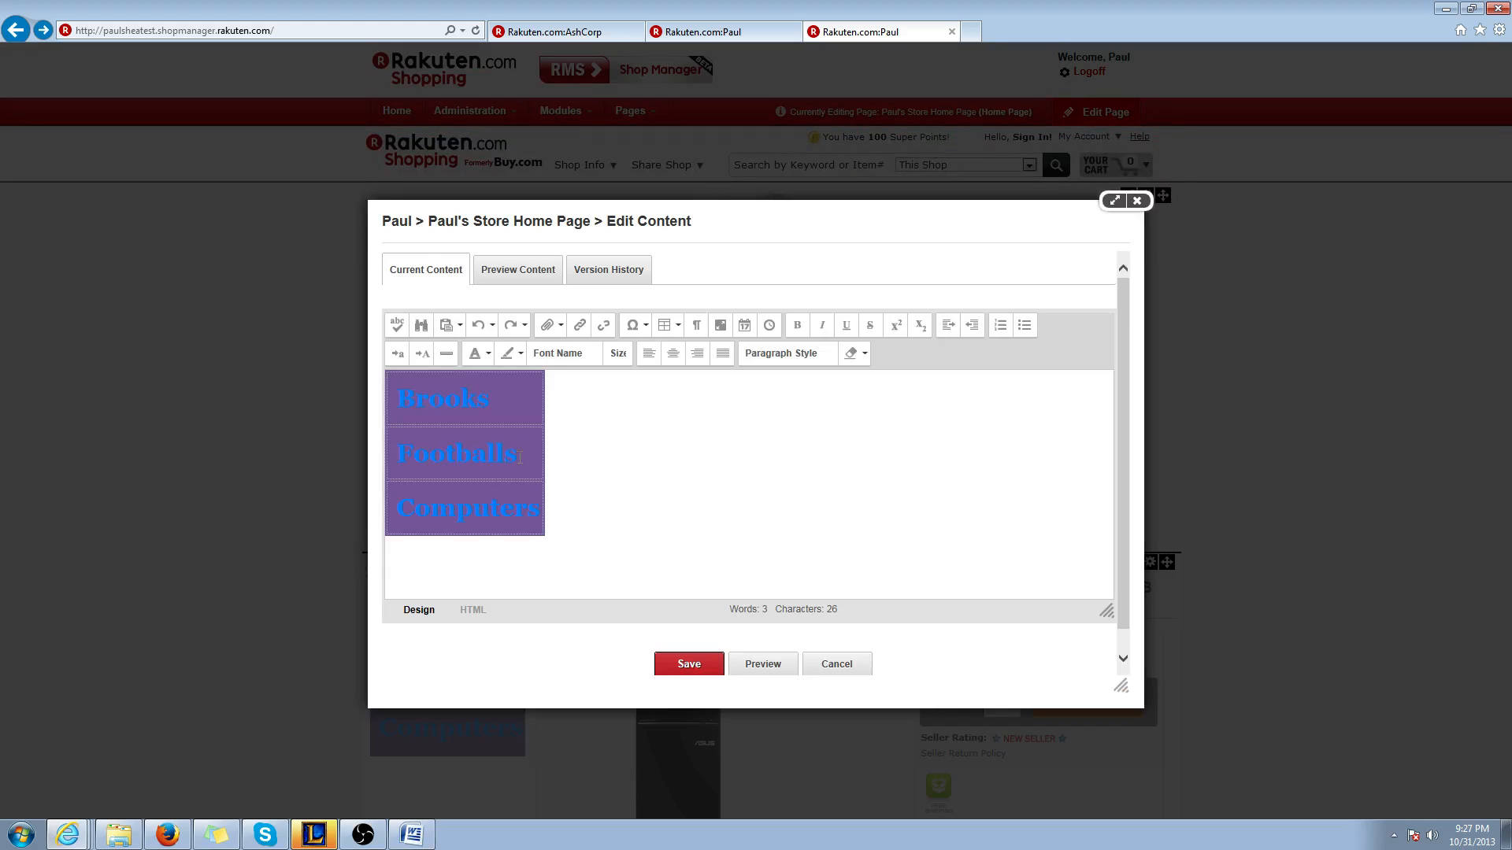
pyautogui.rightClick(525, 404)
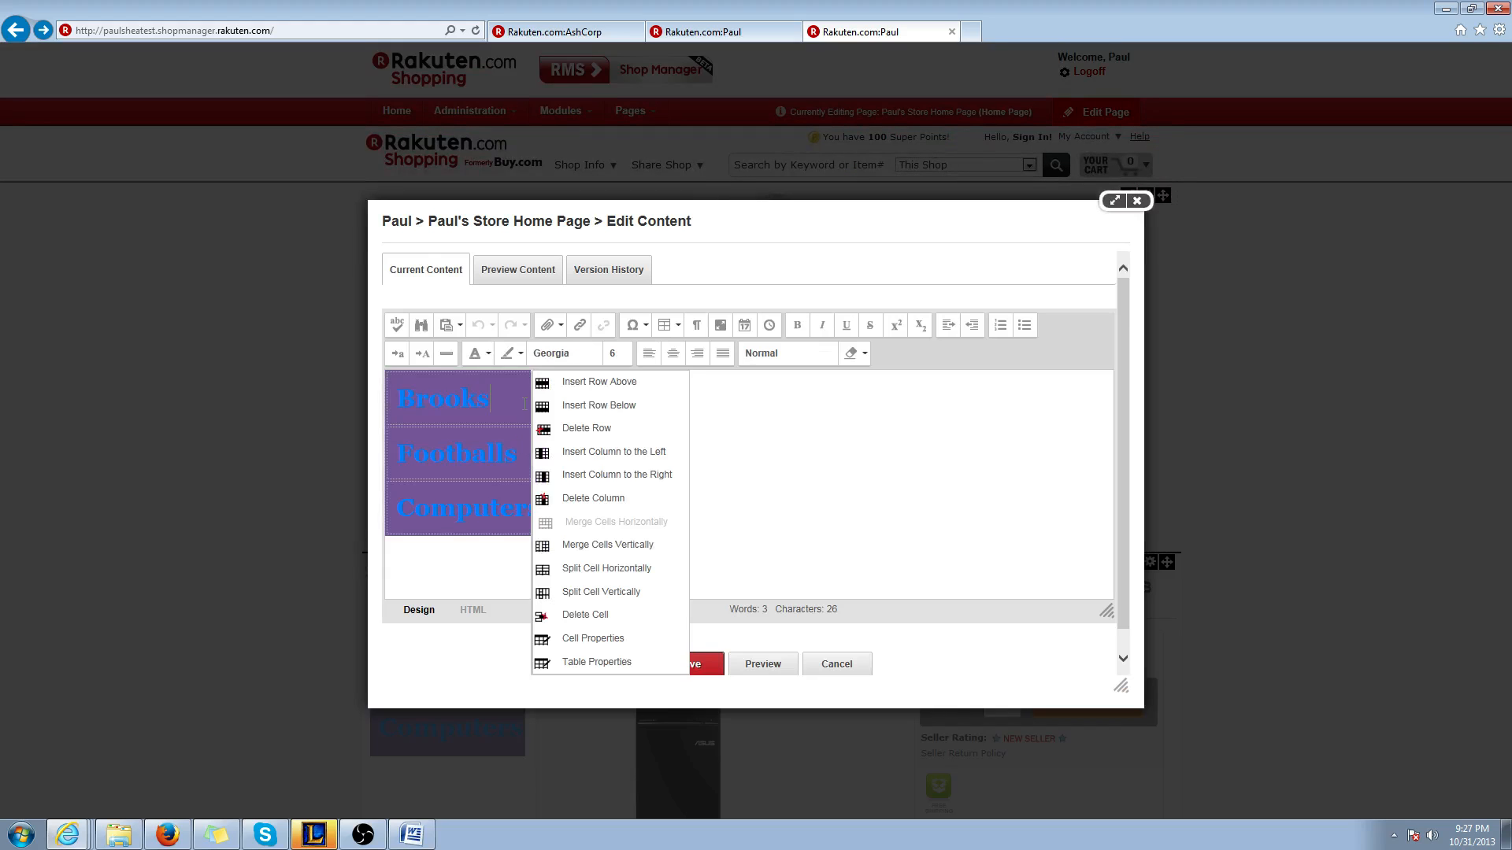
pyautogui.click(595, 664)
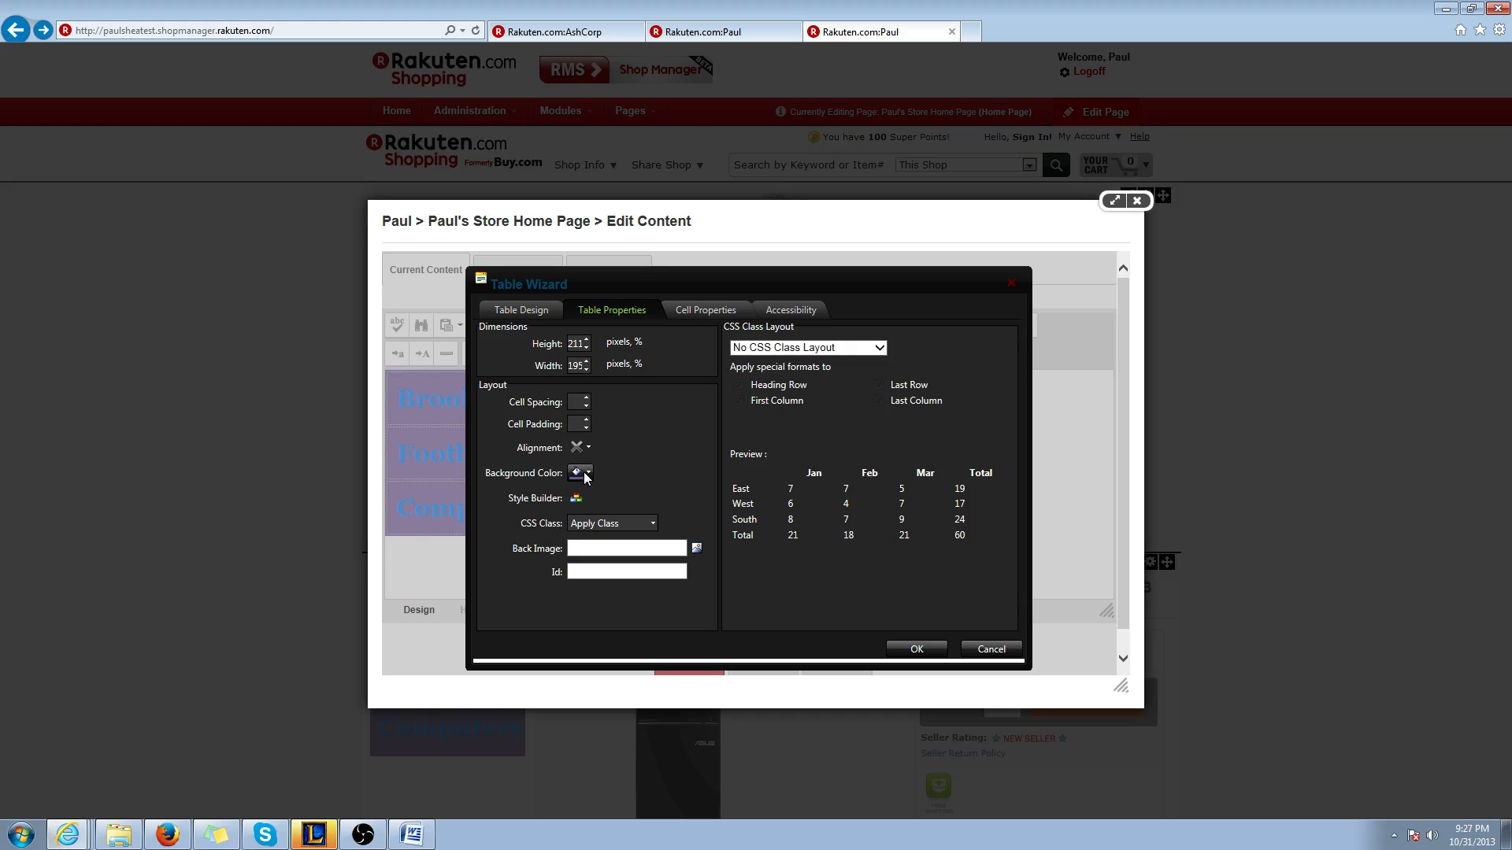
# Change the link table's background color to white, apply it, and save the content
pyautogui.click(589, 474)
pyautogui.click(580, 501)
pyautogui.click(588, 474)
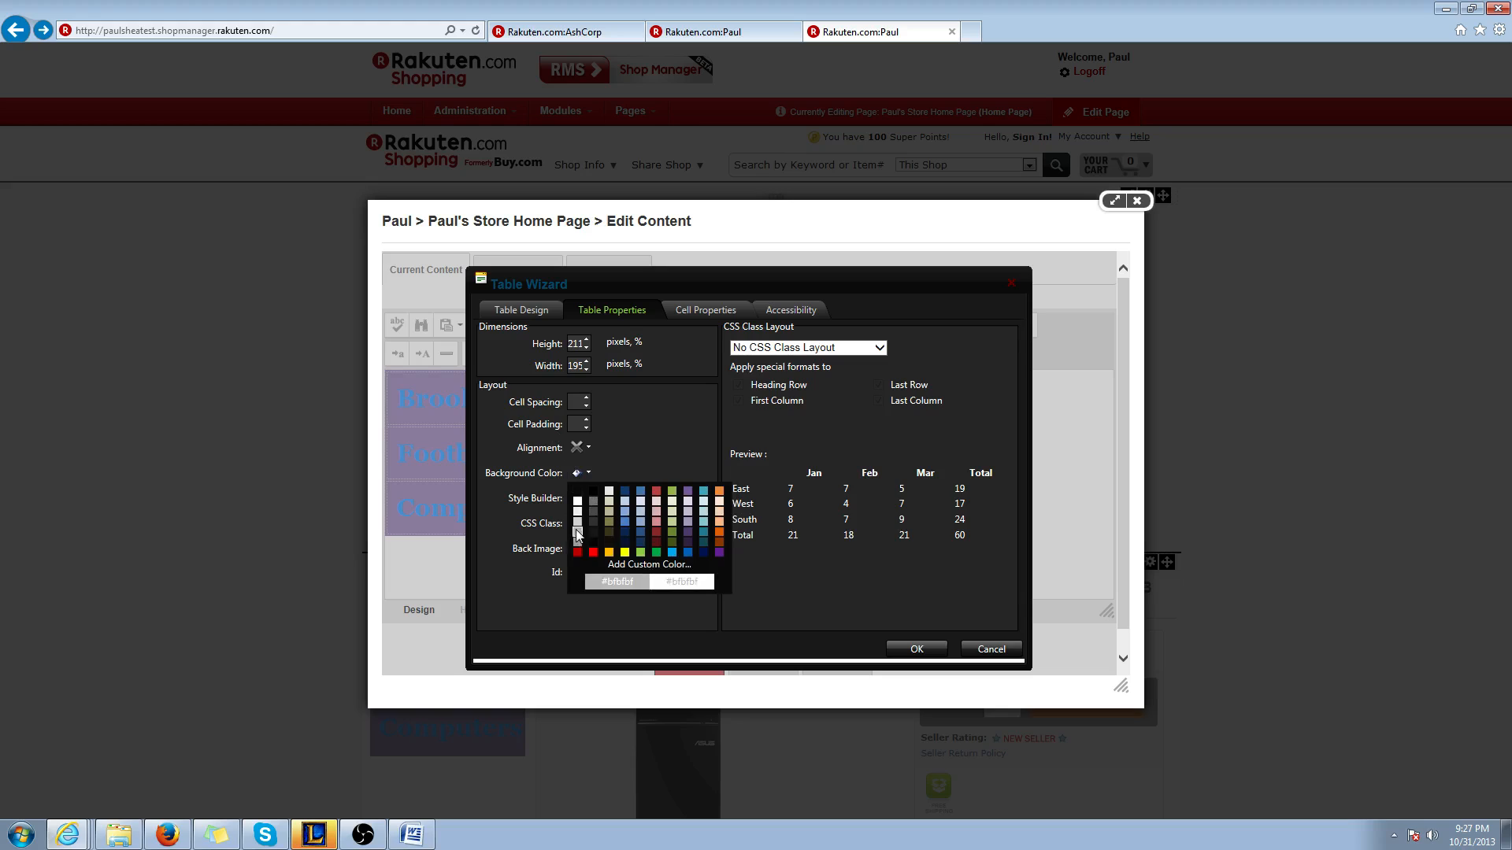
pyautogui.click(641, 542)
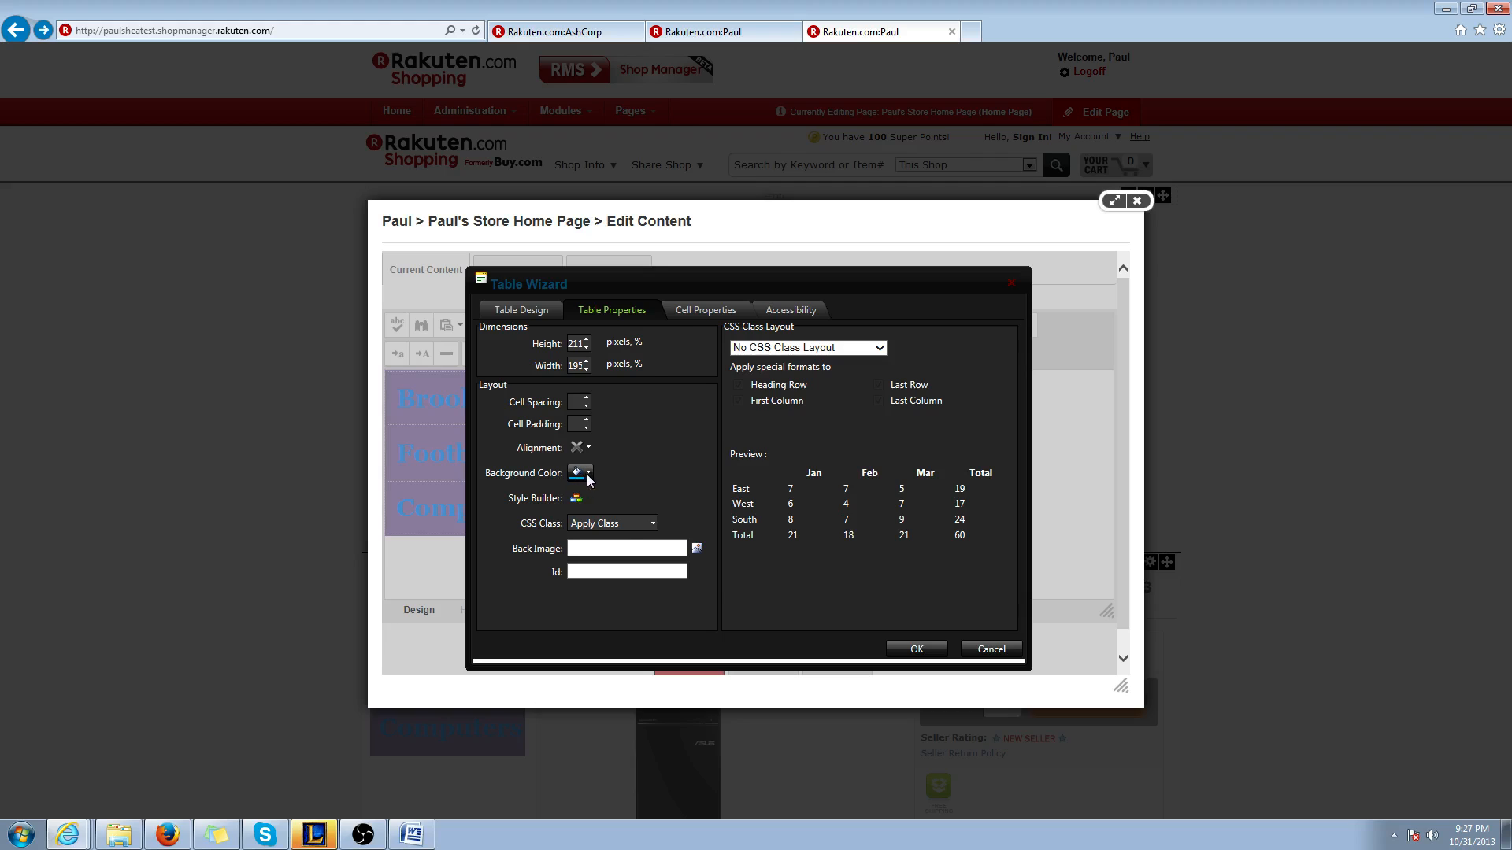
pyautogui.click(587, 473)
pyautogui.click(585, 492)
pyautogui.click(916, 651)
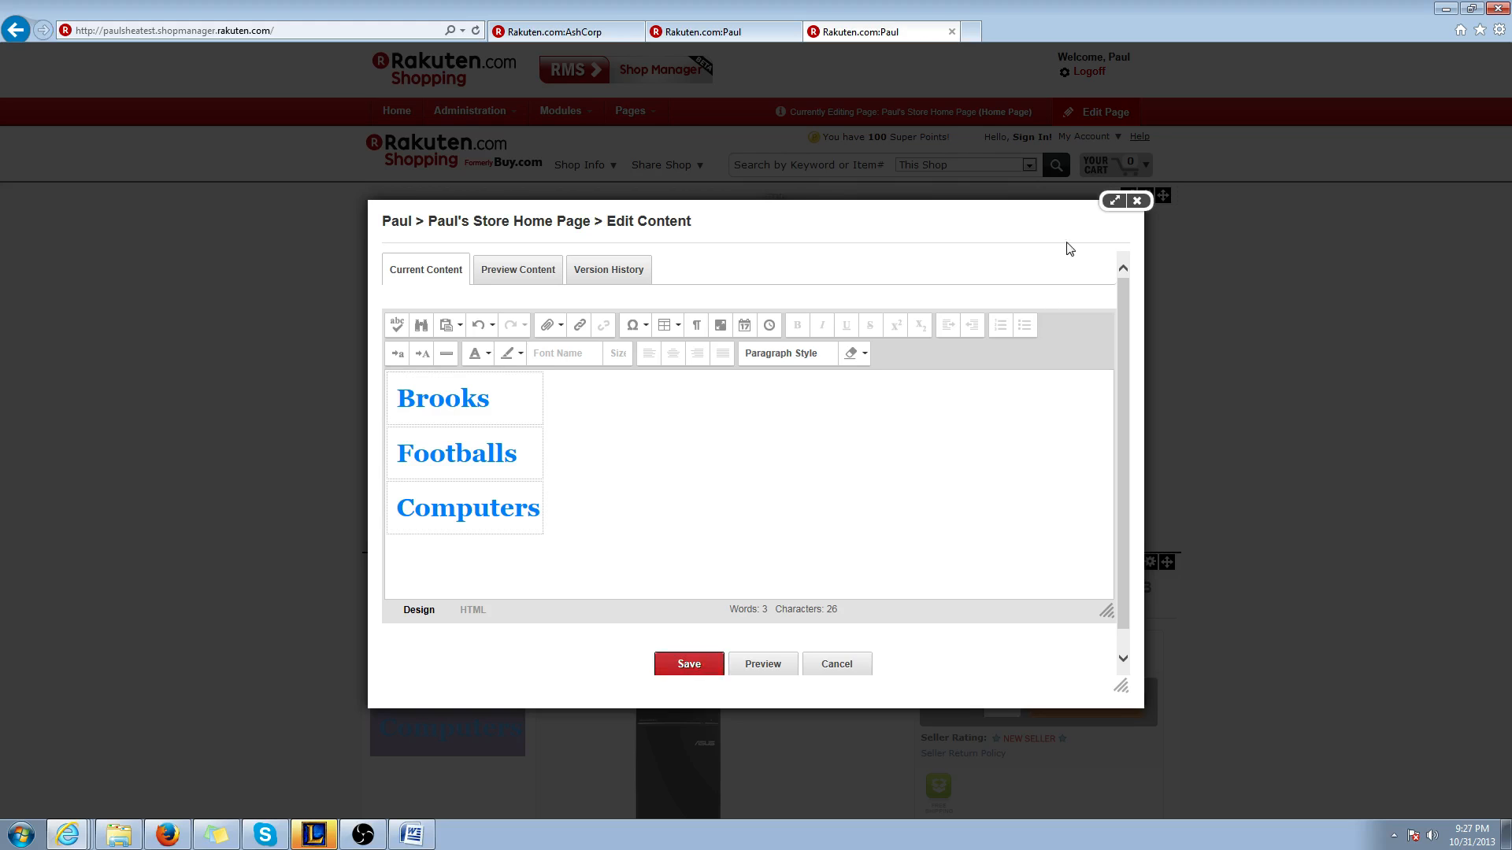
pyautogui.click(1136, 201)
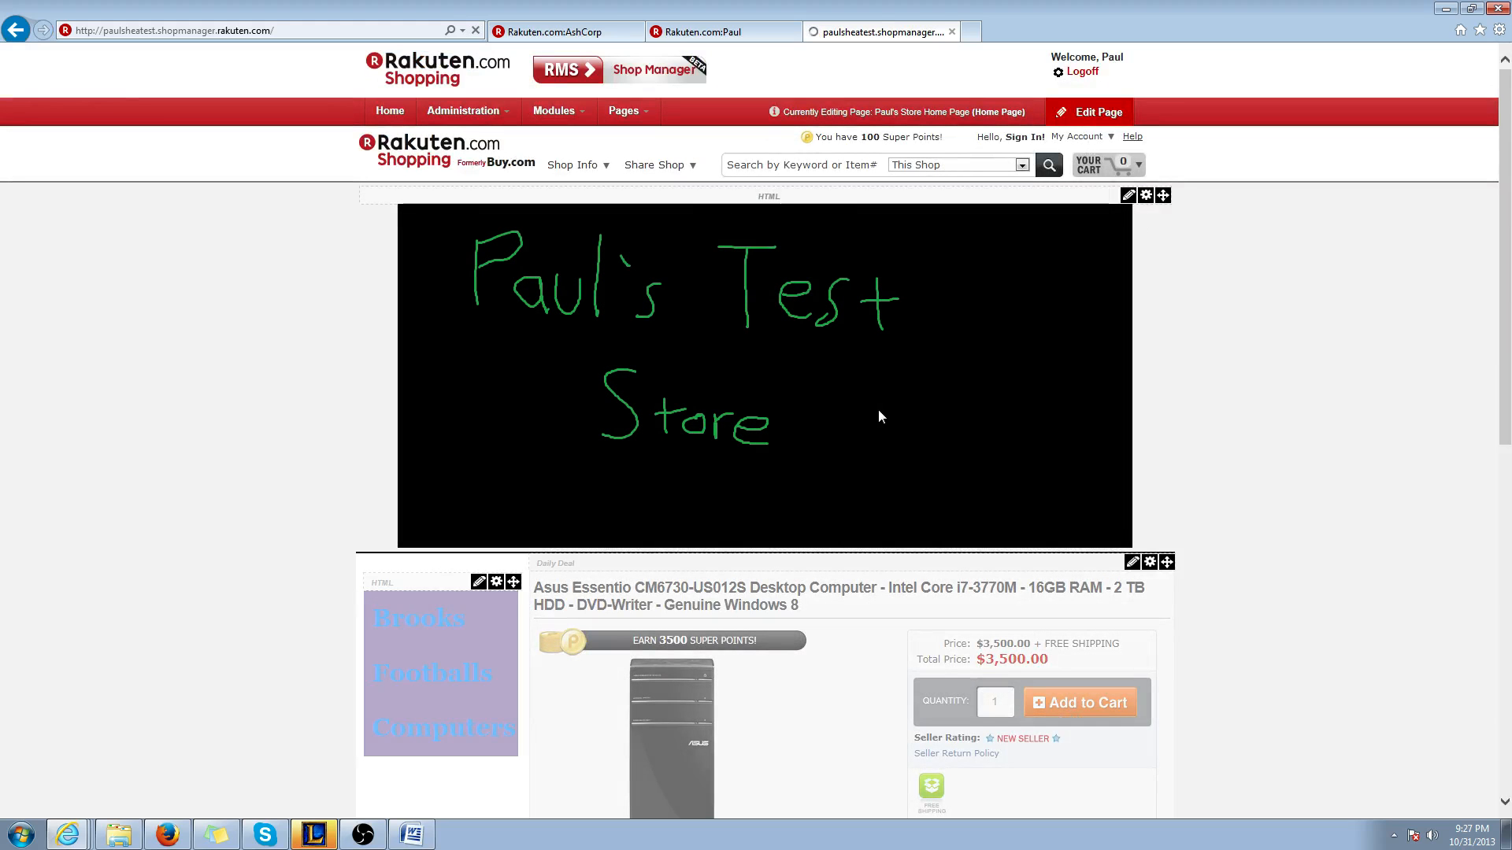
# Reopen the link table's HTML module content for editing
pyautogui.scroll(-2, 303, 588)
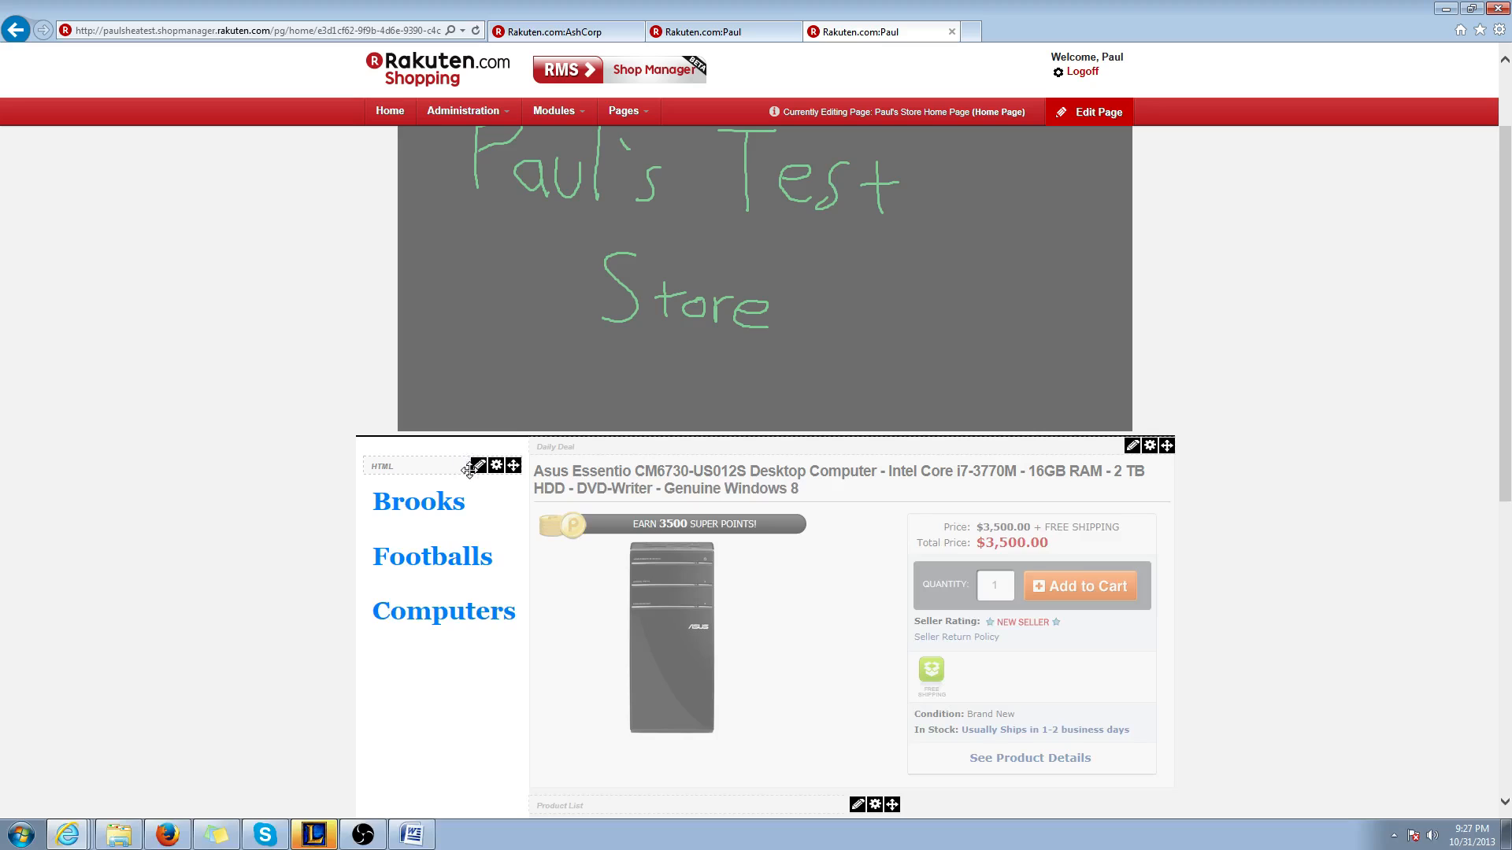
pyautogui.click(478, 472)
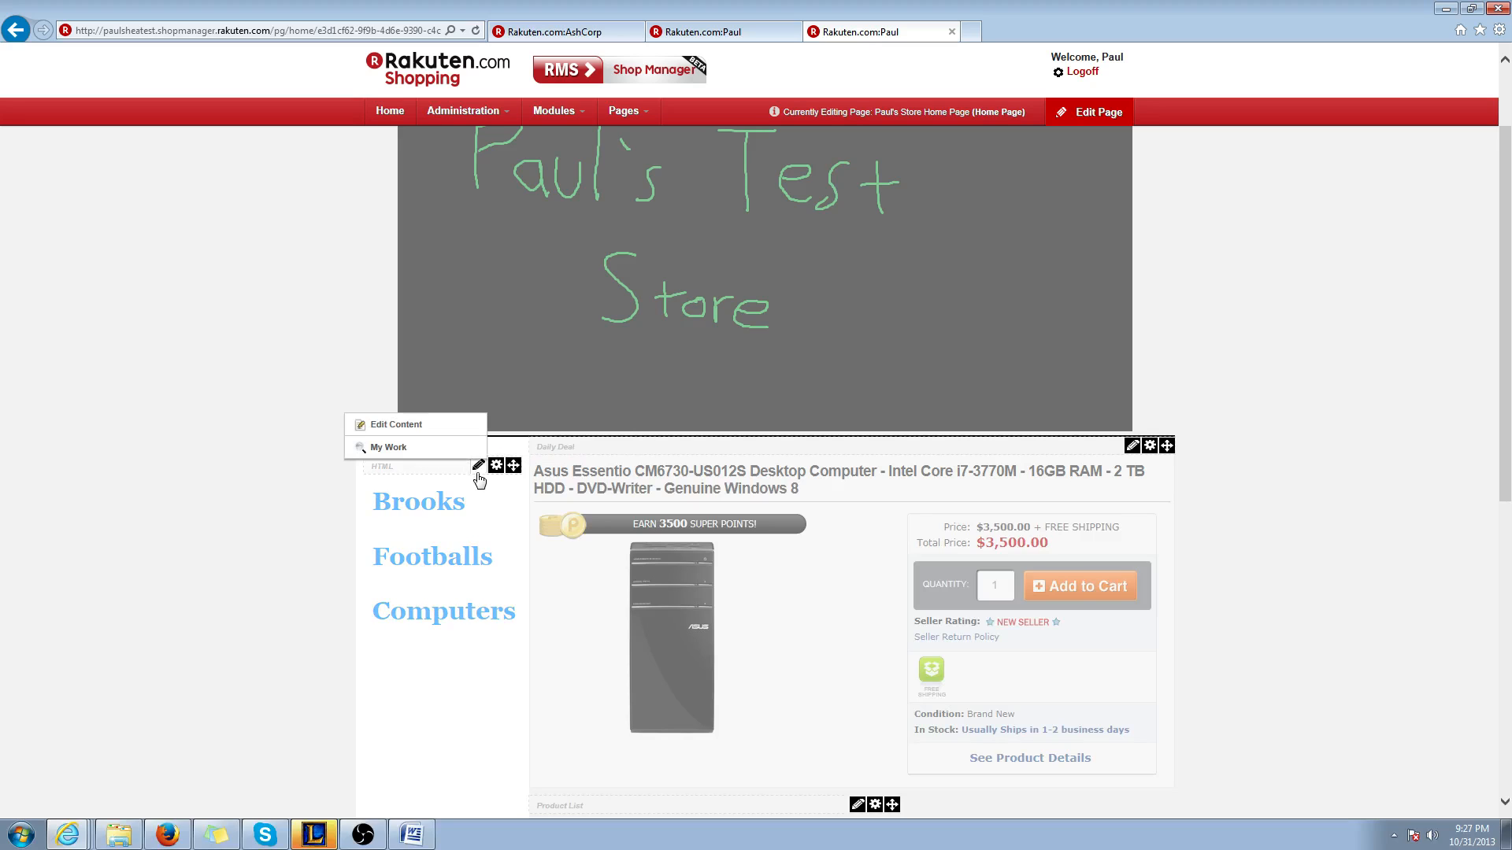
pyautogui.click(408, 432)
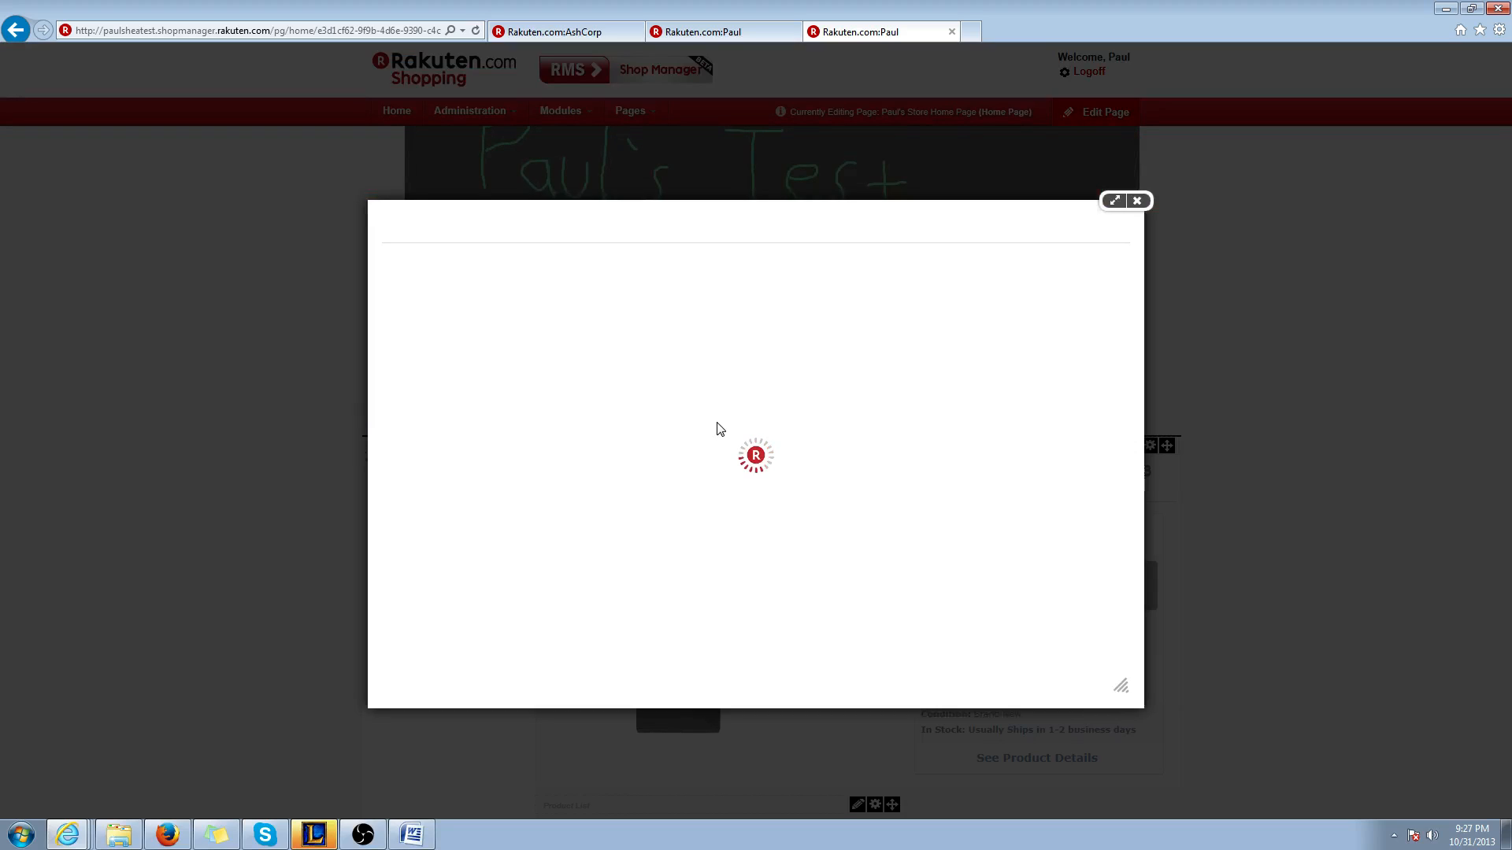